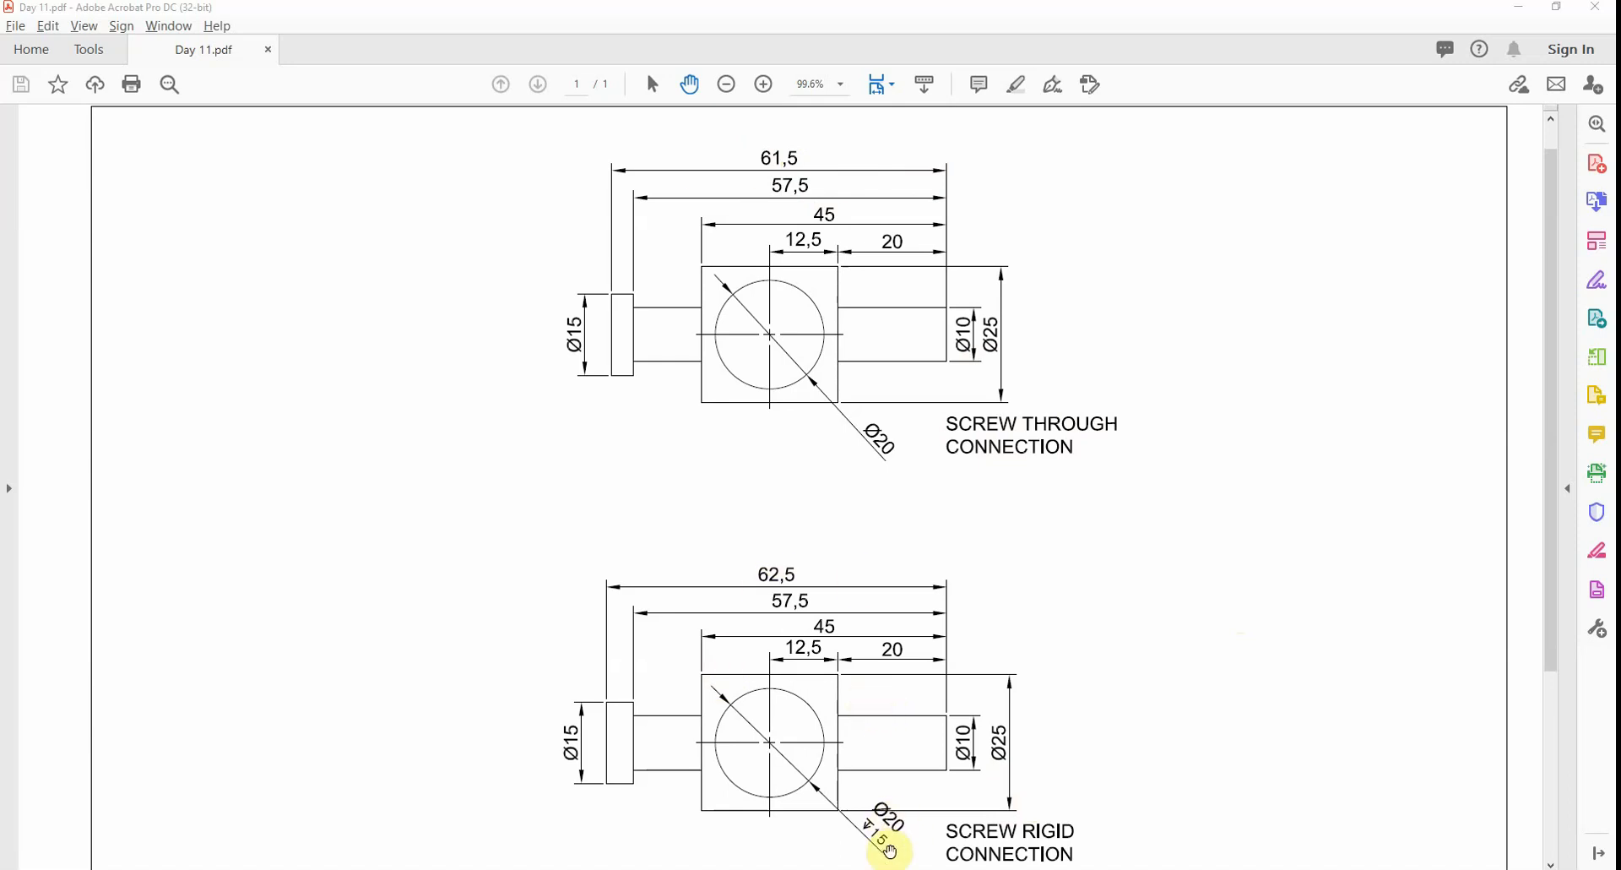
# Check the reference PDF, switch to AutoCAD, close Drawing3 without saving and start a new drawing
pyautogui.scroll(-1, 1149, 705)
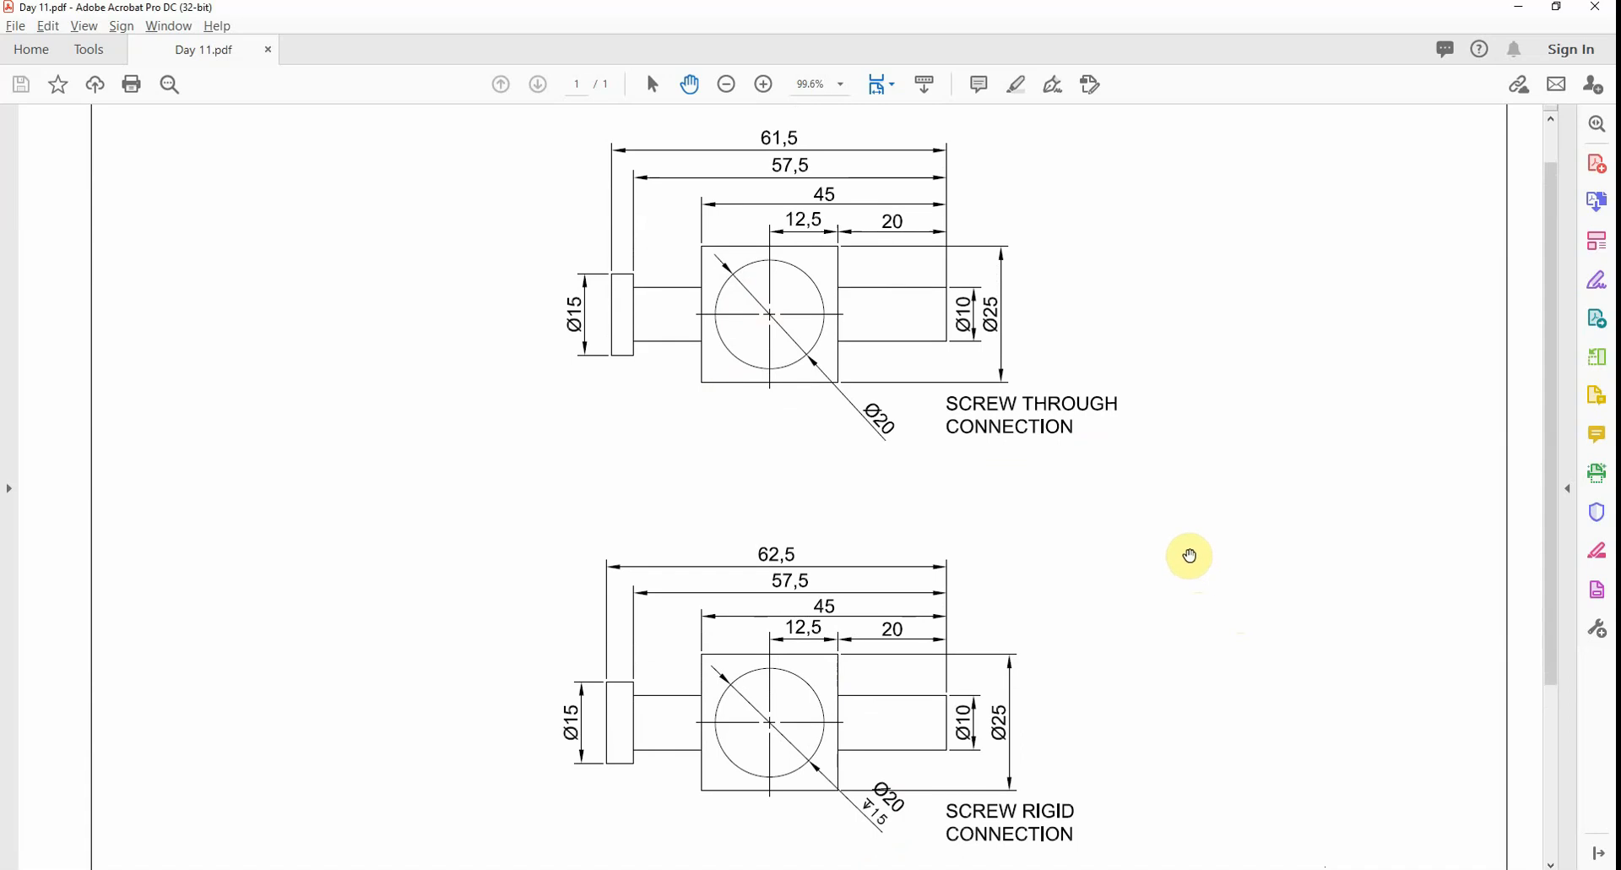
pyautogui.moveTo(846, 863)
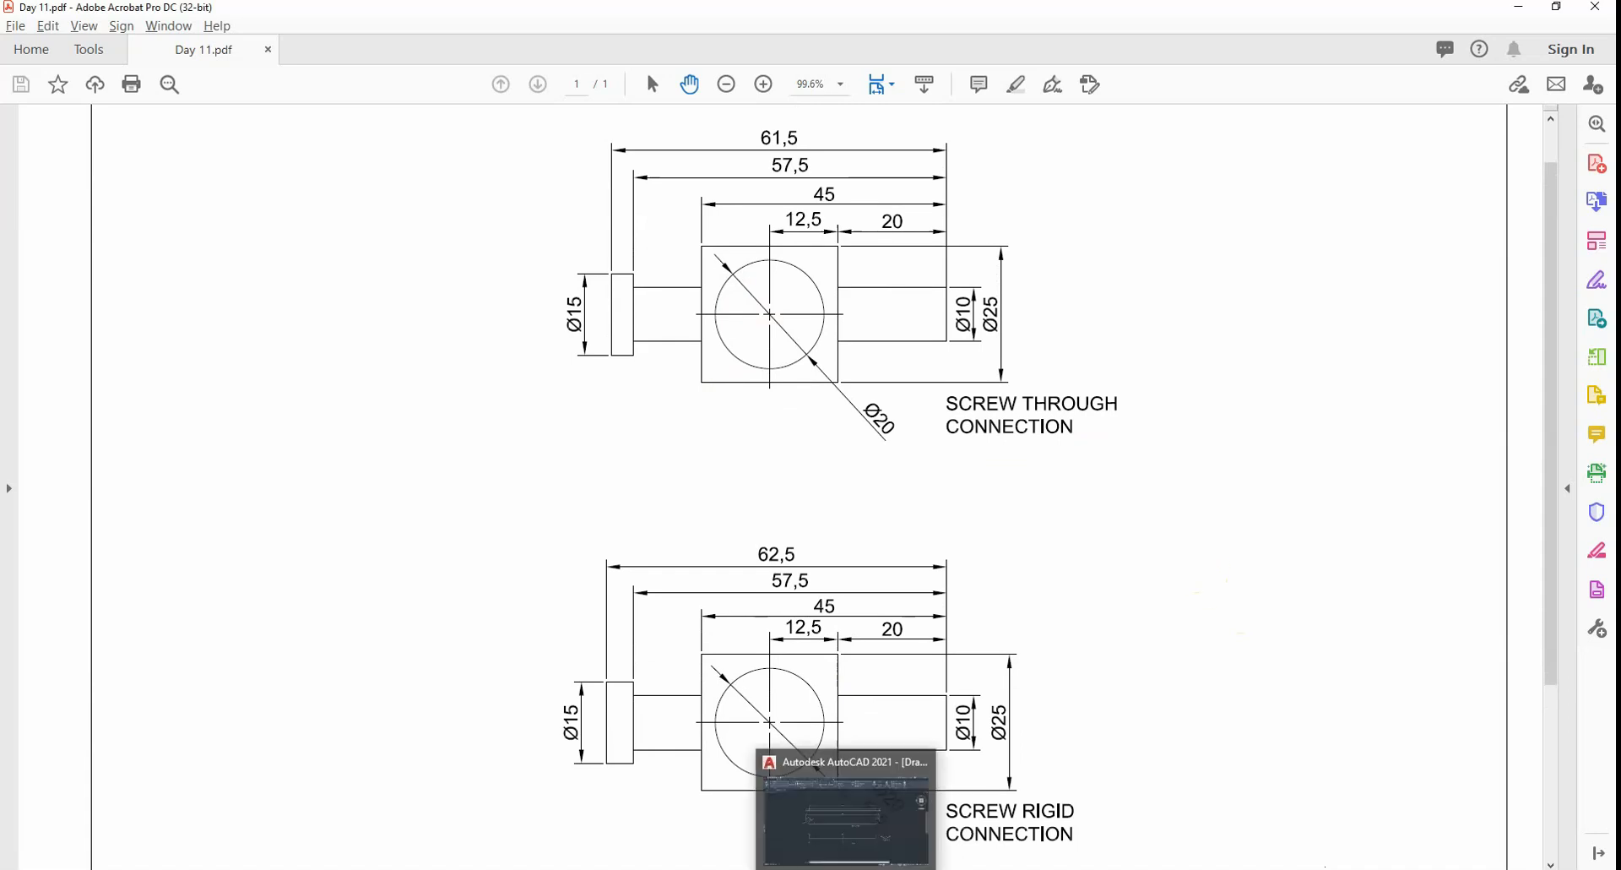
pyautogui.click(846, 814)
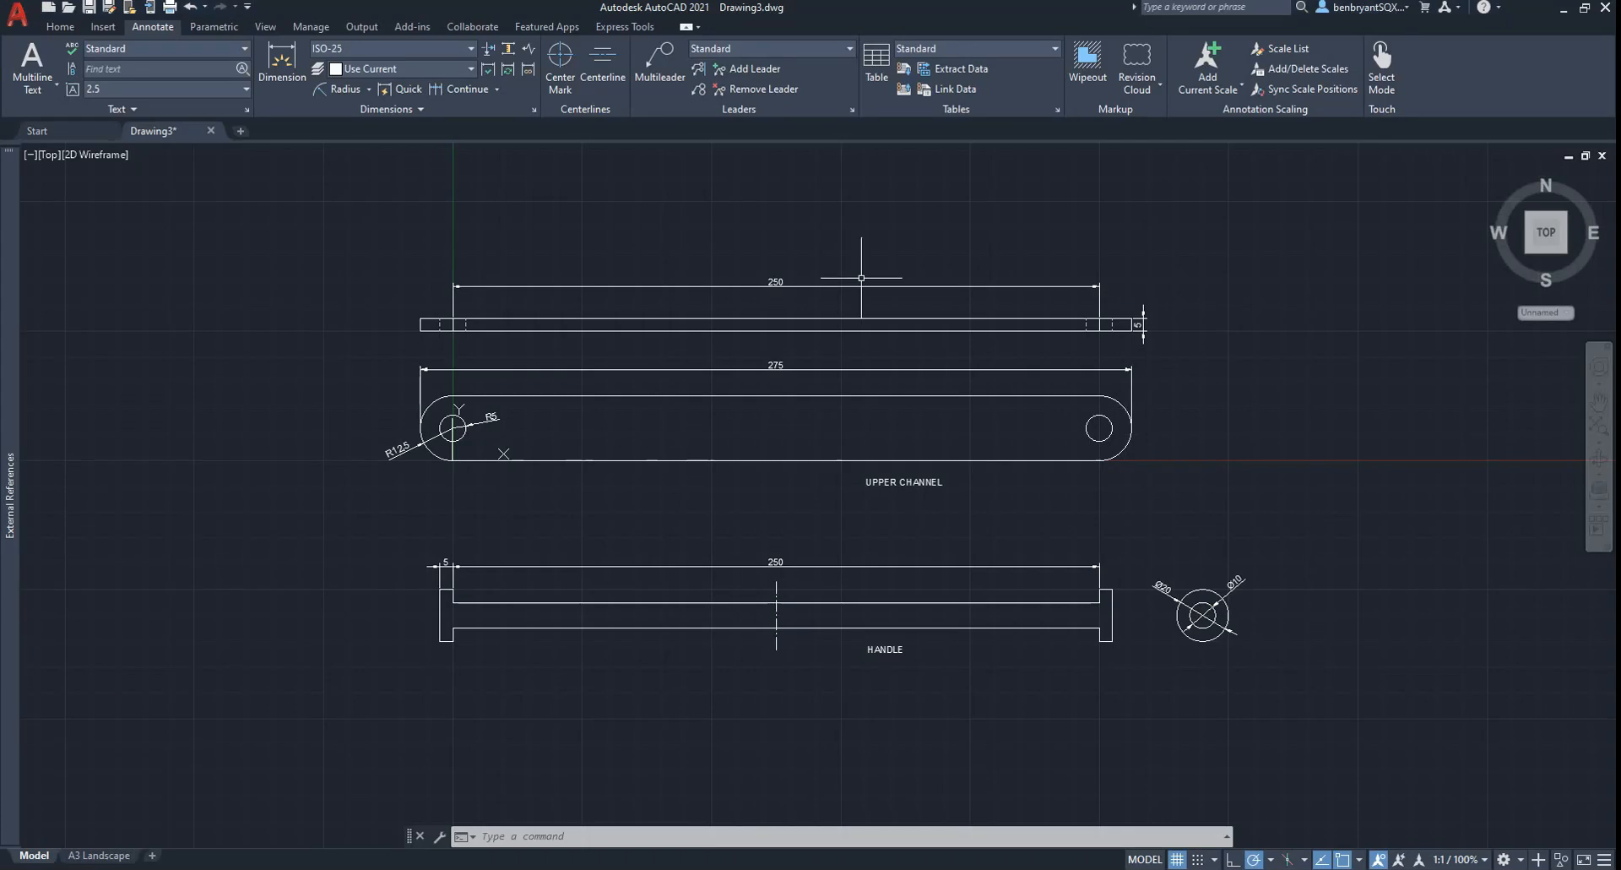
pyautogui.click(209, 132)
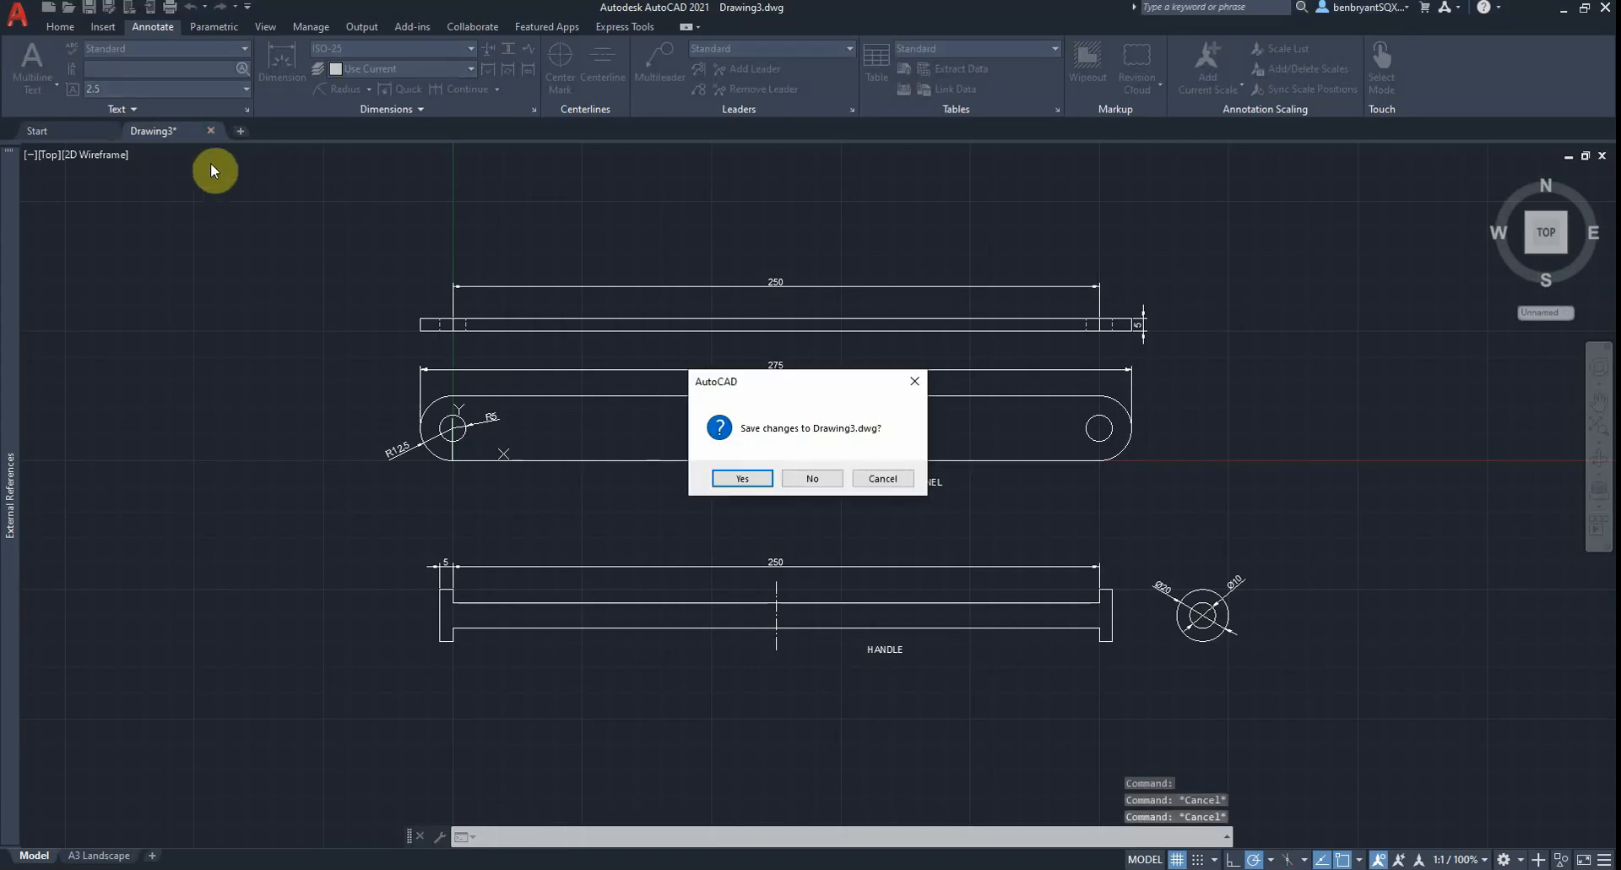
pyautogui.click(813, 479)
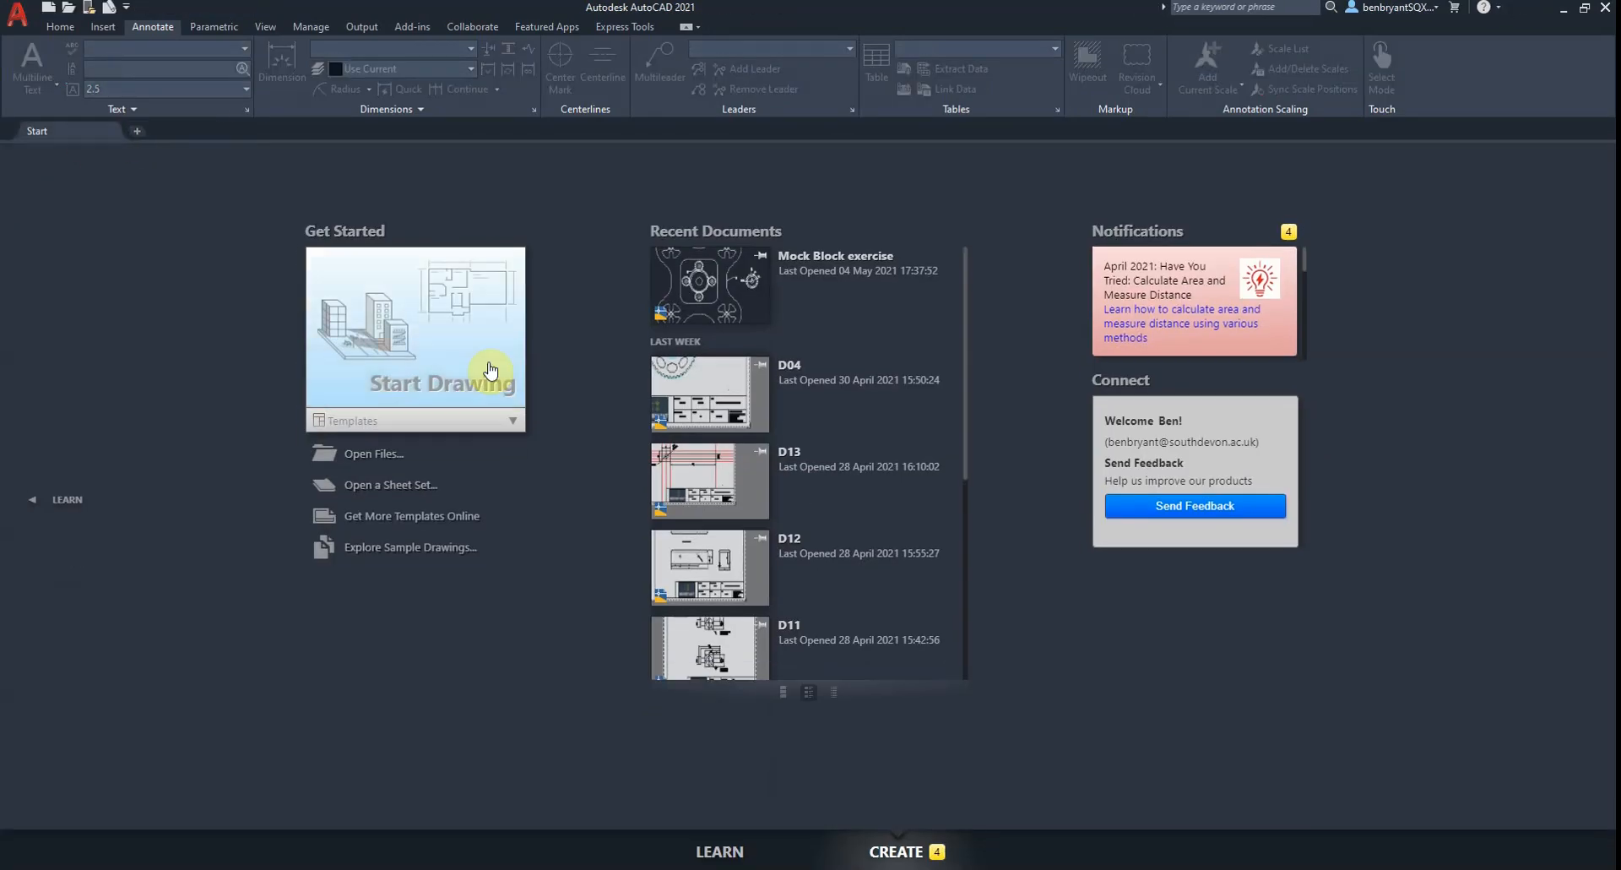
pyautogui.click(355, 278)
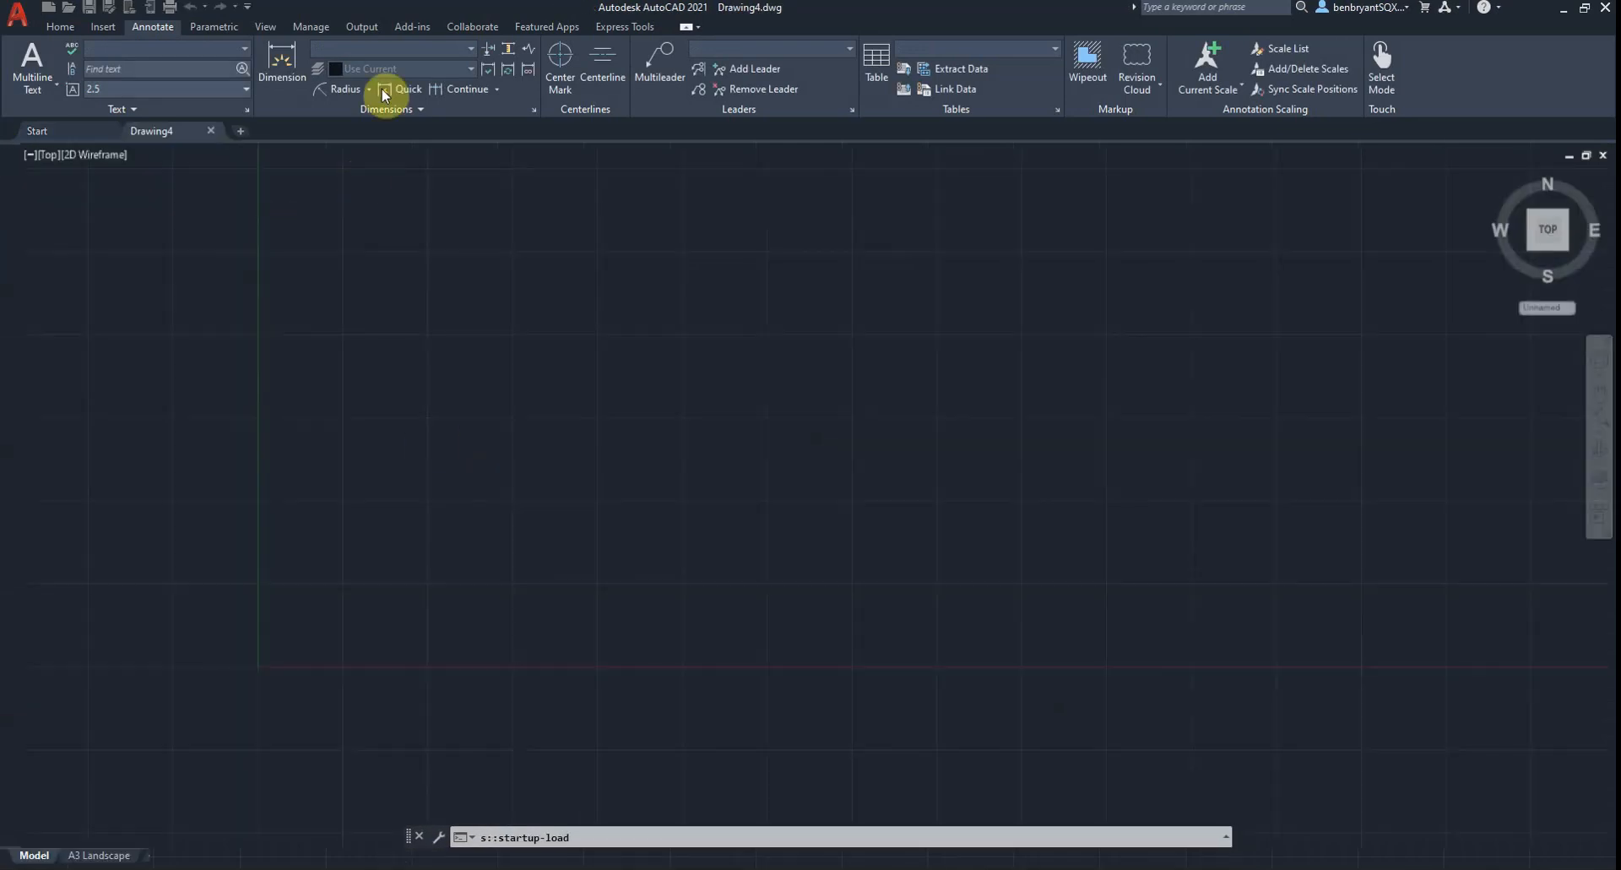
# Make the red Construction layer the current layer
pyautogui.click(75, 29)
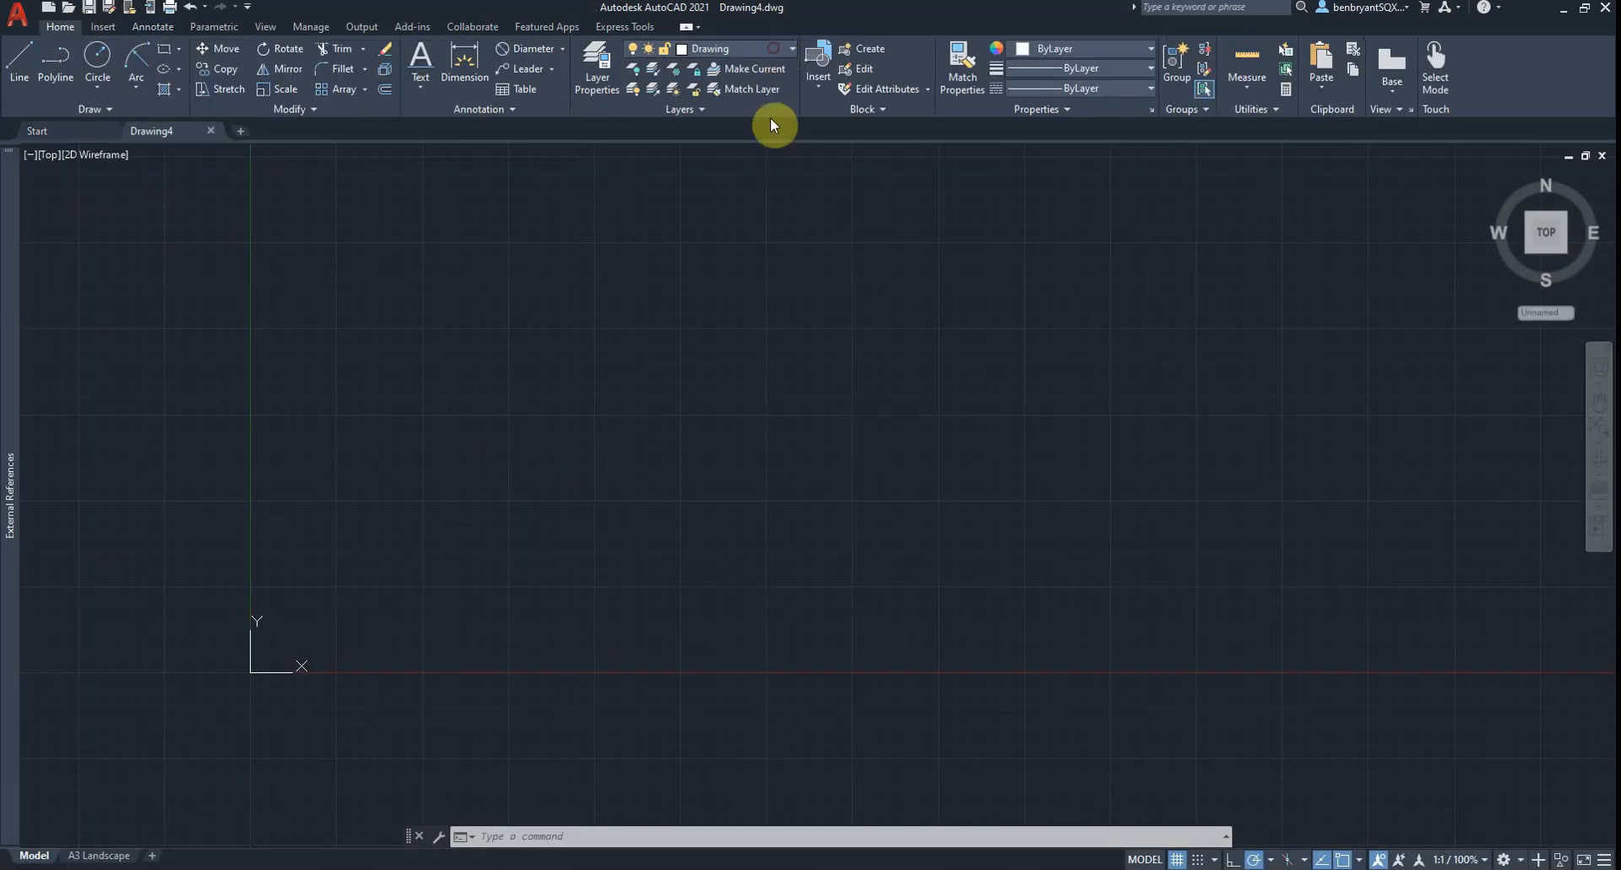
pyautogui.click(773, 48)
pyautogui.click(758, 89)
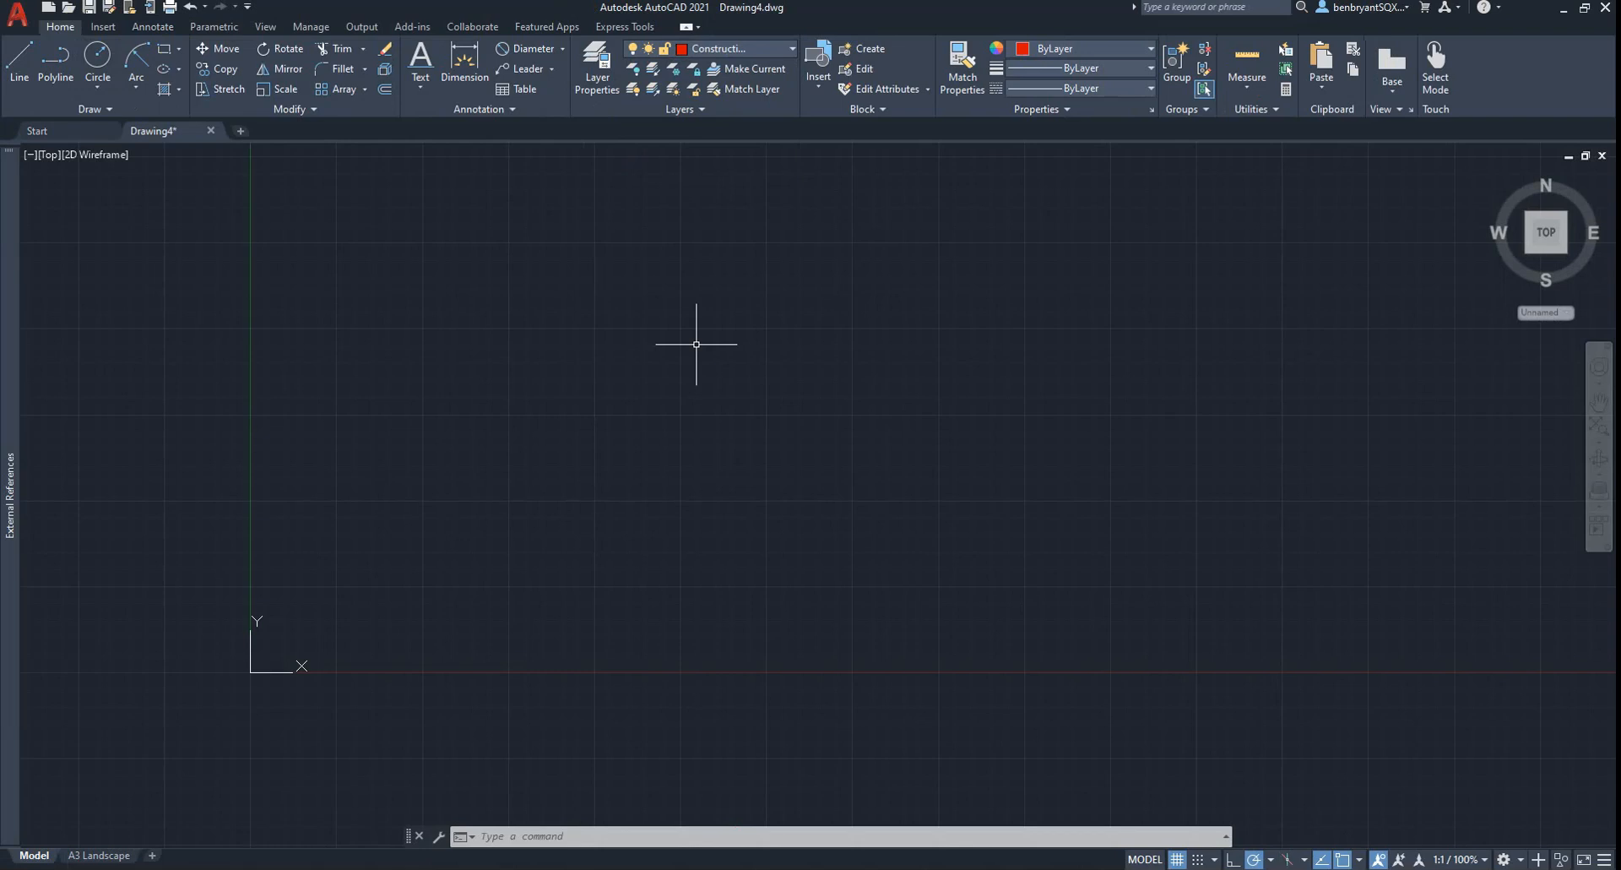
# Draw a horizontal and a vertical construction line (XLINE) through the origin 0,0
pyautogui.press('Return')
pyautogui.write('0,0')
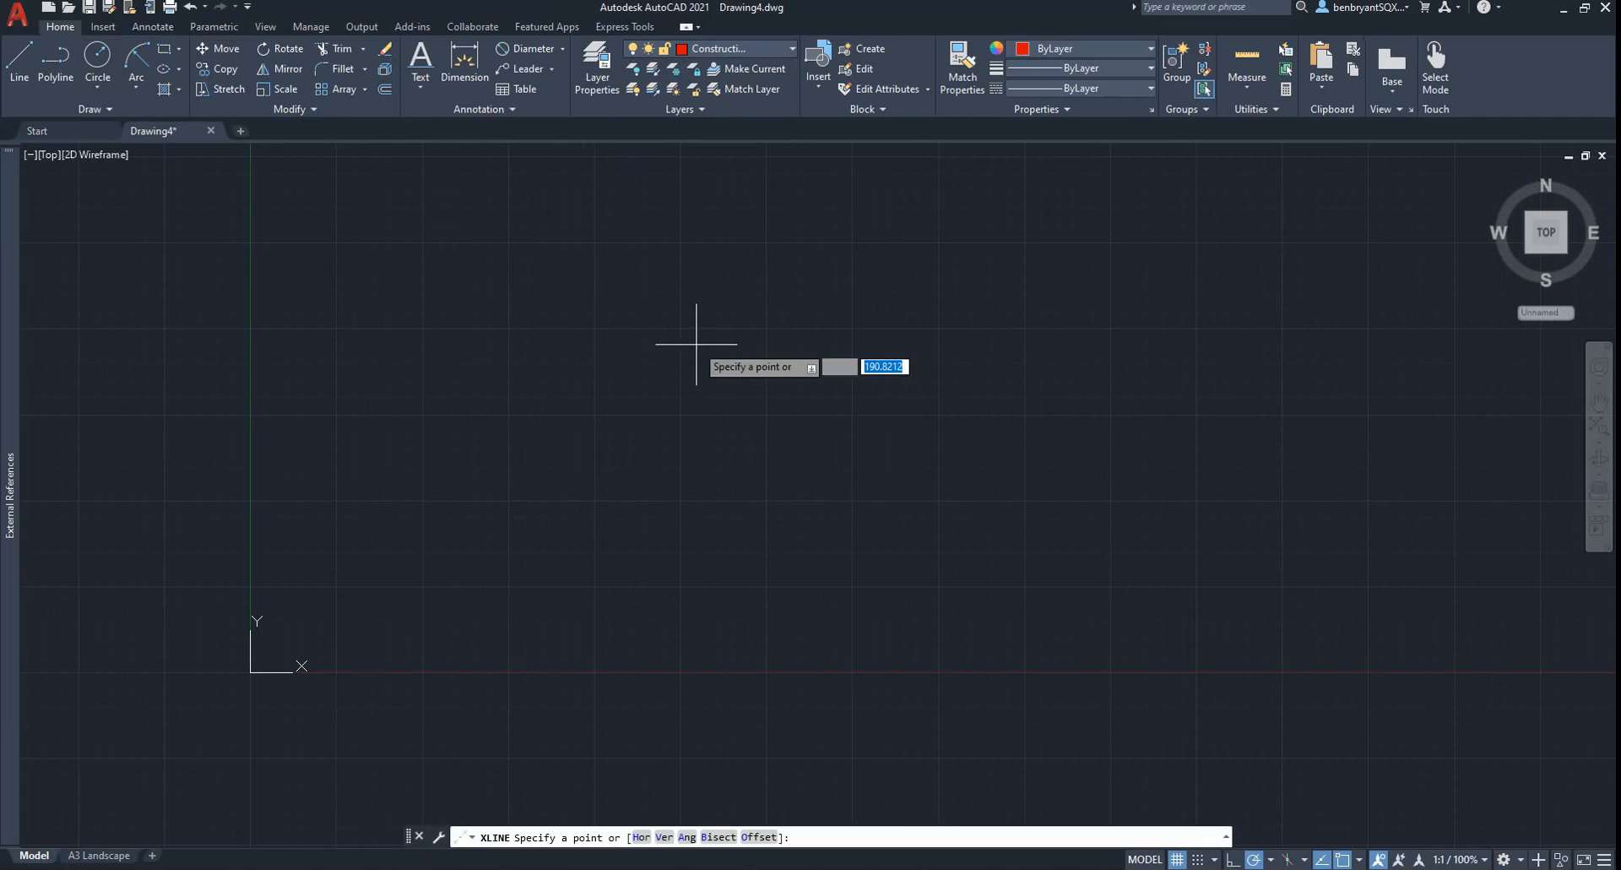
pyautogui.press('Return')
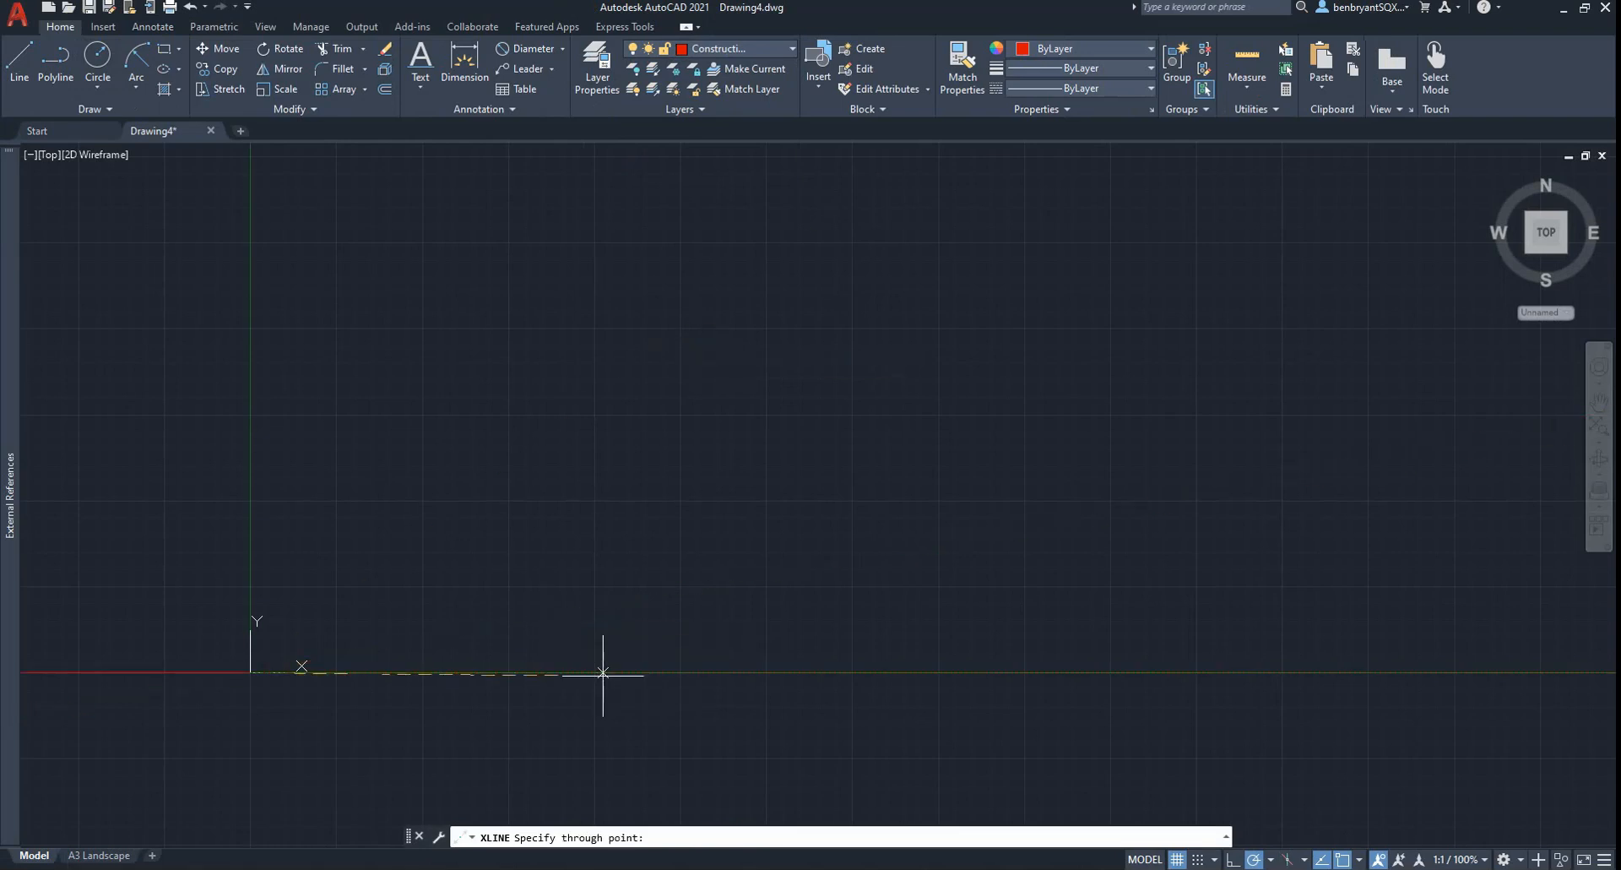
pyautogui.click(253, 376)
pyautogui.press('Return')
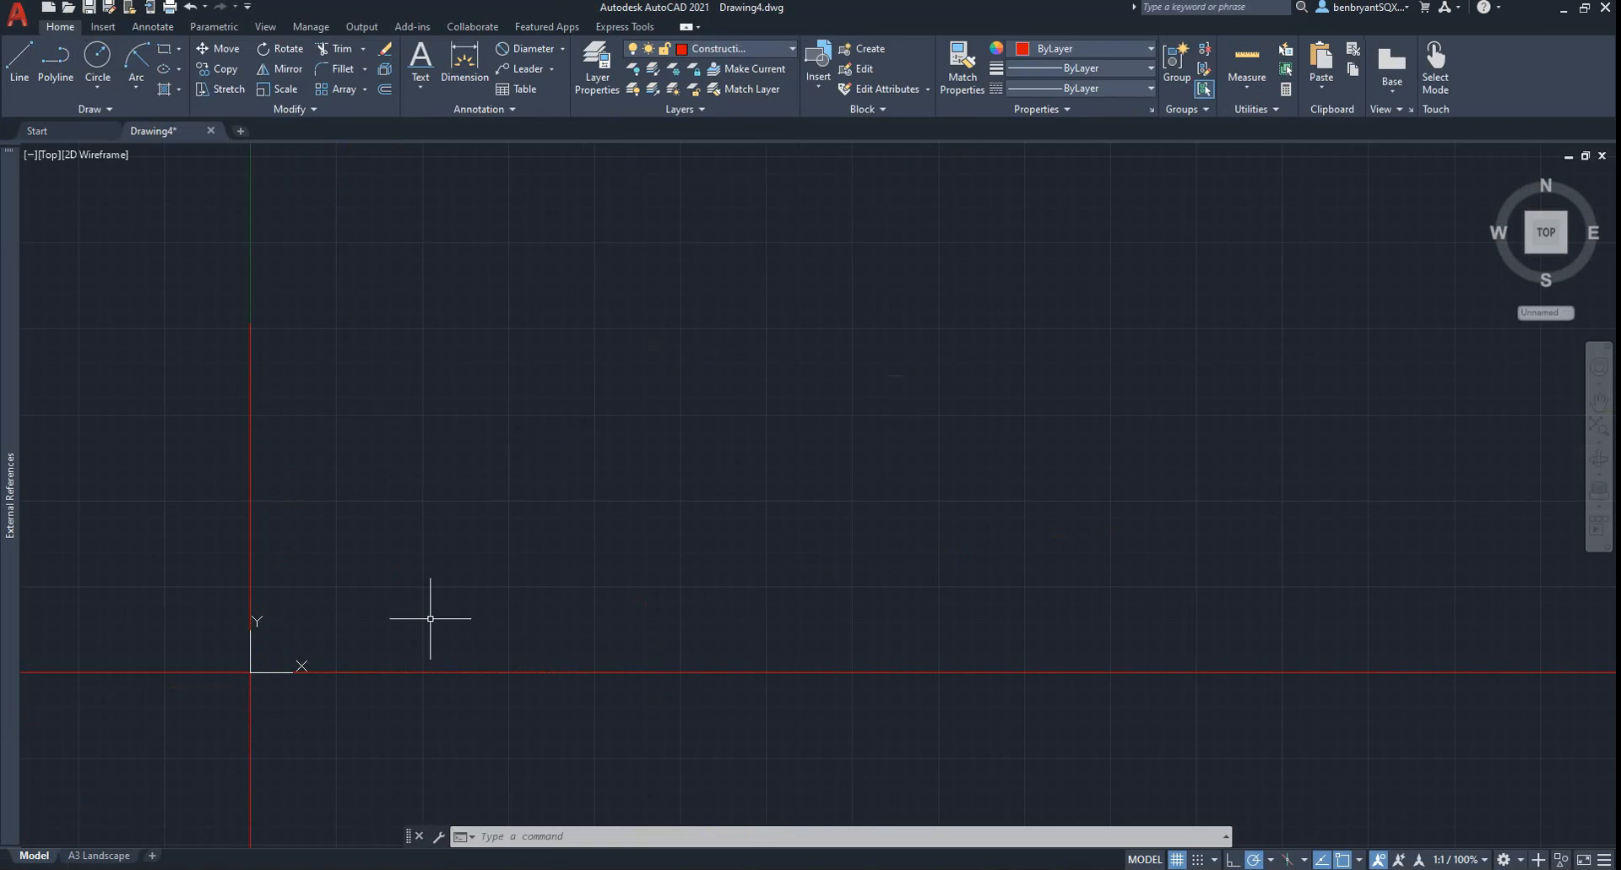
# Check the screw through connection's dimensions in the PDF and offset the vertical construction line through the origin 61.5 to the right
pyautogui.moveTo(444, 616); pyautogui.dragTo(680, 518, button='middle')
pyautogui.hotkey('alt', 'Tab')
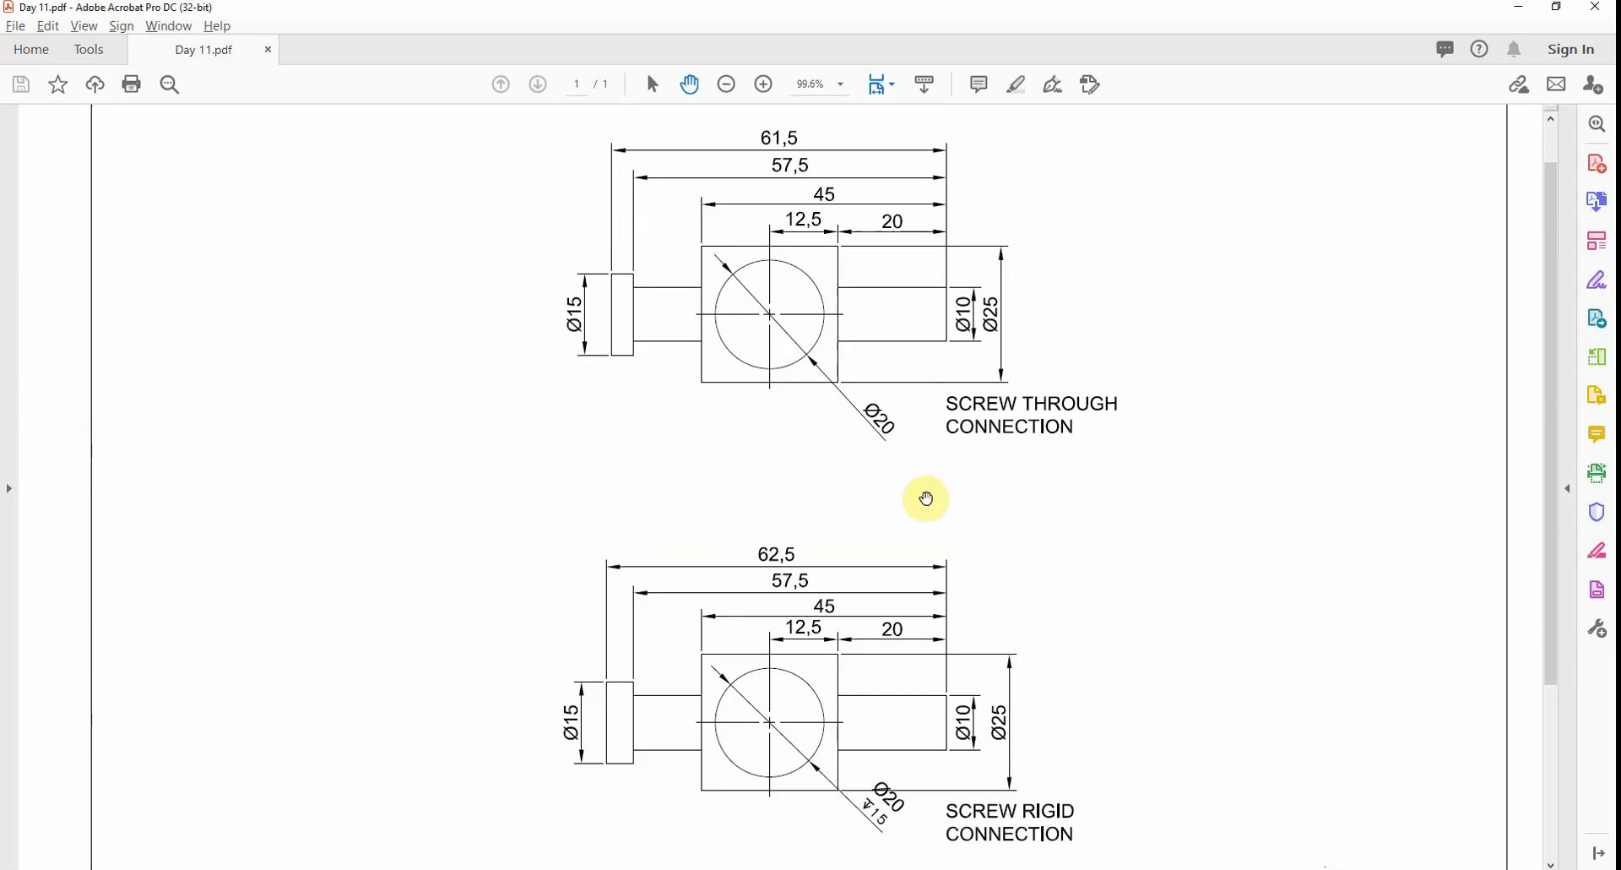
pyautogui.scroll(1, 960, 403)
pyautogui.scroll(-1, 962, 422)
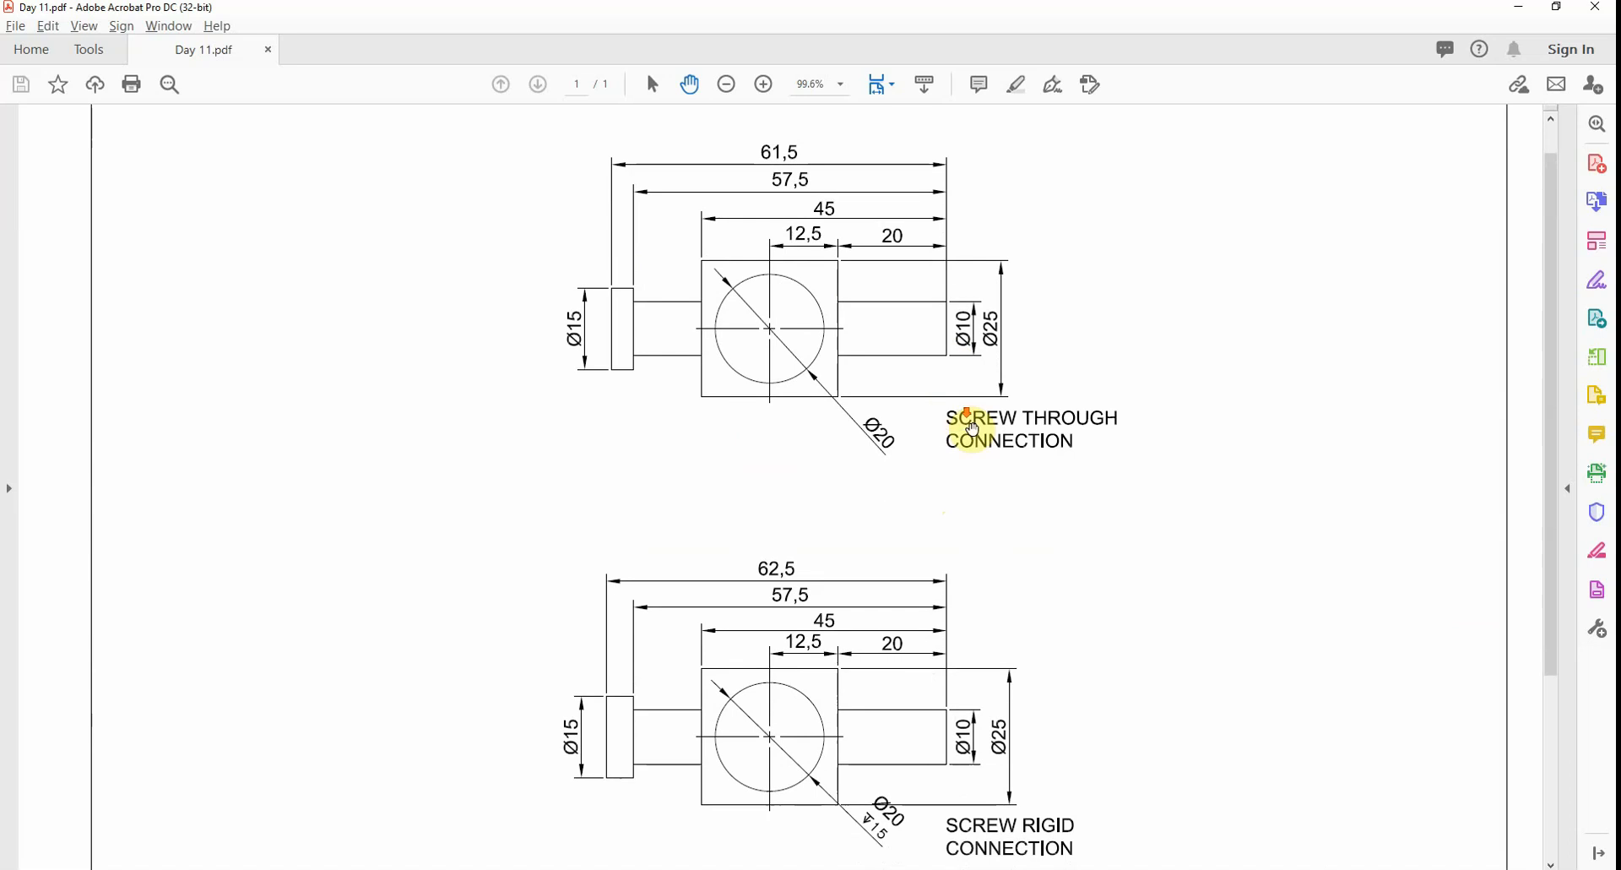
pyautogui.scroll(1, 928, 338)
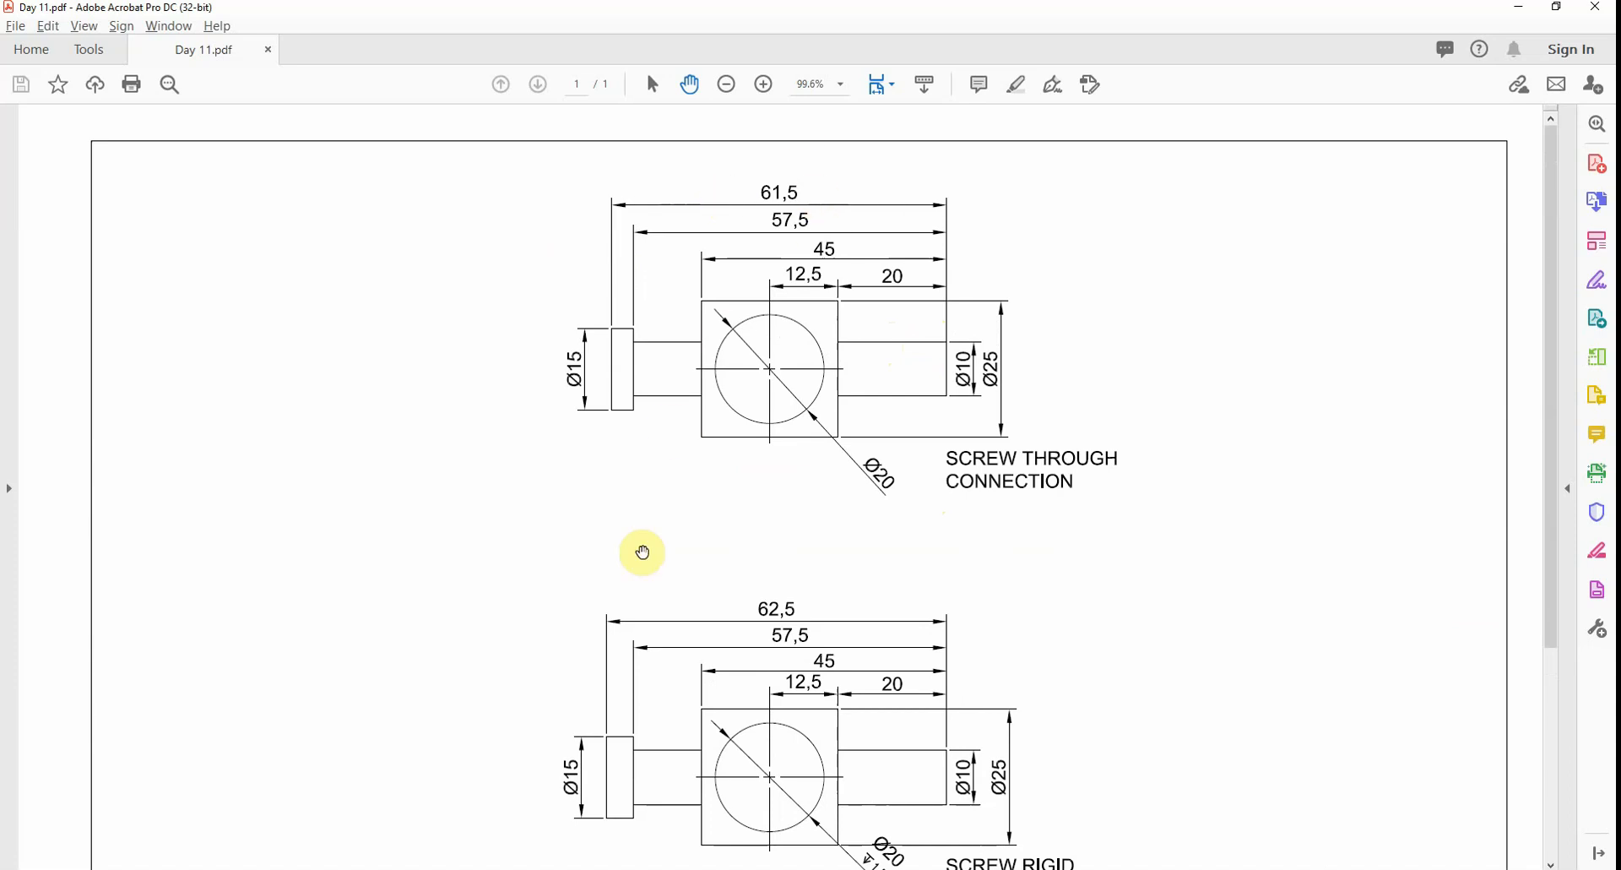
pyautogui.hotkey('alt', 'Tab')
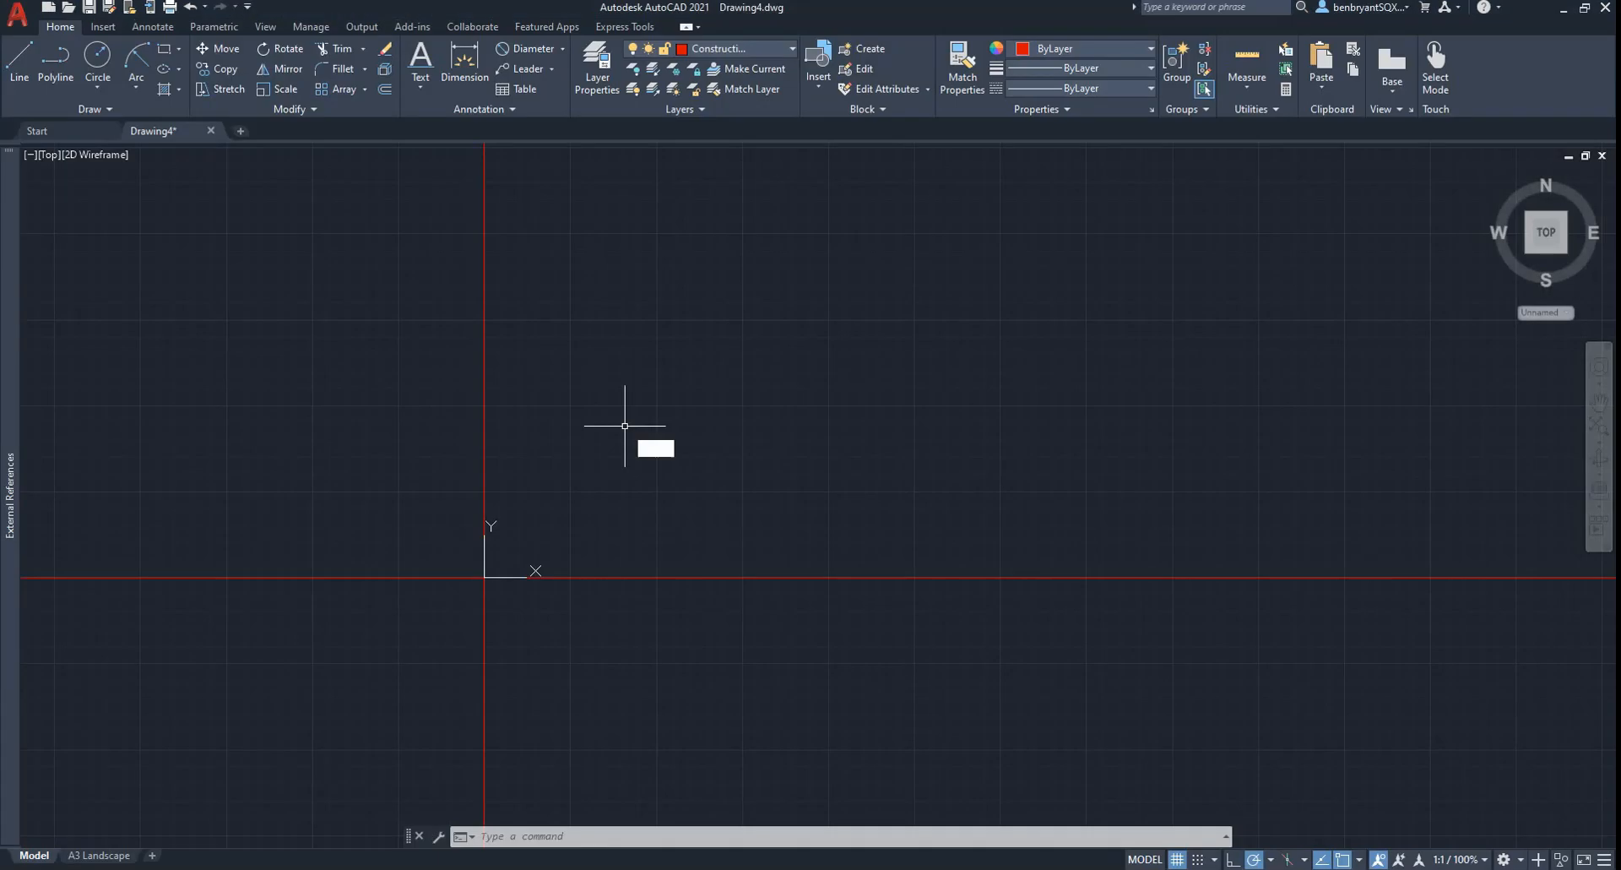
pyautogui.write('offset')
pyautogui.press('Return')
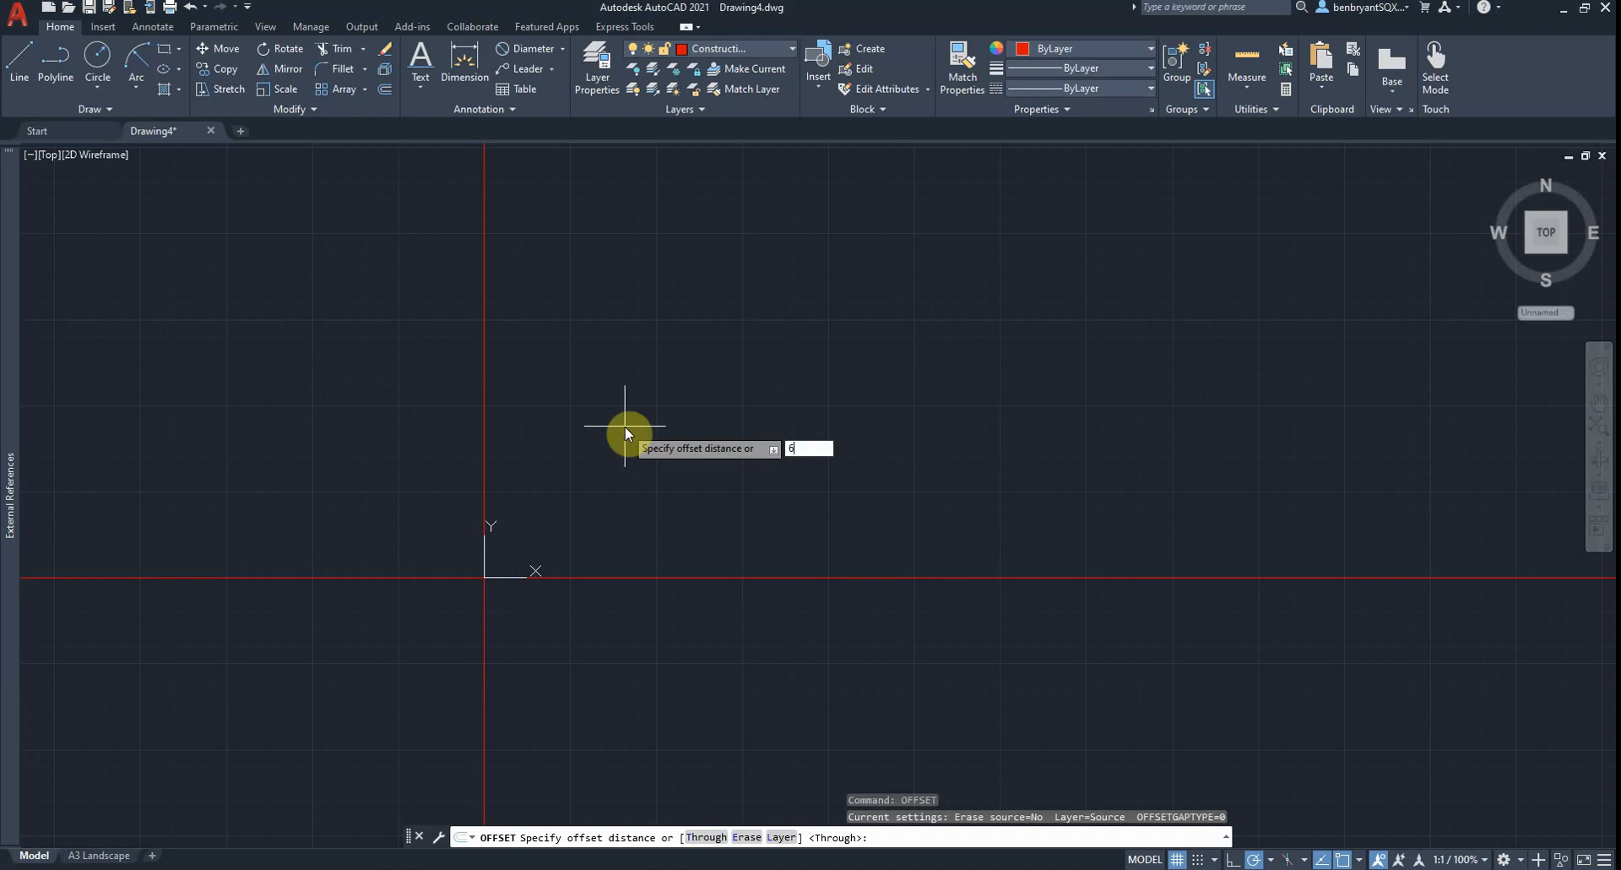
pyautogui.write('61.5')
pyautogui.press('Return')
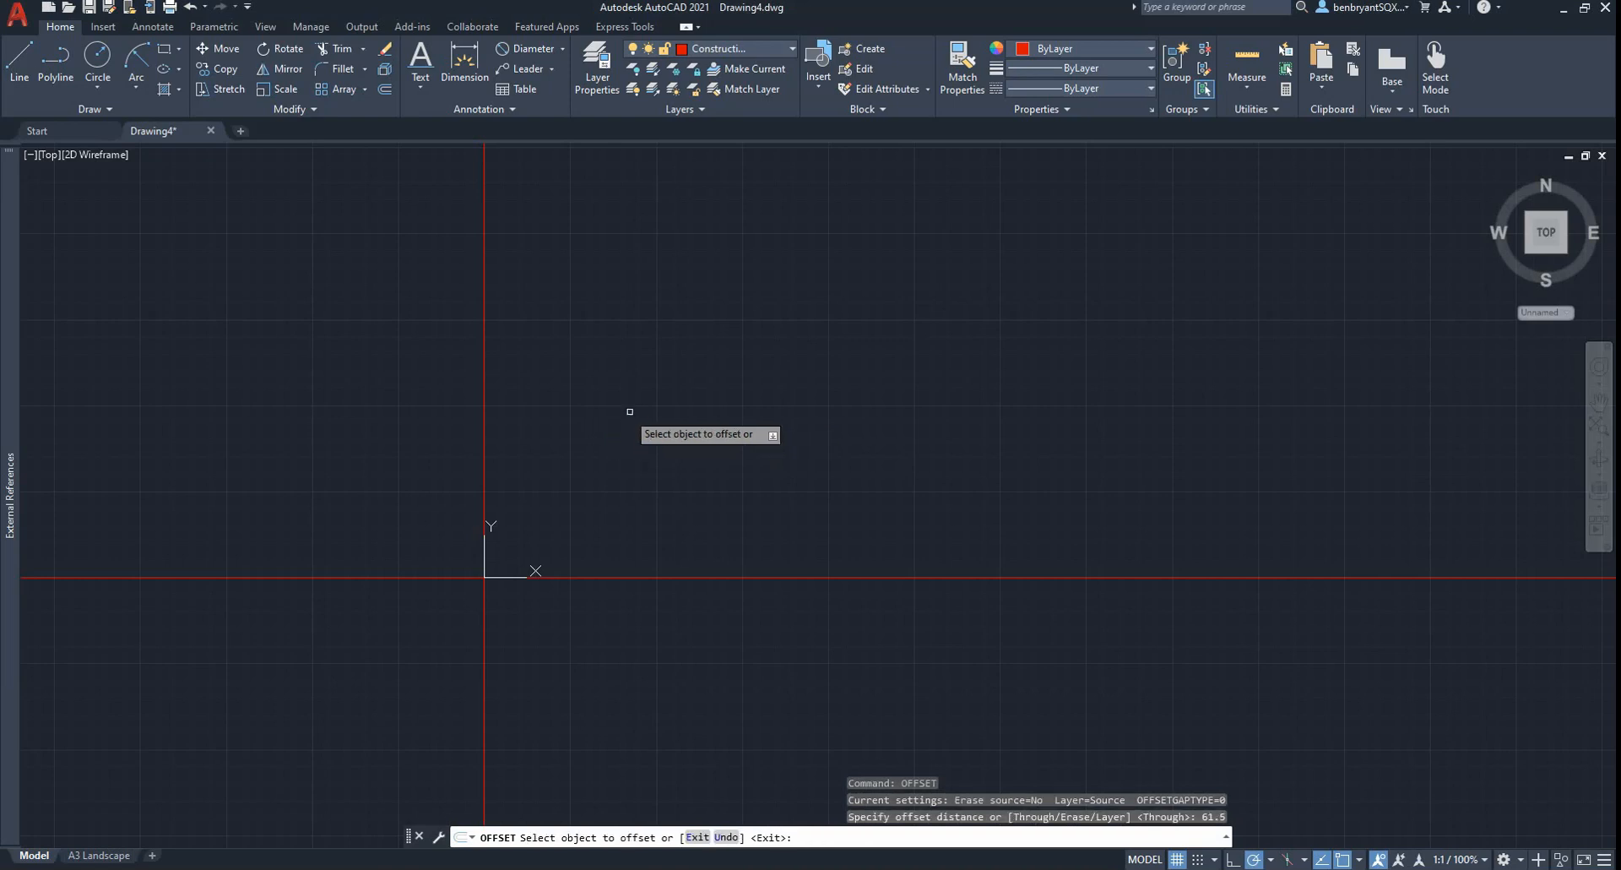
pyautogui.click(485, 380)
pyautogui.click(737, 391)
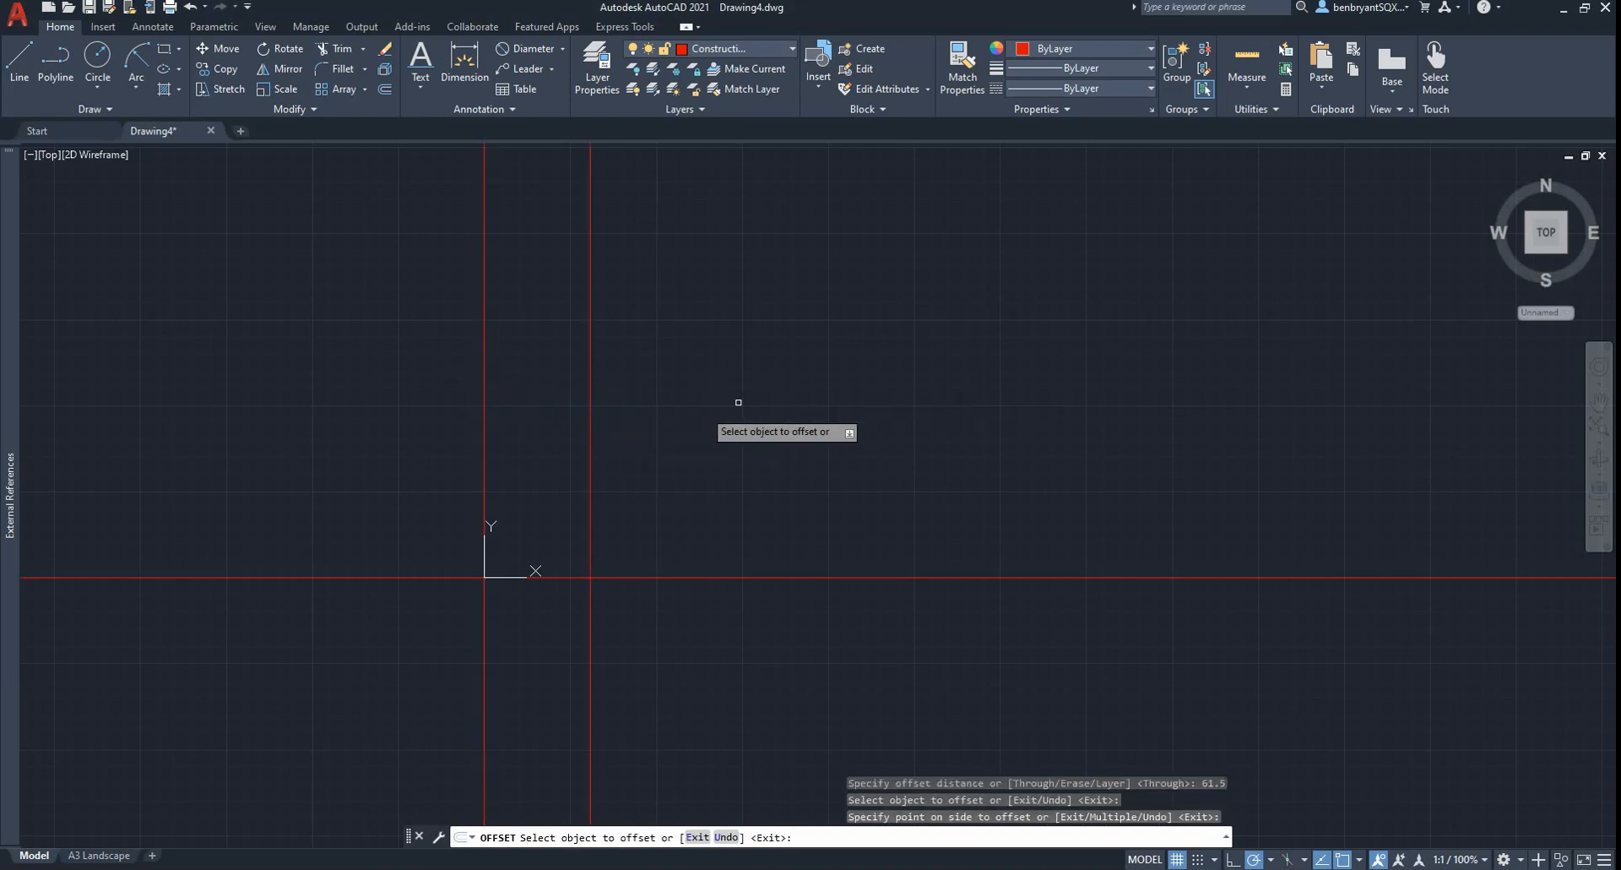
# Check the block height in the PDF and offset the horizontal construction line through the origin upward by 25
pyautogui.scroll(6, 481, 471)
pyautogui.moveTo(481, 470); pyautogui.dragTo(608, 202, button='middle')
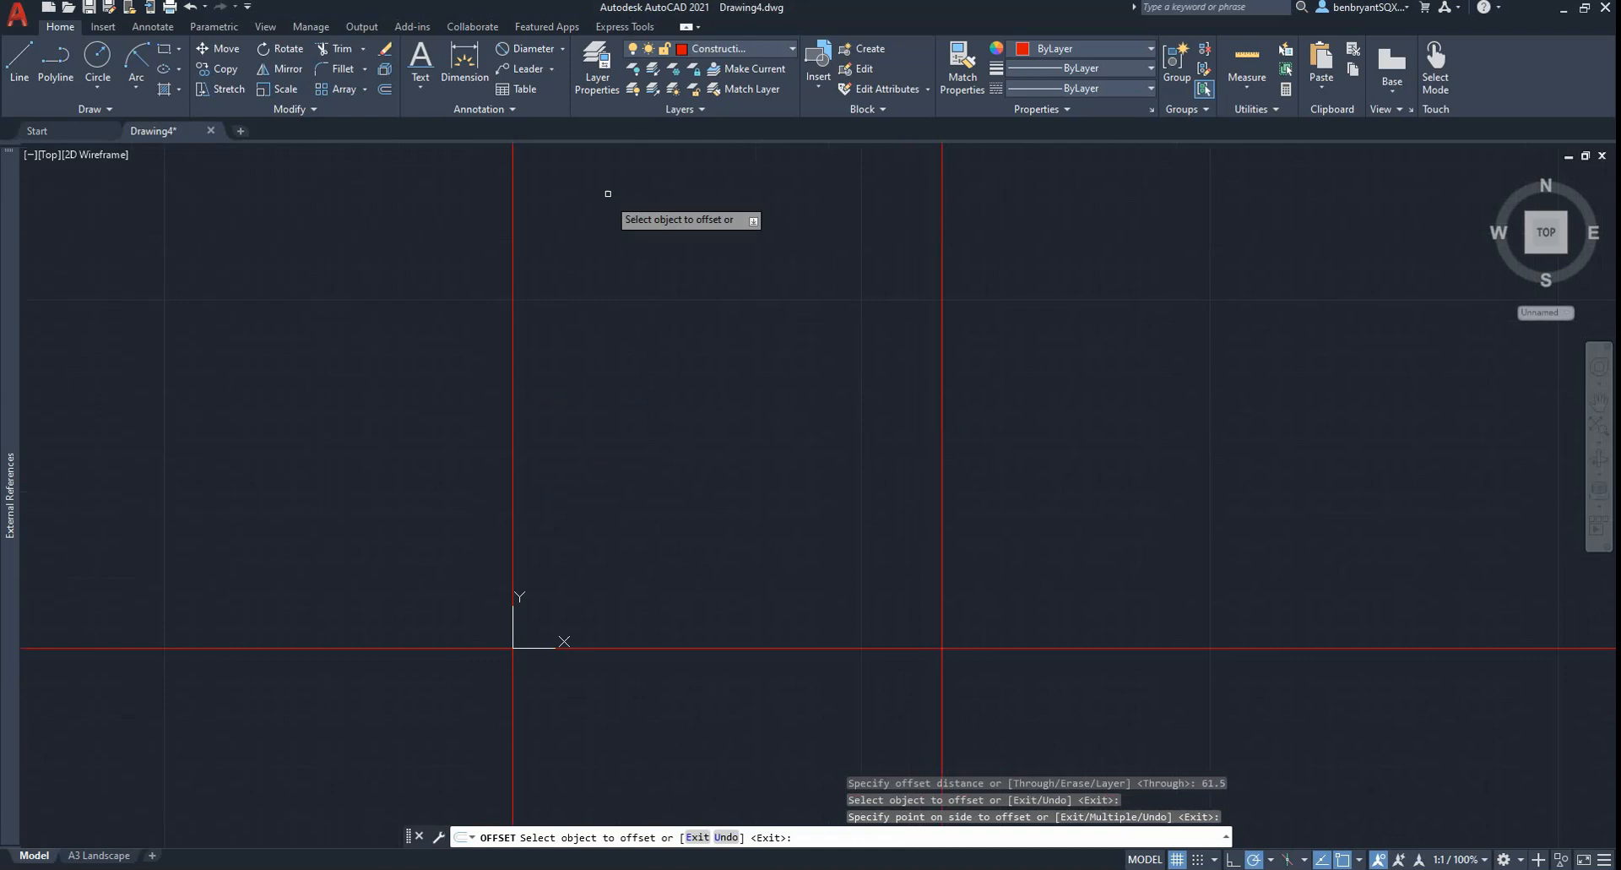
pyautogui.hotkey('alt', 'Tab')
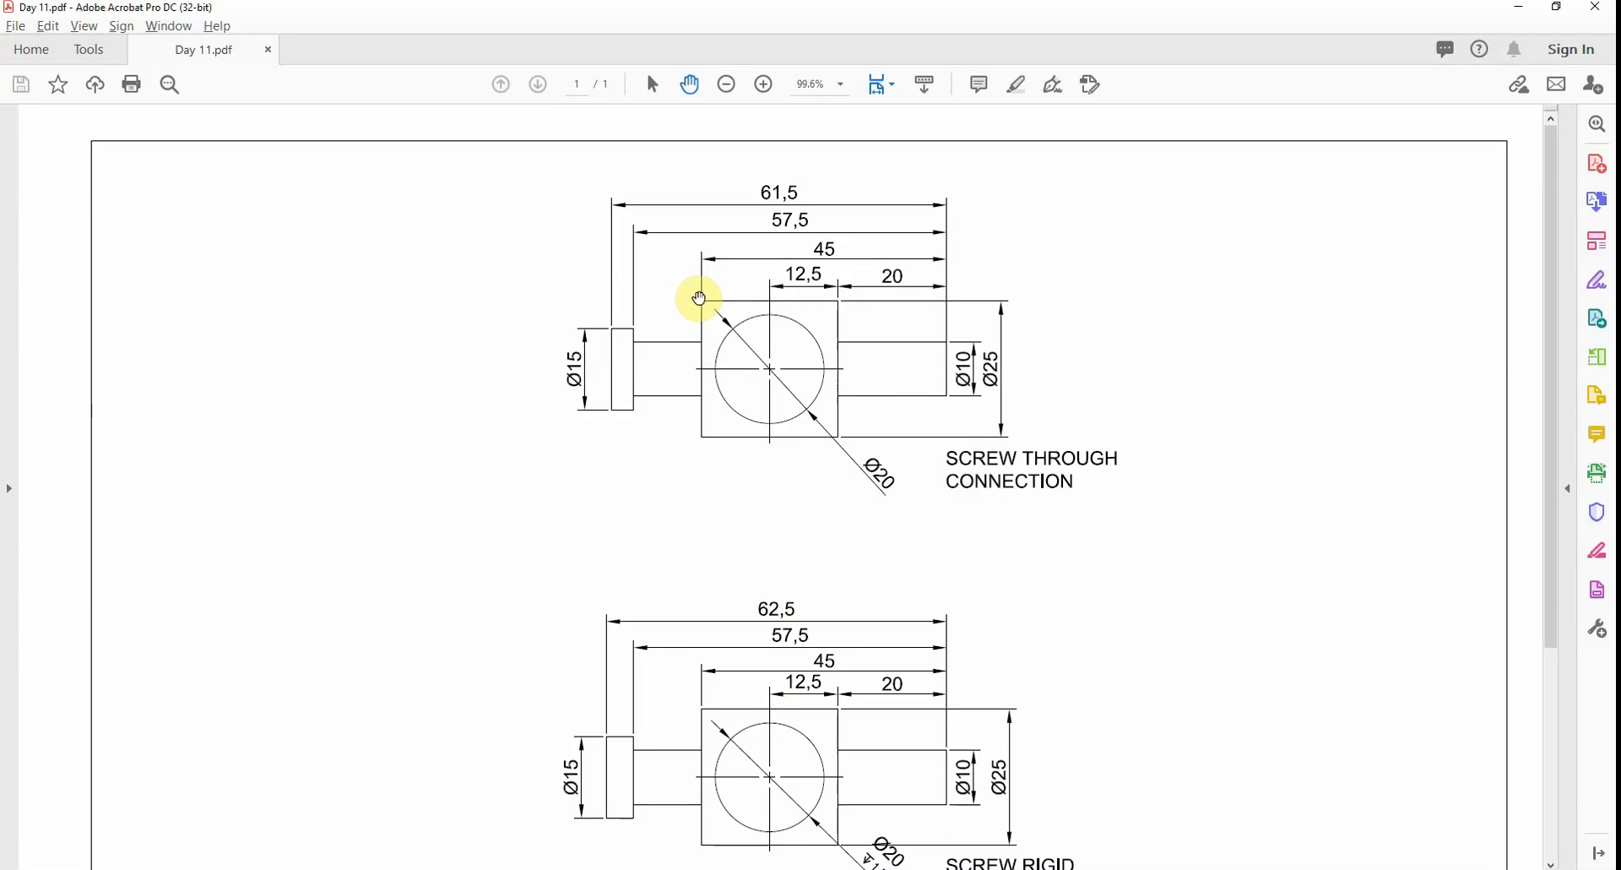
pyautogui.hotkey('alt', 'Tab')
pyautogui.press('Escape')
pyautogui.press('Return')
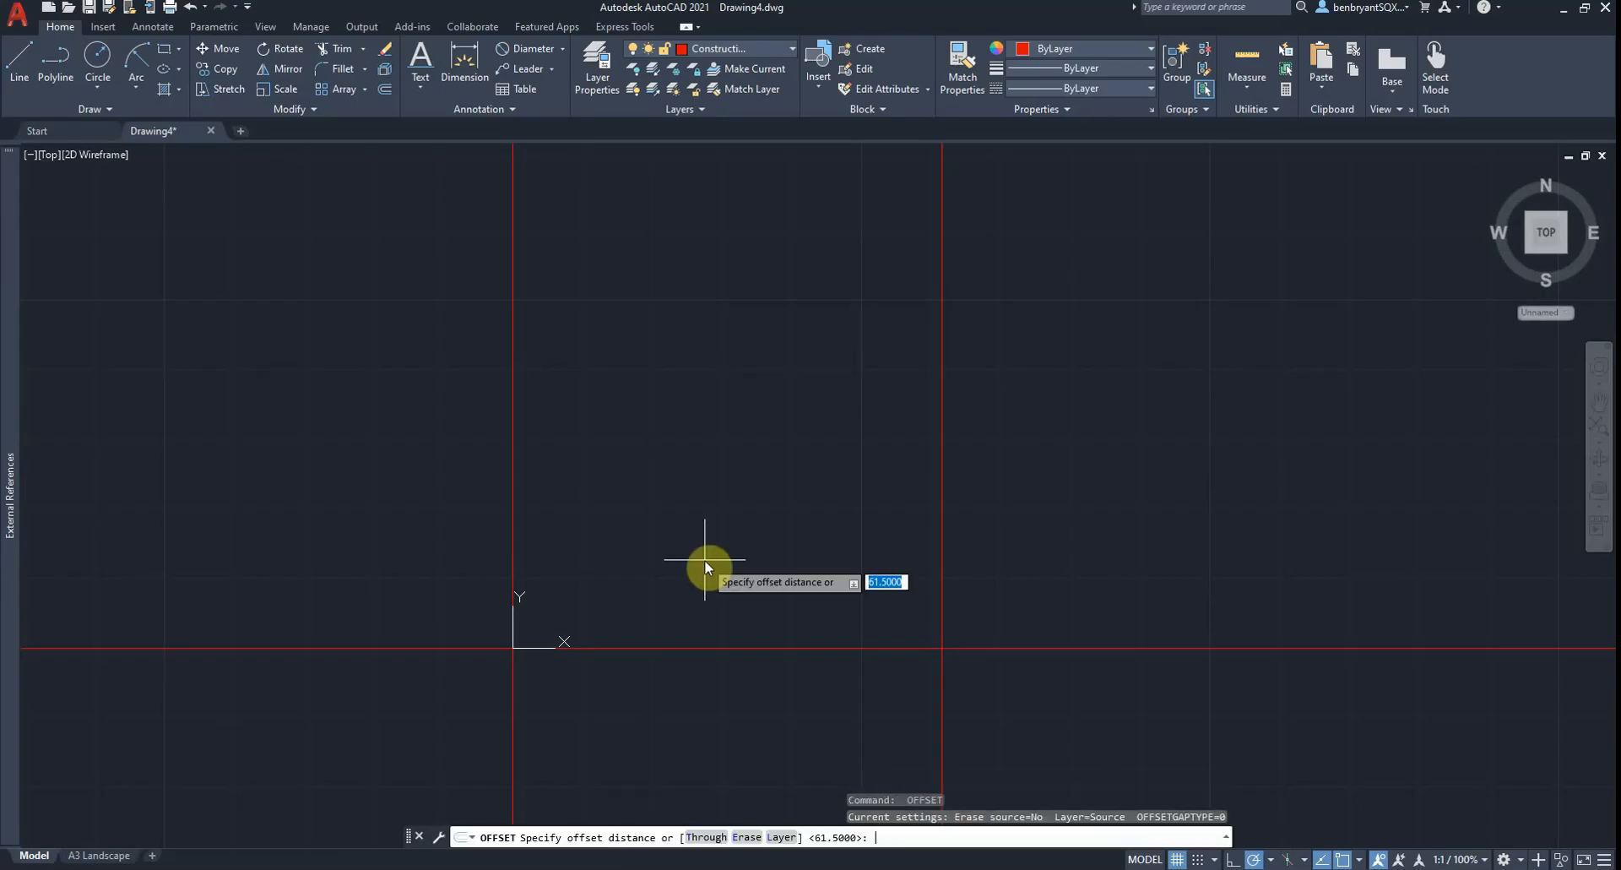
pyautogui.write('25')
pyautogui.press('Return')
pyautogui.click(700, 647)
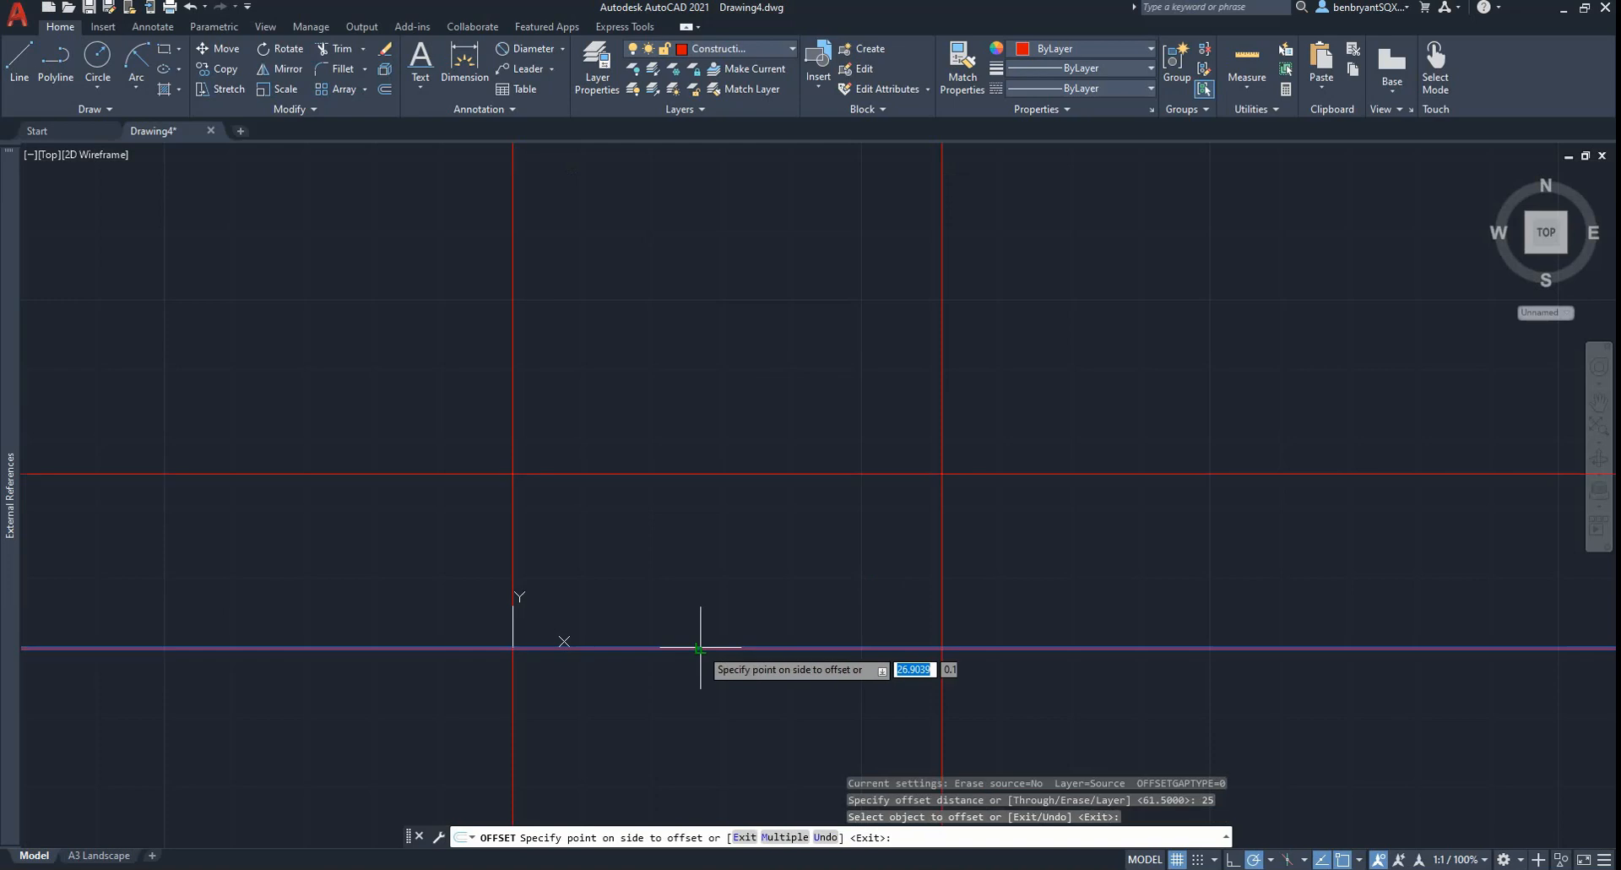
pyautogui.click(721, 466)
pyautogui.press('Escape')
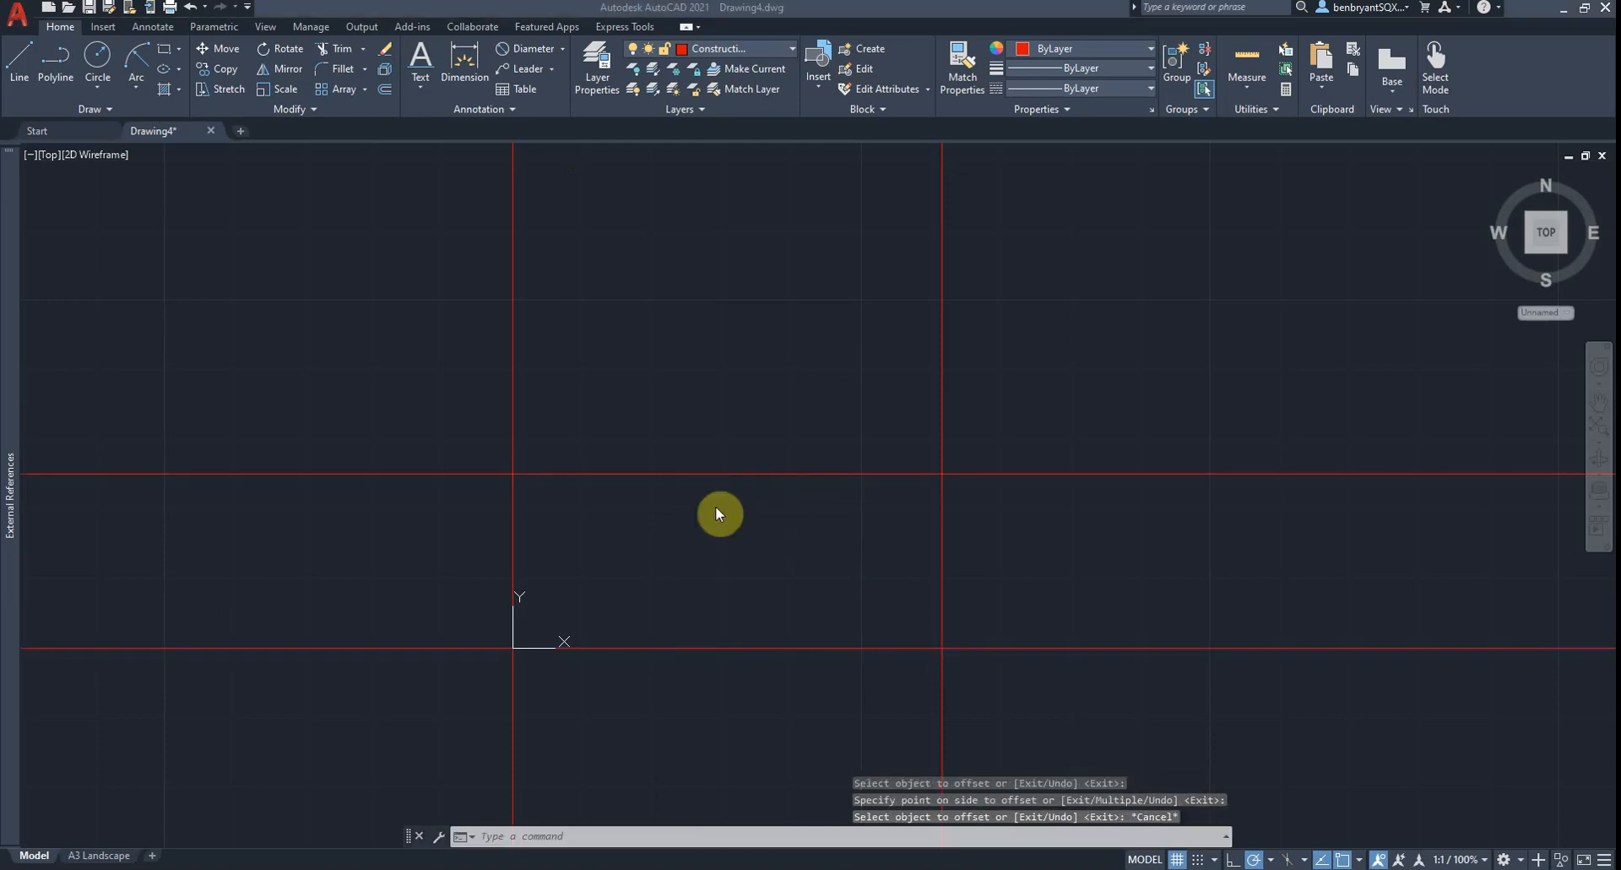
# Check the next length in the PDF and offset the rightmost vertical construction line 57.5 to the left
pyautogui.hotkey('alt', 'Tab')
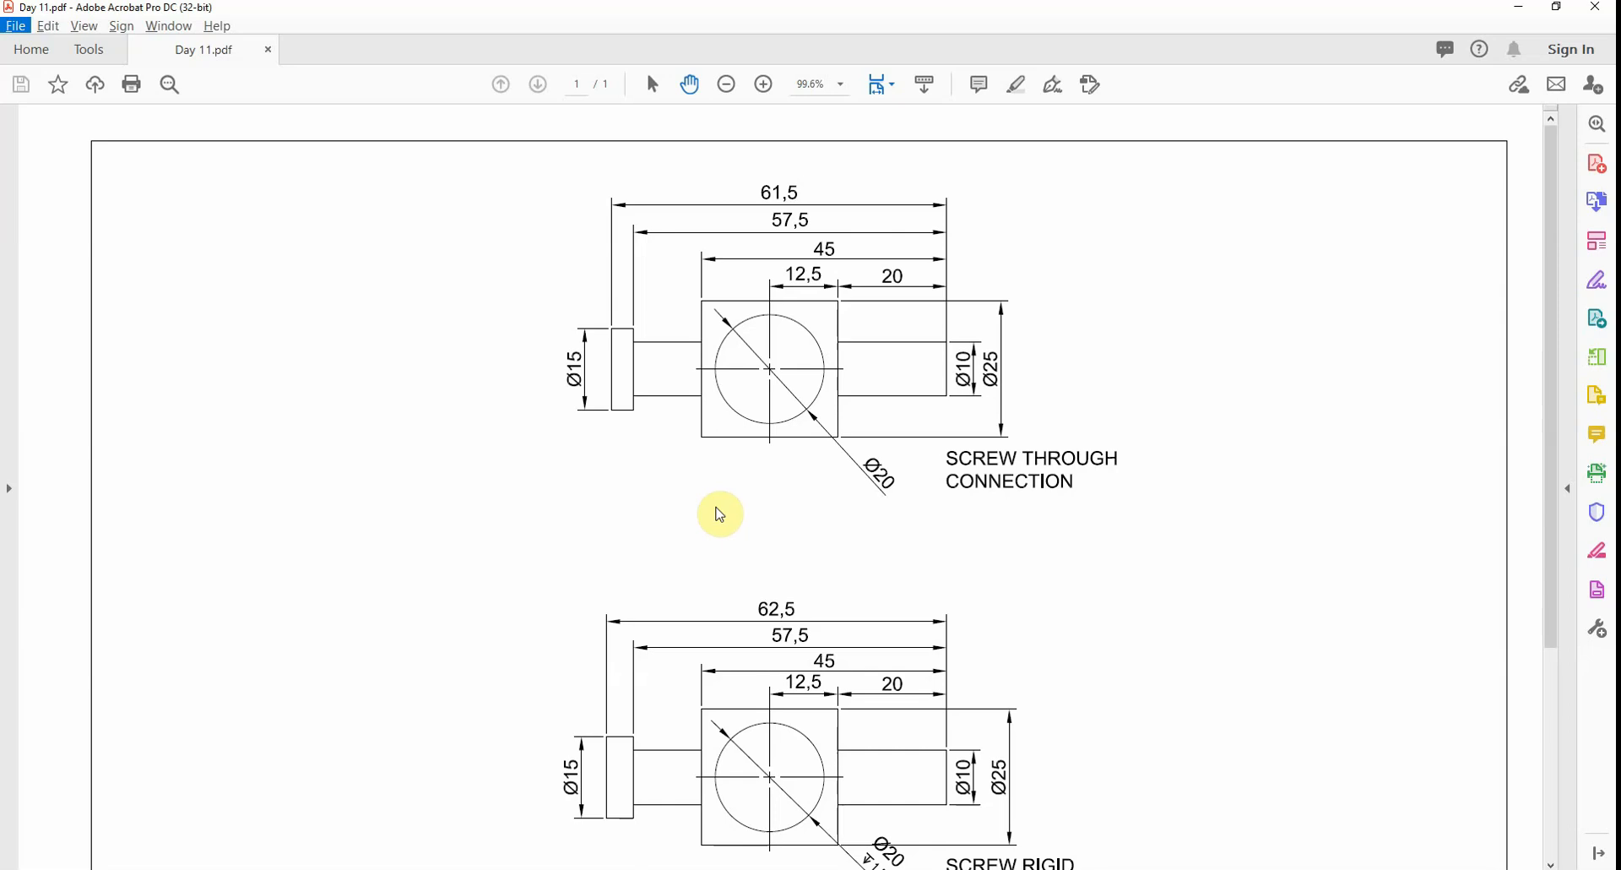
pyautogui.hotkey('alt', 'Tab')
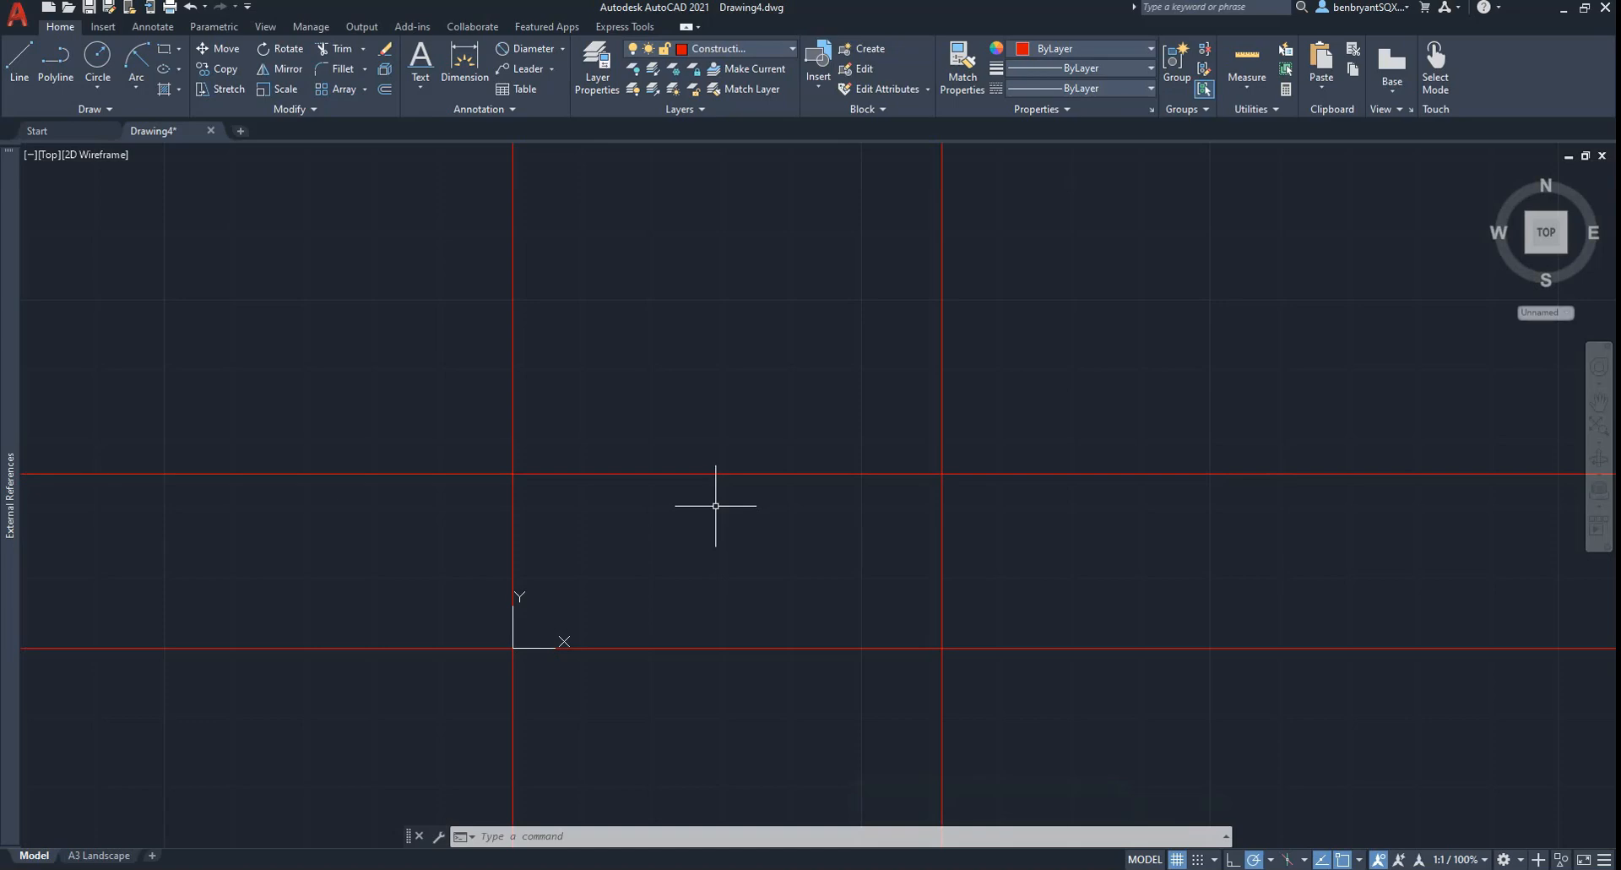
pyautogui.write('o')
pyautogui.press('Return')
pyautogui.write('57.5')
pyautogui.press('Return')
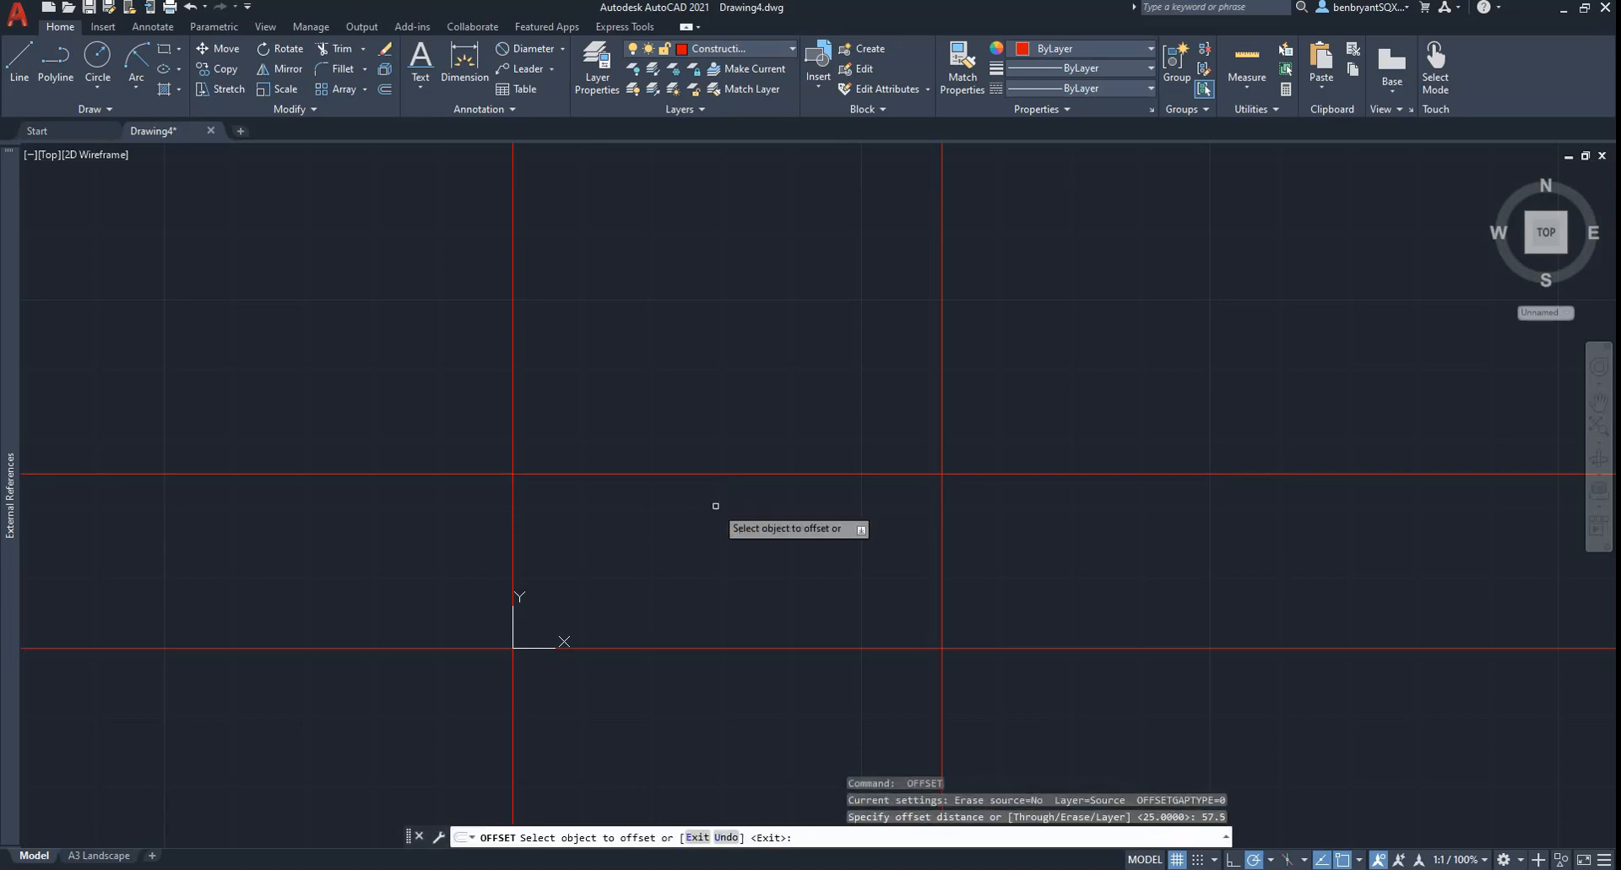
pyautogui.click(939, 395)
pyautogui.click(776, 394)
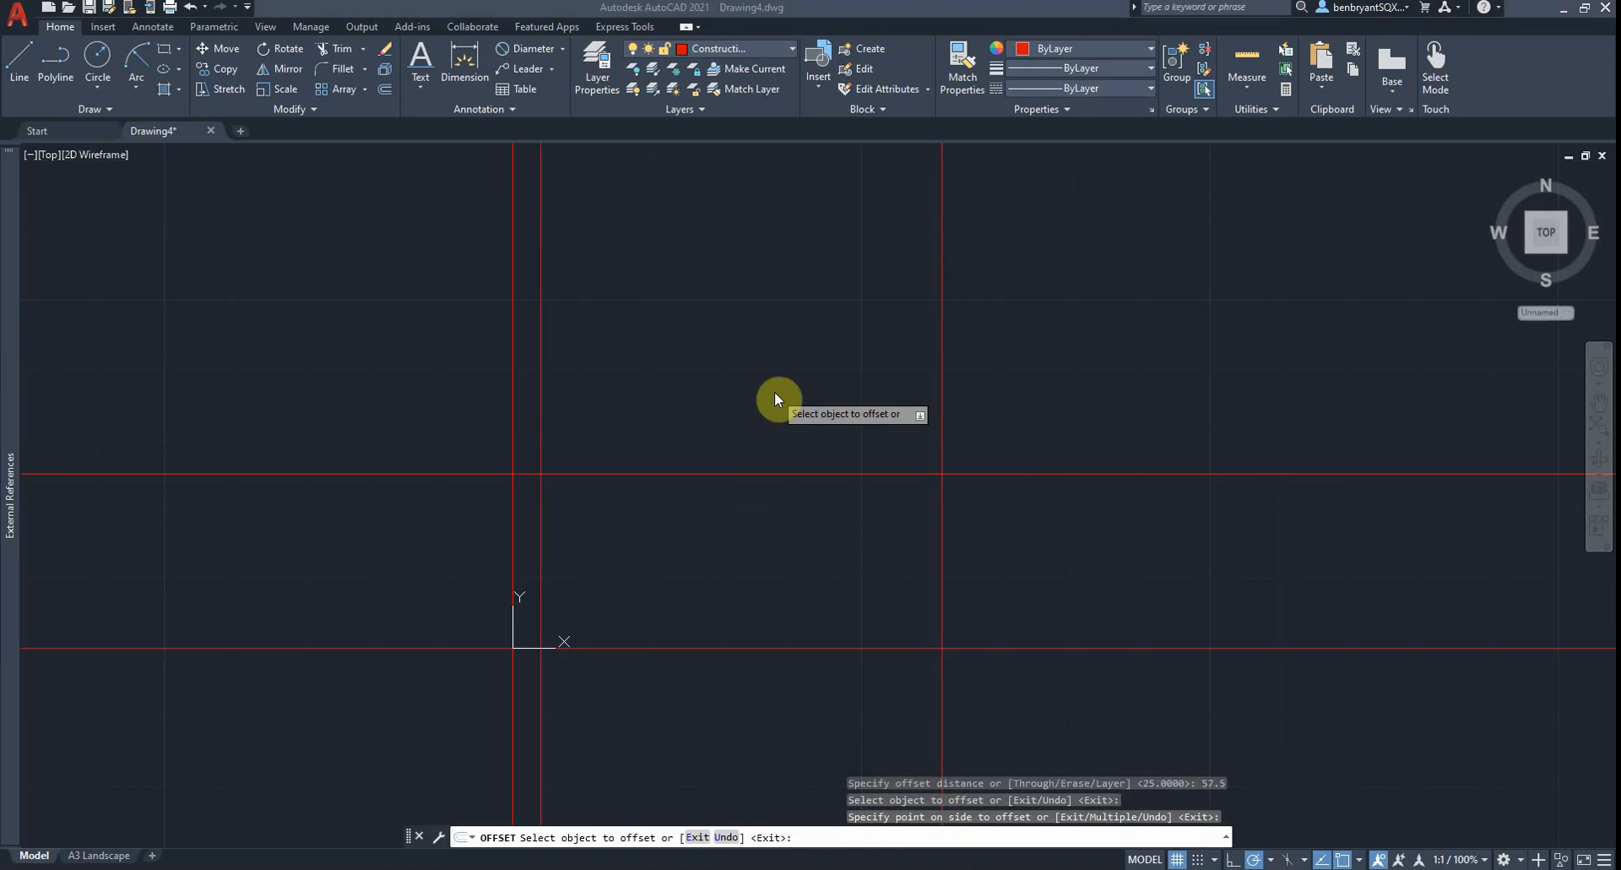
# Consult the PDF again and offset the rightmost vertical construction line 45 to the left for the block's left edge
pyautogui.hotkey('alt', 'Tab')
pyautogui.hotkey('alt', 'Tab')
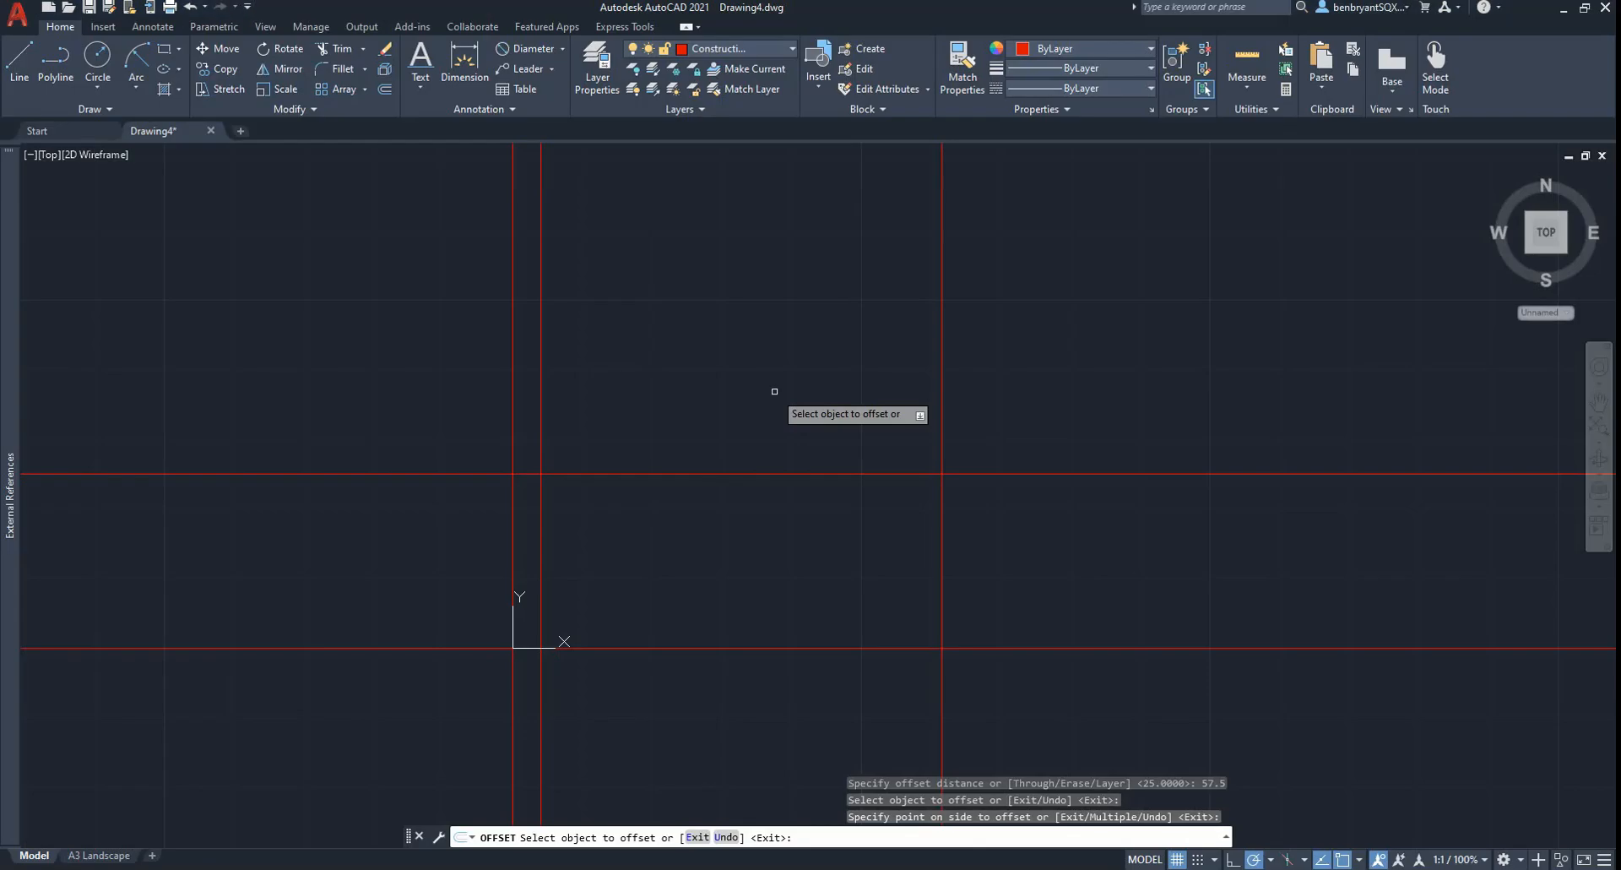
pyautogui.press('Return')
pyautogui.press('Return')
pyautogui.press('Return')
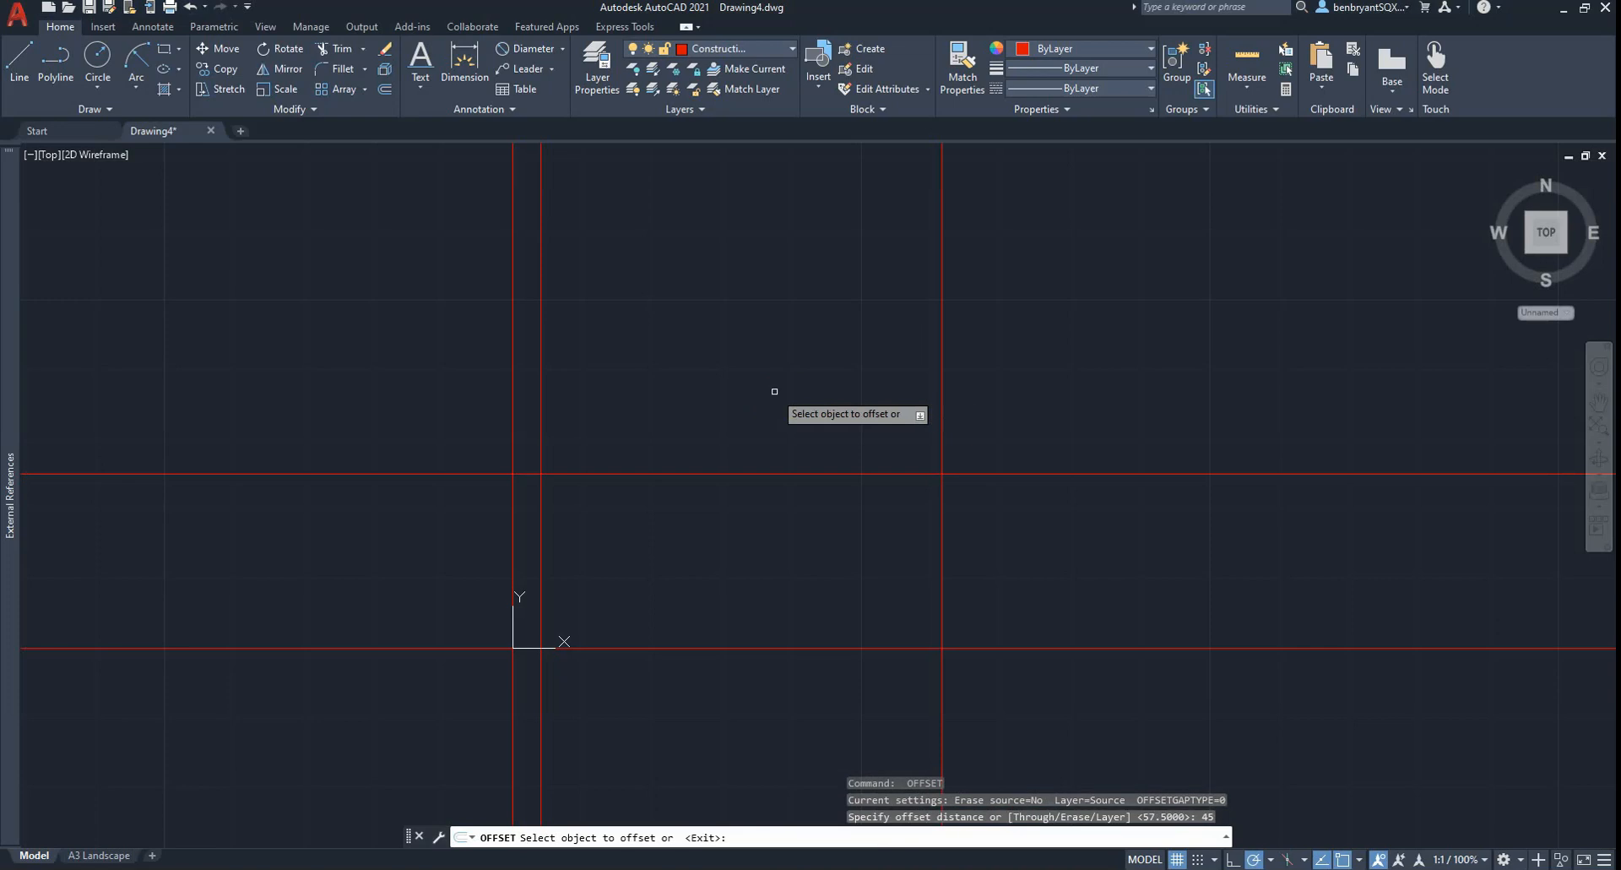
pyautogui.click(941, 370)
pyautogui.click(826, 373)
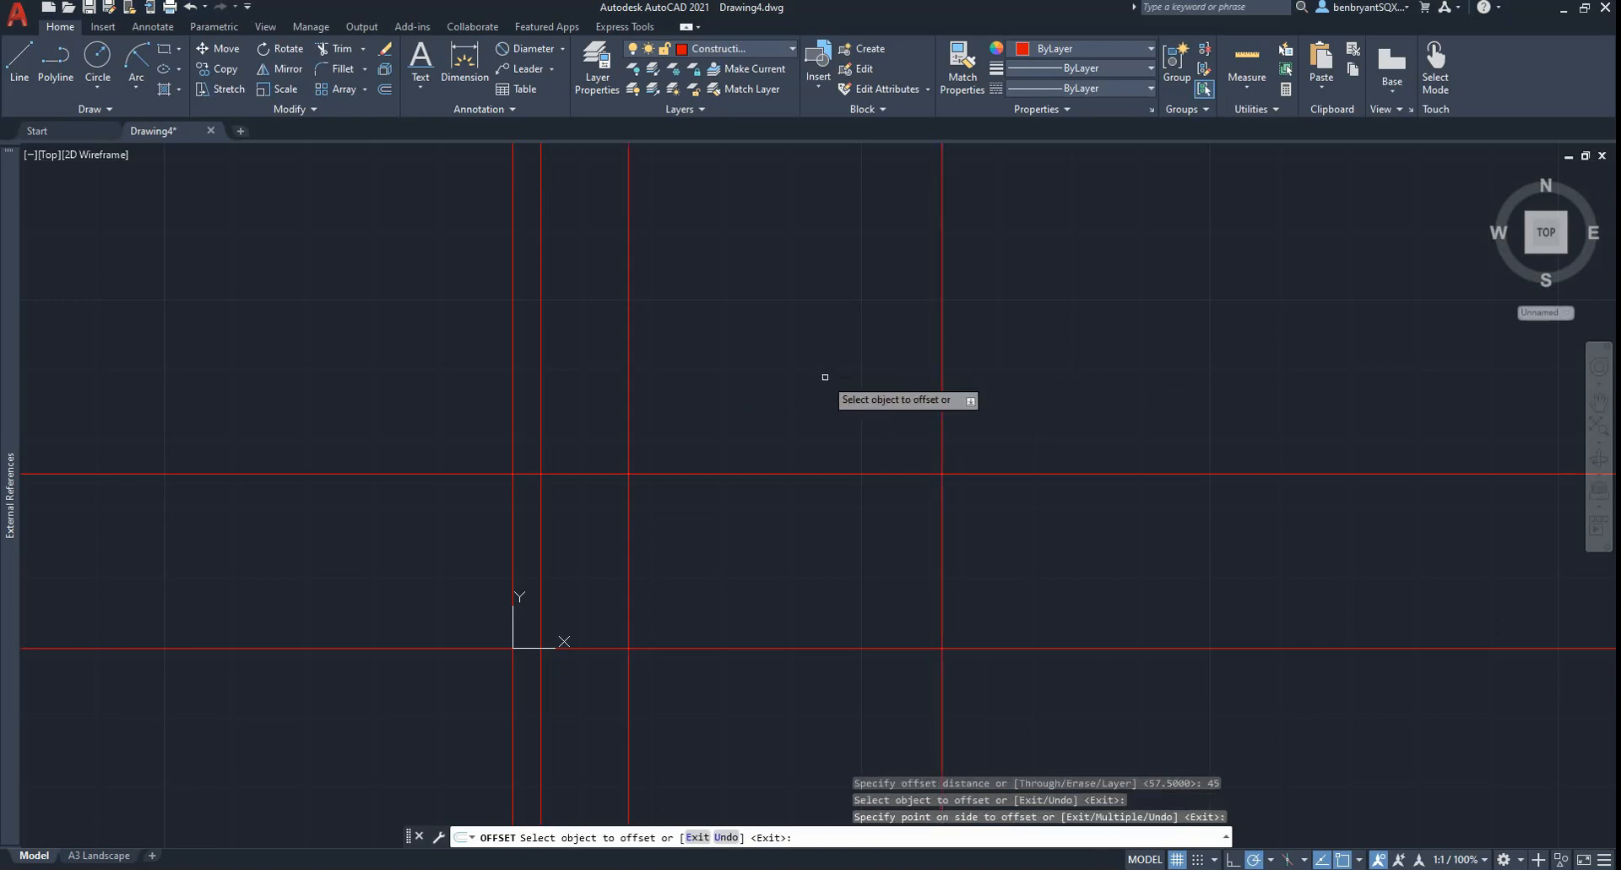
# Consult the PDF and offset the rightmost vertical construction line 20 to the left for the block's right edge
pyautogui.hotkey('alt', 'Tab')
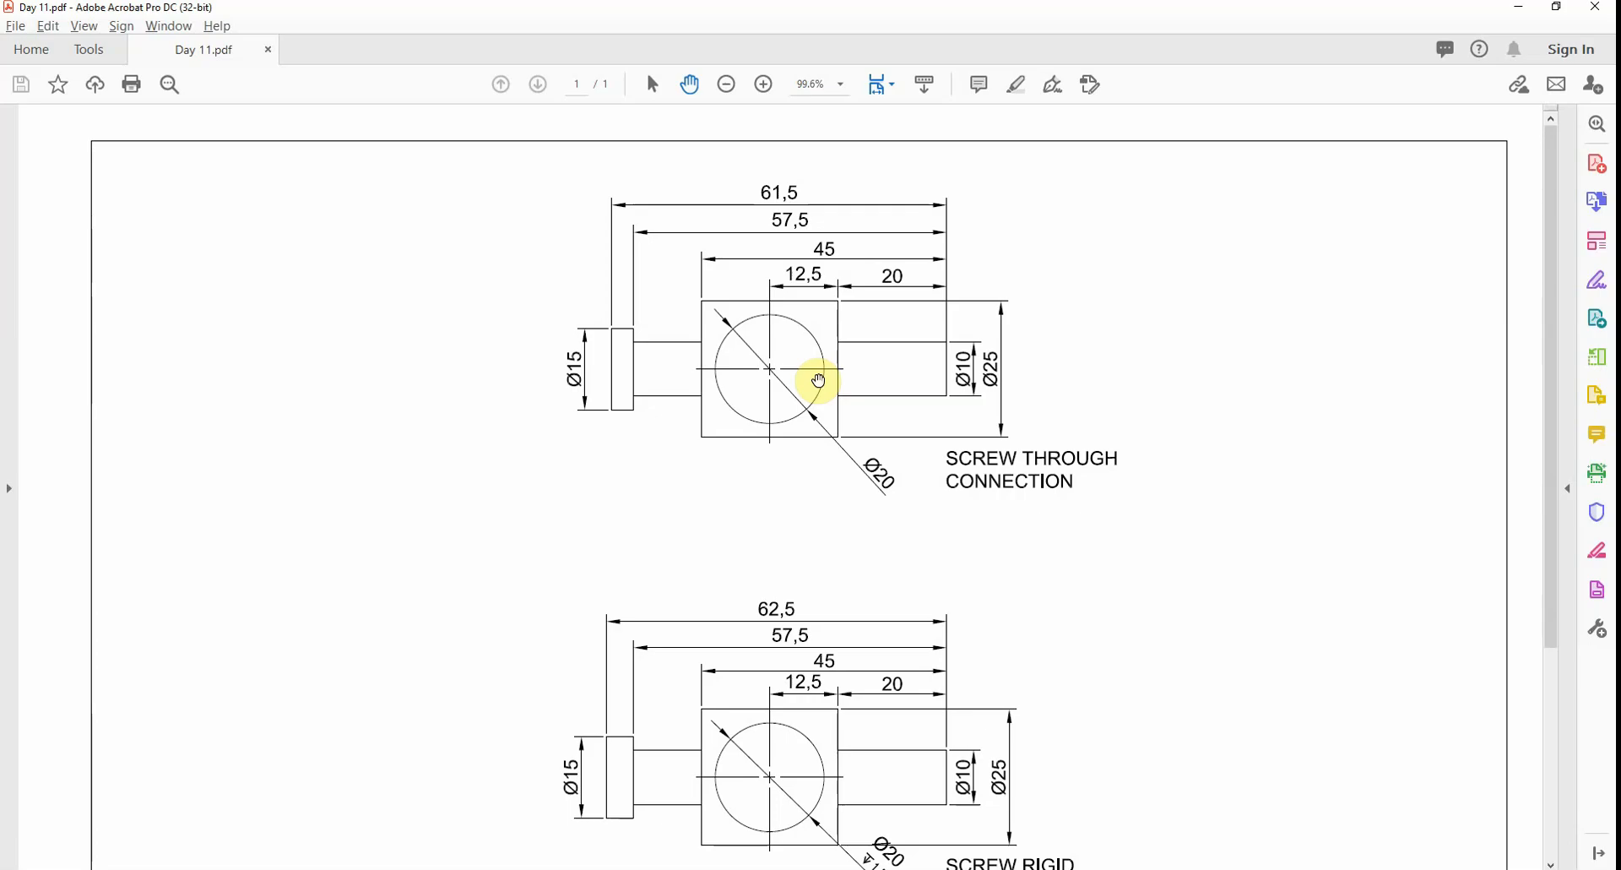
pyautogui.hotkey('alt', 'Tab')
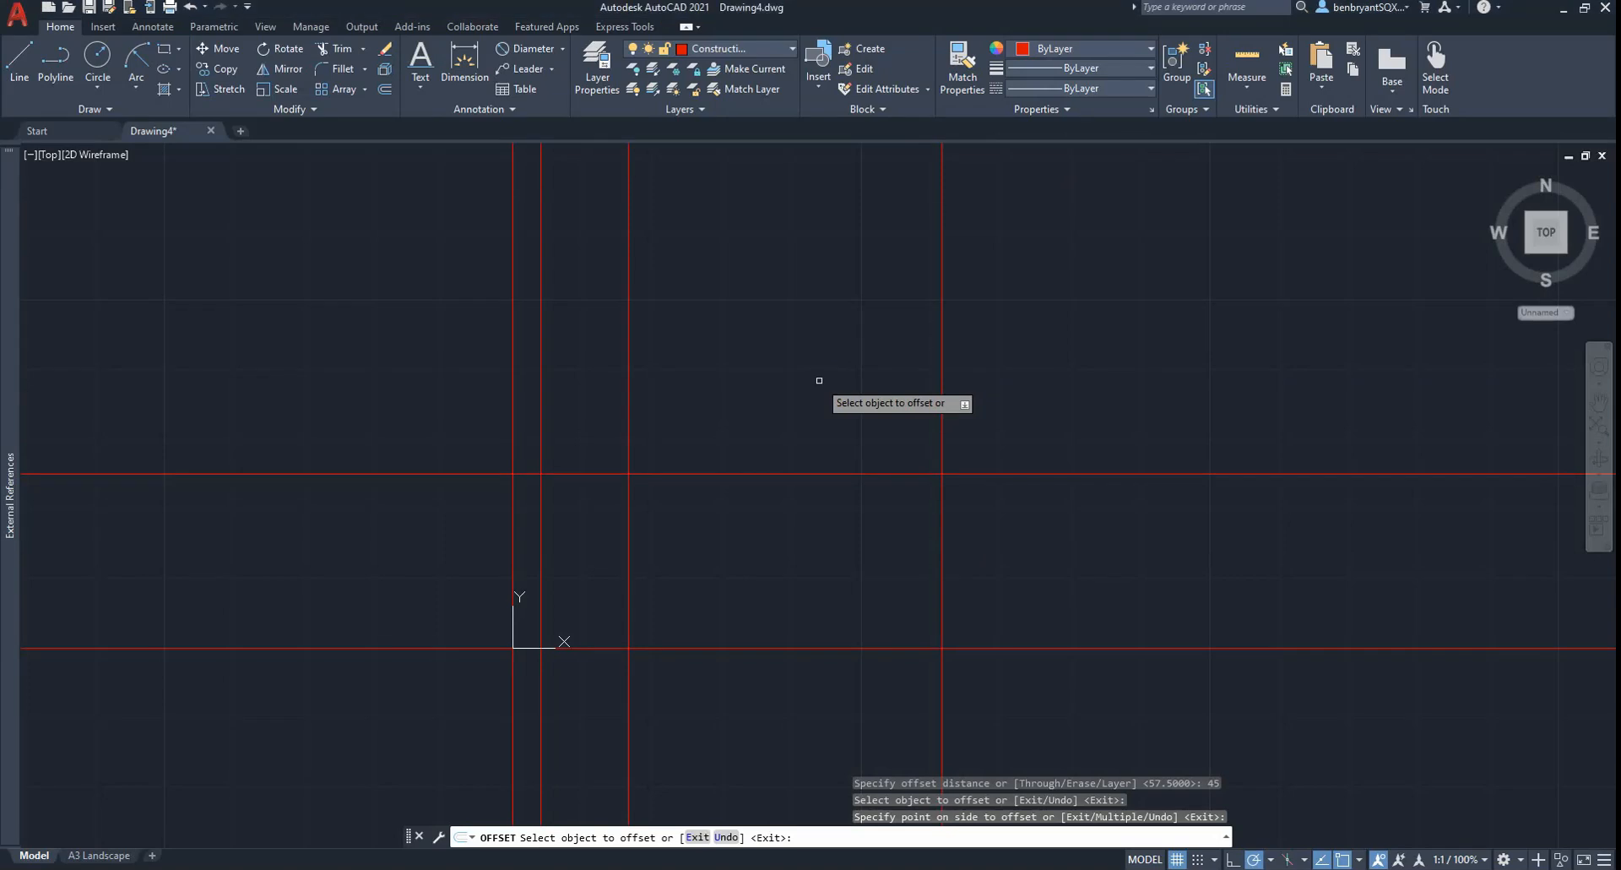
pyautogui.press('Return')
pyautogui.press('Return')
pyautogui.write('20')
pyautogui.press('Return')
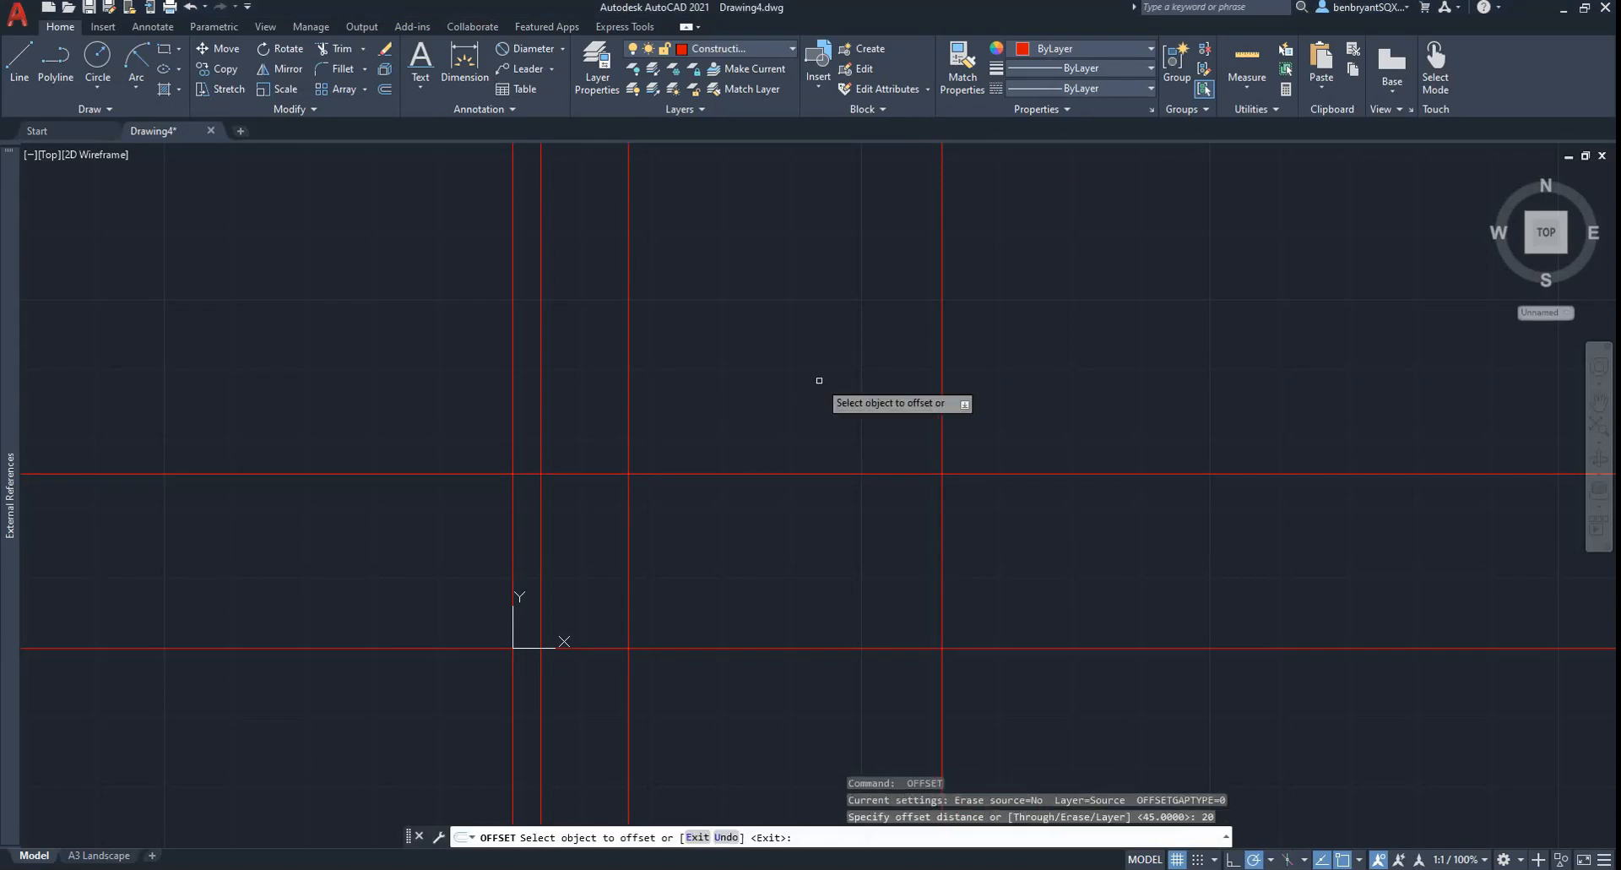
pyautogui.click(943, 365)
pyautogui.click(830, 377)
pyautogui.press('Return')
# Offset the vertical construction line at the block's right edge 12.5 to the left for the circle's vertical centre line
pyautogui.press('Return')
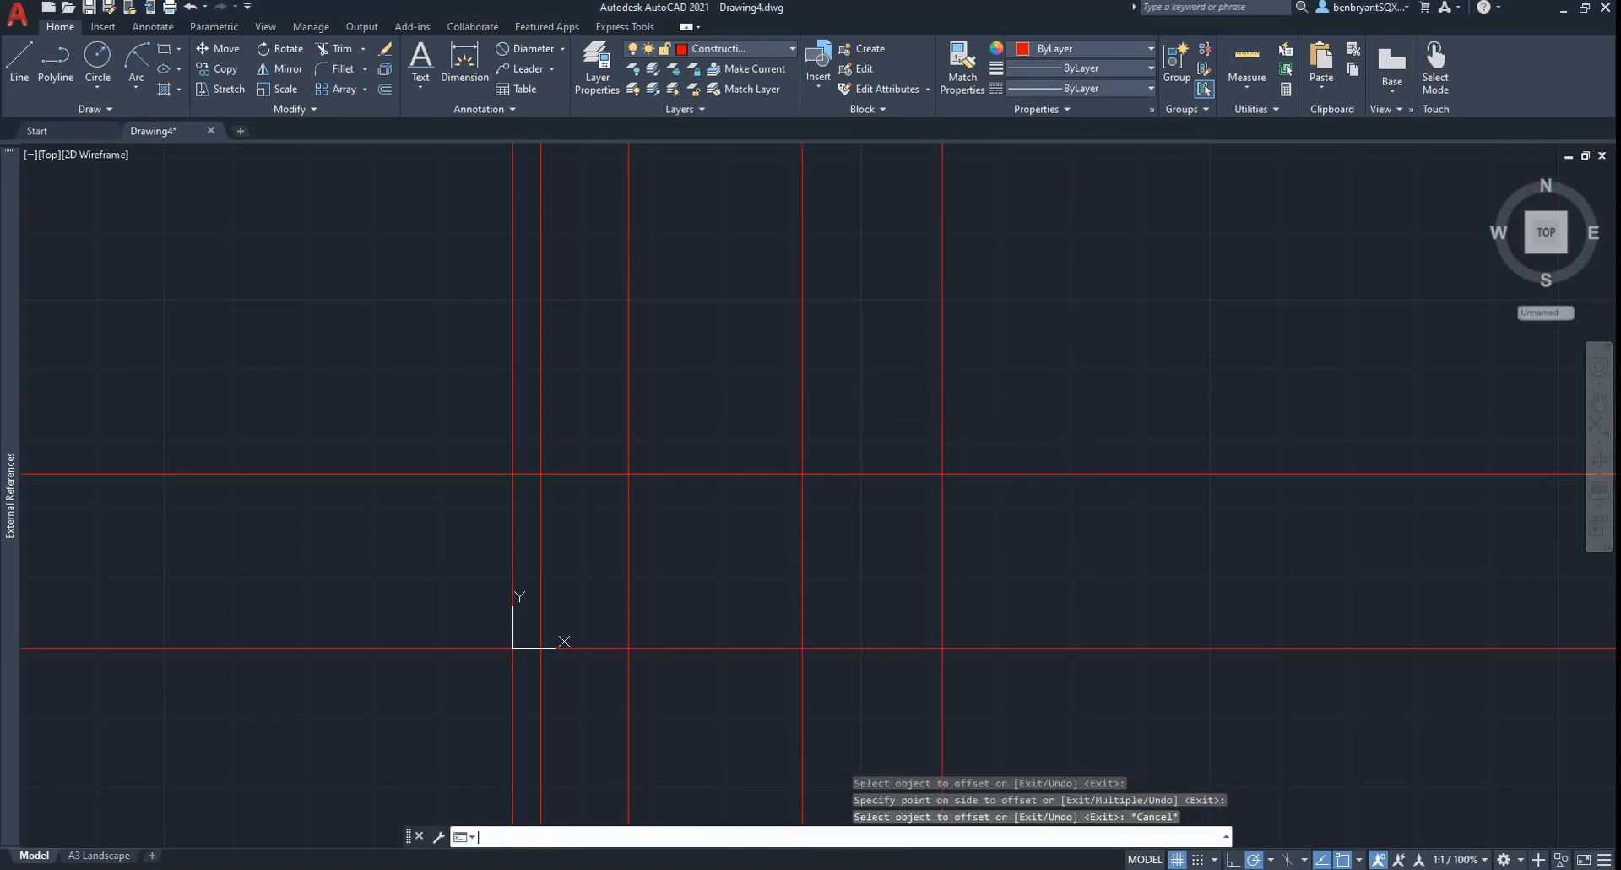
pyautogui.write('12.5')
pyautogui.press('Return')
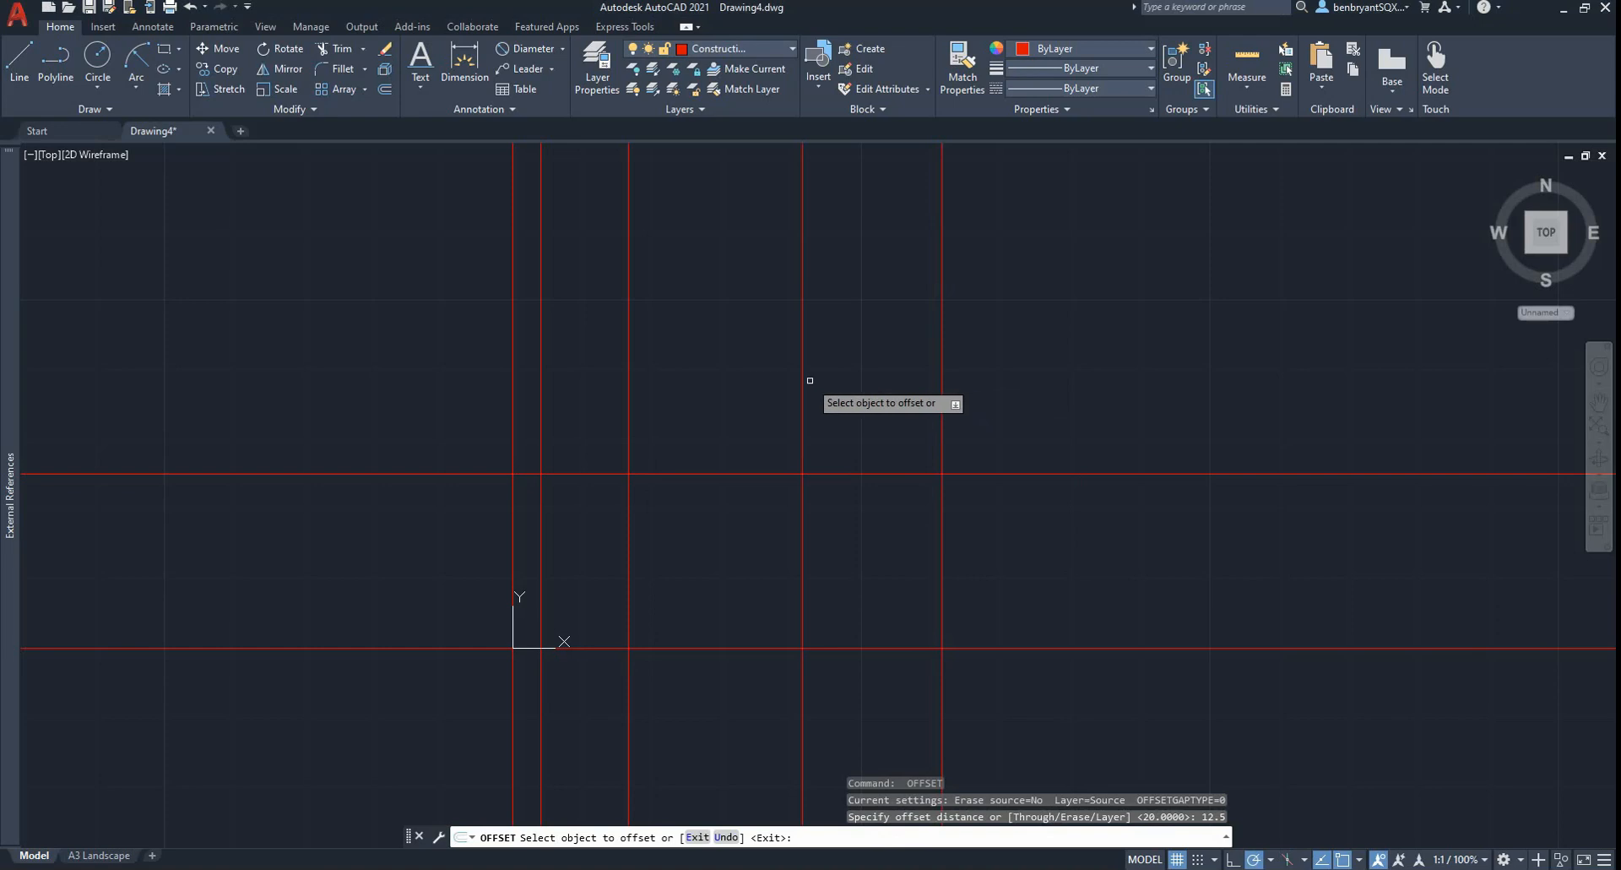
pyautogui.click(803, 380)
pyautogui.click(729, 381)
pyautogui.press('Escape')
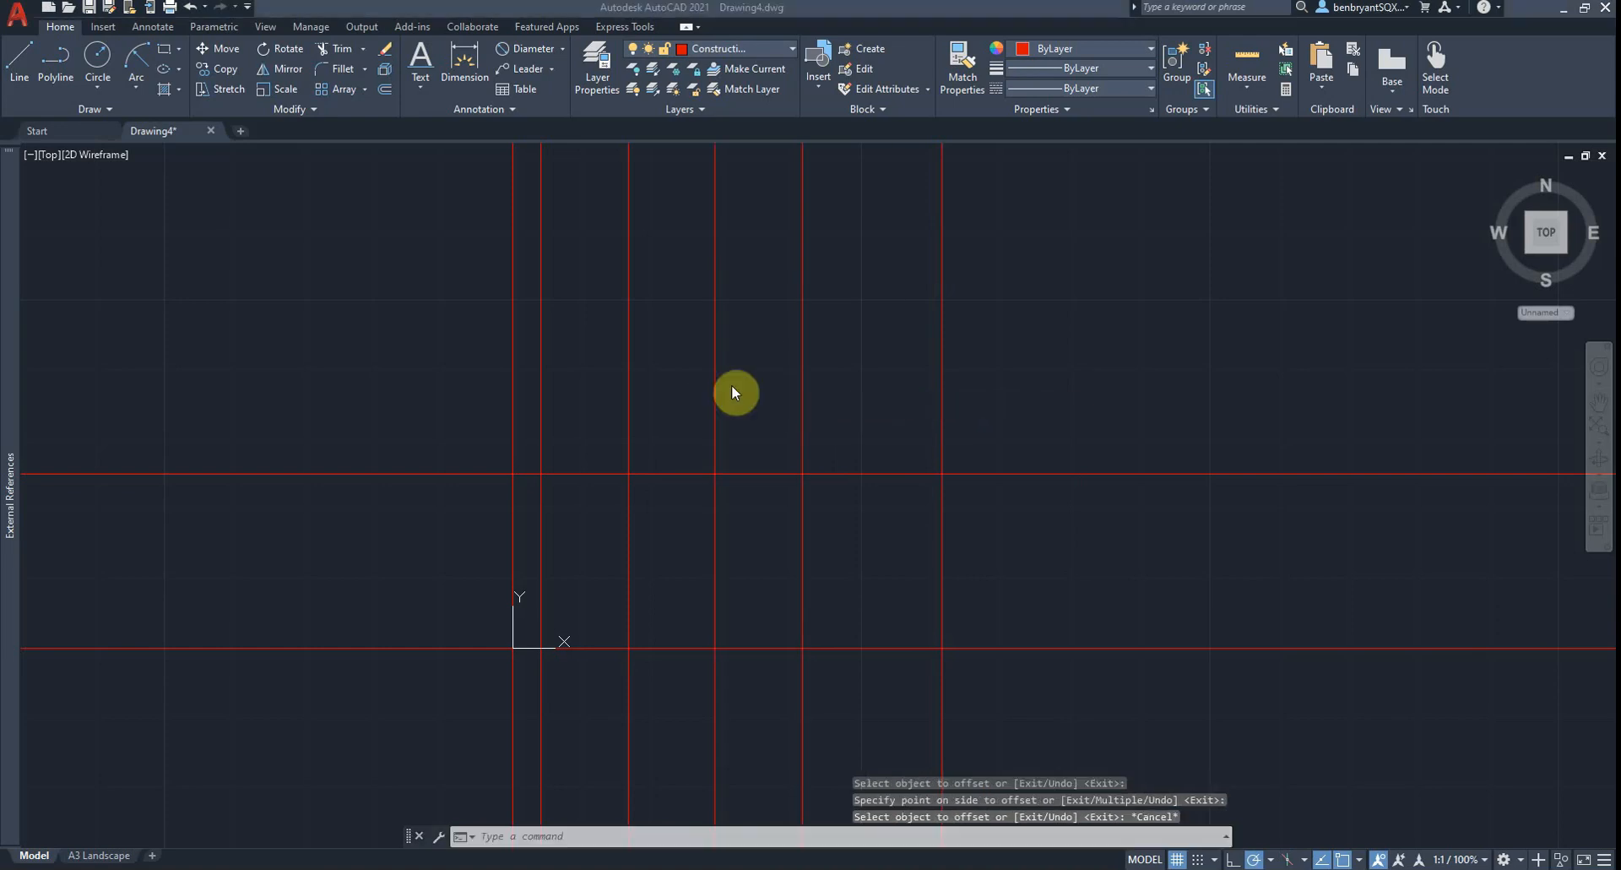
# Consult the PDF and offset the horizontal construction line through the origin 12.5 upward for the horizontal centre line
pyautogui.hotkey('alt', 'Tab')
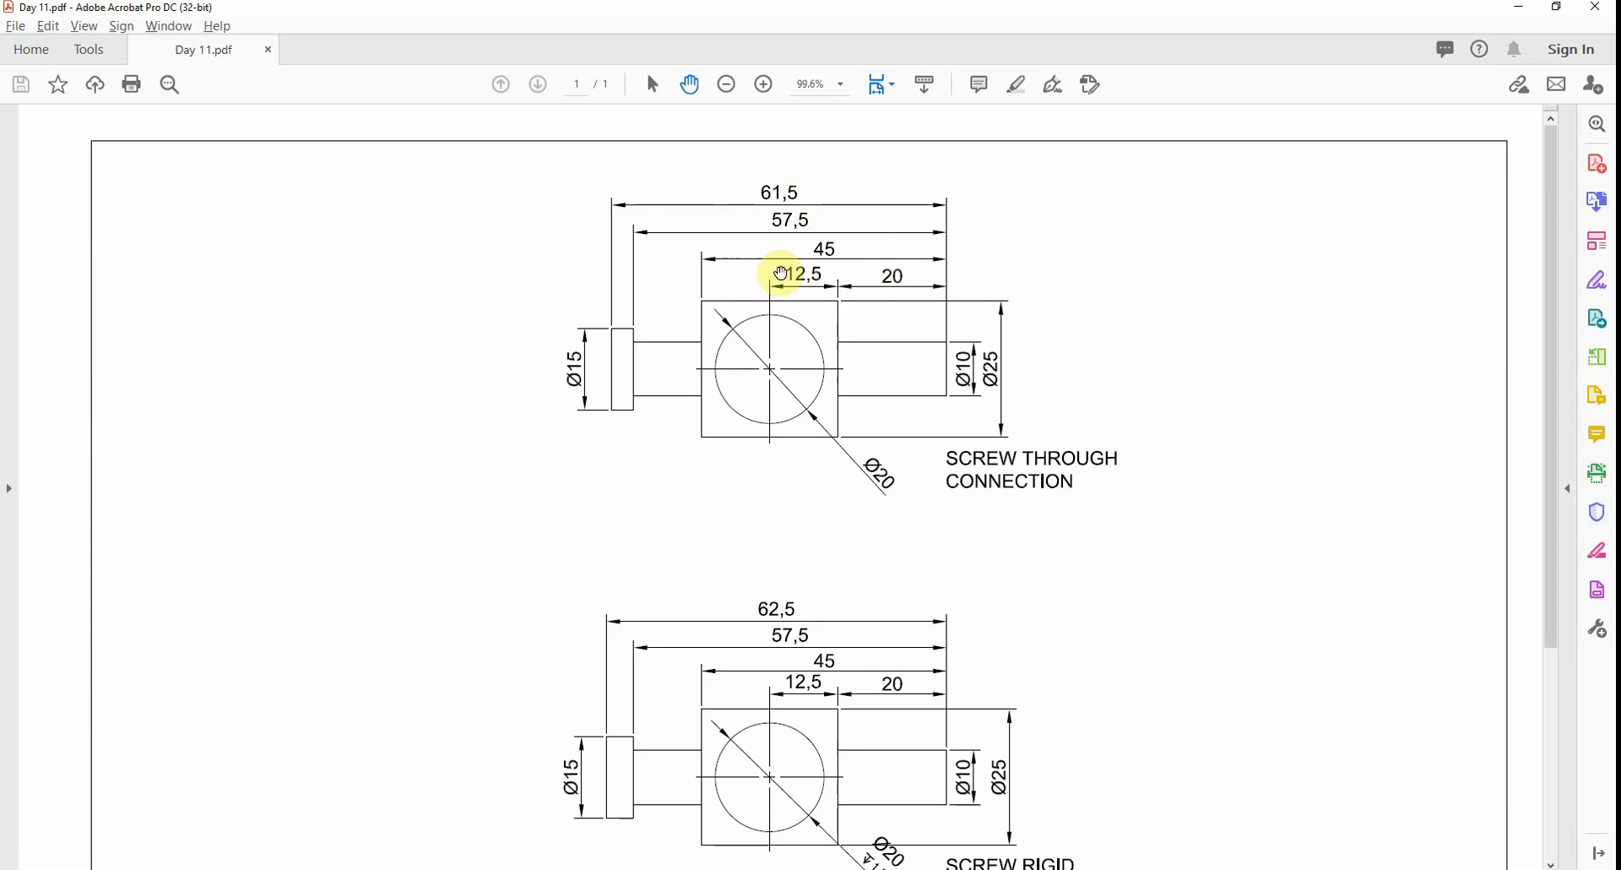
pyautogui.hotkey('alt', 'Tab')
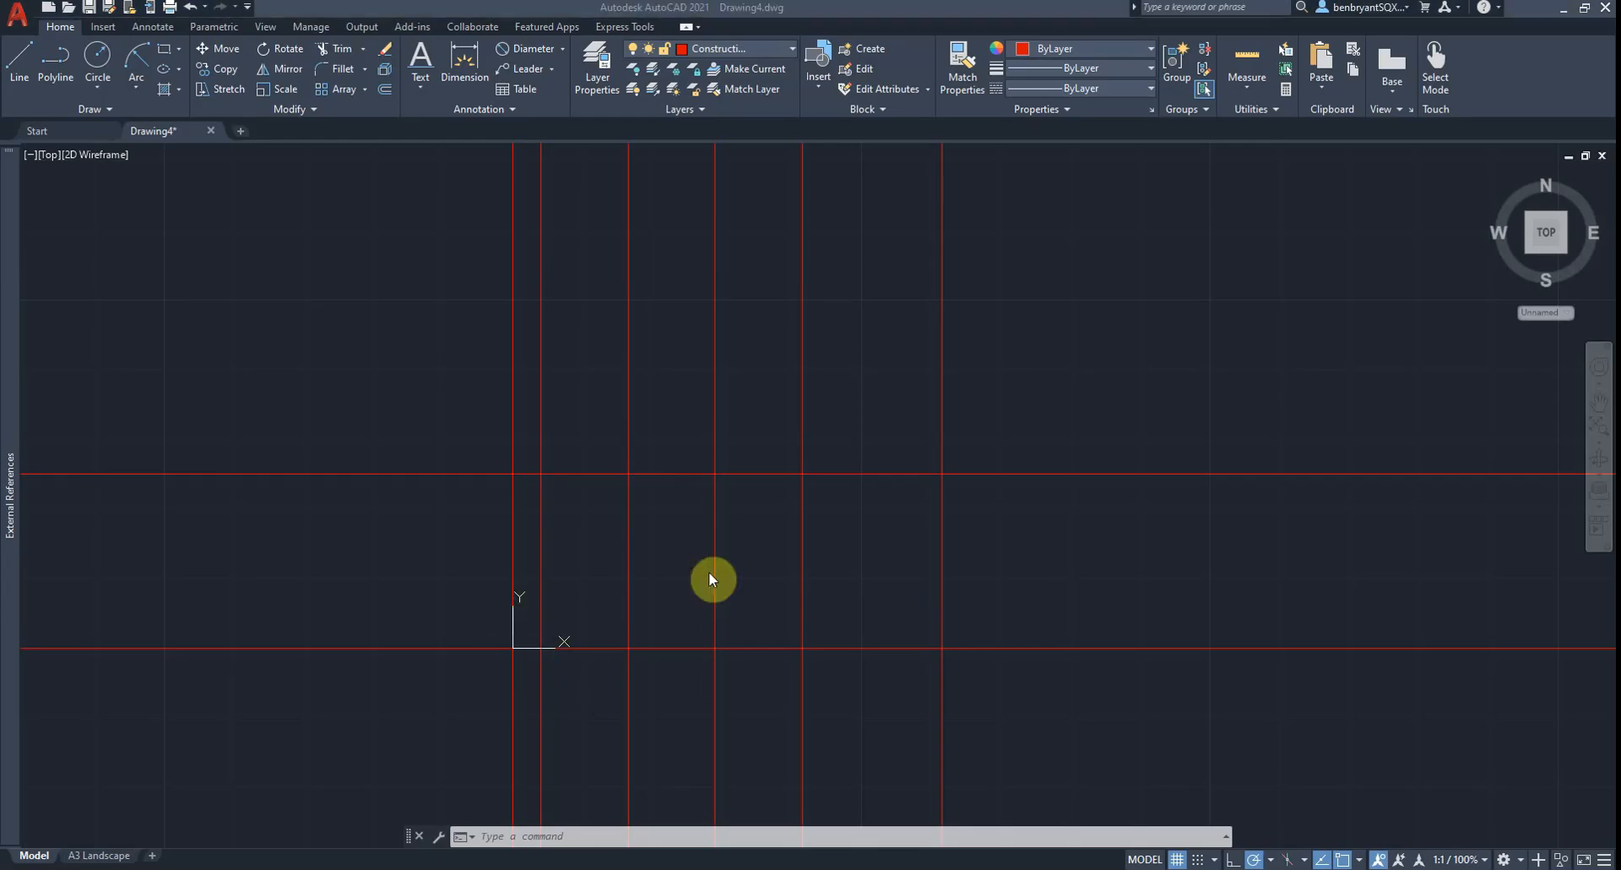
pyautogui.hotkey('alt', 'Tab')
pyautogui.hotkey('alt', 'Tab')
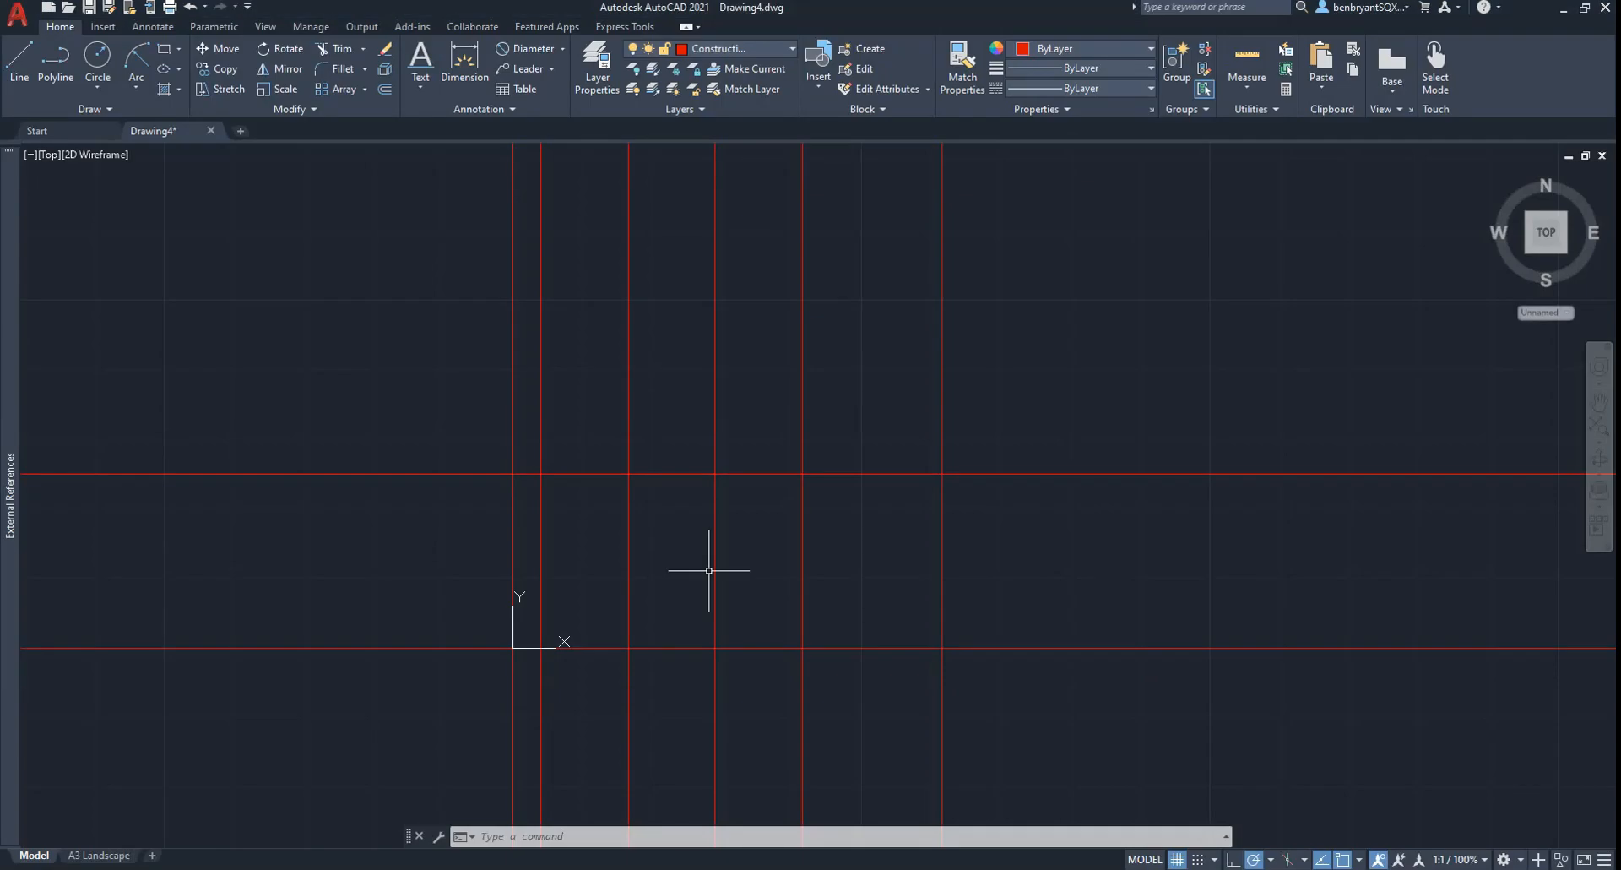
pyautogui.write('o')
pyautogui.press('Return')
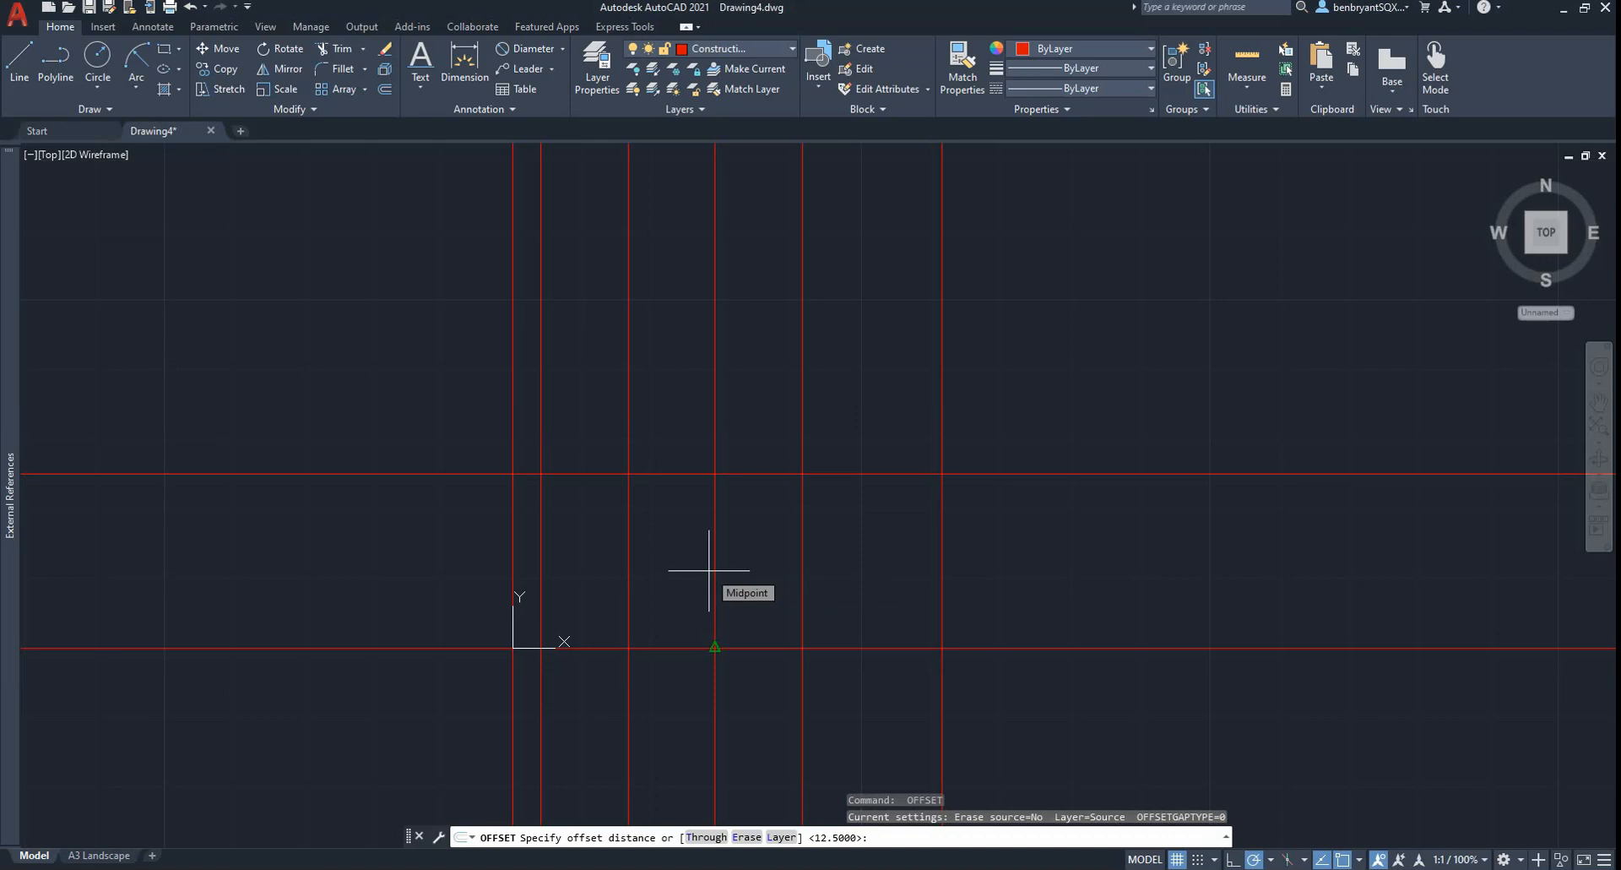
pyautogui.press('Return')
pyautogui.click(750, 647)
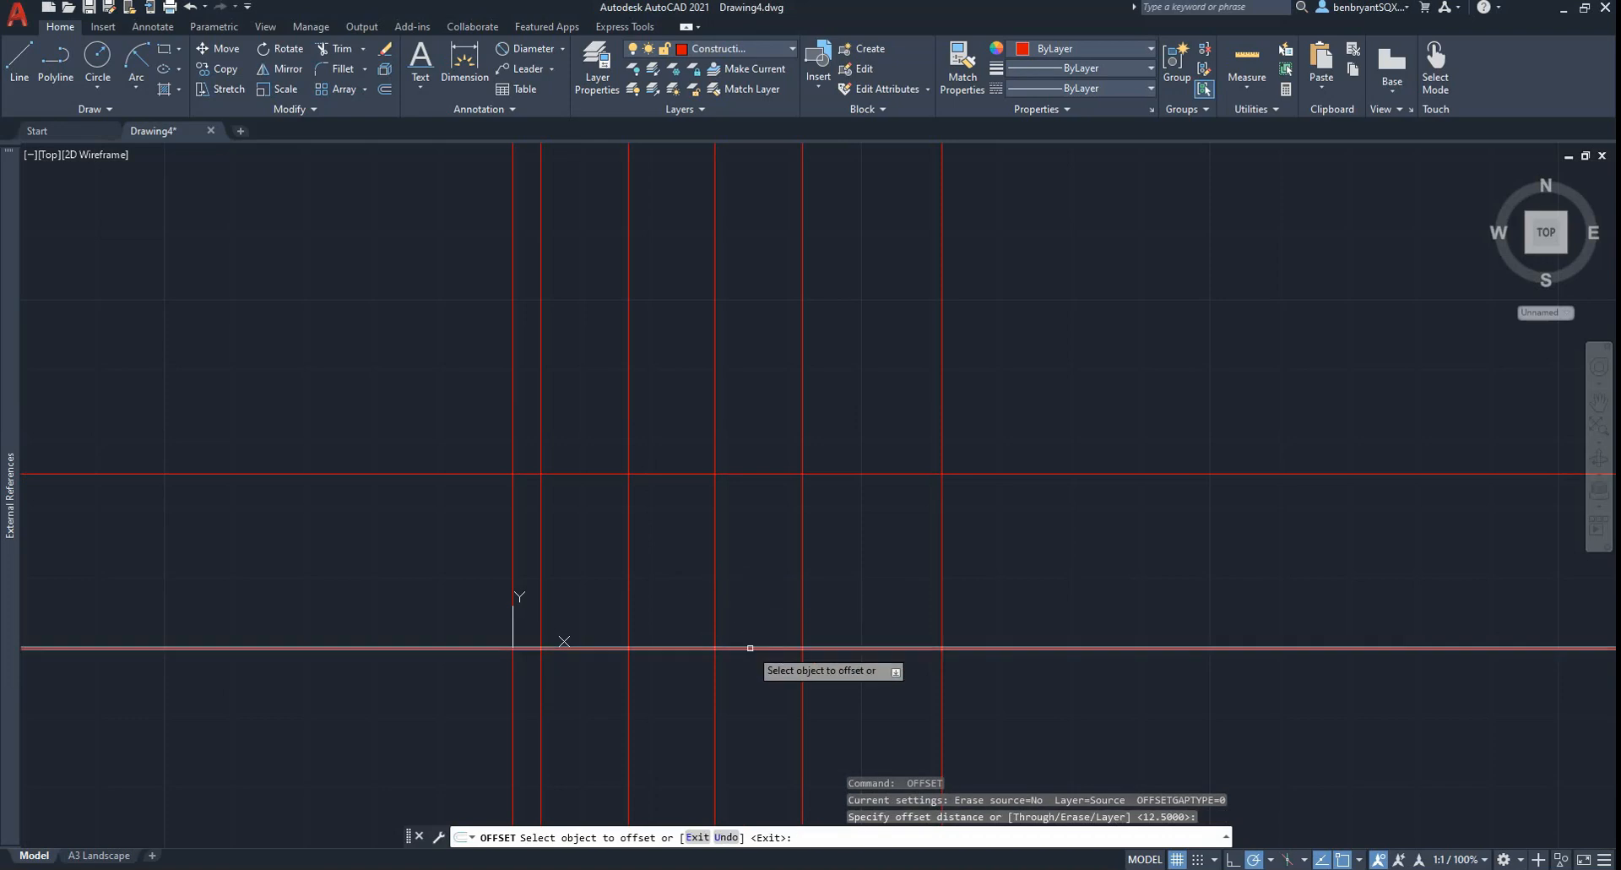
pyautogui.click(755, 591)
pyautogui.press('Escape')
# Check the shaft diameter in the PDF and offset the horizontal centre line 5 to both sides
pyautogui.hotkey('alt', 'Tab')
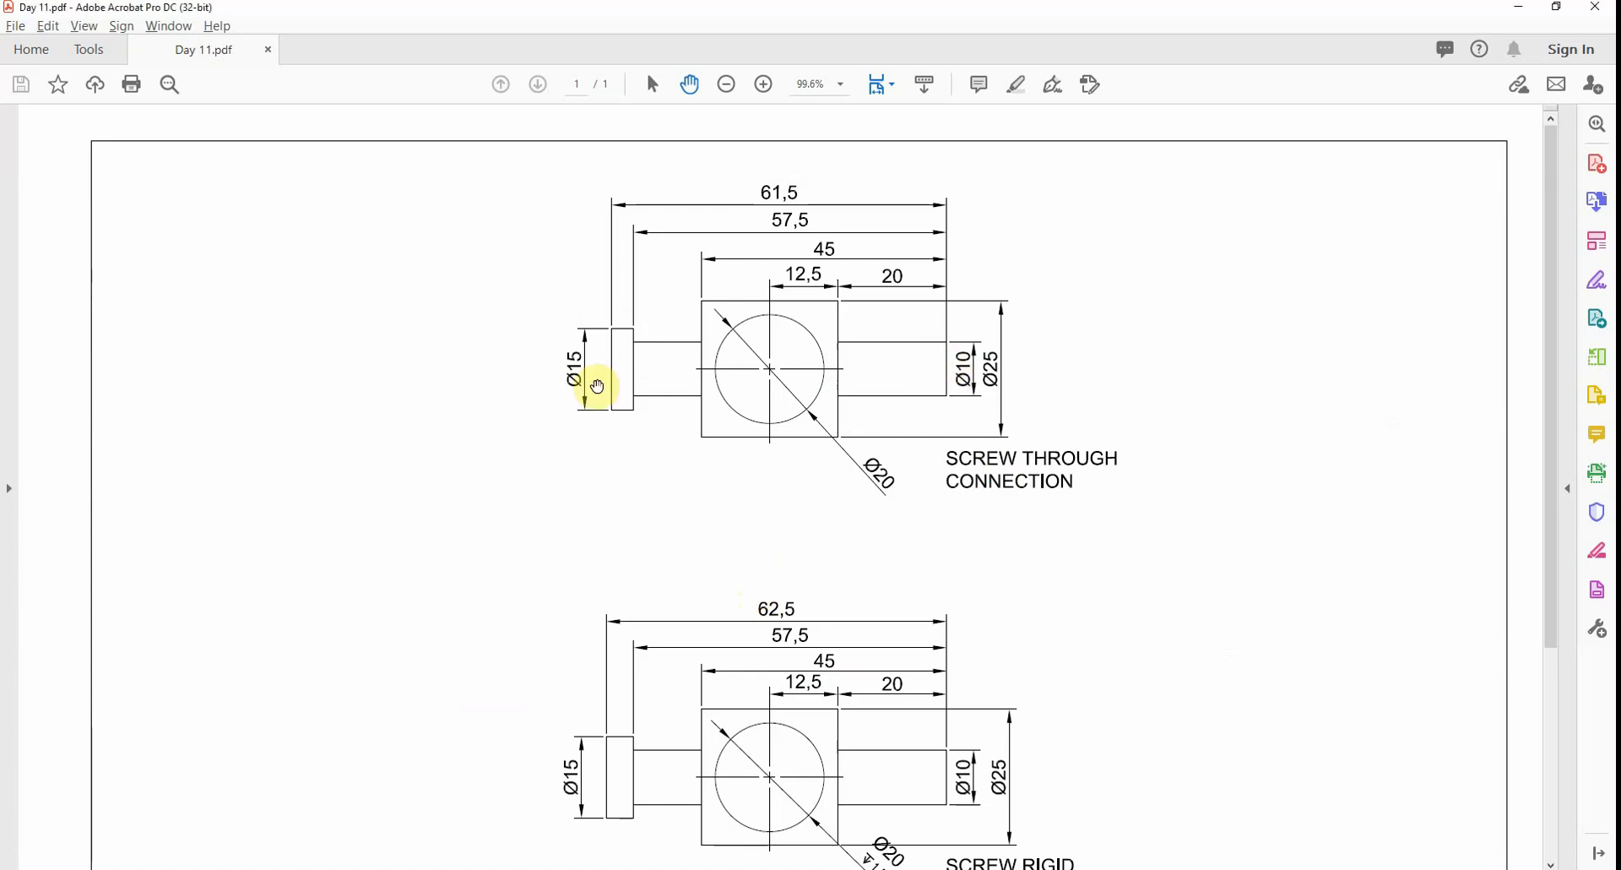
pyautogui.hotkey('alt', 'Tab')
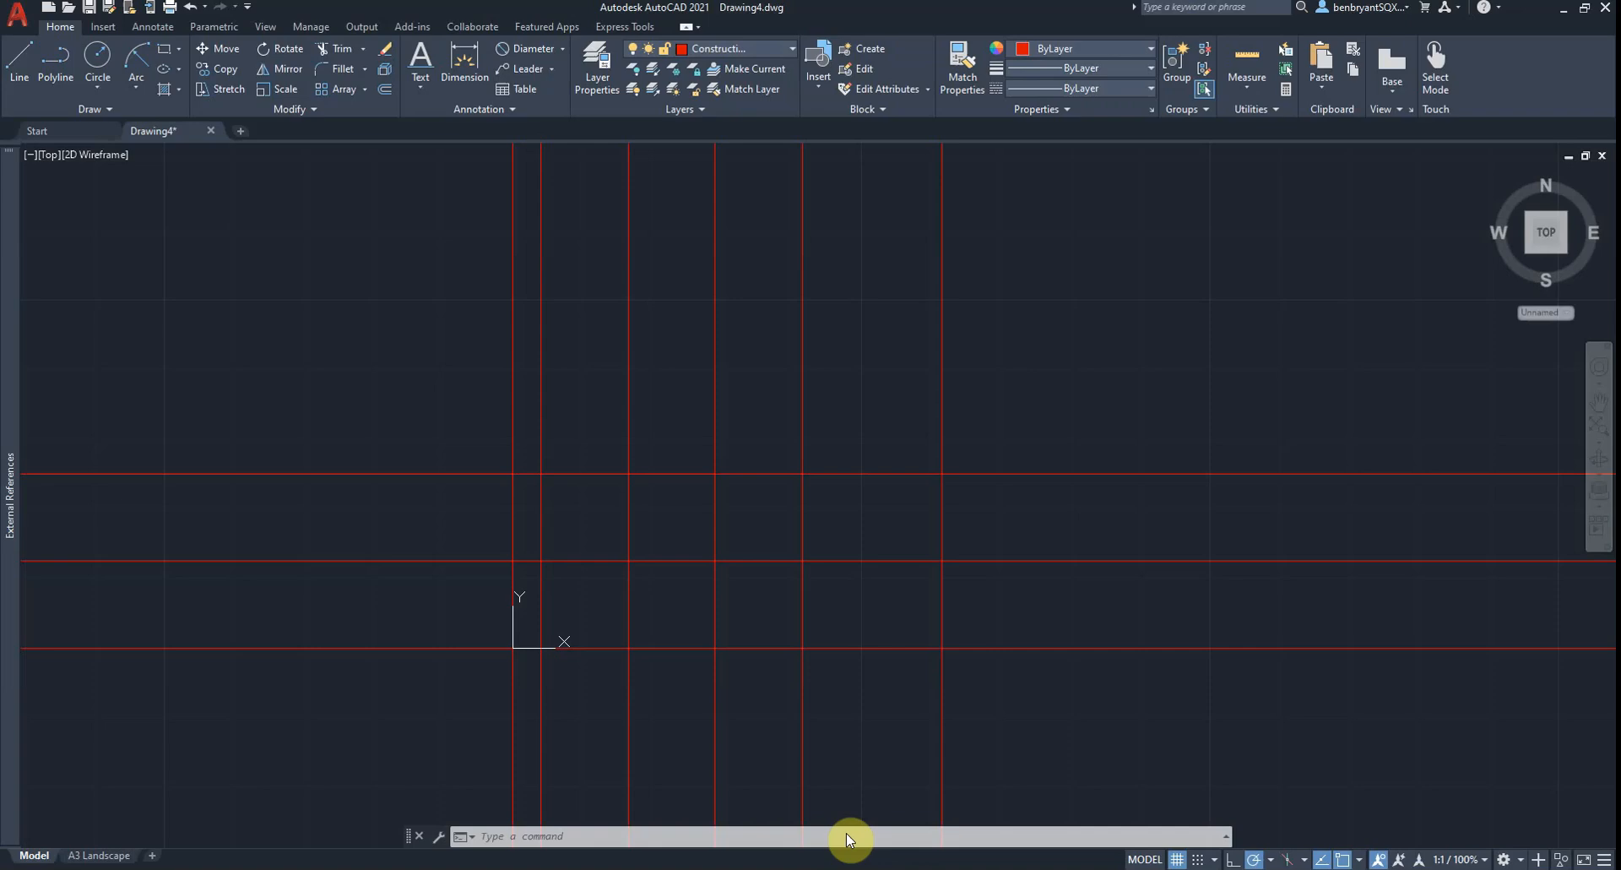
pyautogui.write('o')
pyautogui.press('Return')
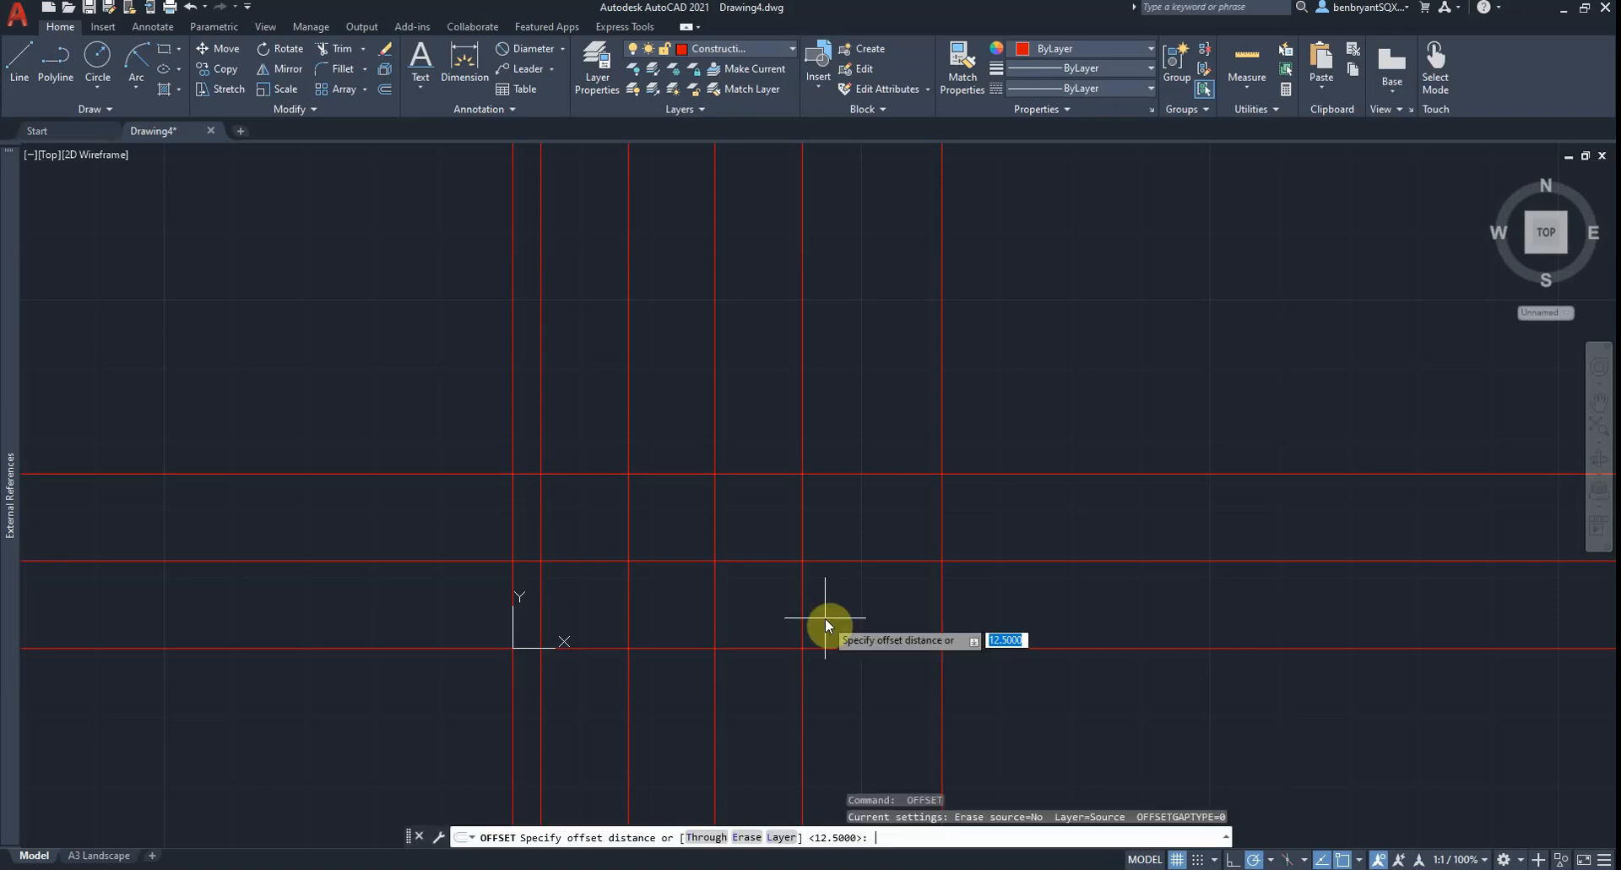
pyautogui.write('5')
pyautogui.press('Return')
pyautogui.click(844, 559)
pyautogui.click(846, 553)
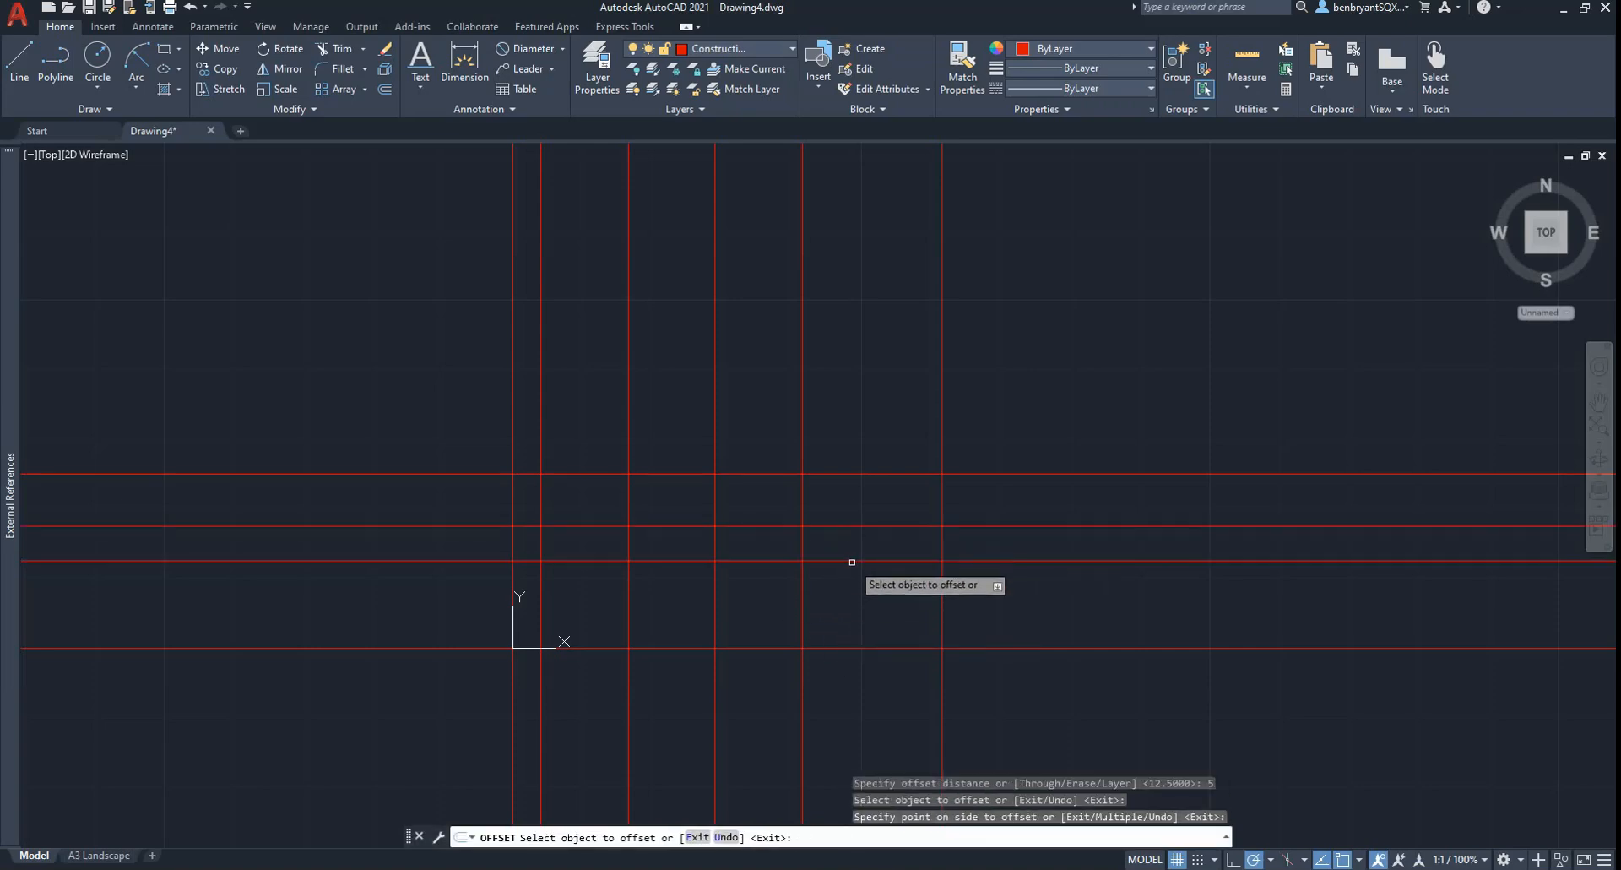
pyautogui.click(850, 560)
pyautogui.click(851, 578)
pyautogui.press('Return')
# Offset the horizontal centre line 7.5 upward and downward for the edges of the left head
pyautogui.press('Return')
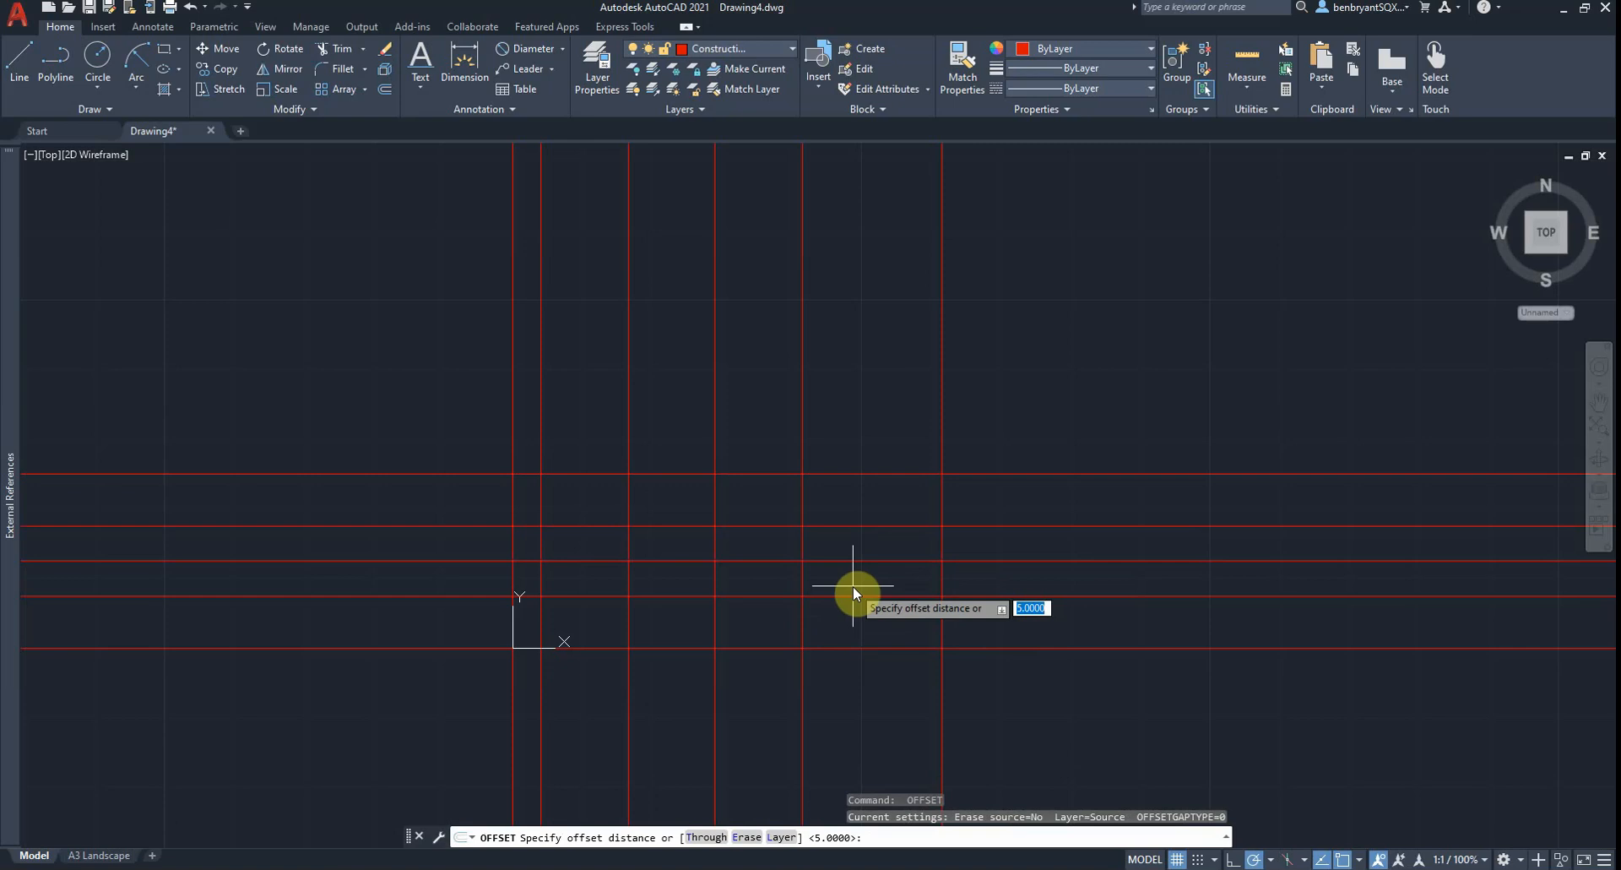
pyautogui.write('7.5')
pyautogui.press('Return')
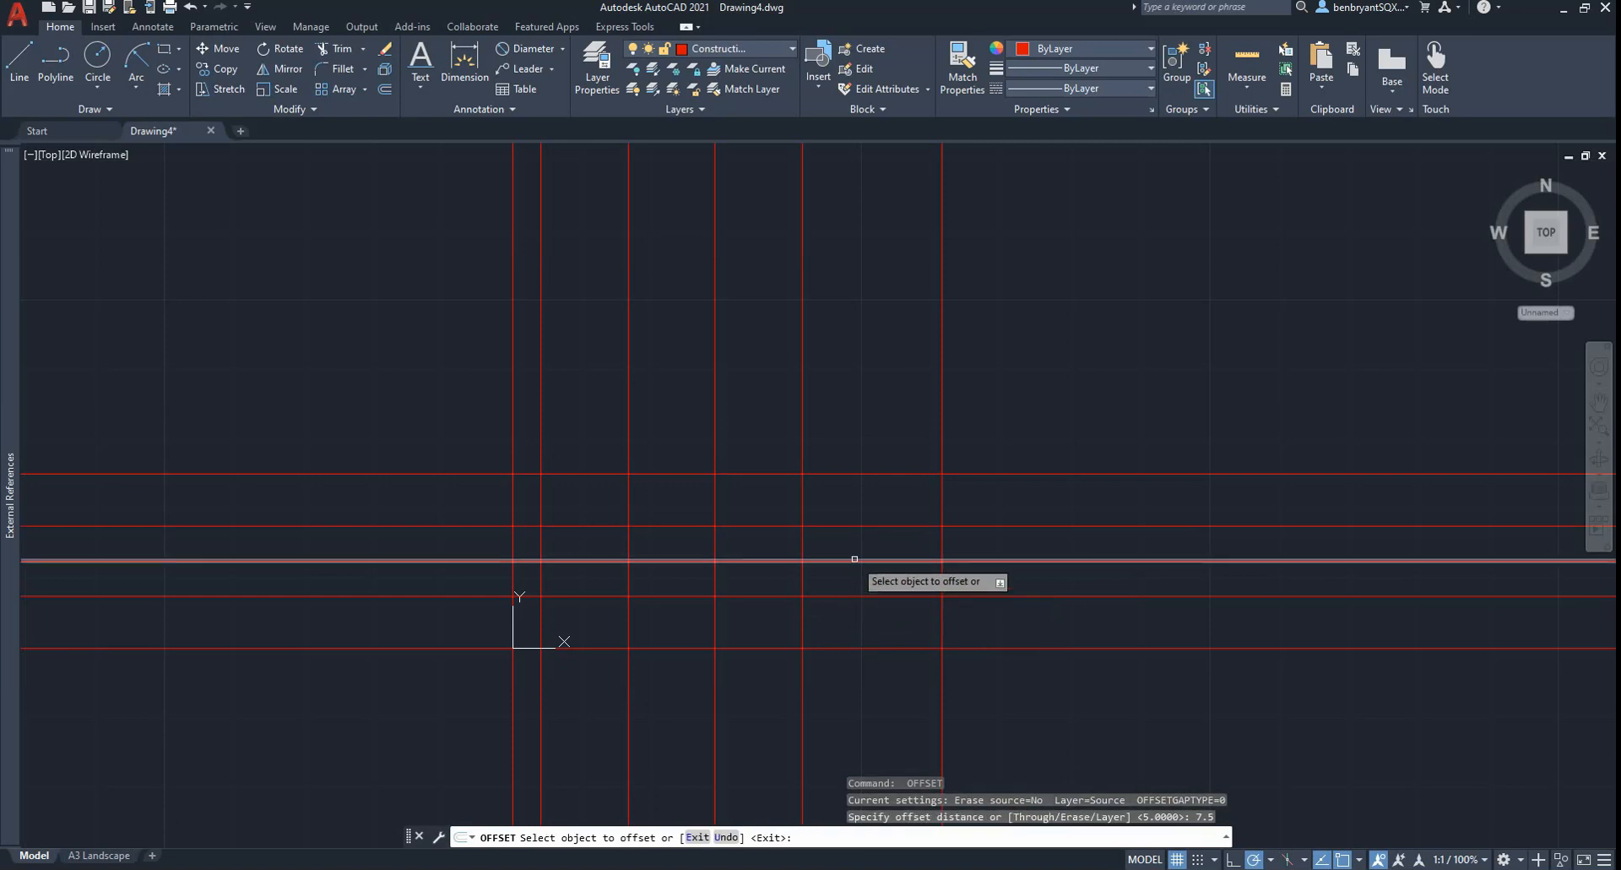
pyautogui.click(855, 560)
pyautogui.click(863, 553)
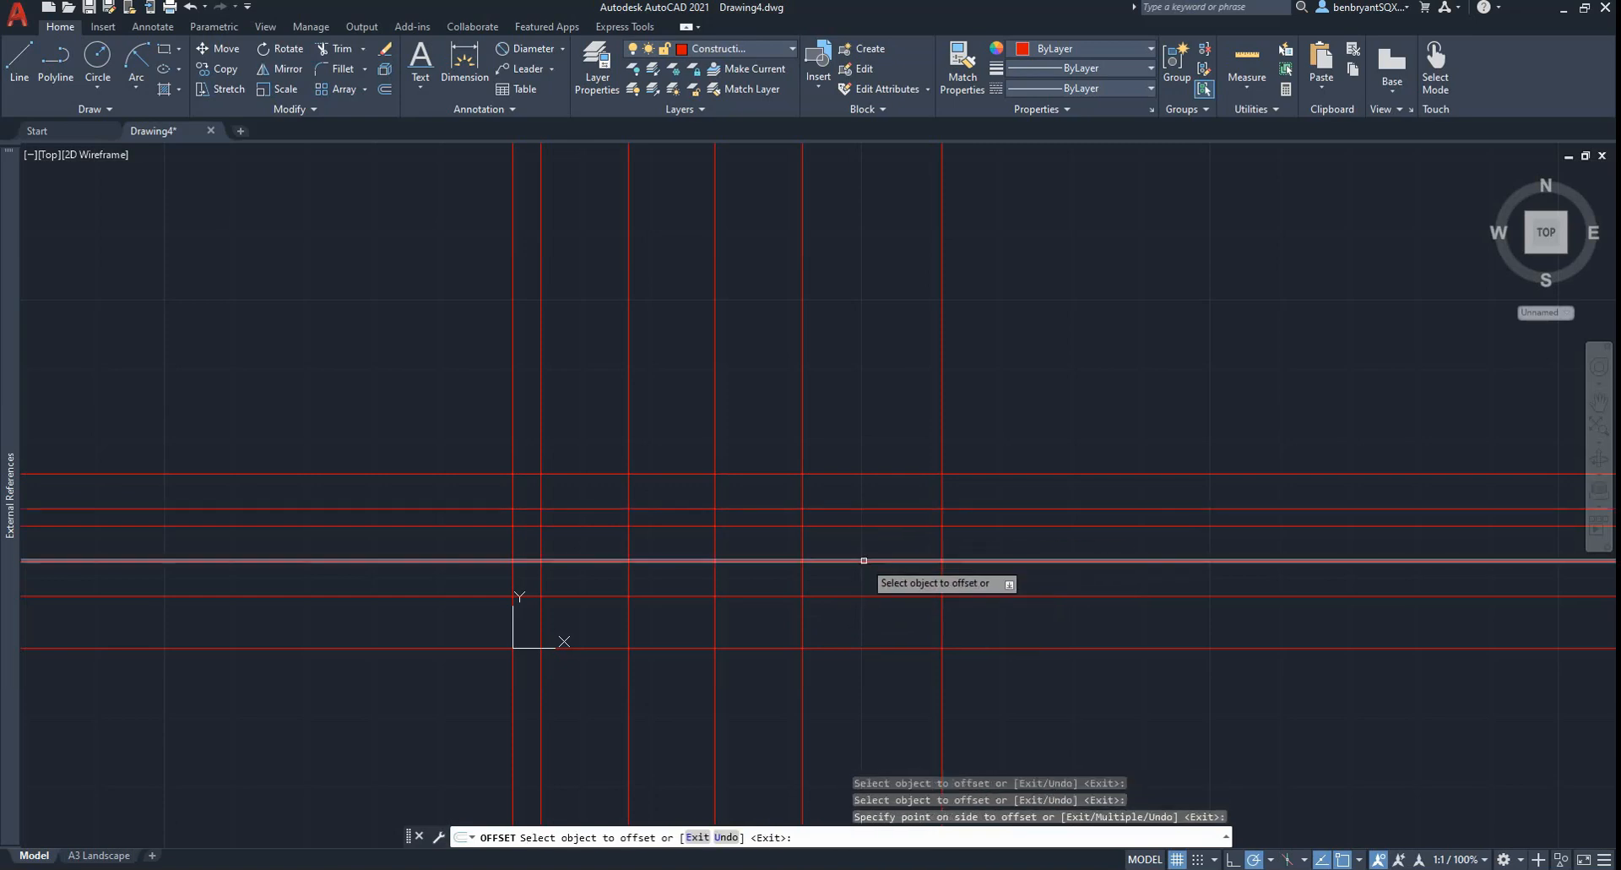
pyautogui.click(862, 559)
pyautogui.click(866, 610)
pyautogui.press('Escape')
# Check the spacing of the head and shaft construction lines with temporary linear dimensions, cancelling each before placing it
pyautogui.click(560, 49)
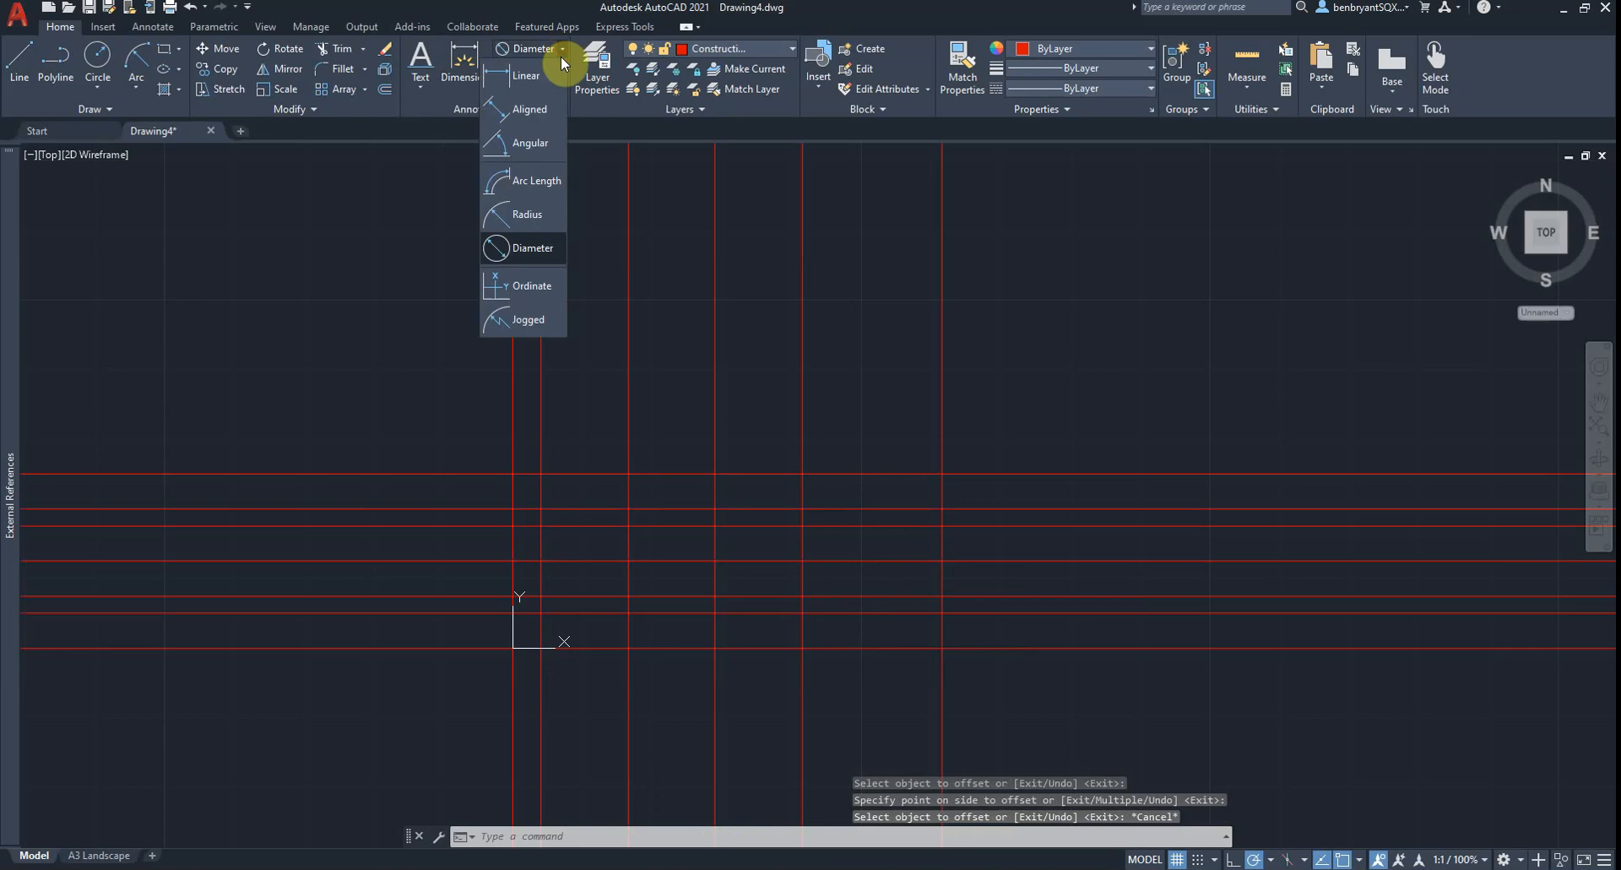
pyautogui.click(538, 88)
pyautogui.click(942, 508)
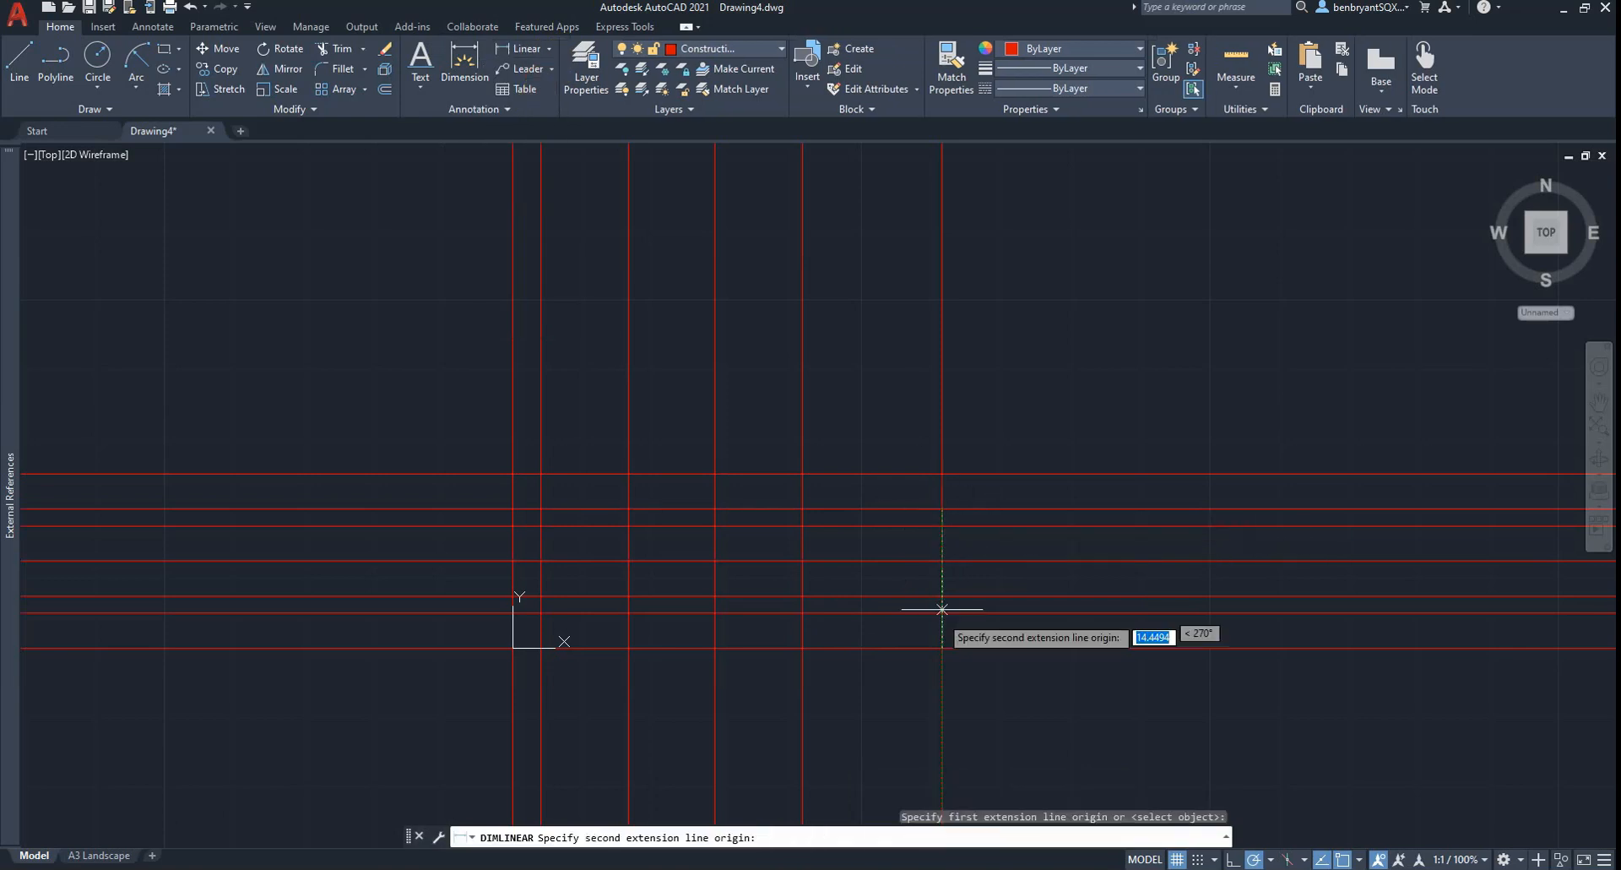
pyautogui.click(942, 613)
pyautogui.press('Escape')
pyautogui.press('Return')
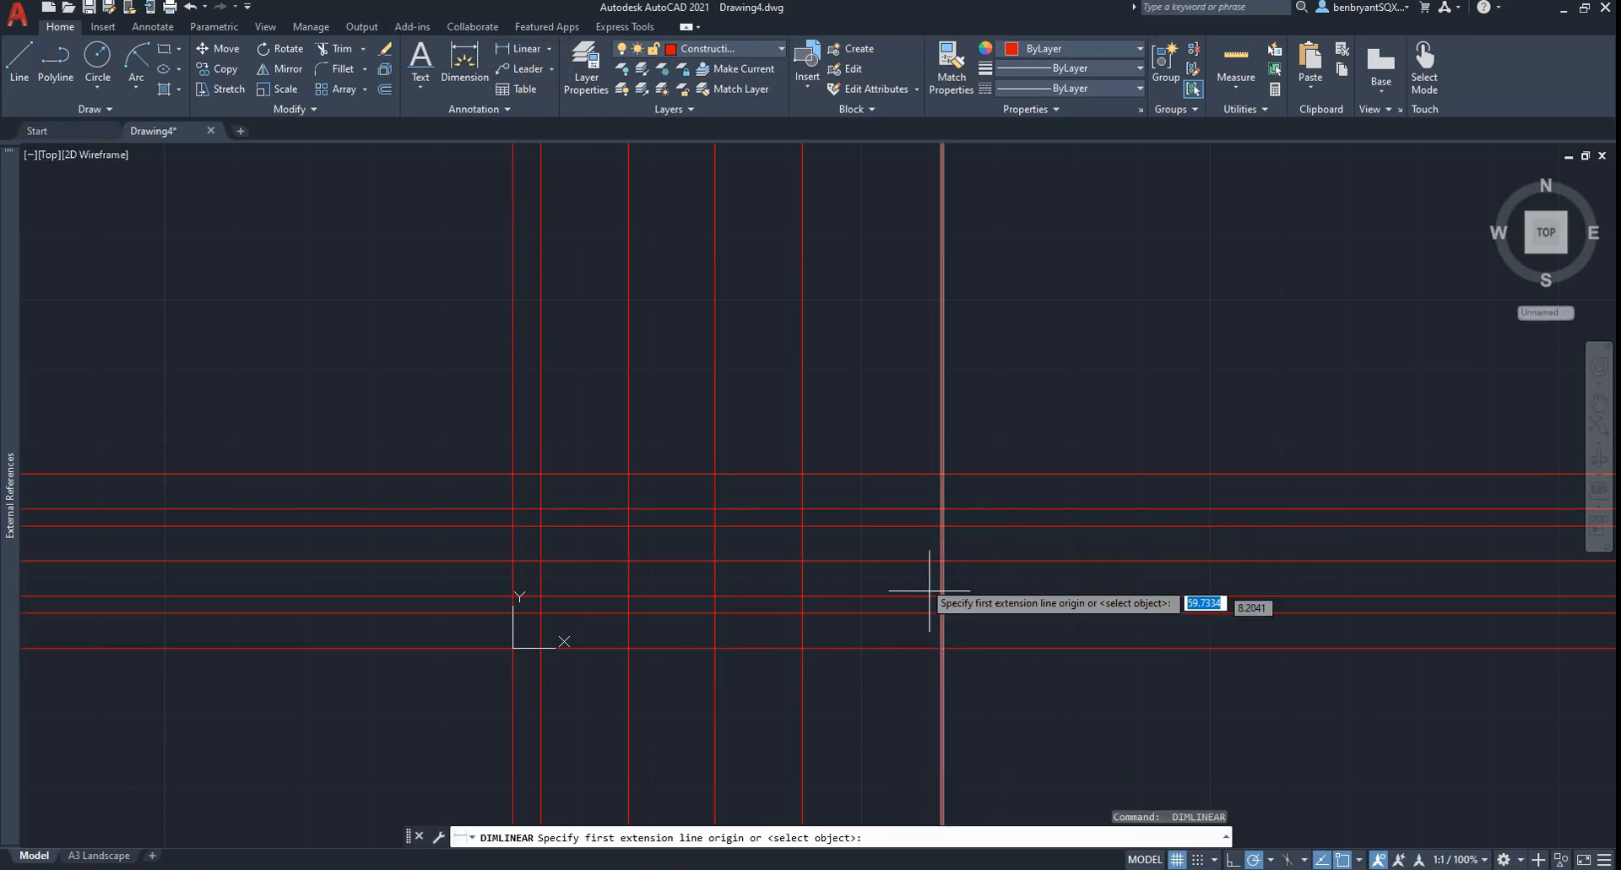
pyautogui.click(943, 595)
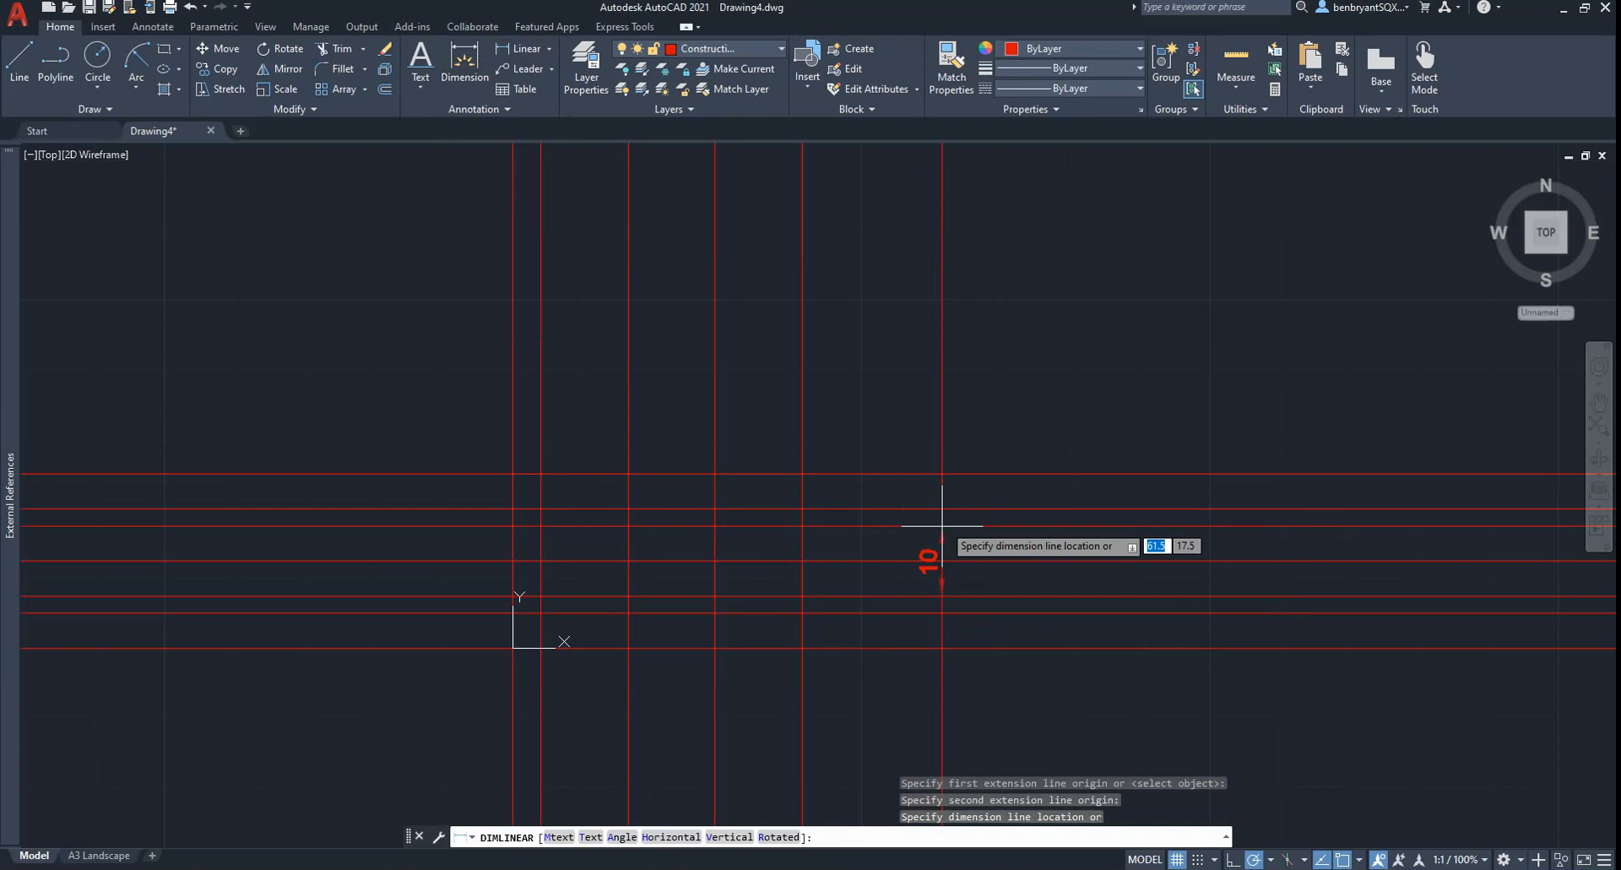
pyautogui.press('Escape')
pyautogui.press('Return')
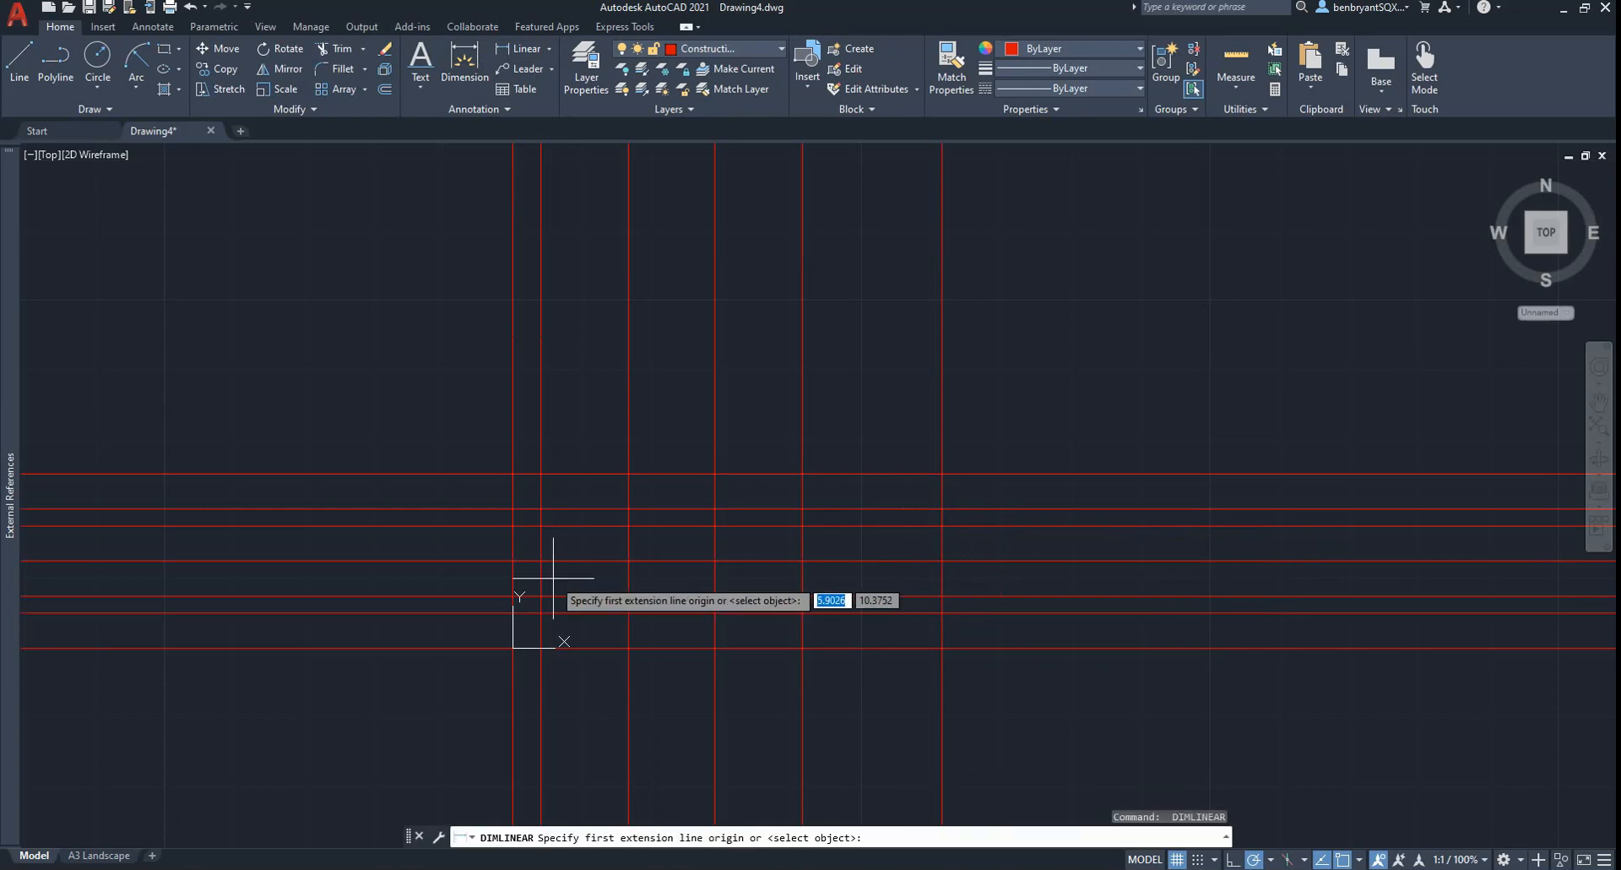
pyautogui.click(514, 597)
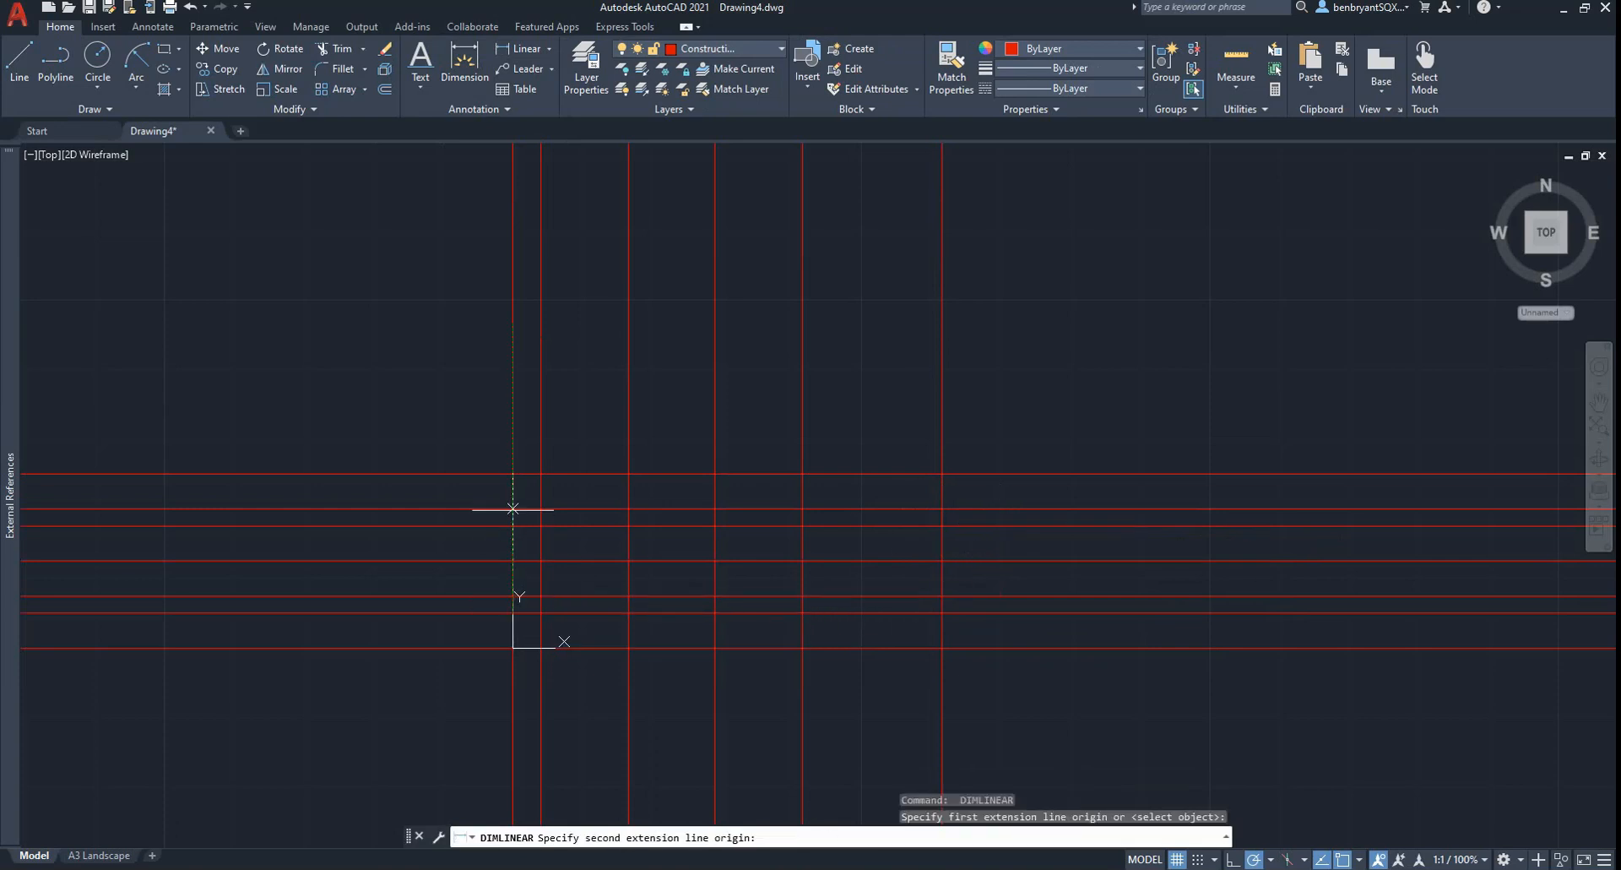
pyautogui.click(513, 509)
pyautogui.press('Escape')
# Consult the PDF and make Drawing the current layer
pyautogui.hotkey('alt', 'Tab')
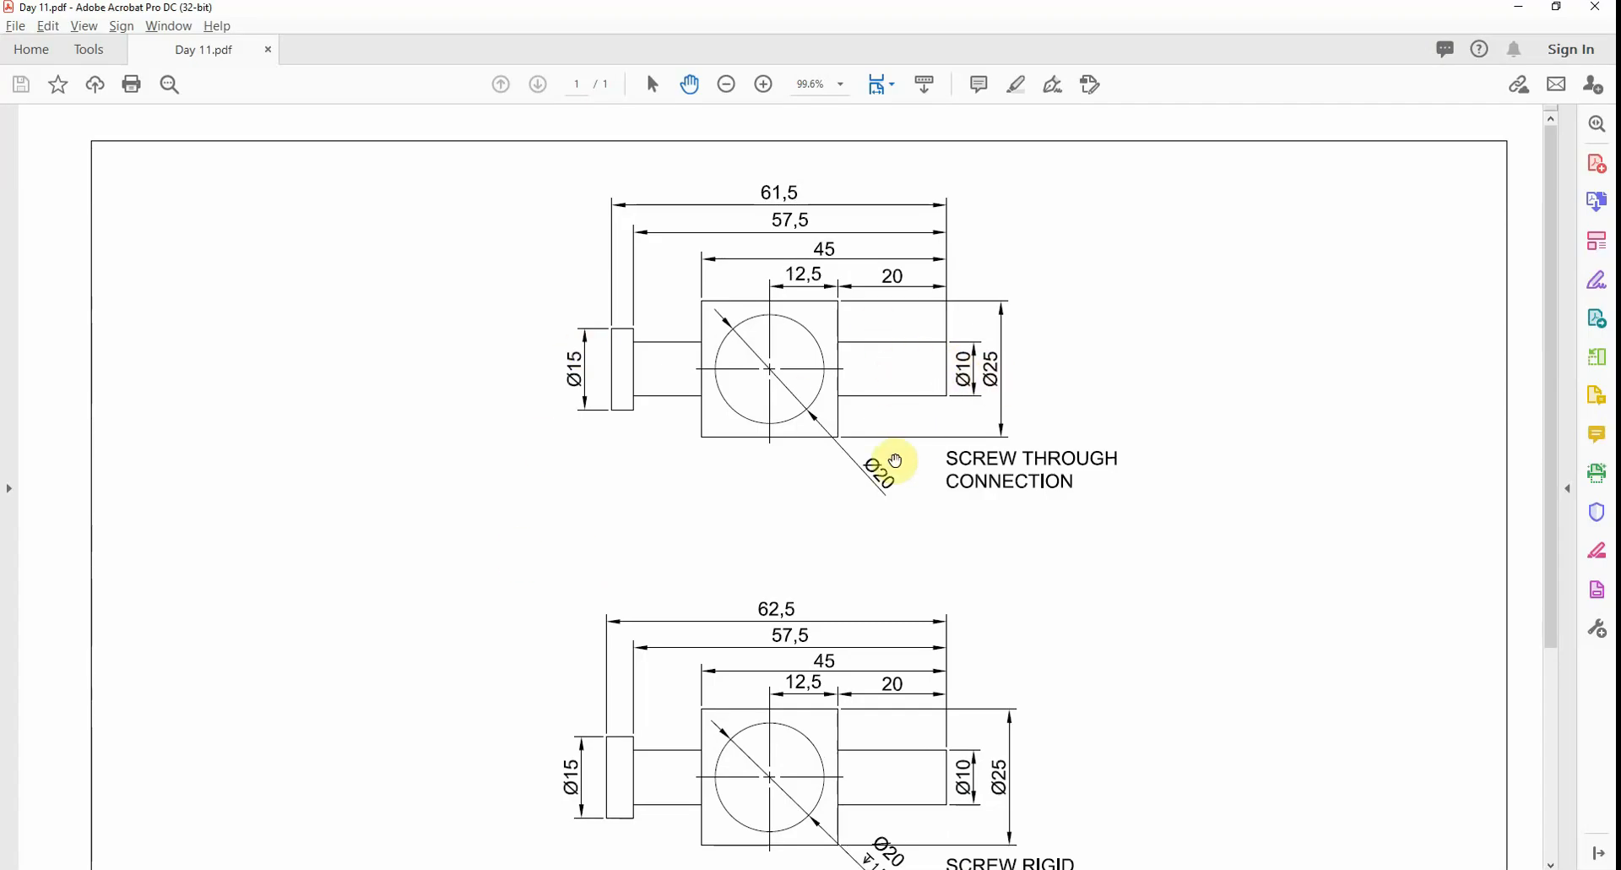
pyautogui.hotkey('alt', 'Tab')
pyautogui.moveTo(817, 650)
pyautogui.mouseDown(button='middle')
pyautogui.moveTo(803, 571)
pyautogui.moveTo(831, 576)
pyautogui.mouseUp(button='middle')
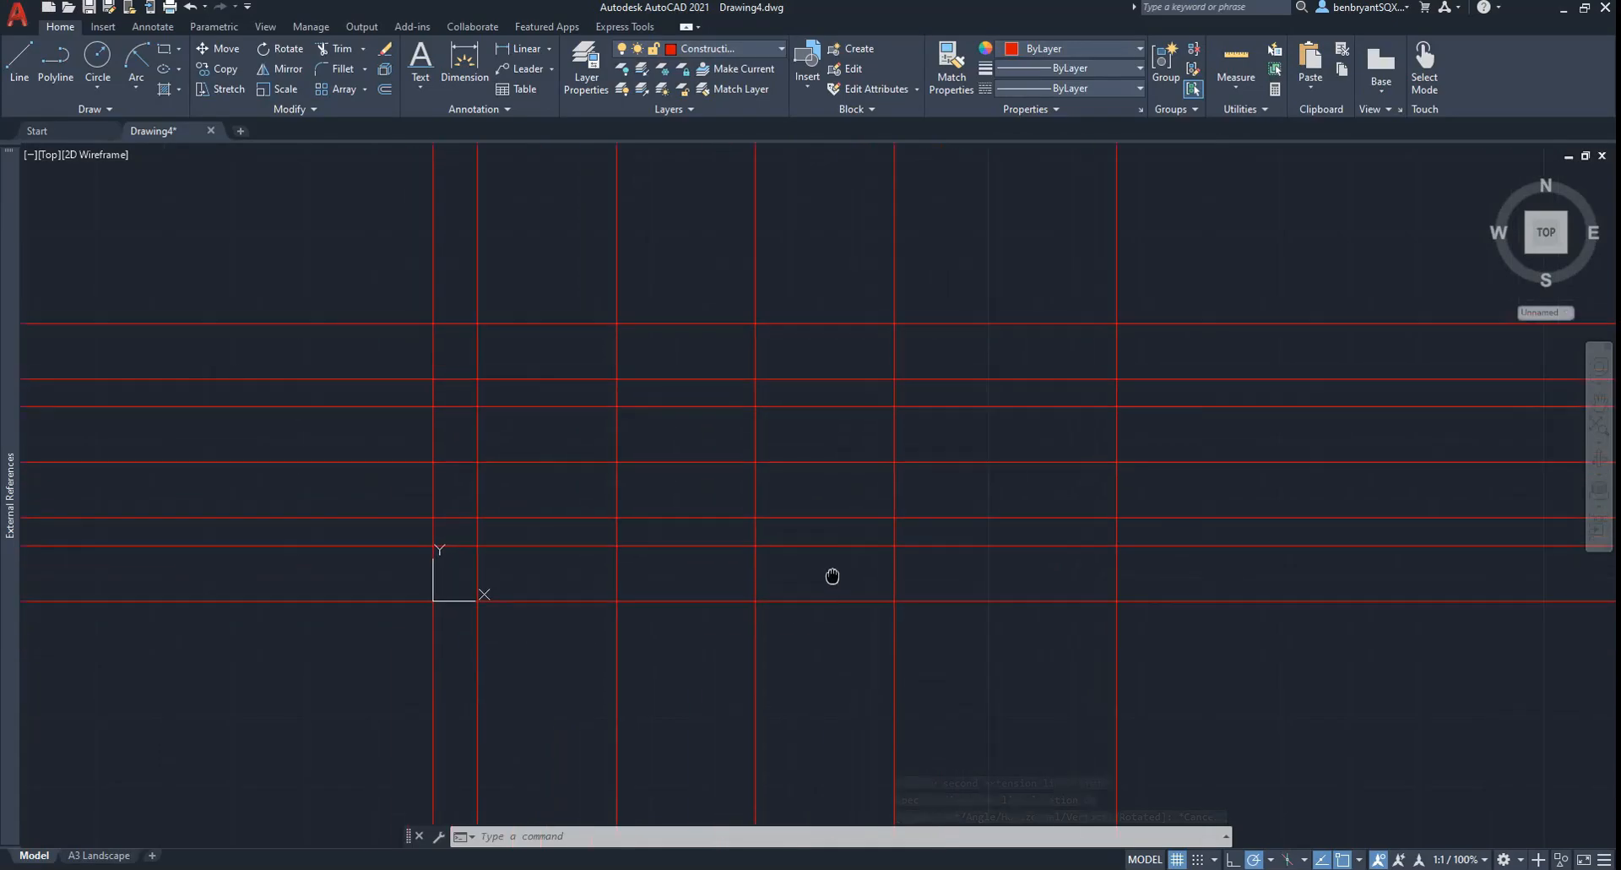
pyautogui.click(734, 49)
pyautogui.click(760, 143)
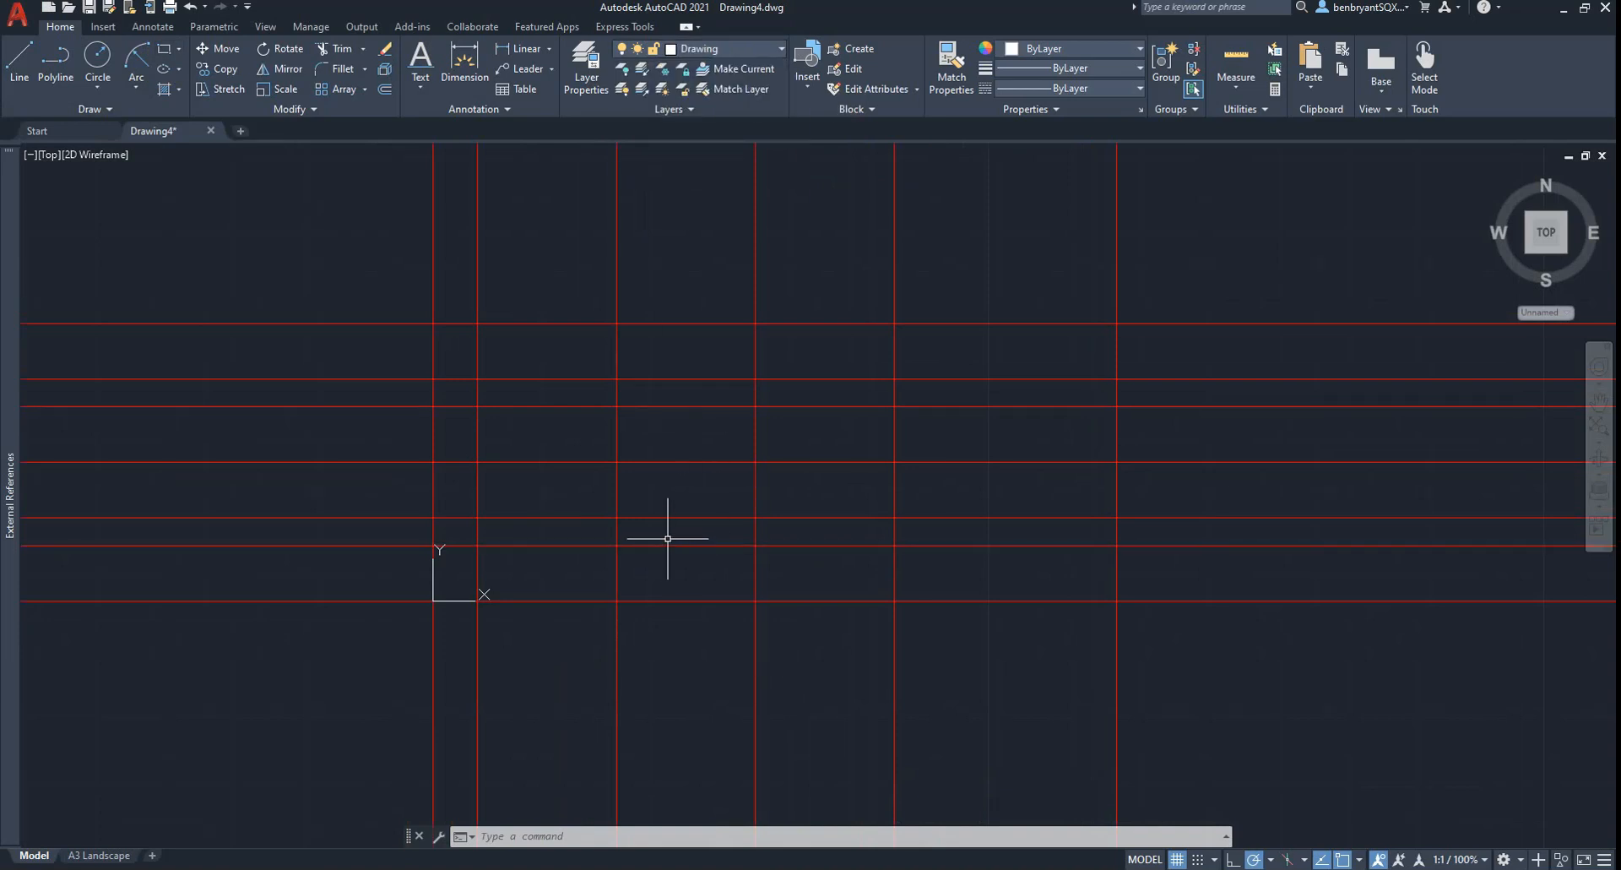
# Consult the PDF and draw the head rectangle between the two leftmost vertical lines and the horizontal lines offset 7.5 from the centre line
pyautogui.hotkey('alt', 'Tab')
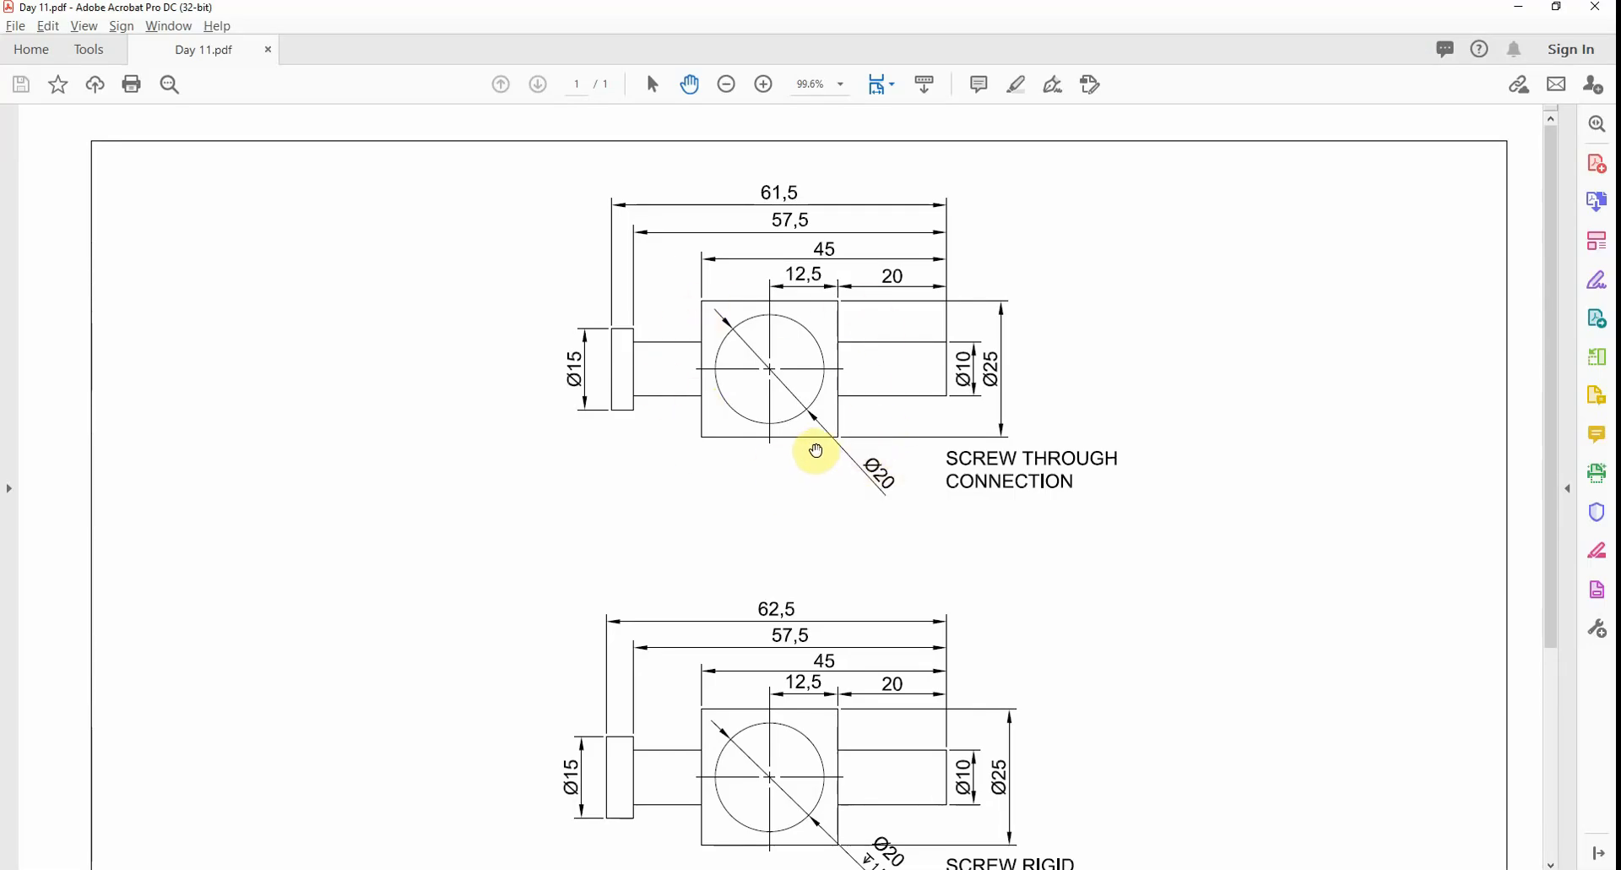
pyautogui.hotkey('alt', 'Tab')
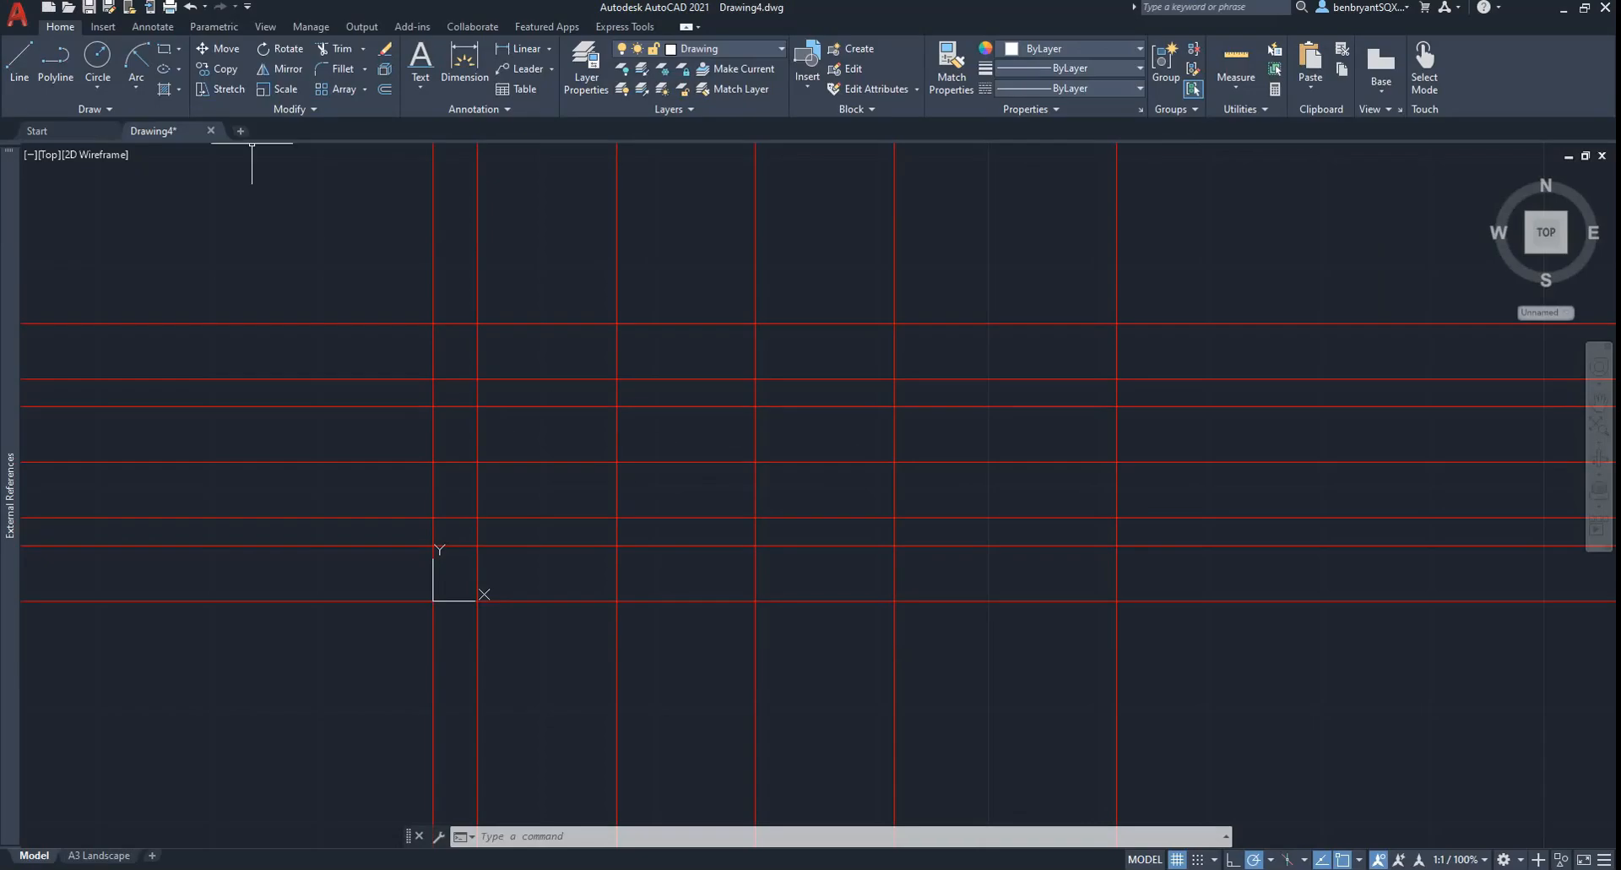
pyautogui.click(165, 49)
pyautogui.hotkey('alt', 'Tab')
pyautogui.hotkey('alt', 'Tab')
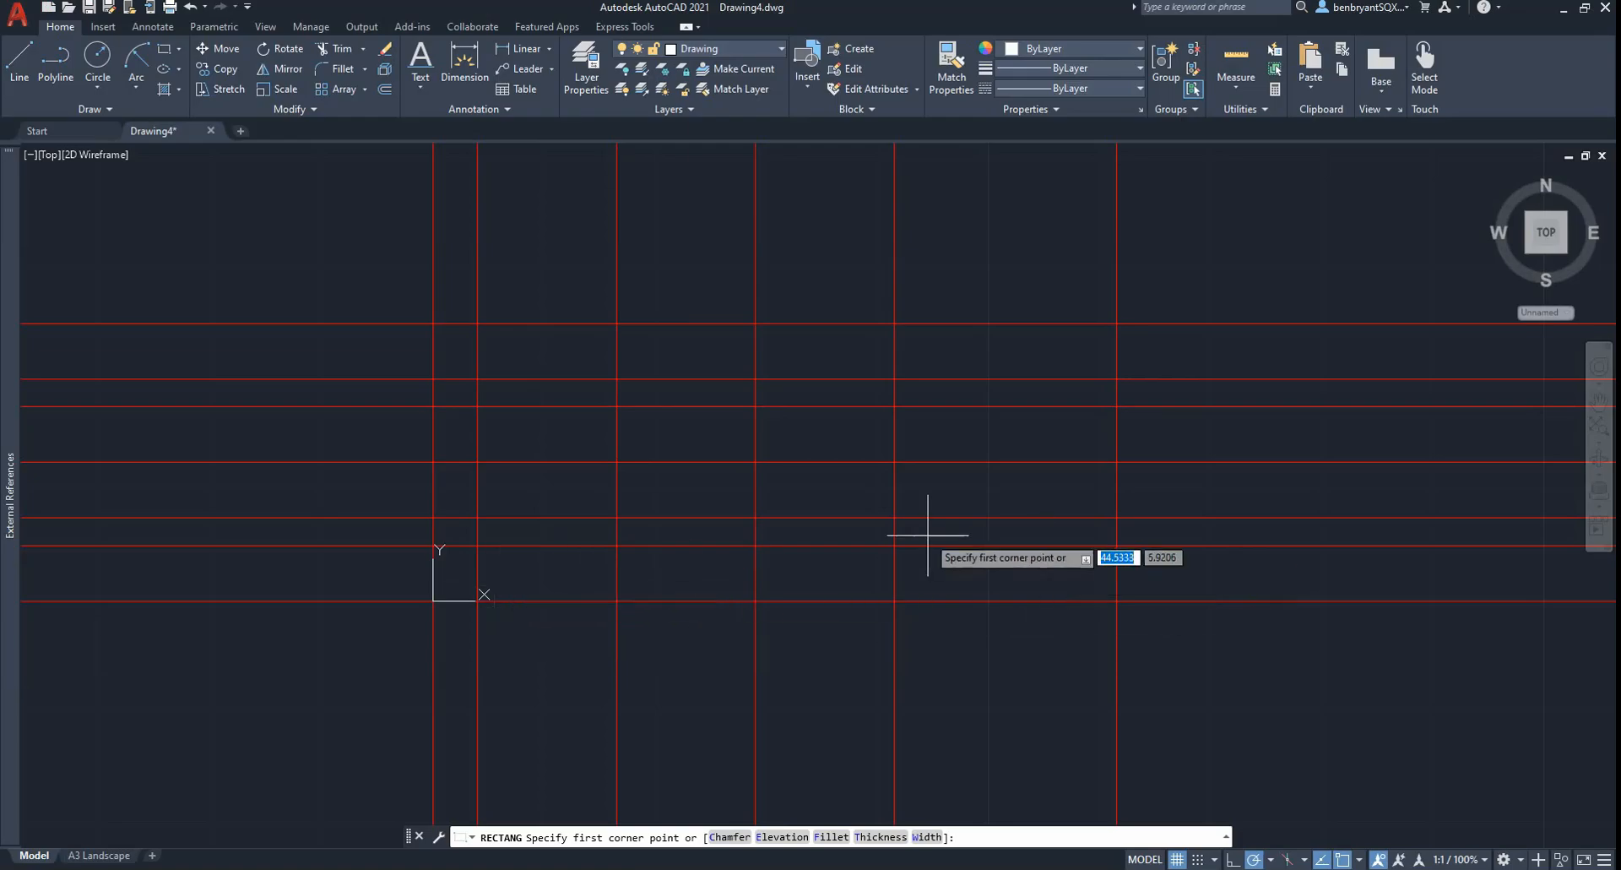
pyautogui.click(433, 545)
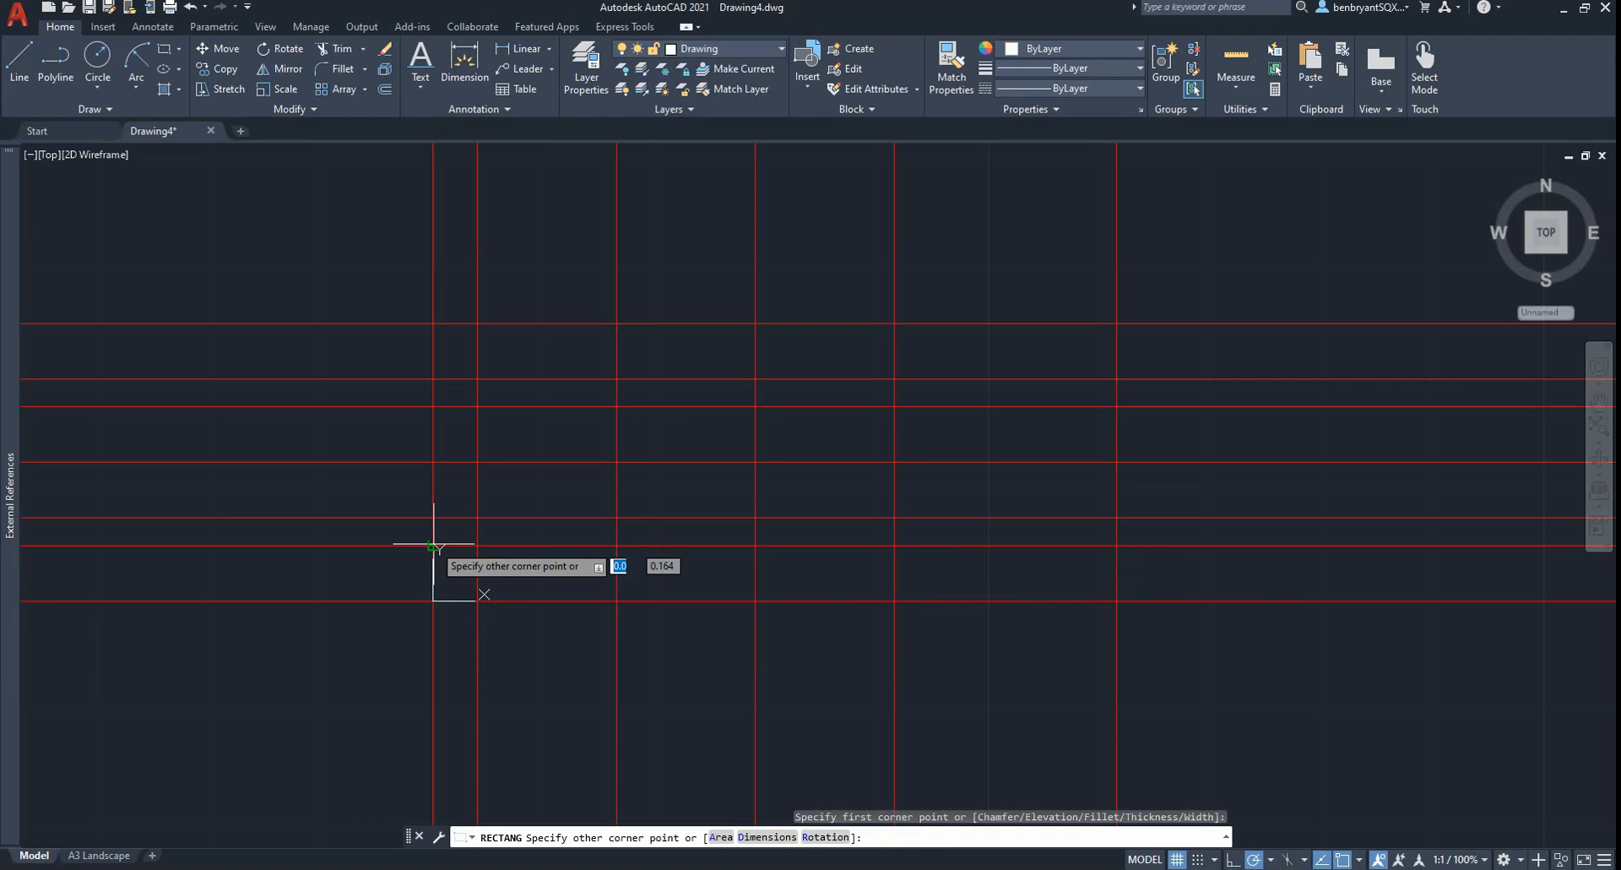
pyautogui.click(477, 378)
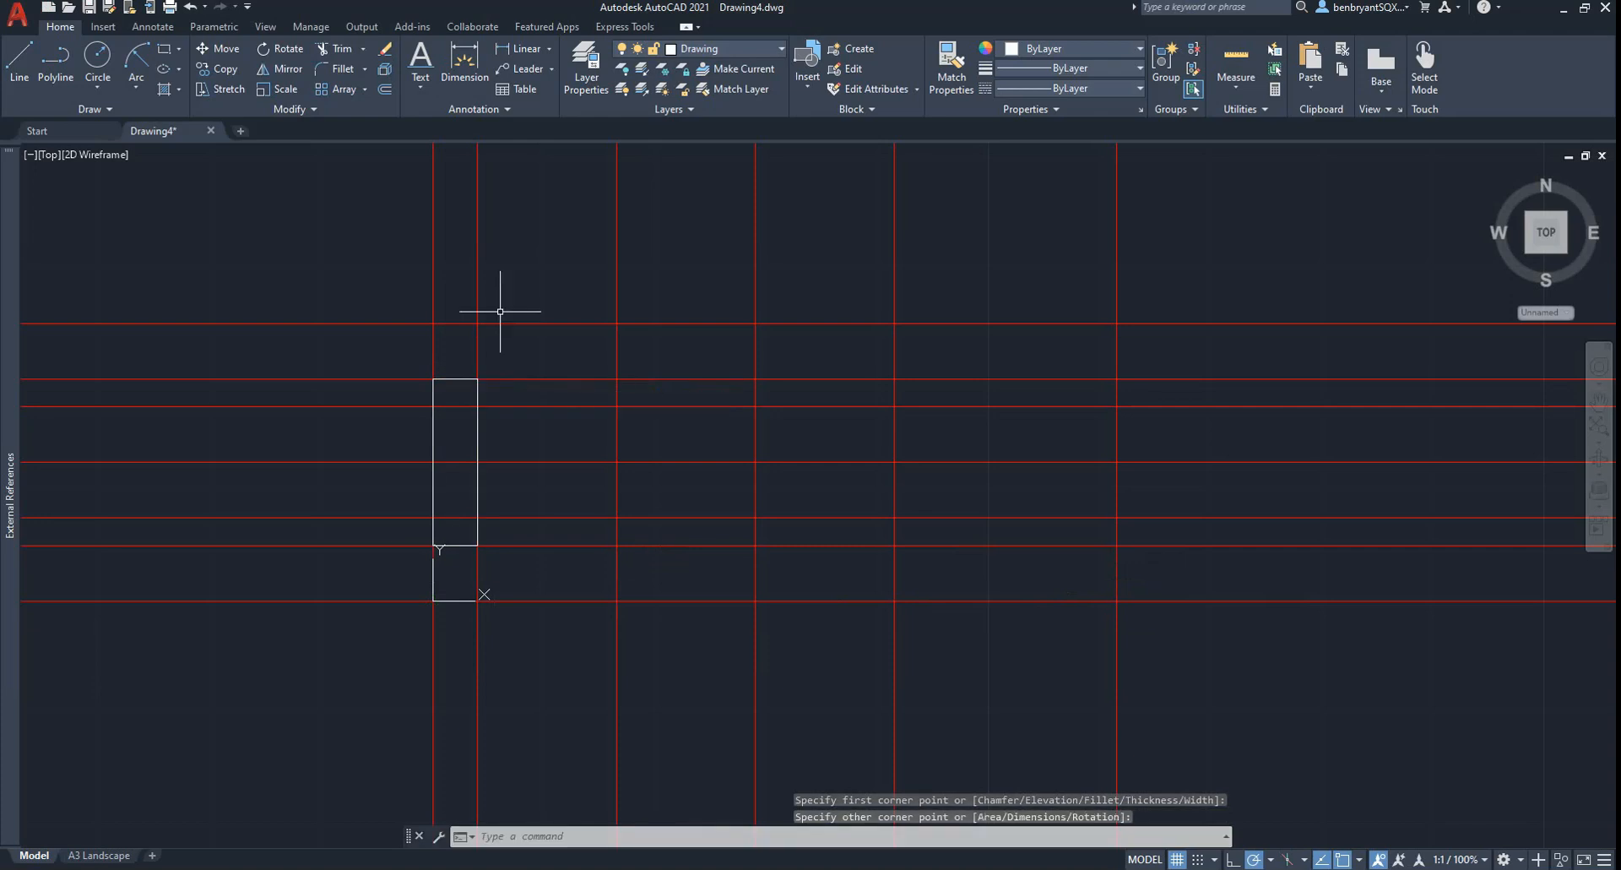
# Switch to the Dims layer and add a vertical linear dimension to the left side of the head rectangle
pyautogui.click(528, 49)
pyautogui.click(733, 49)
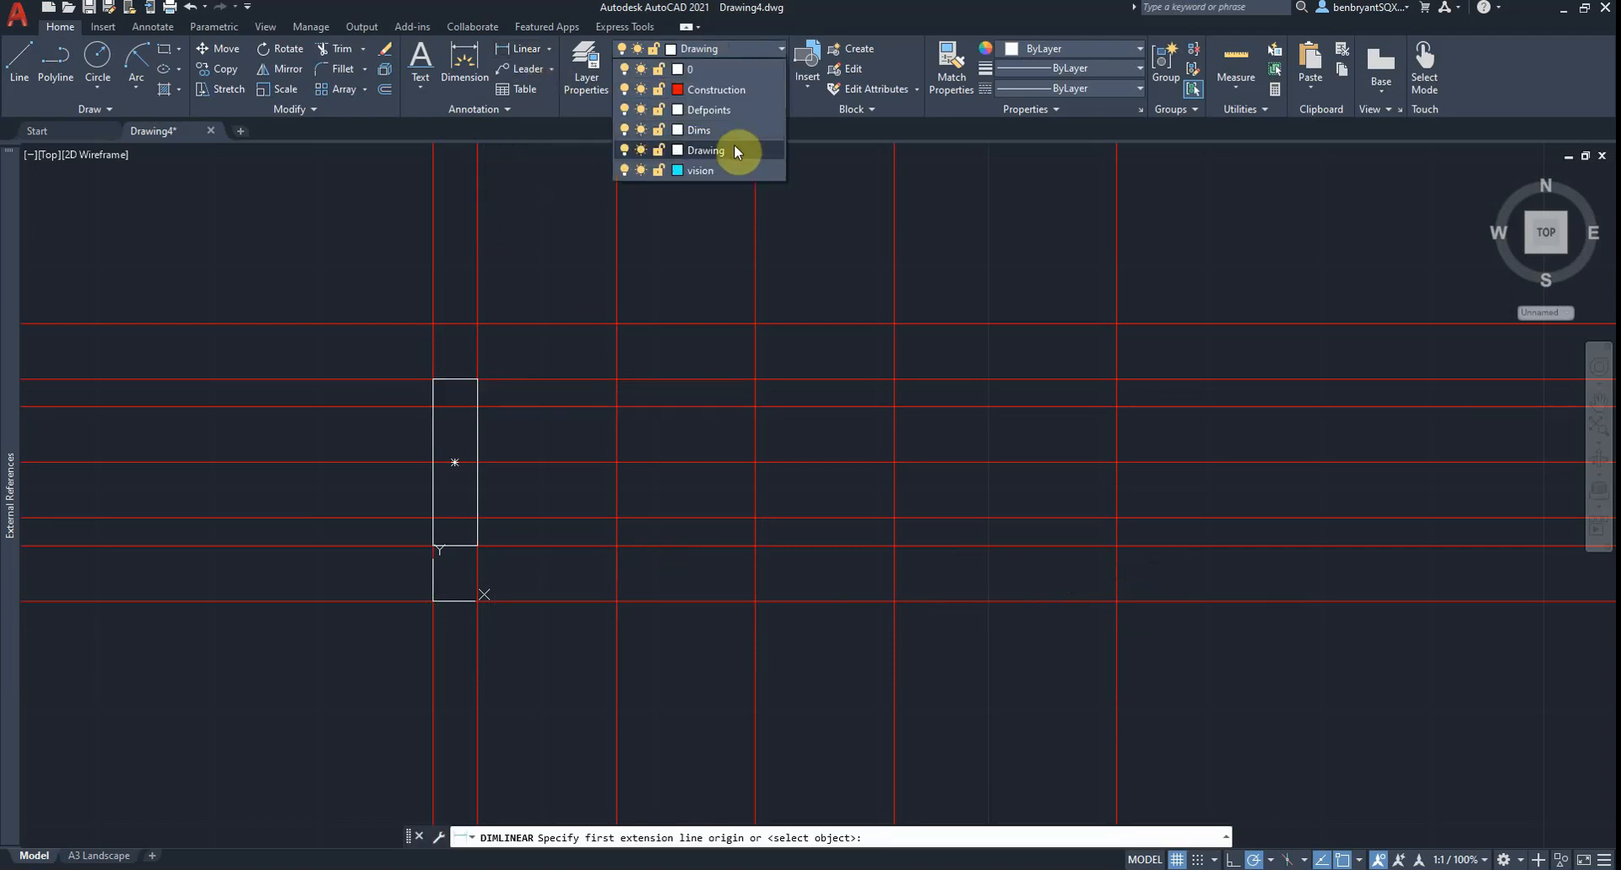
pyautogui.click(722, 133)
pyautogui.click(433, 379)
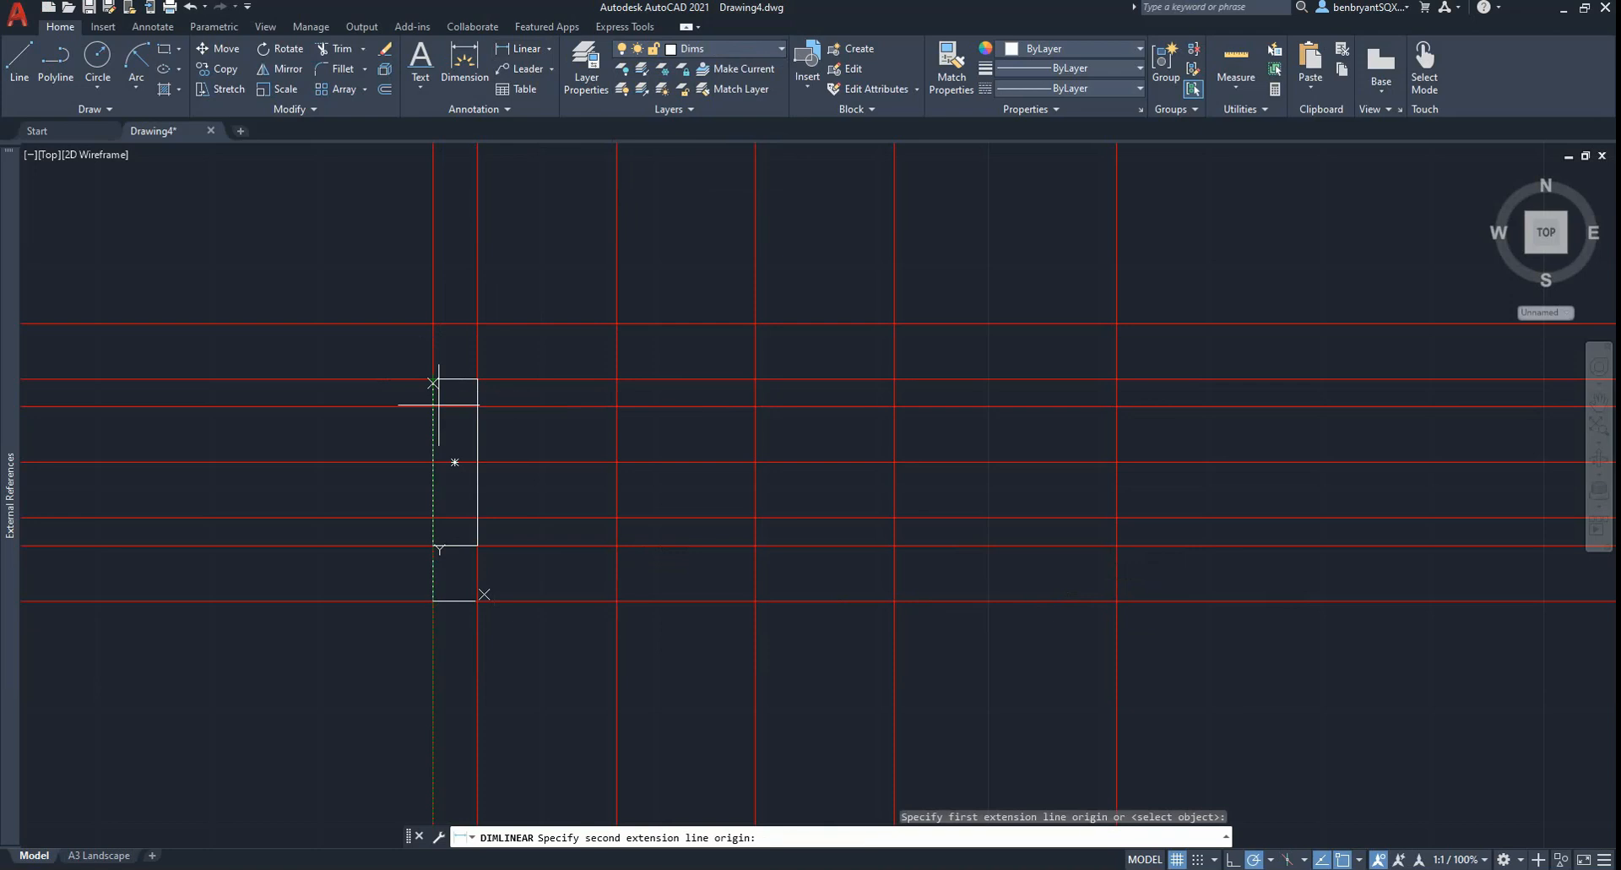
pyautogui.click(433, 545)
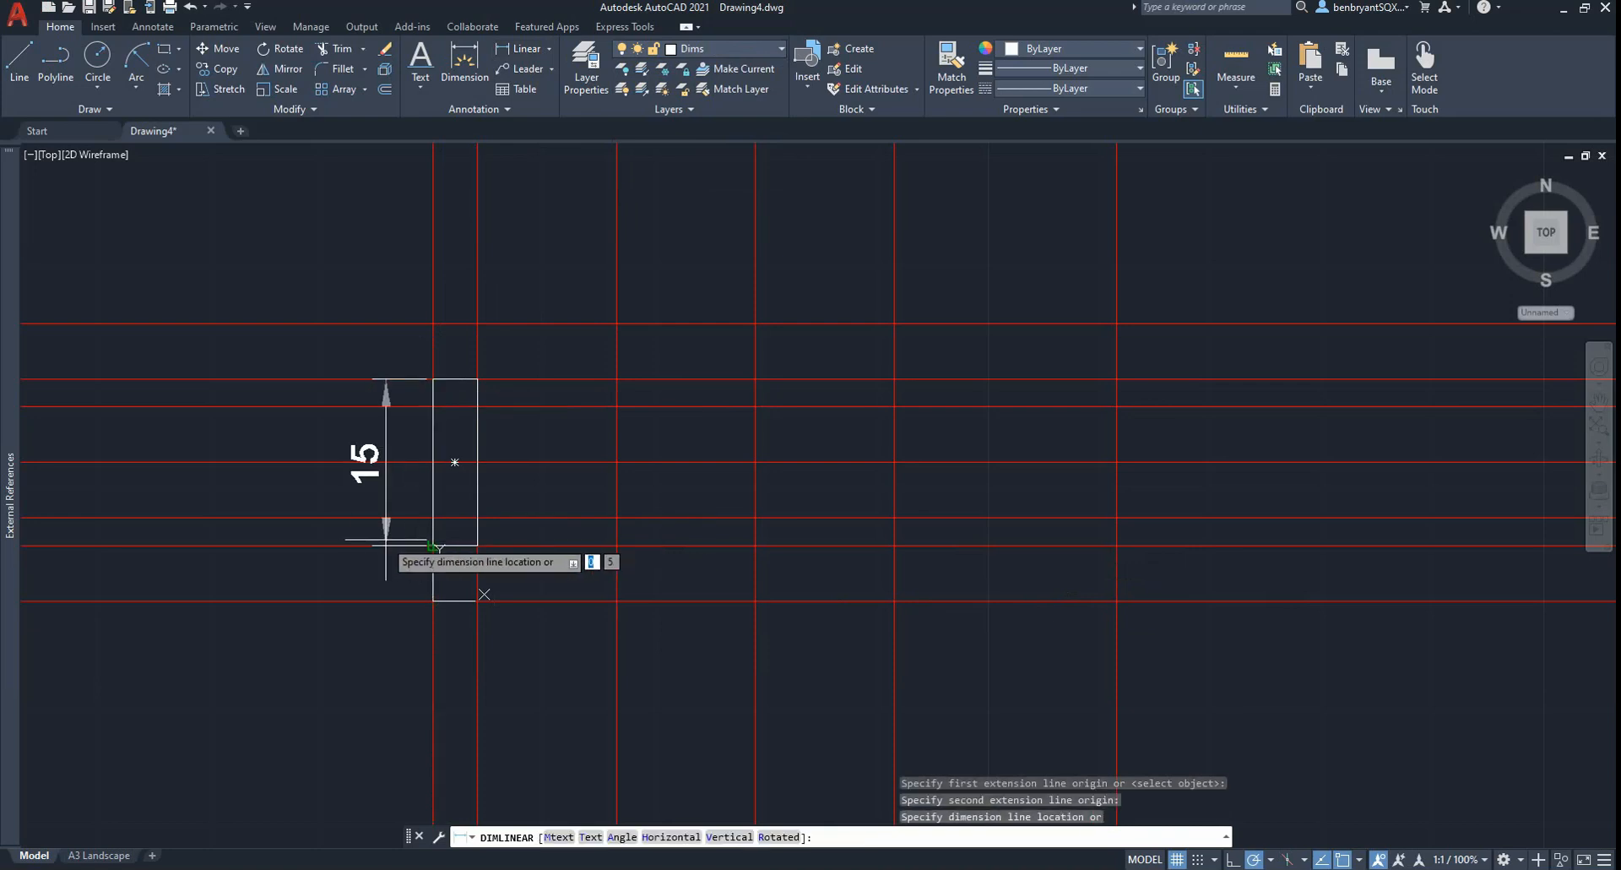
pyautogui.click(382, 538)
# Place the head's vertical dimension, then move it outward so it sits clear of the head rectangle's left side
pyautogui.click(428, 496)
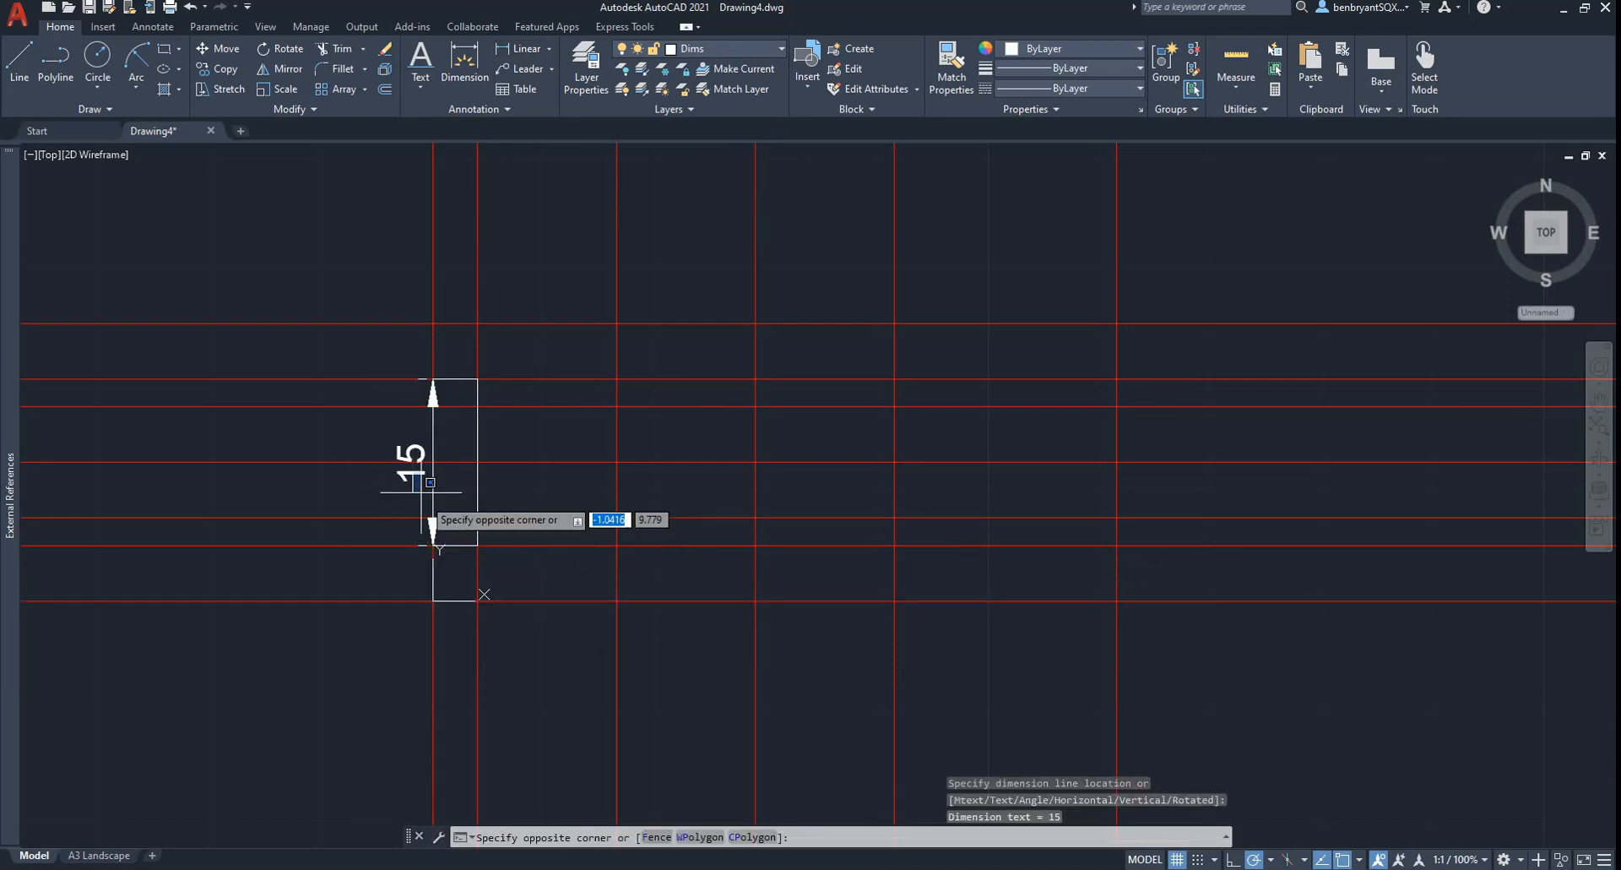
pyautogui.click(425, 457)
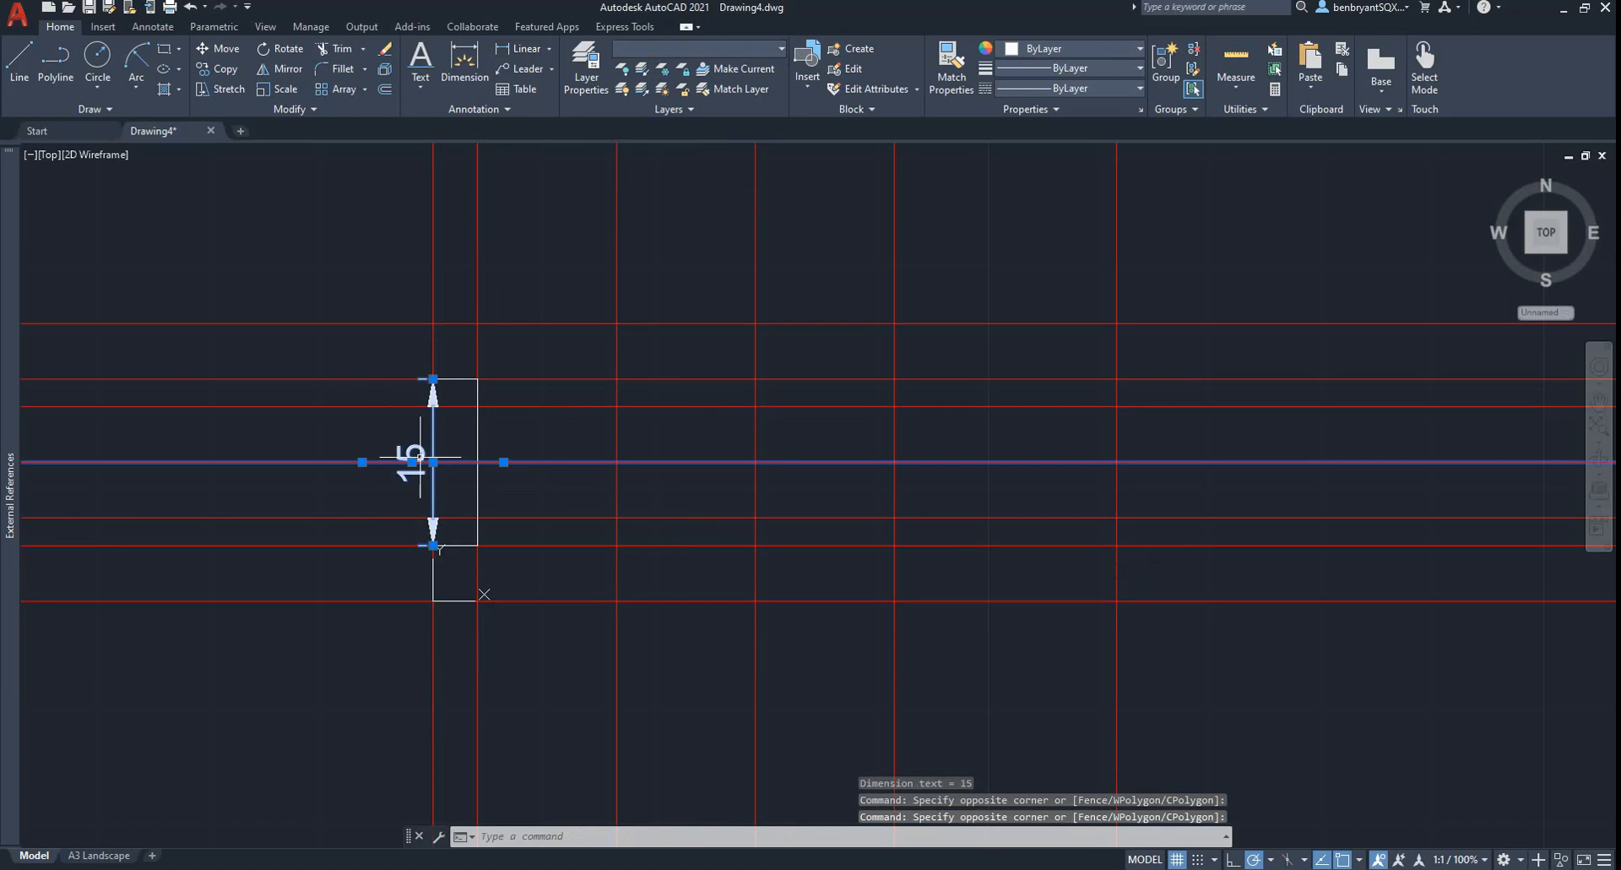
pyautogui.click(433, 462)
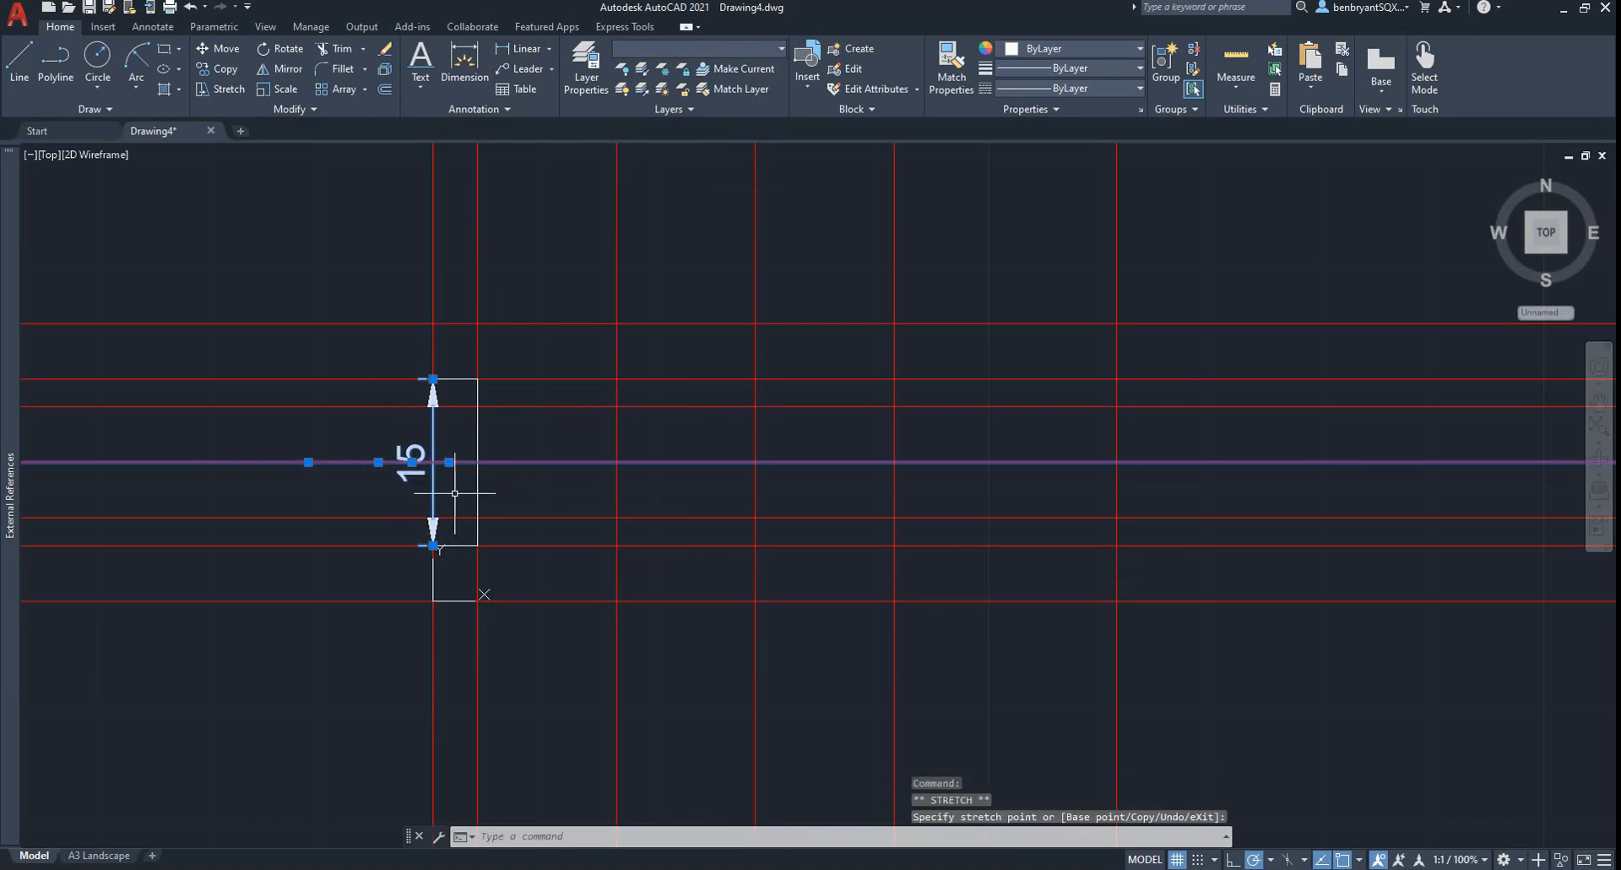
pyautogui.press('Escape')
pyautogui.click(413, 474)
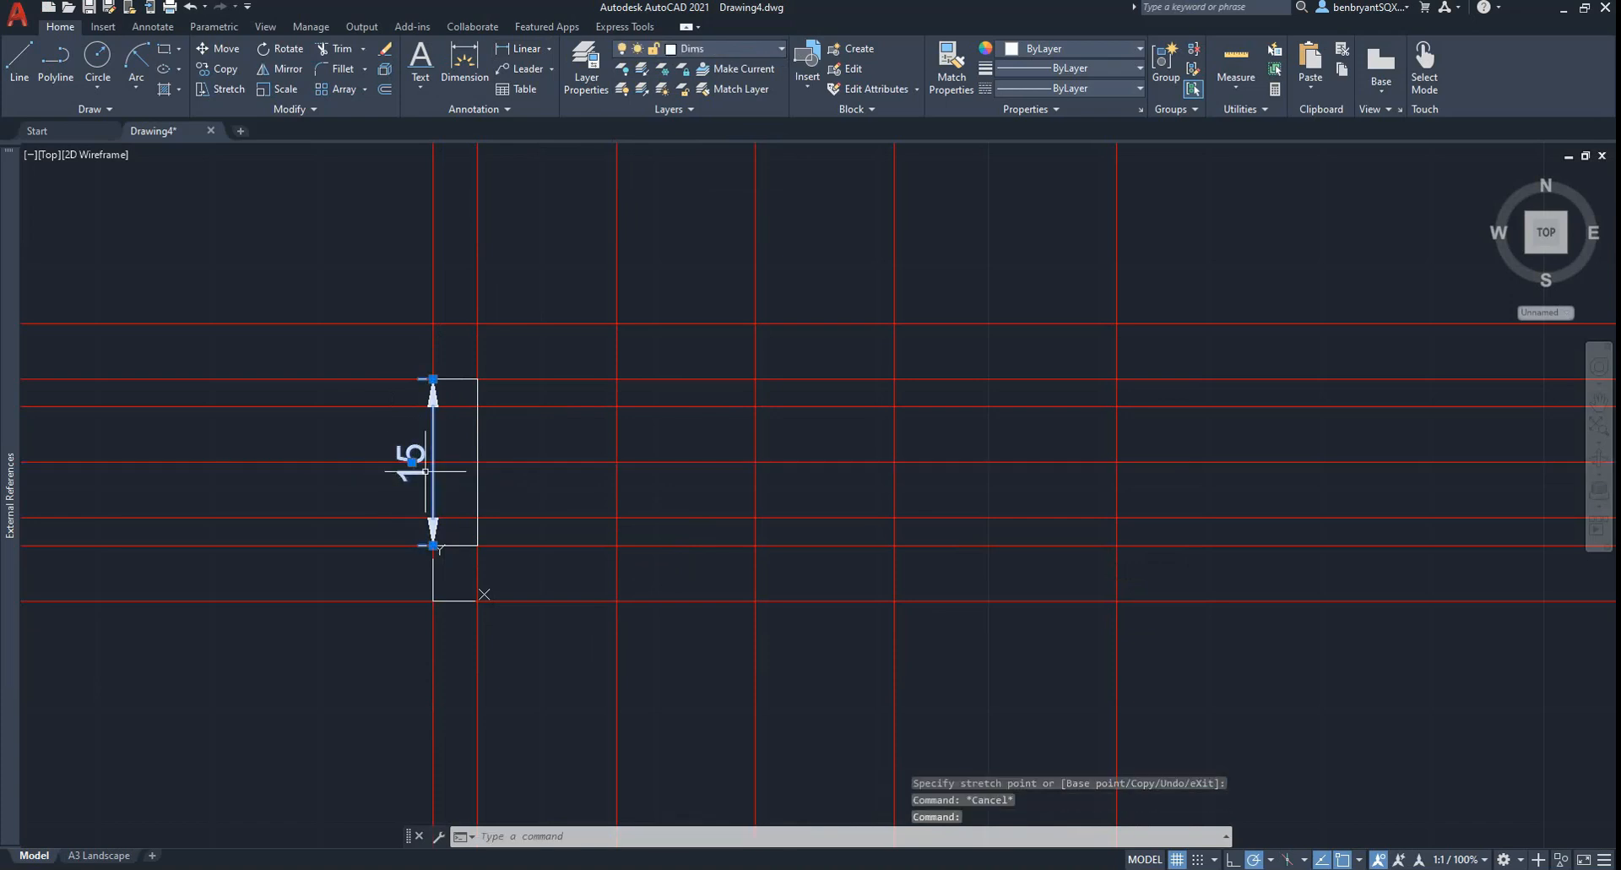
pyautogui.click(412, 463)
pyautogui.click(348, 463)
pyautogui.press('Escape')
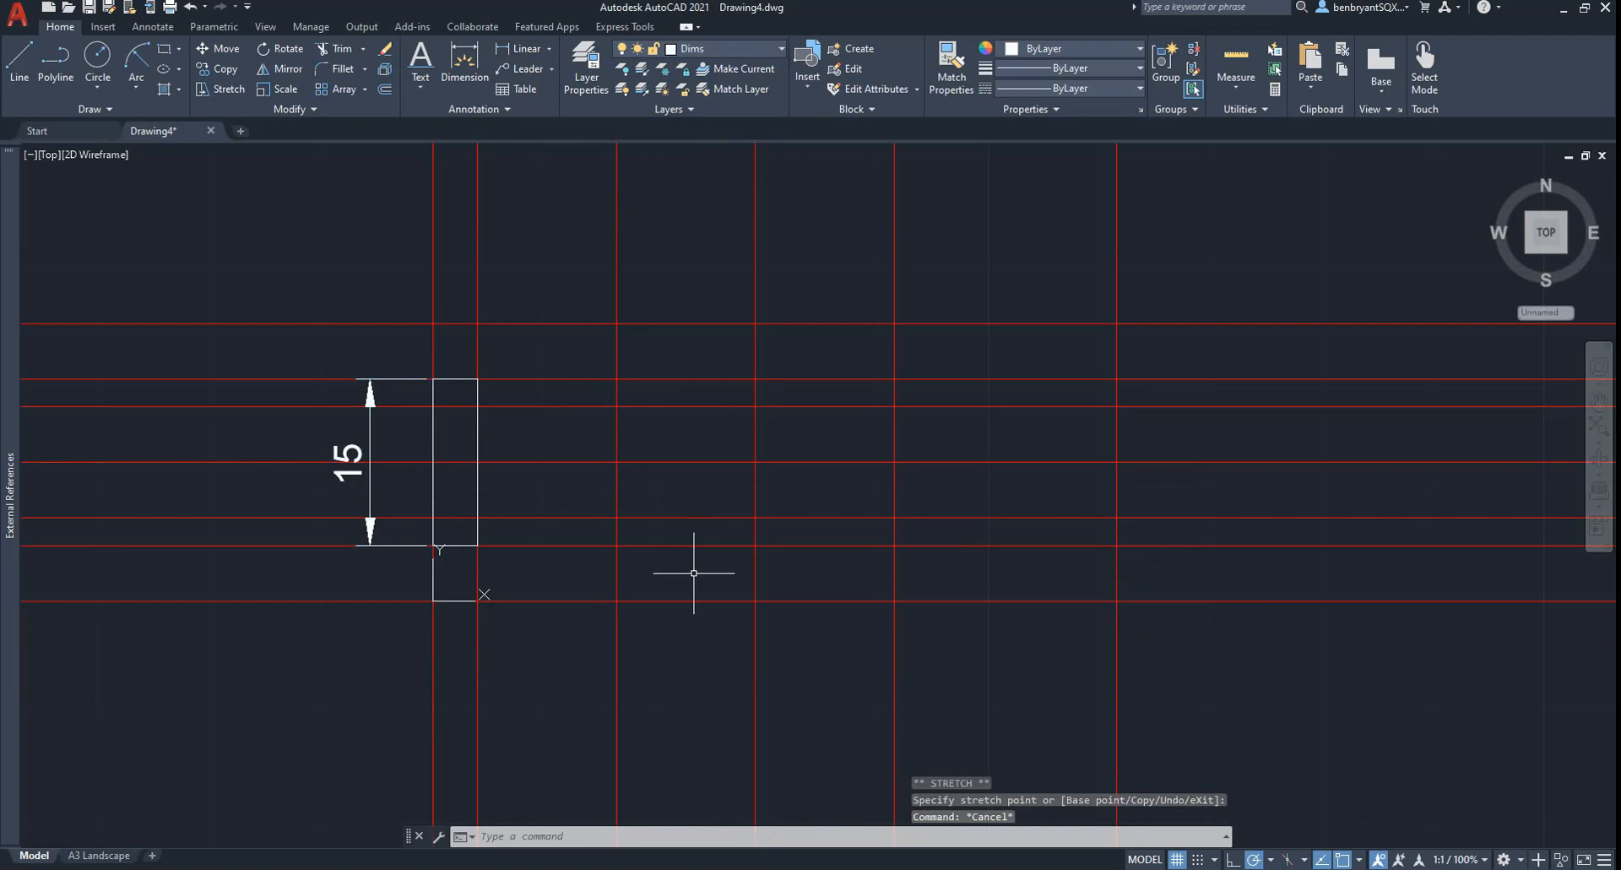
# Consult the PDF and draw the left shaft rectangle from the head to the third vertical line, between the horizontal lines nearest the centre line
pyautogui.hotkey('alt', 'Tab')
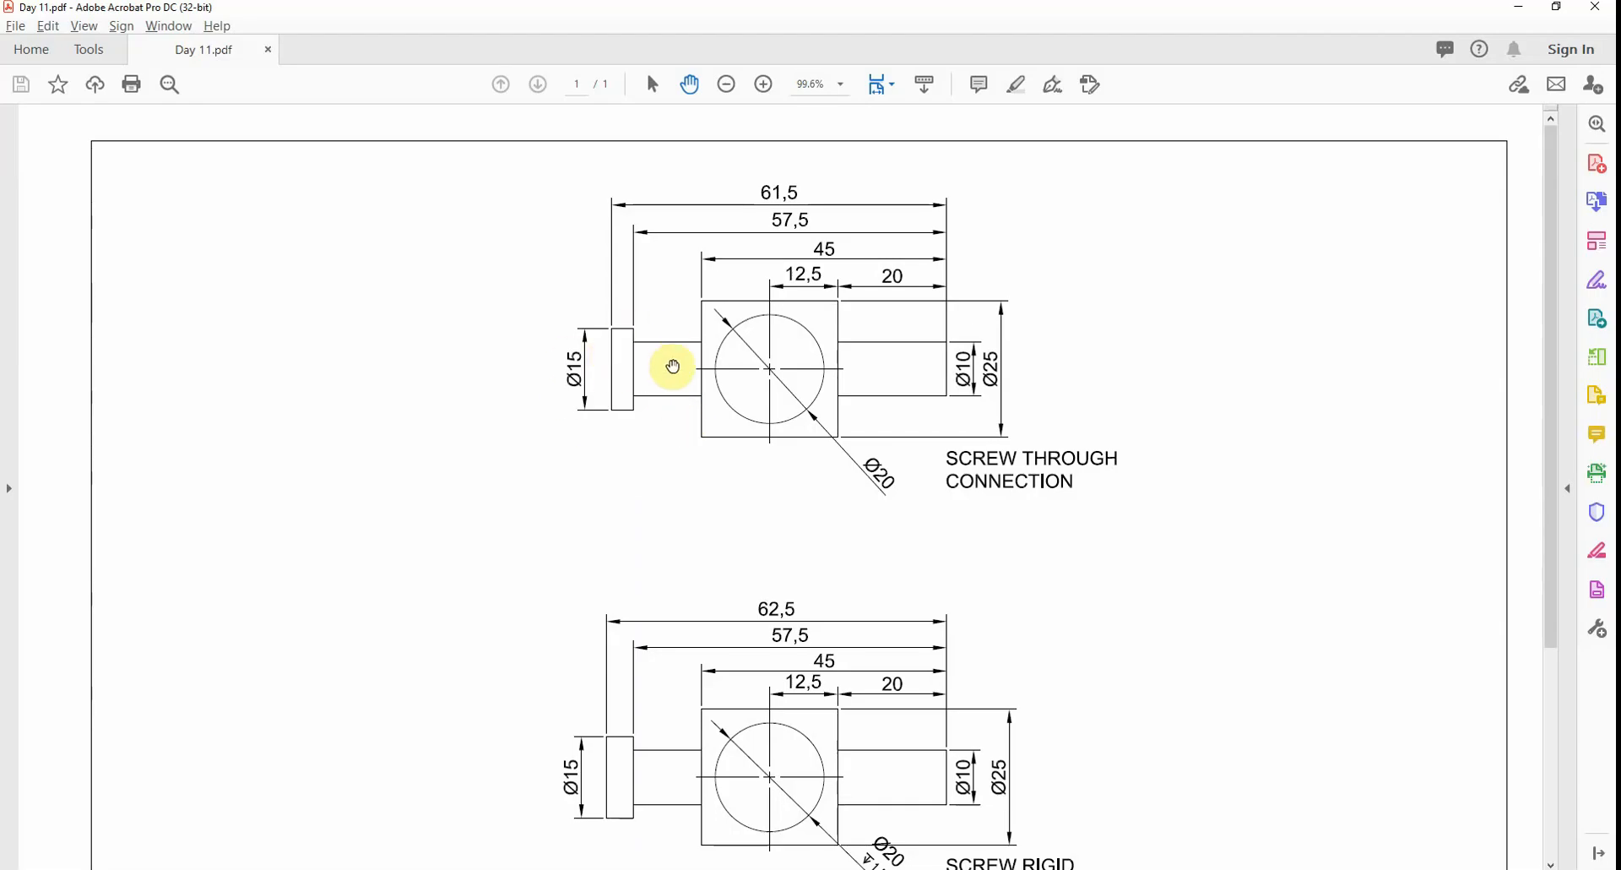
pyautogui.hotkey('alt', 'Tab')
pyautogui.press('Return')
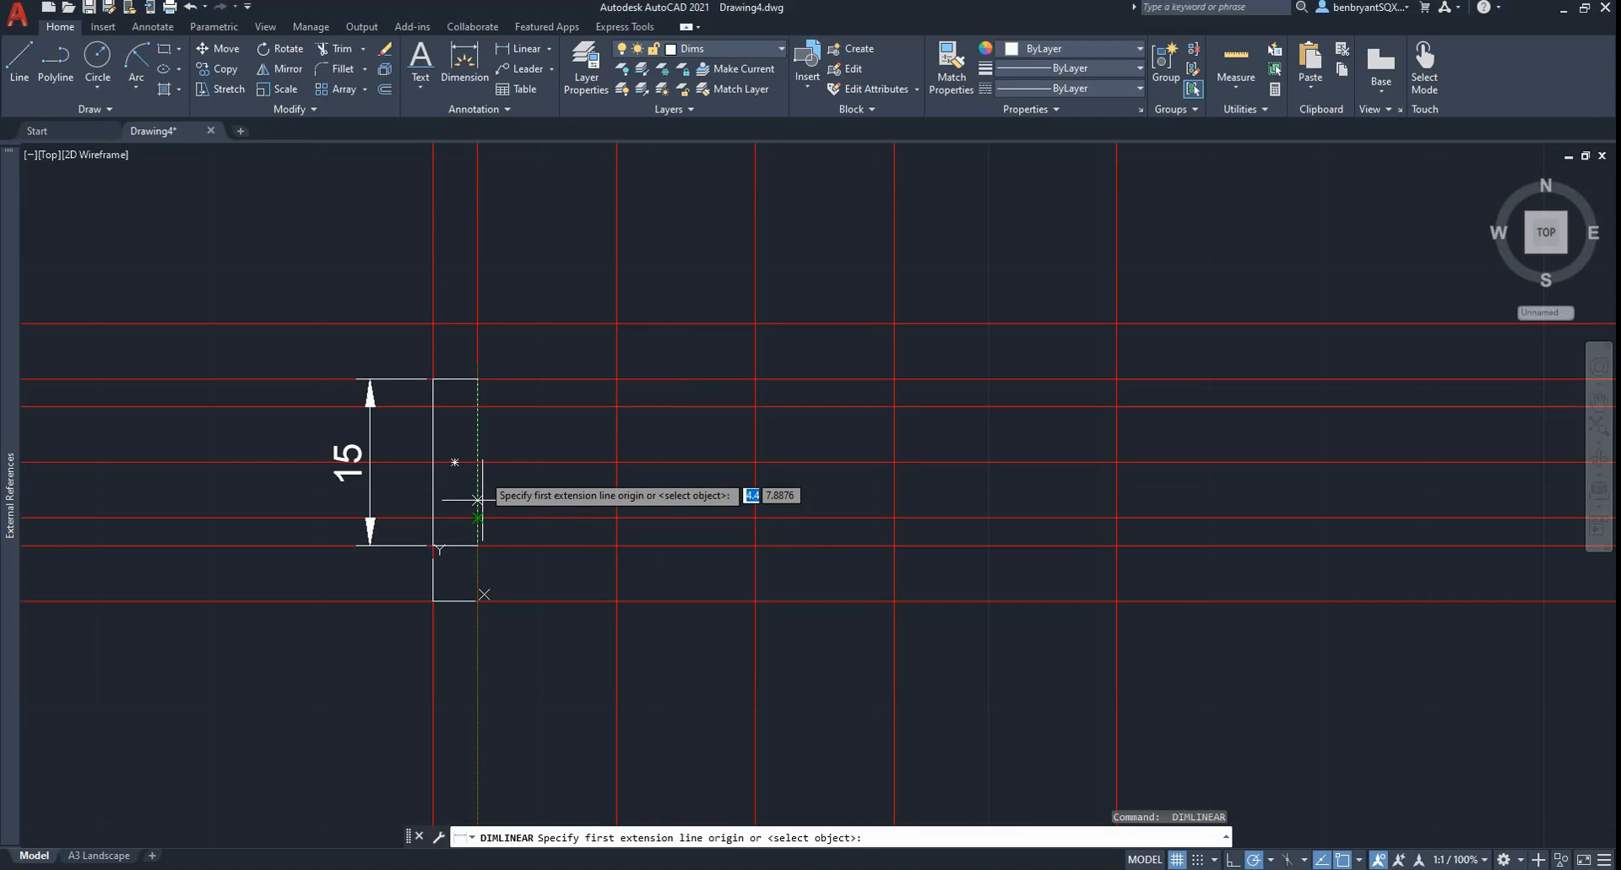
pyautogui.press('Escape')
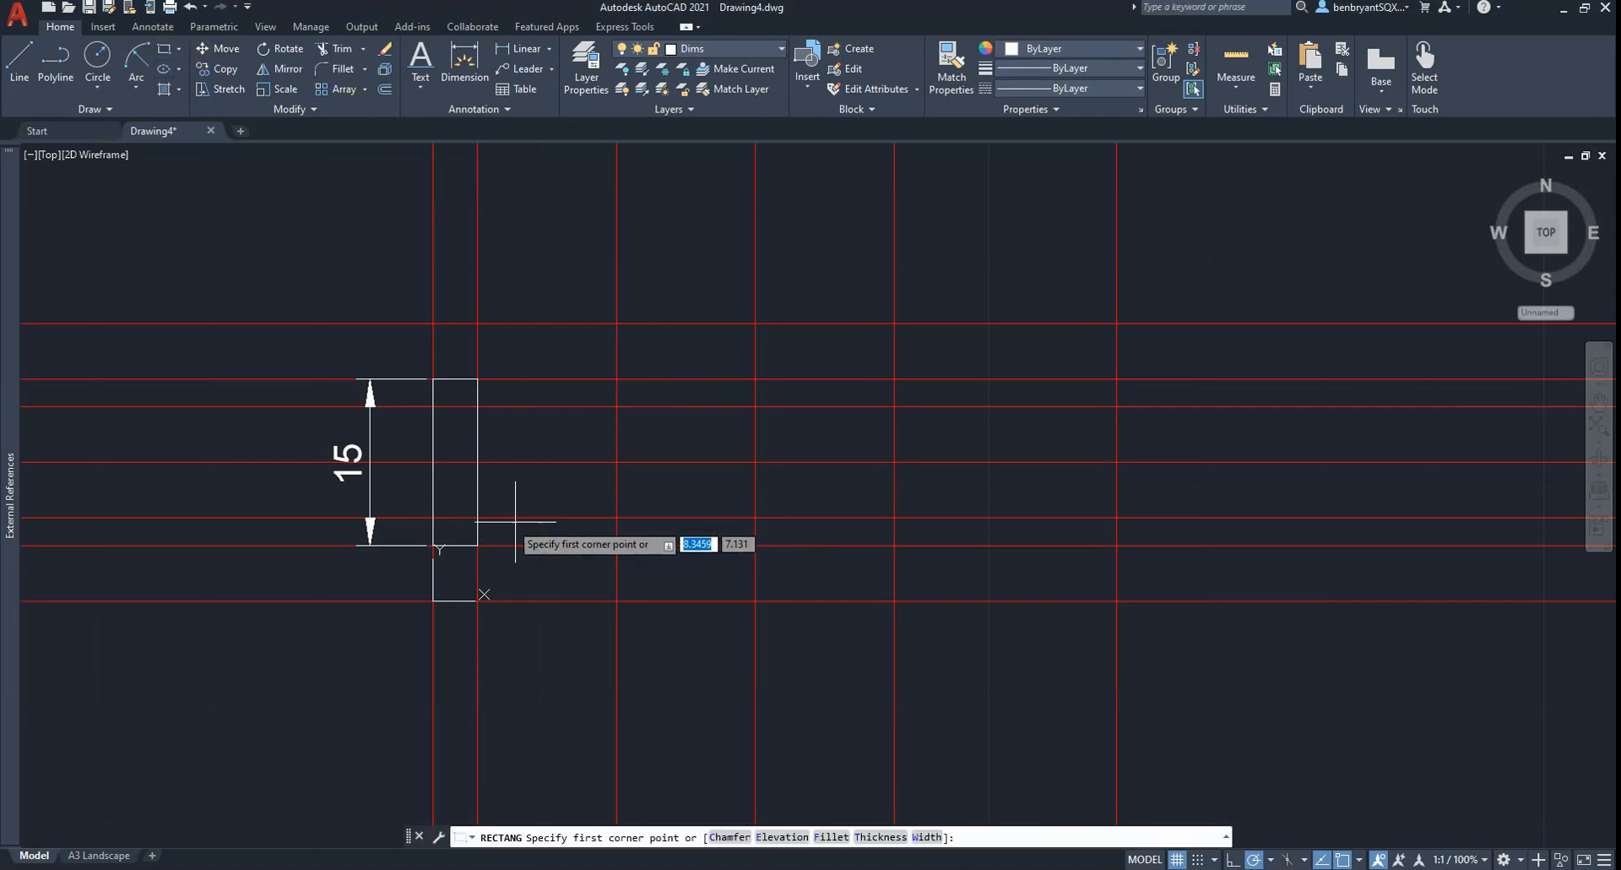
pyautogui.click(478, 517)
pyautogui.click(618, 408)
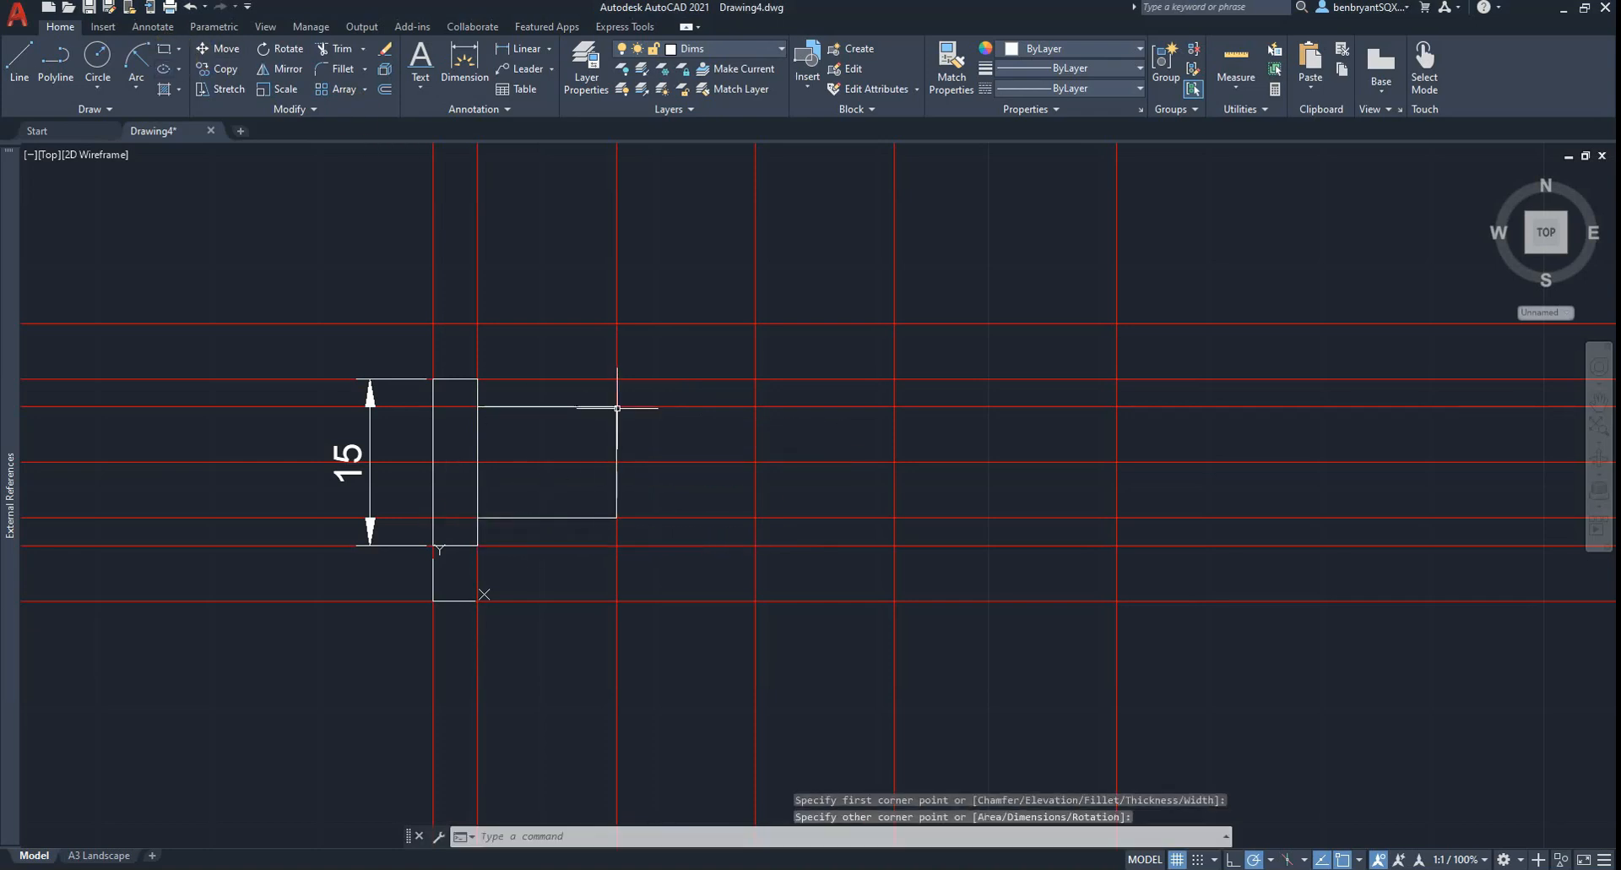
pyautogui.press('Return')
pyautogui.click(617, 379)
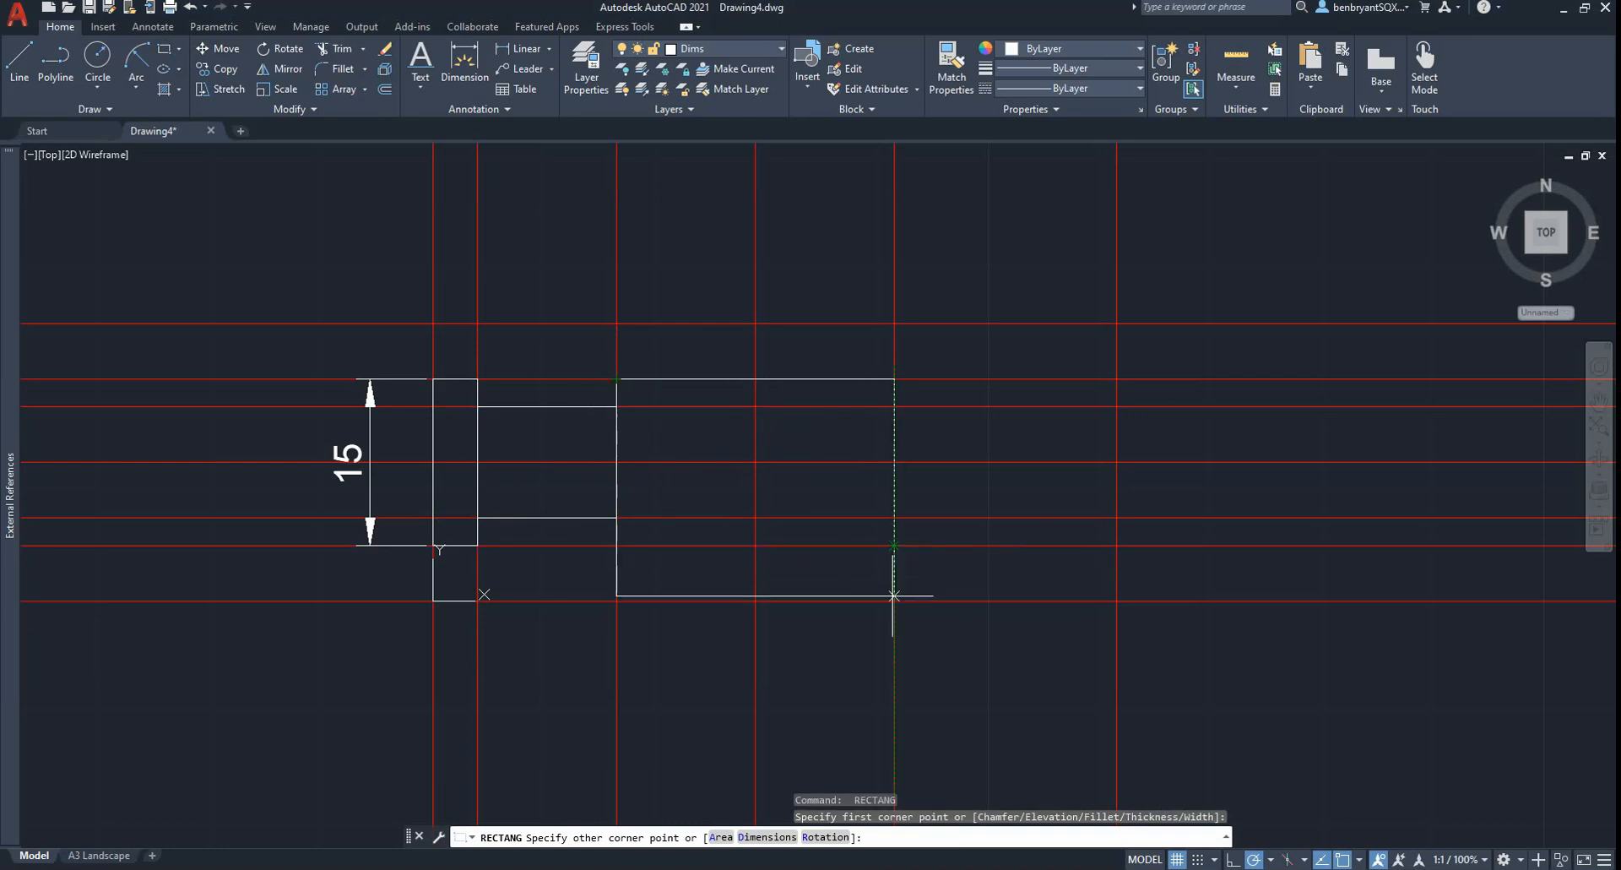
pyautogui.hotkey('alt', 'Tab')
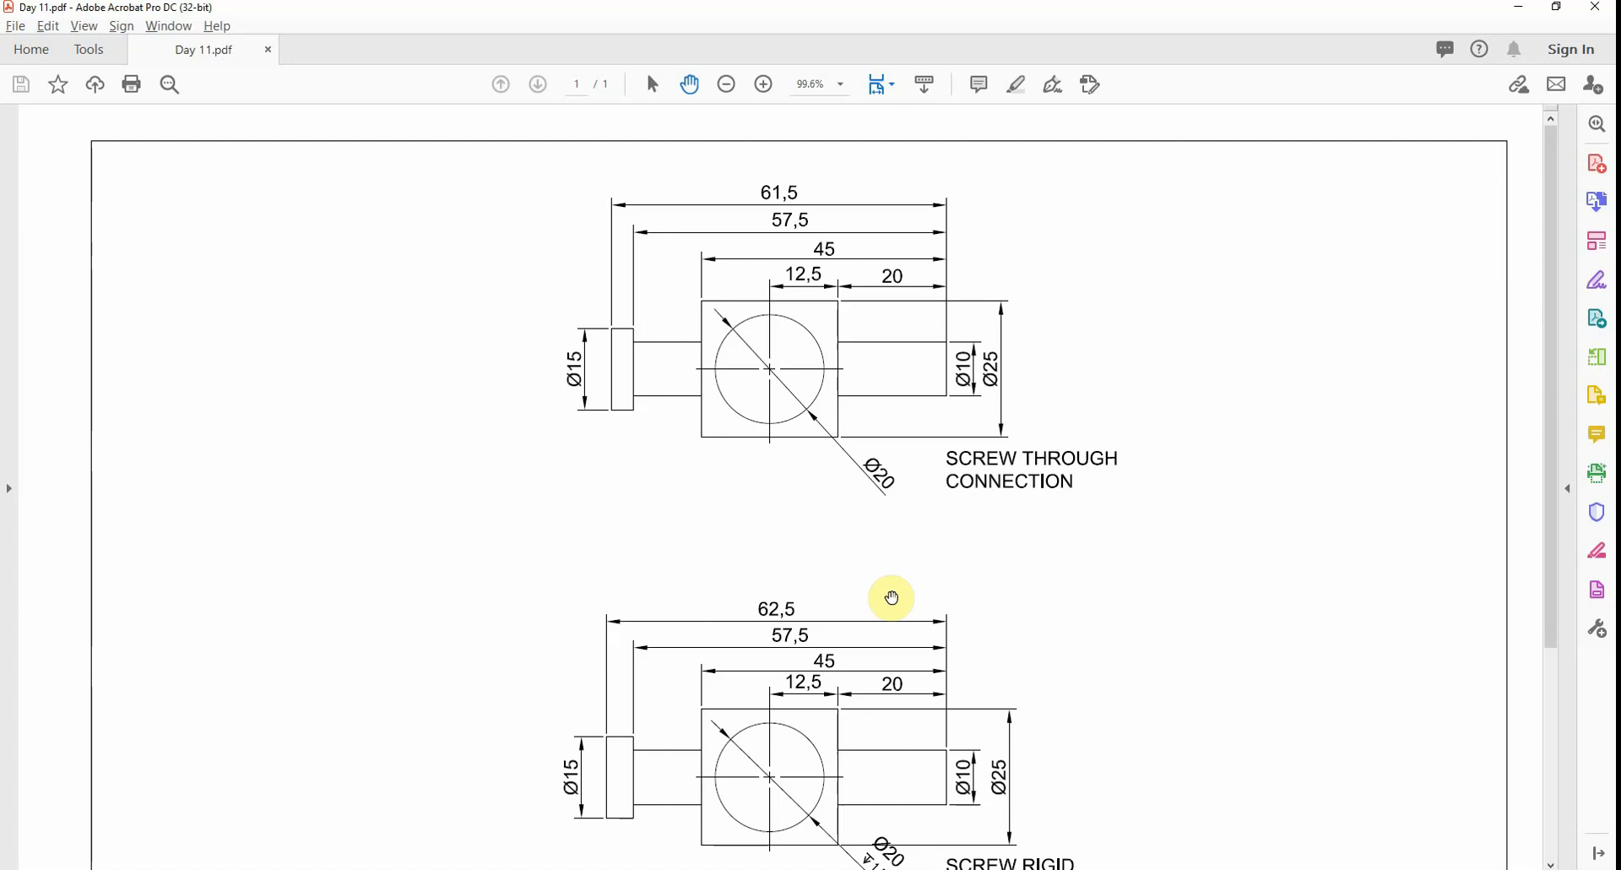
pyautogui.hotkey('alt', 'Tab')
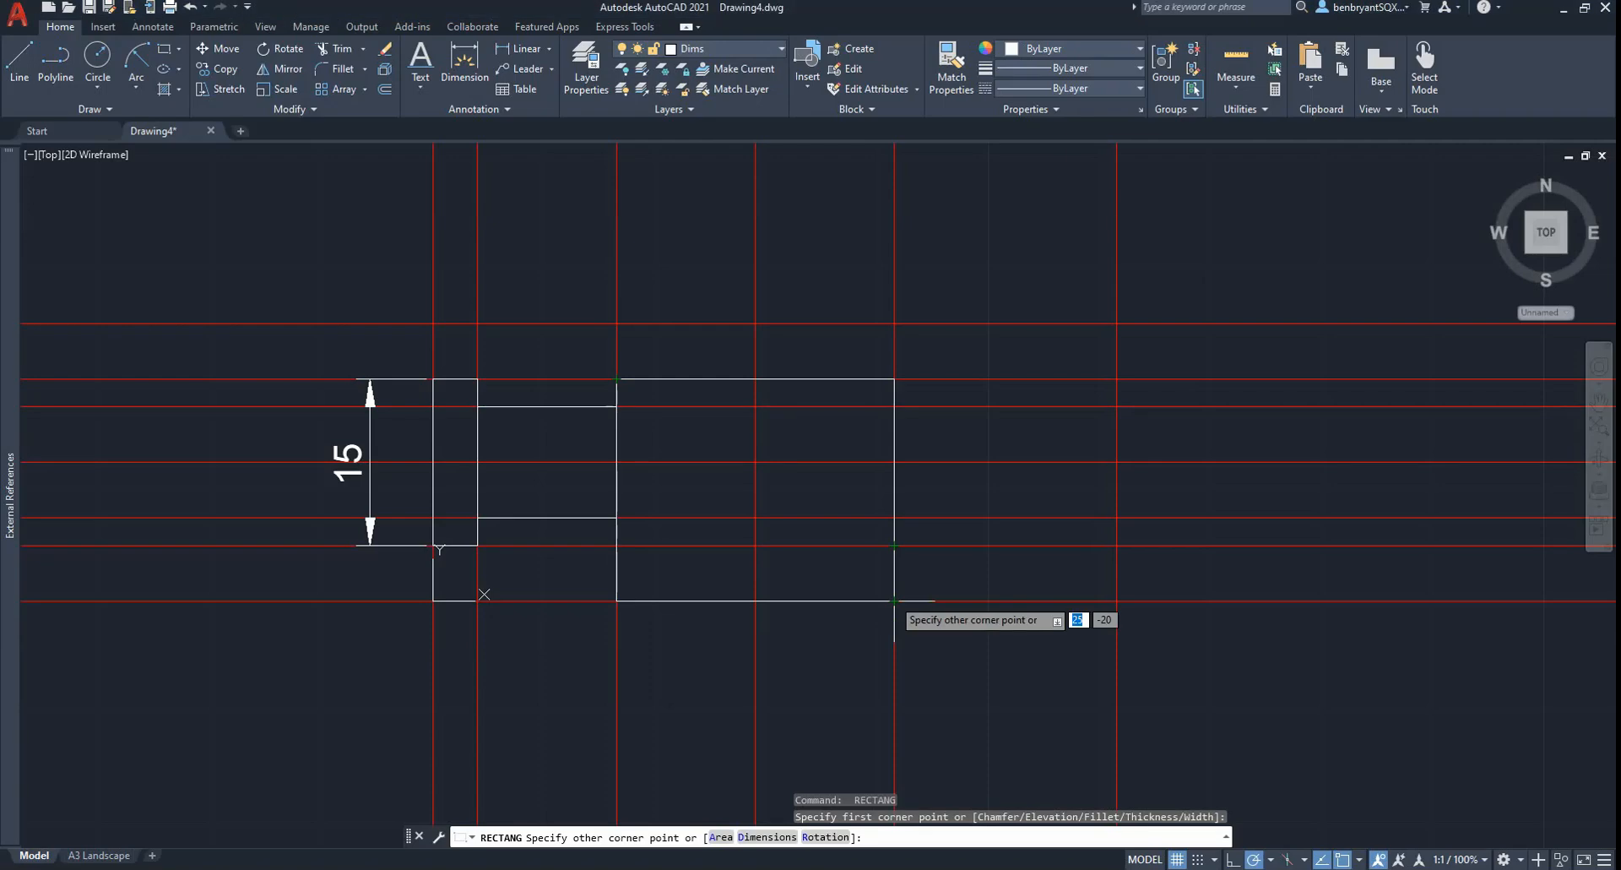
pyautogui.press('Escape')
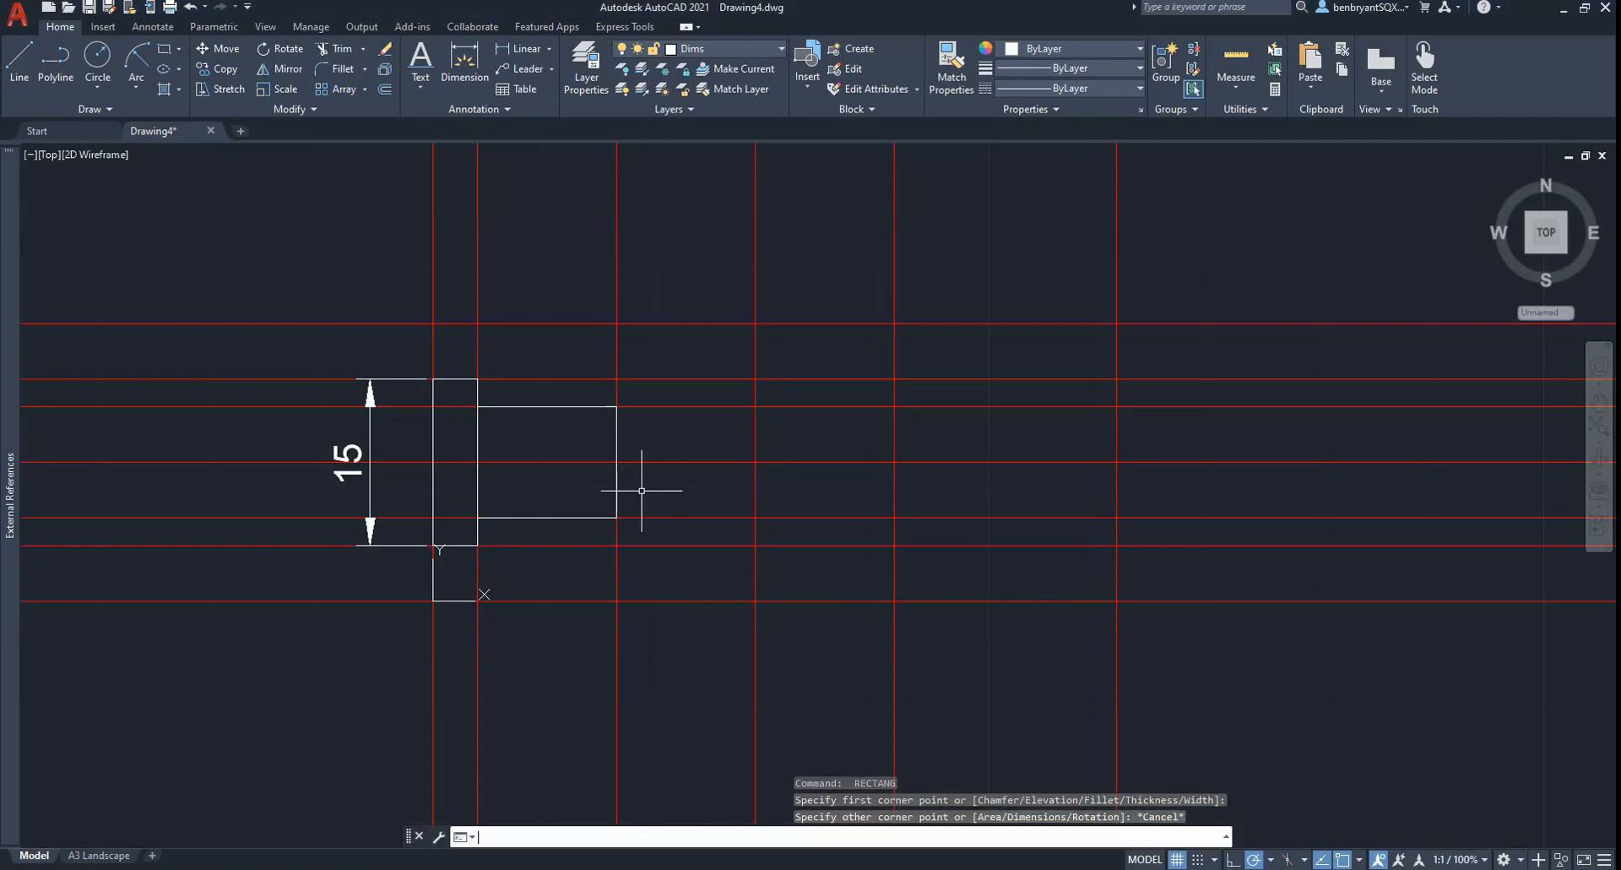
# Draw the square block between the outermost horizontal lines, from the third to the fifth vertical construction line
pyautogui.press('Return')
pyautogui.click(617, 324)
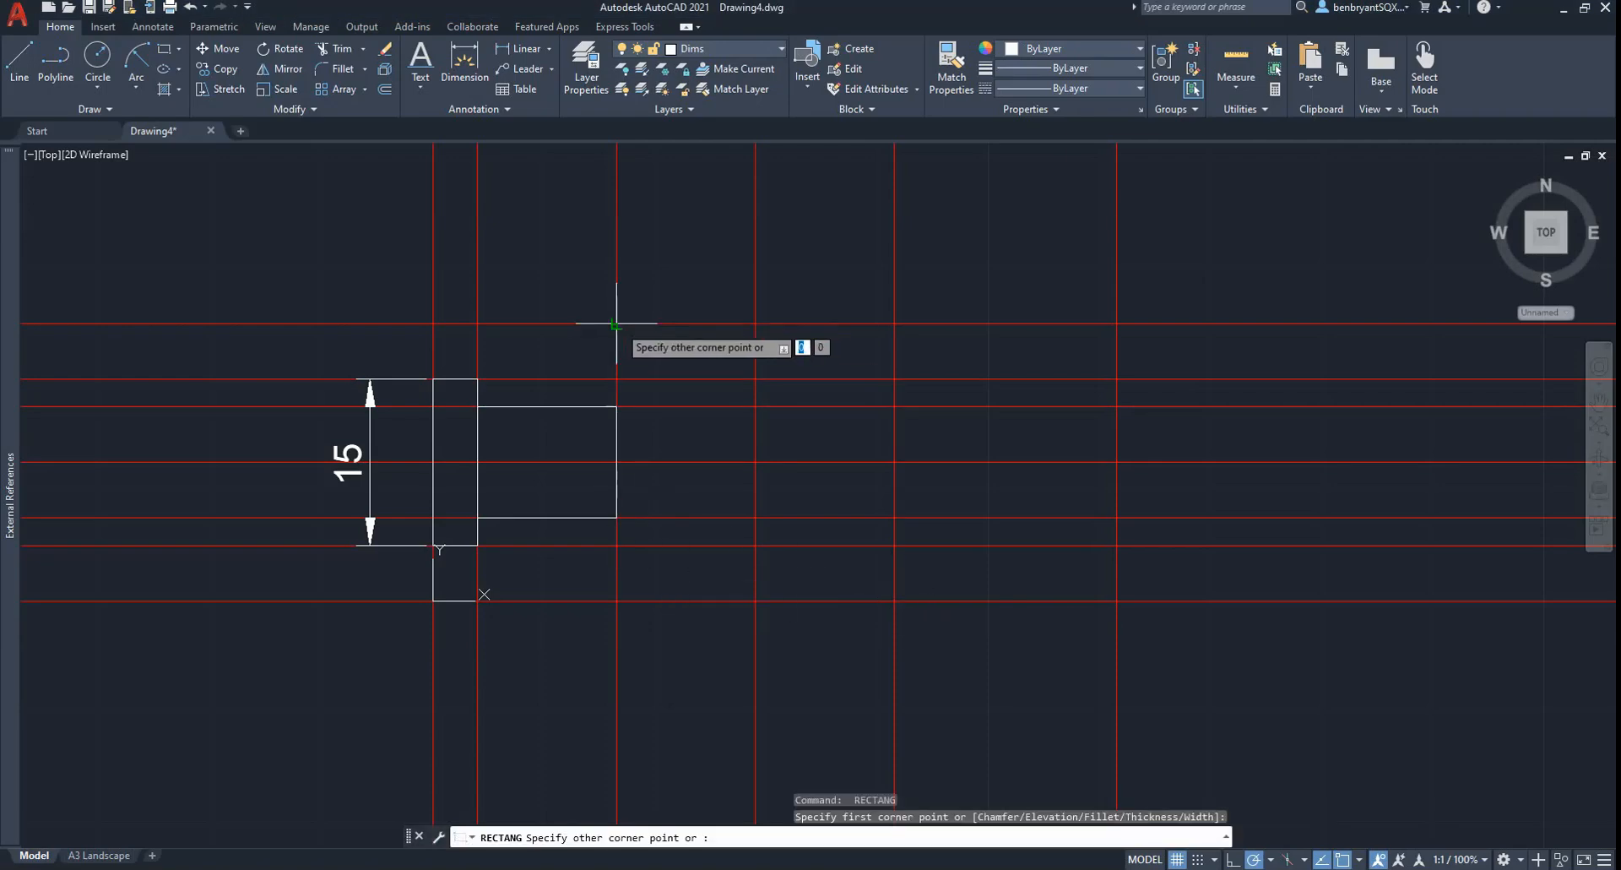
pyautogui.click(894, 601)
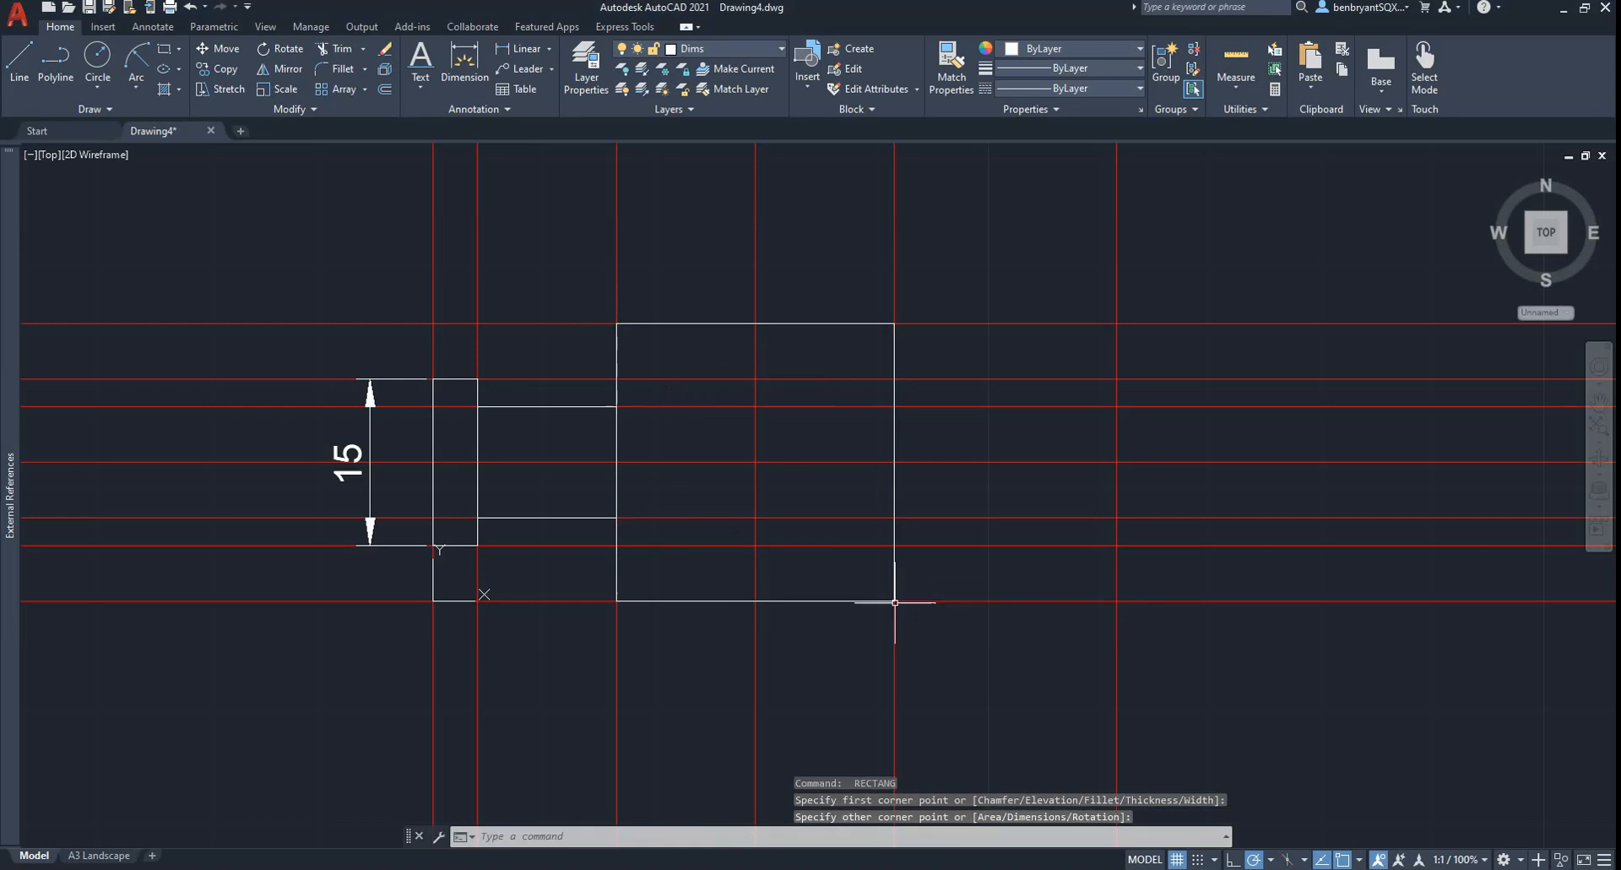
# Check the square block's height and width with temporary linear dimensions, cancelling each before placing it
pyautogui.click(508, 49)
pyautogui.click(892, 601)
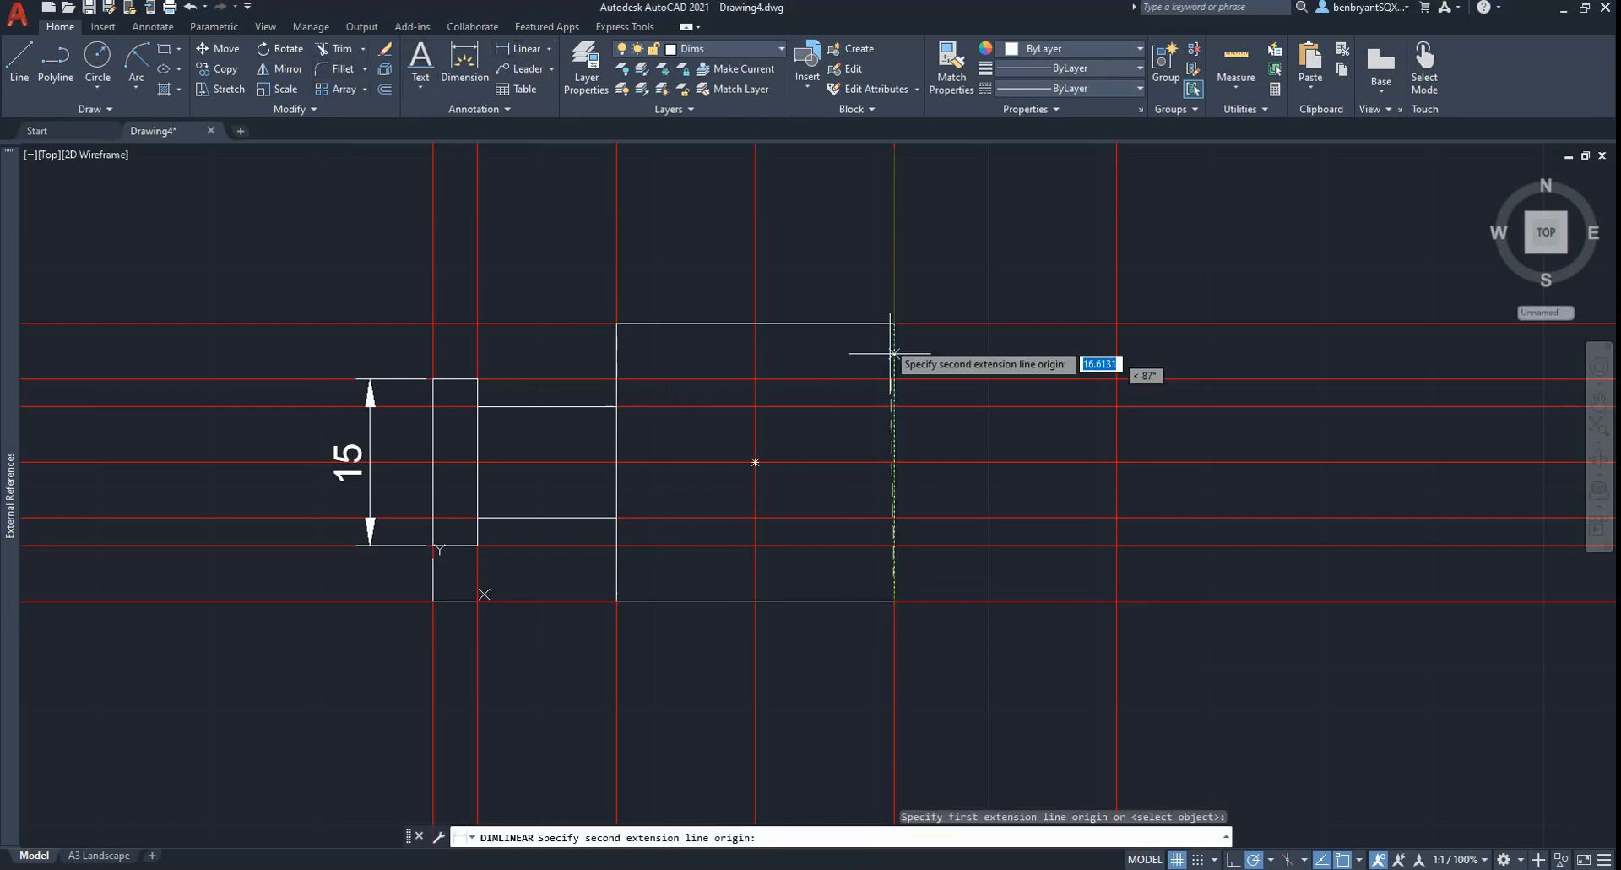
pyautogui.click(894, 323)
pyautogui.press('Escape')
pyautogui.press('Return')
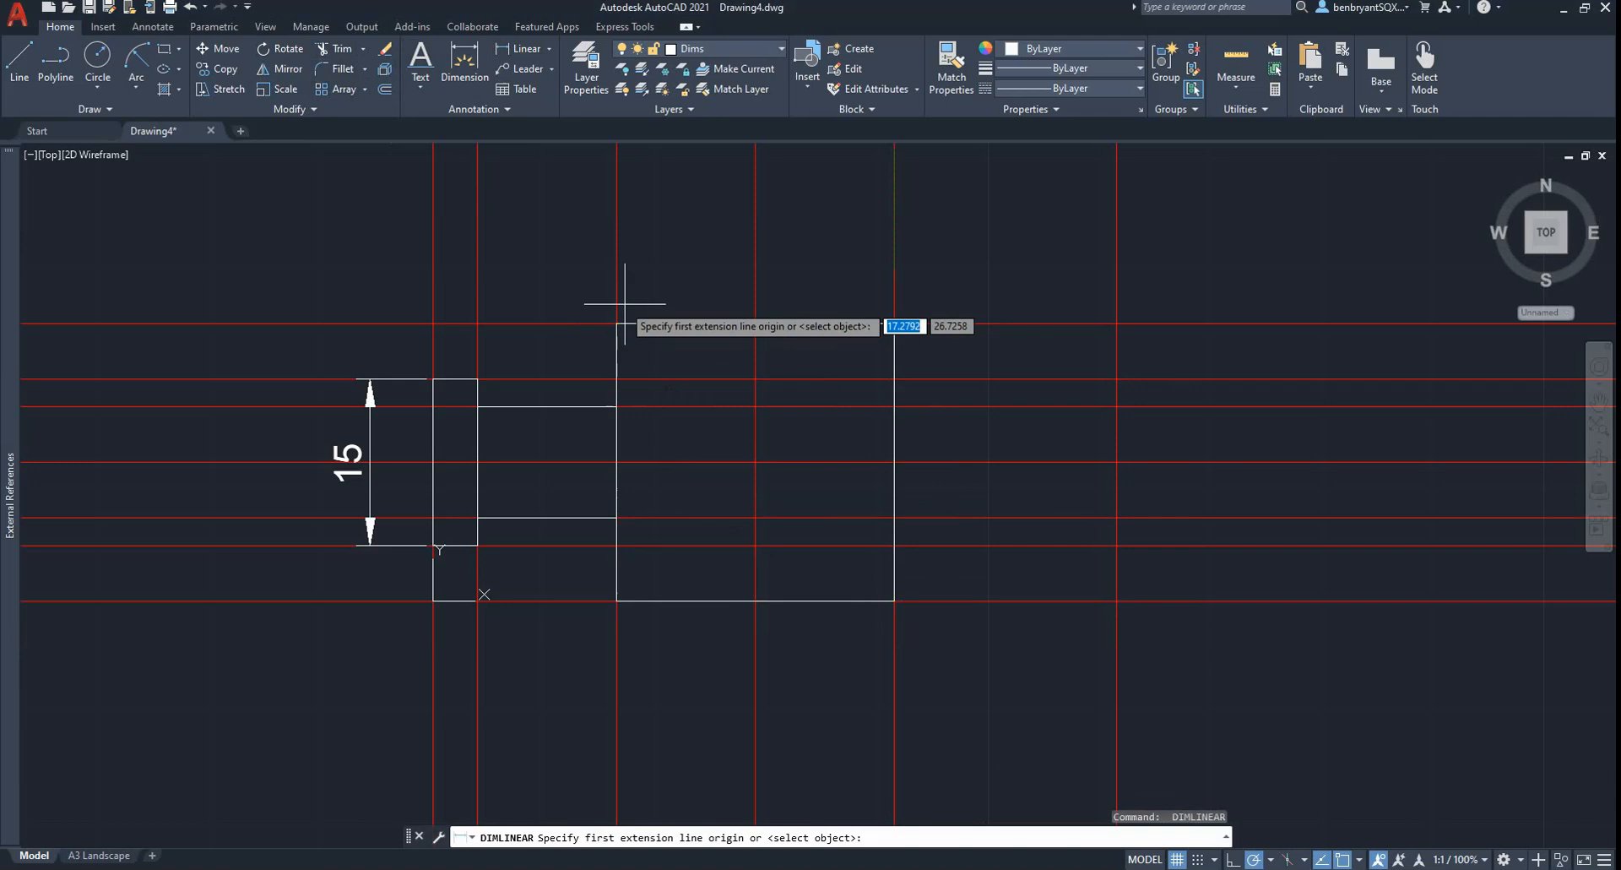
pyautogui.click(617, 323)
pyautogui.click(894, 324)
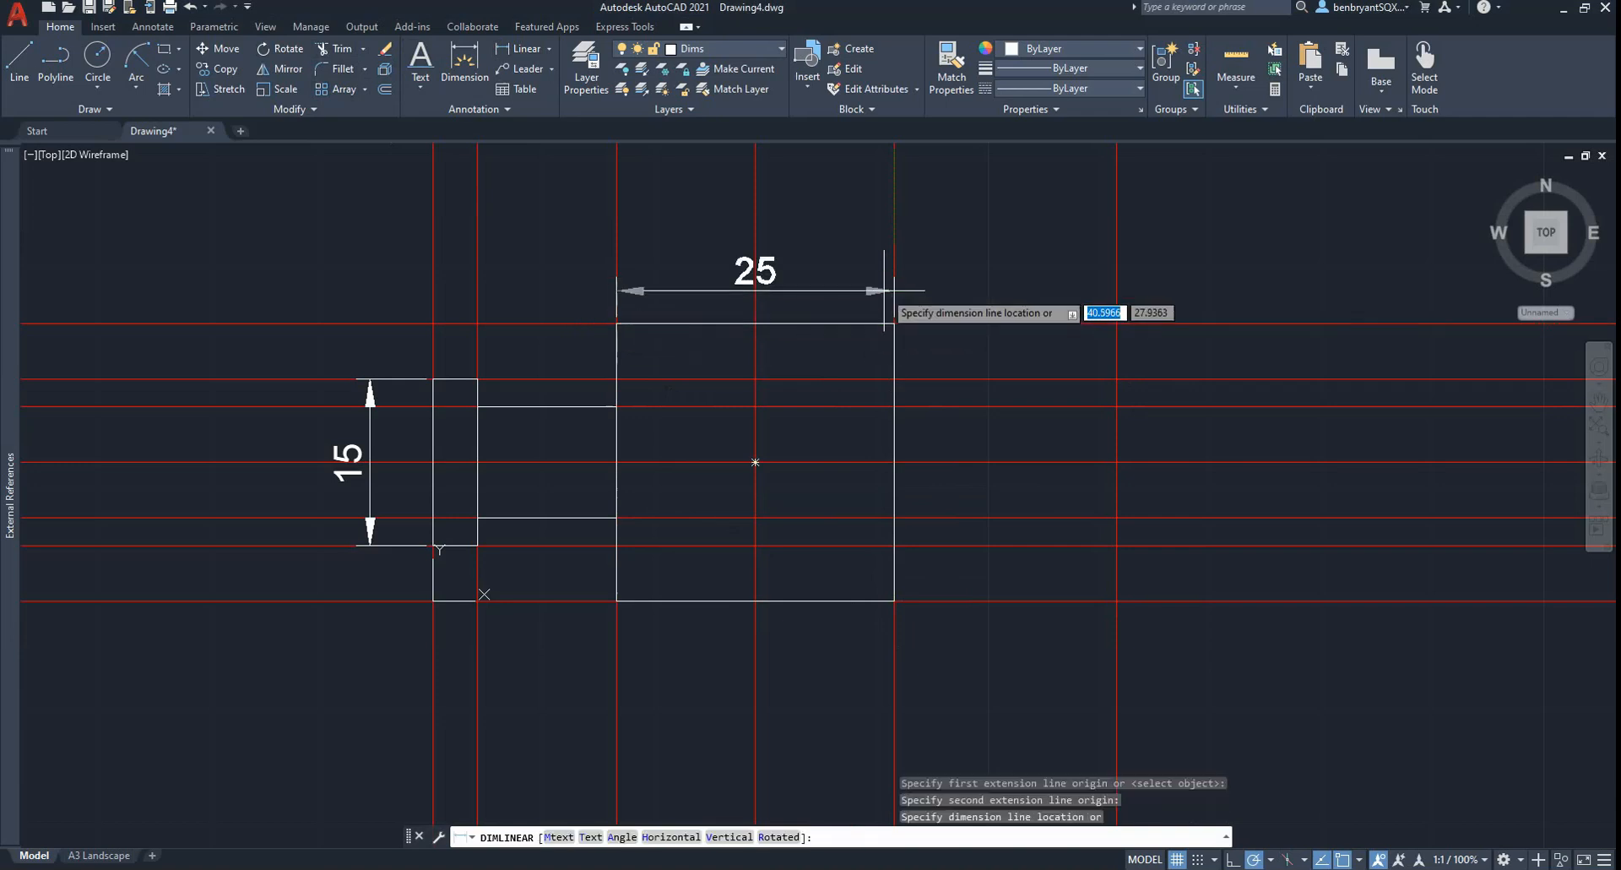
pyautogui.press('Escape')
# Consult the PDF and draw the right shaft rectangle from the block to the last vertical line, between the horizontal lines nearest the centre line
pyautogui.hotkey('alt', 'Tab')
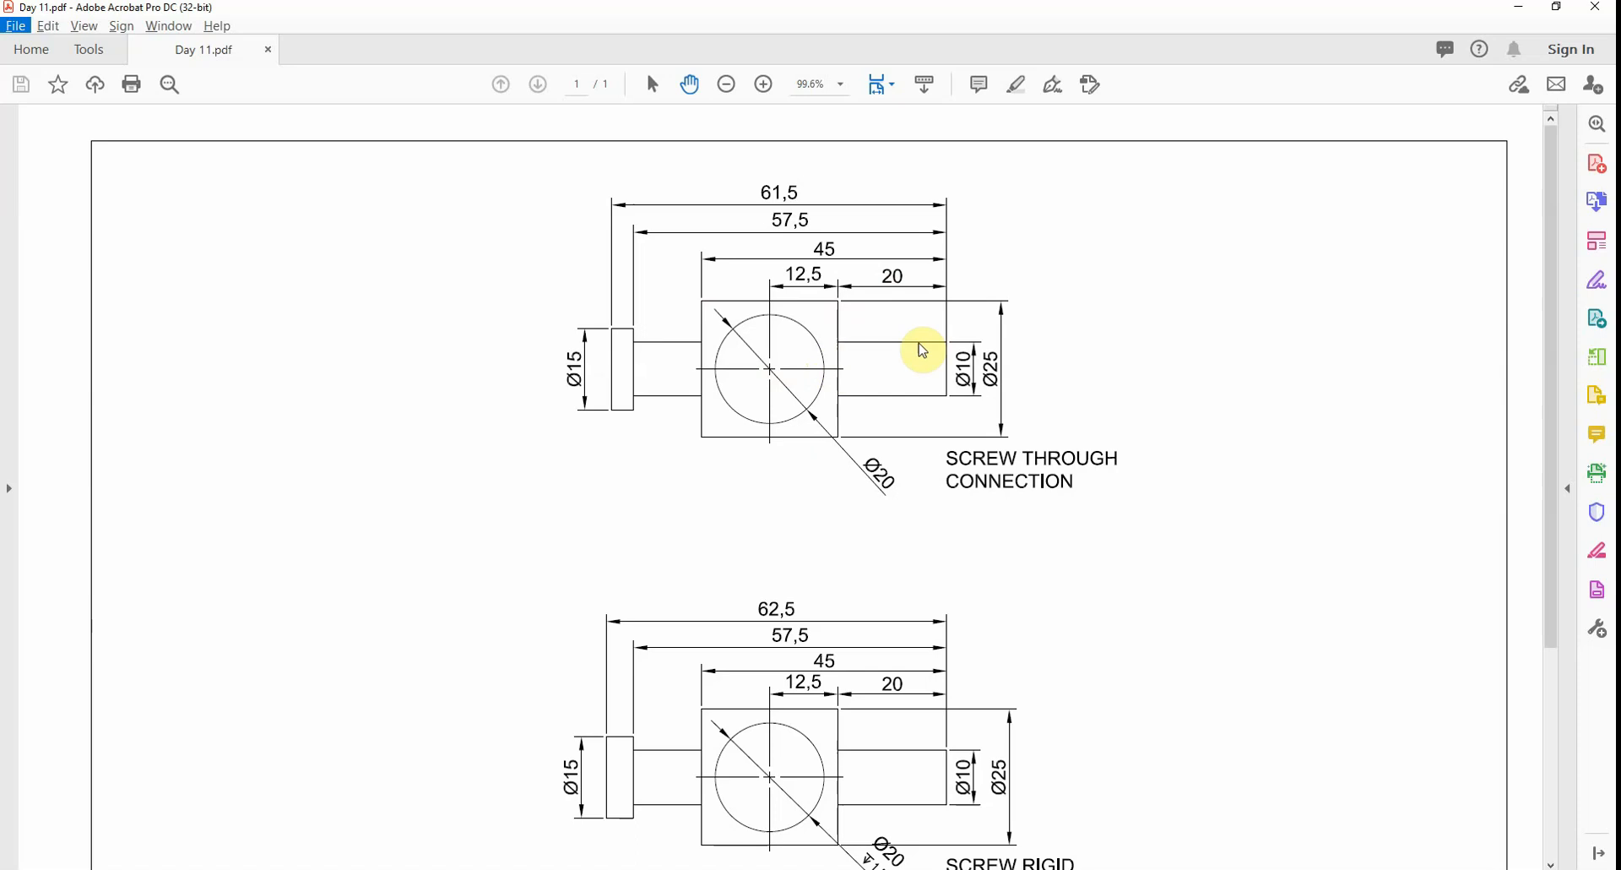
pyautogui.hotkey('alt', 'Tab')
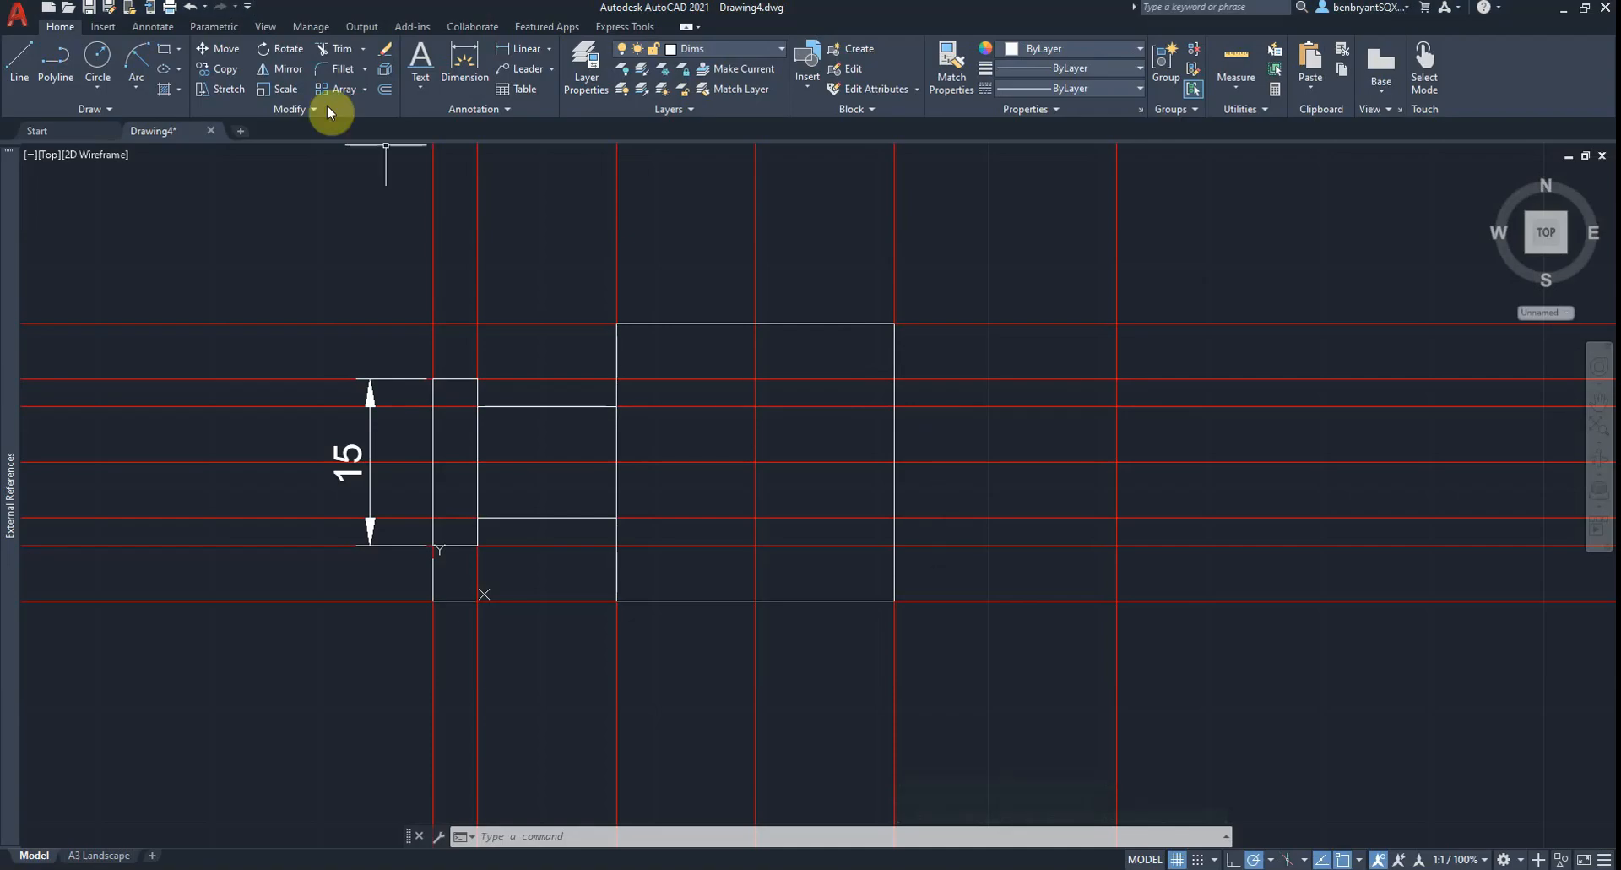
pyautogui.click(163, 56)
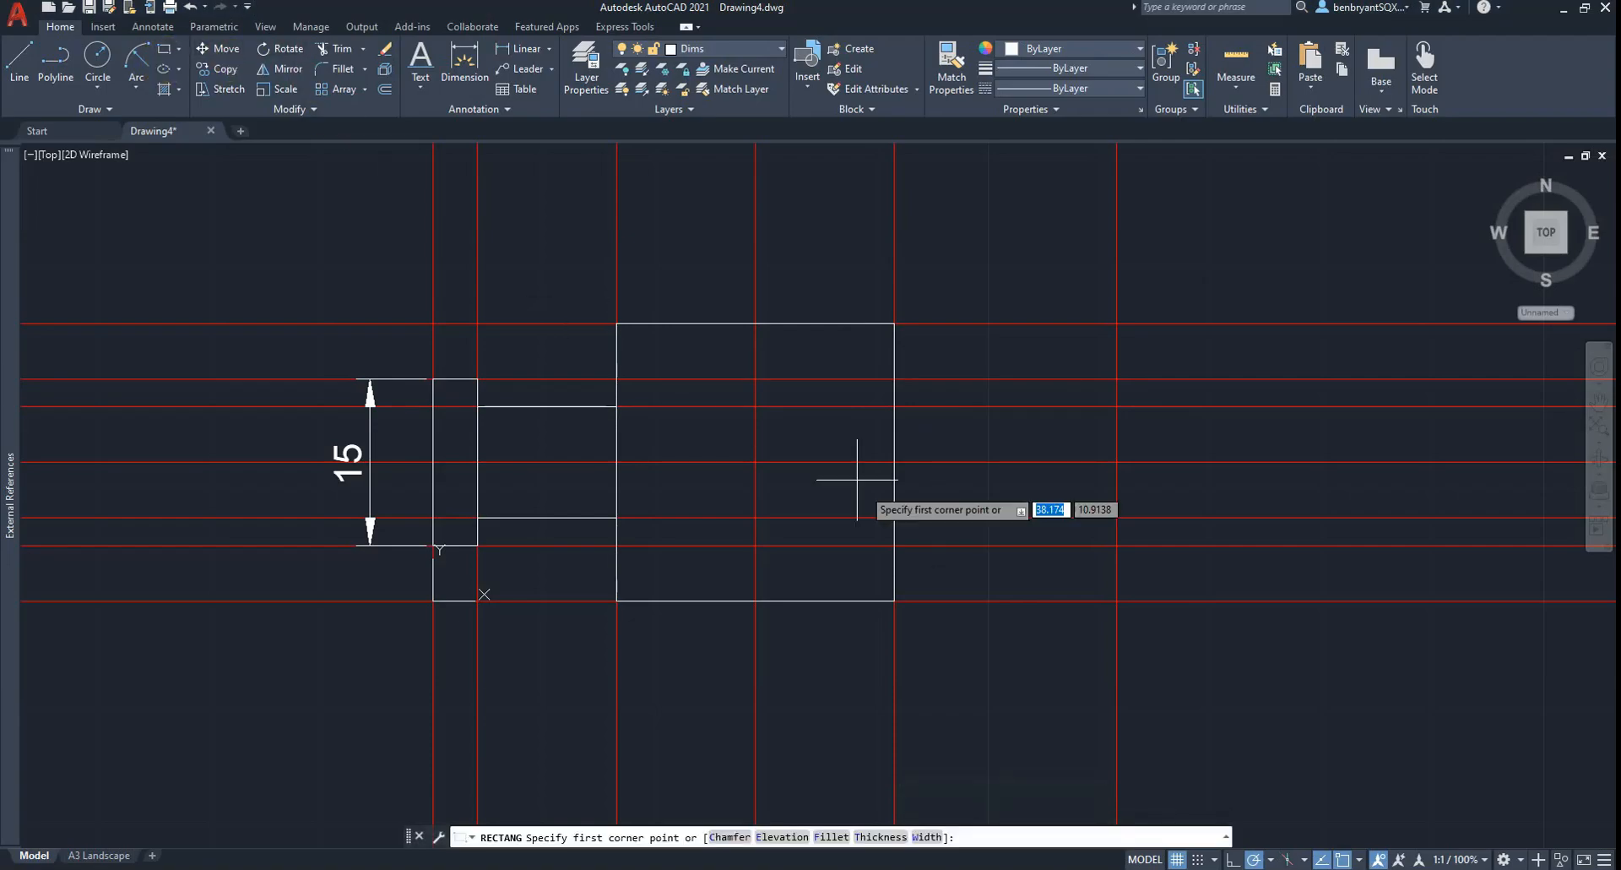
pyautogui.click(894, 517)
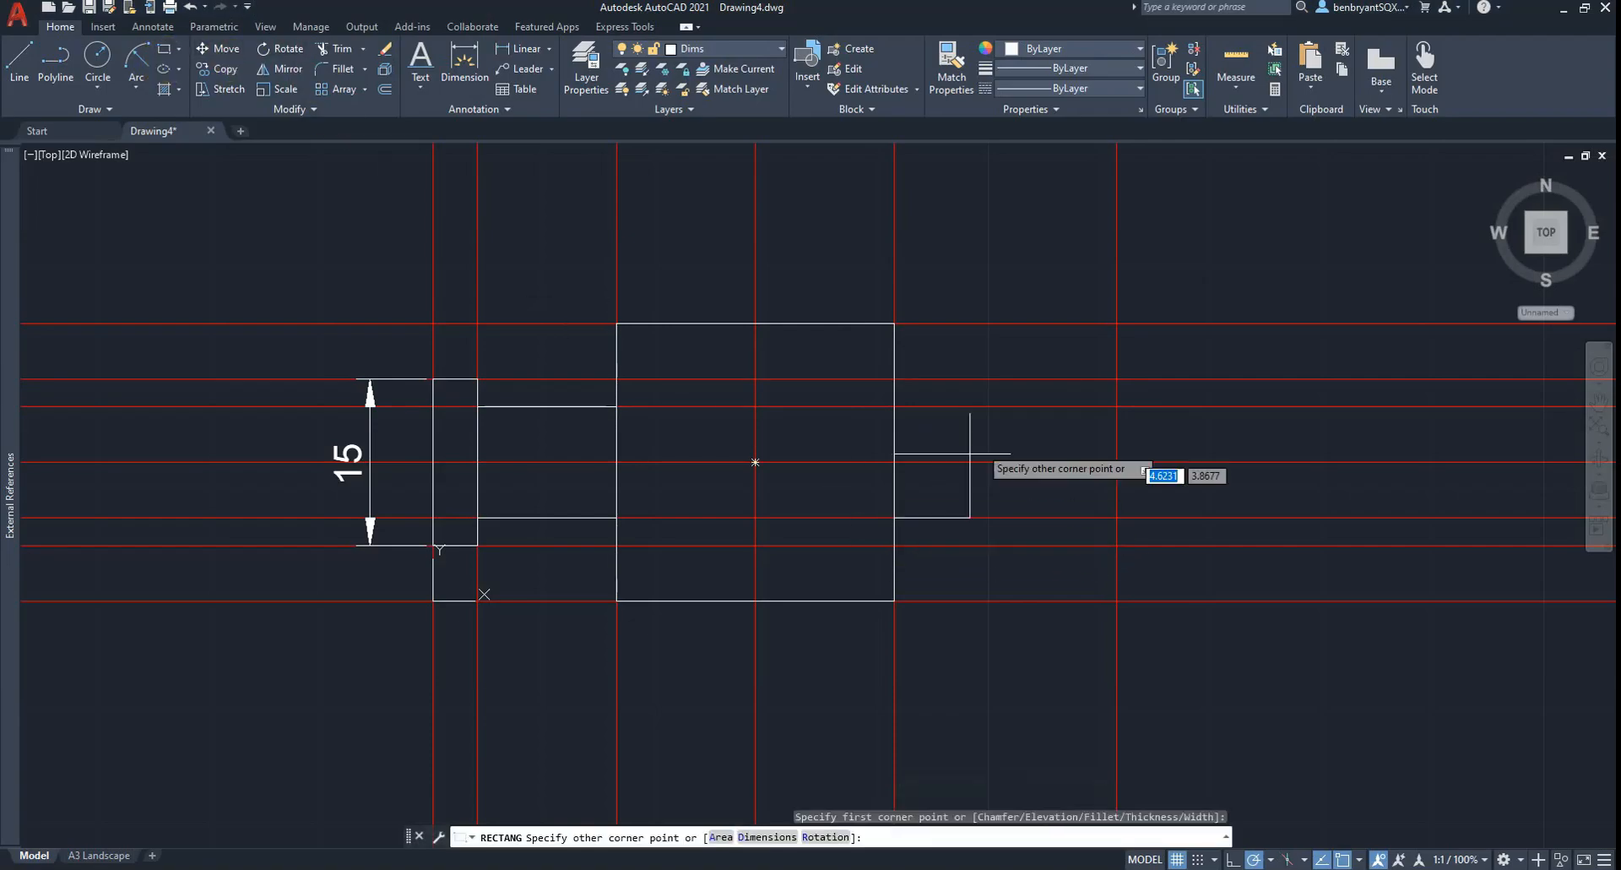
pyautogui.click(1116, 406)
# Add a vertical linear dimension for the shaft height beyond the right shaft's free end
pyautogui.click(445, 51)
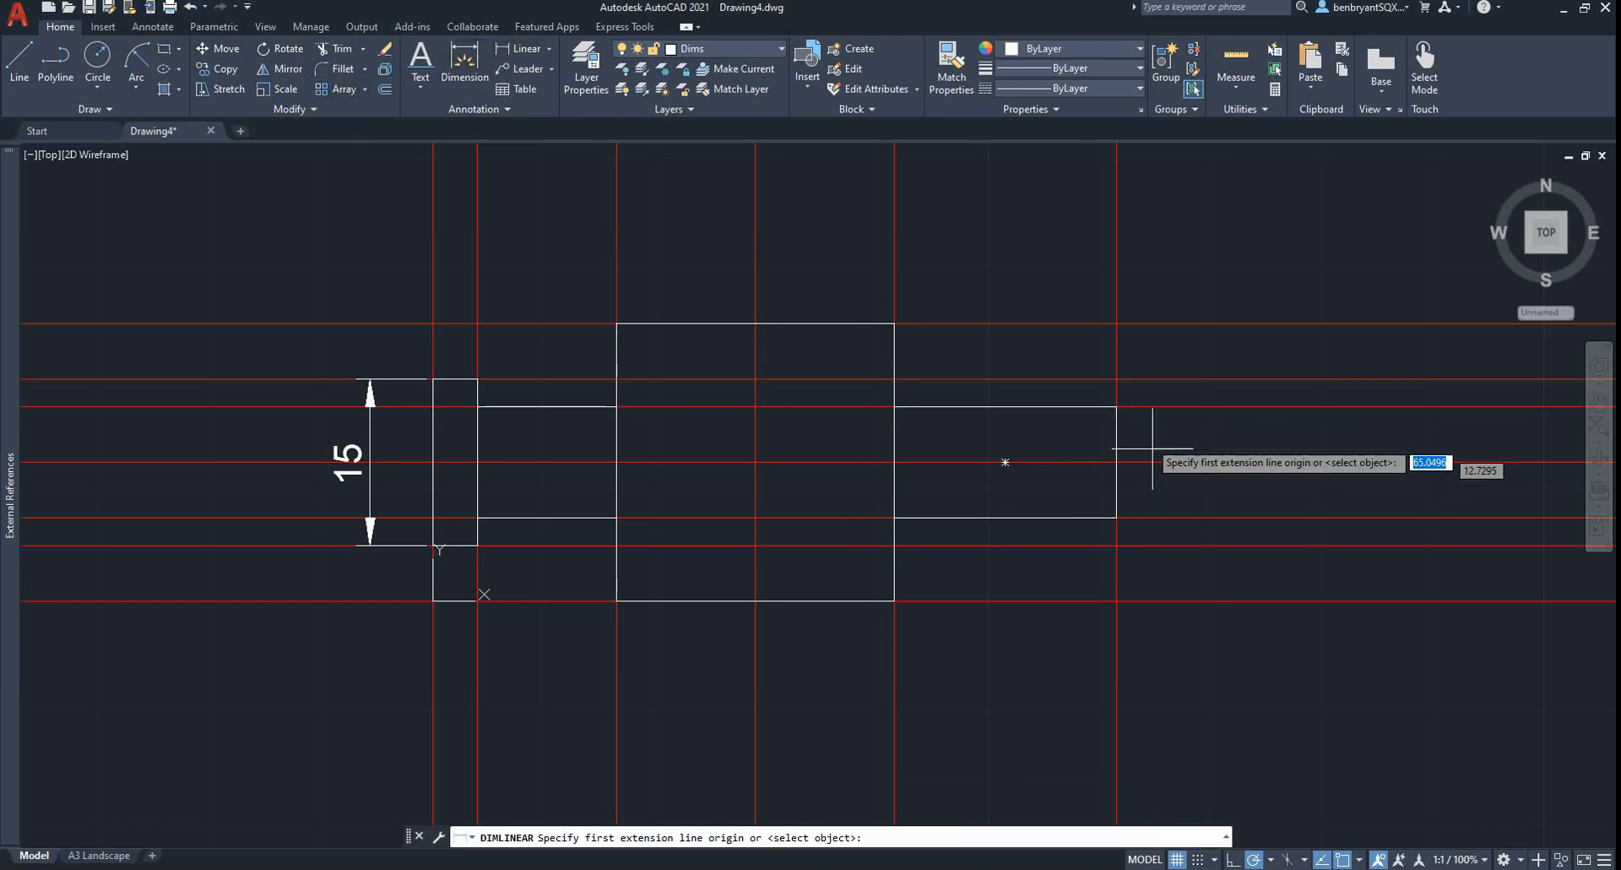
pyautogui.click(1116, 406)
pyautogui.click(1118, 515)
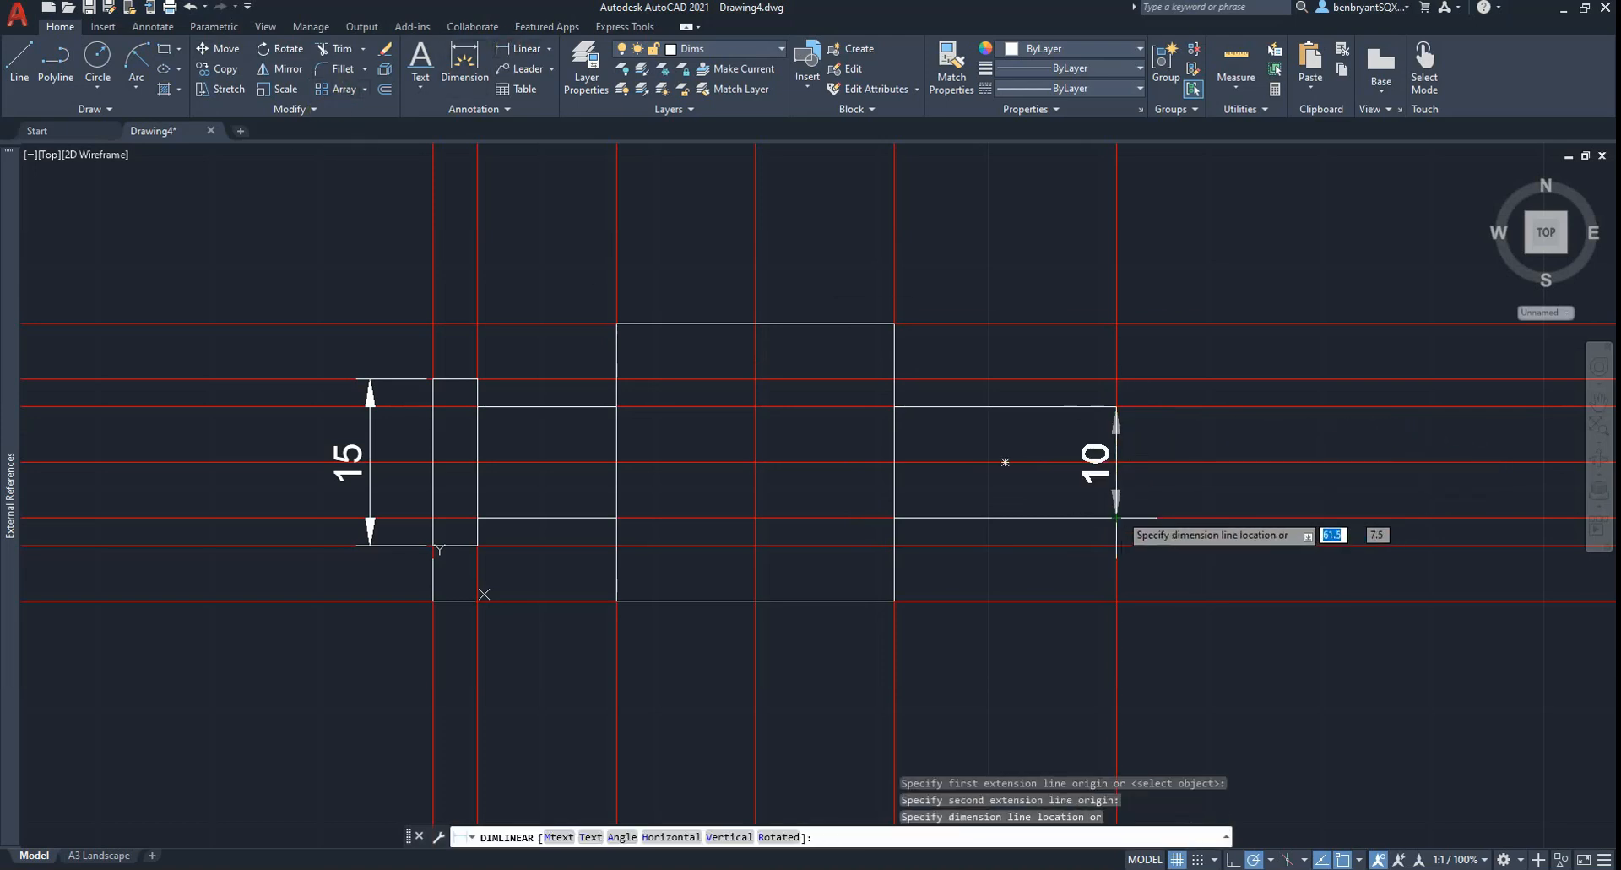
pyautogui.click(1186, 505)
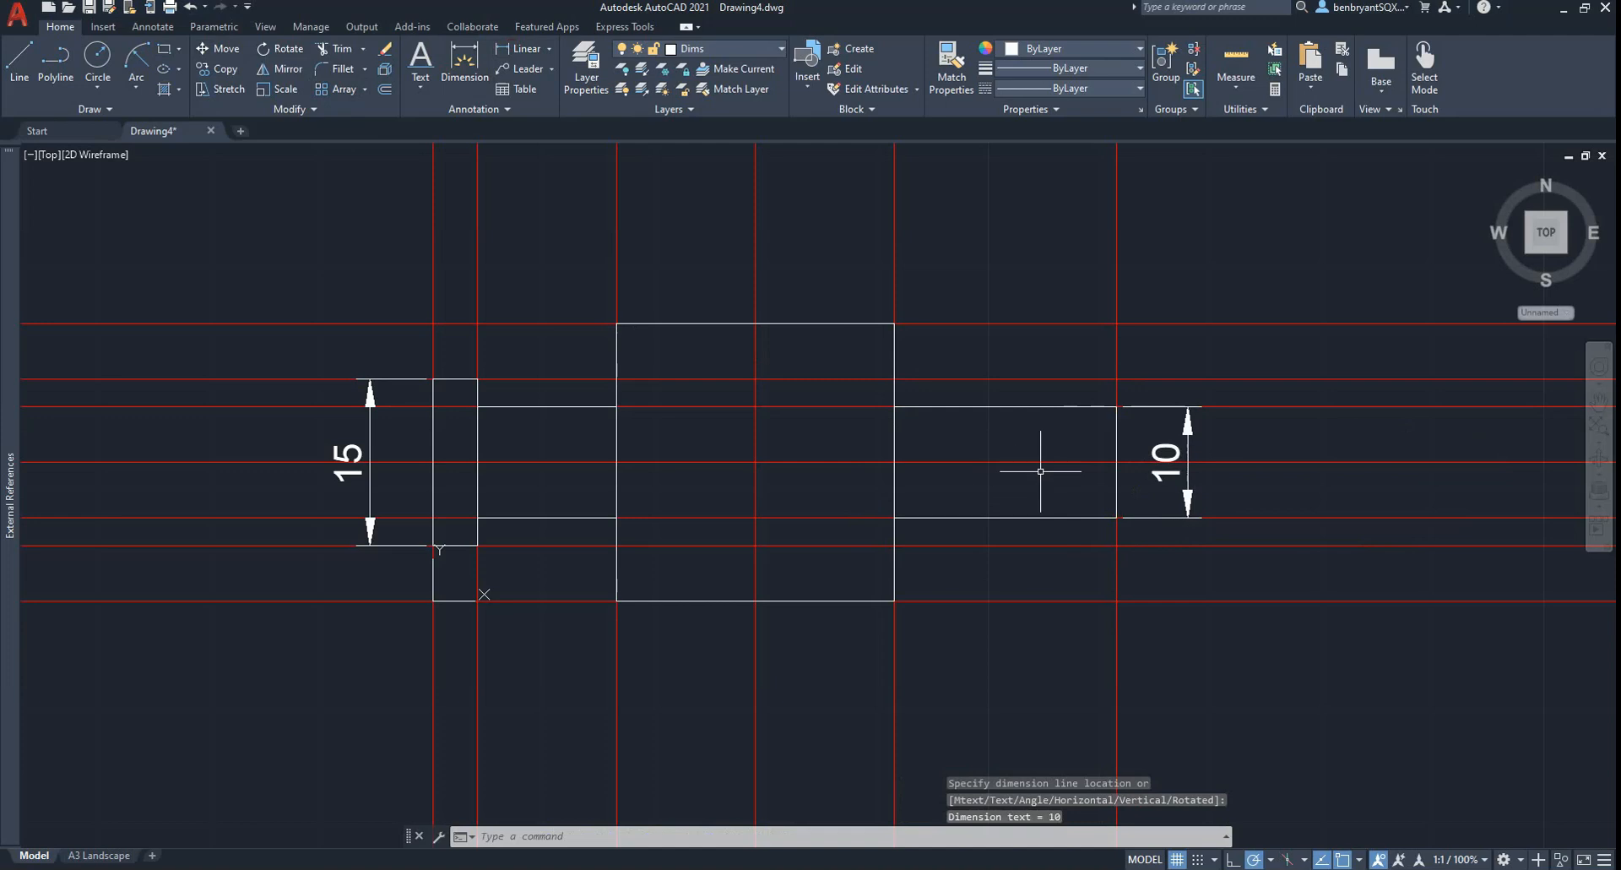
# Consult the PDF and add an overall length dimension above the part, from the right shaft's end to the head's outer edge
pyautogui.press('Return')
pyautogui.hotkey('alt', 'Tab')
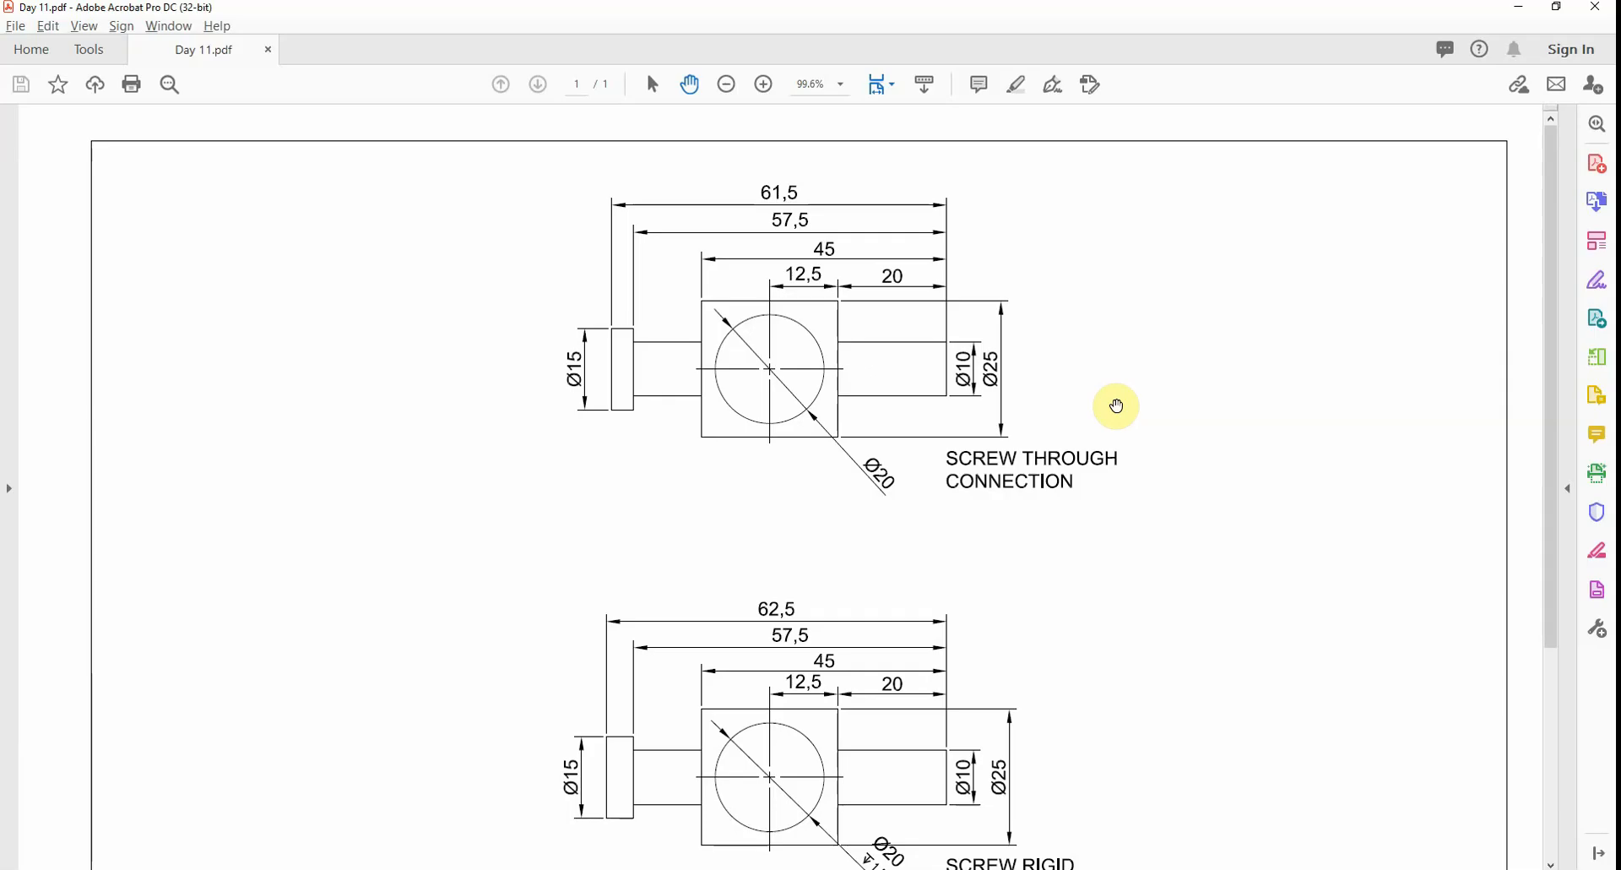
pyautogui.hotkey('alt', 'Tab')
pyautogui.click(1116, 406)
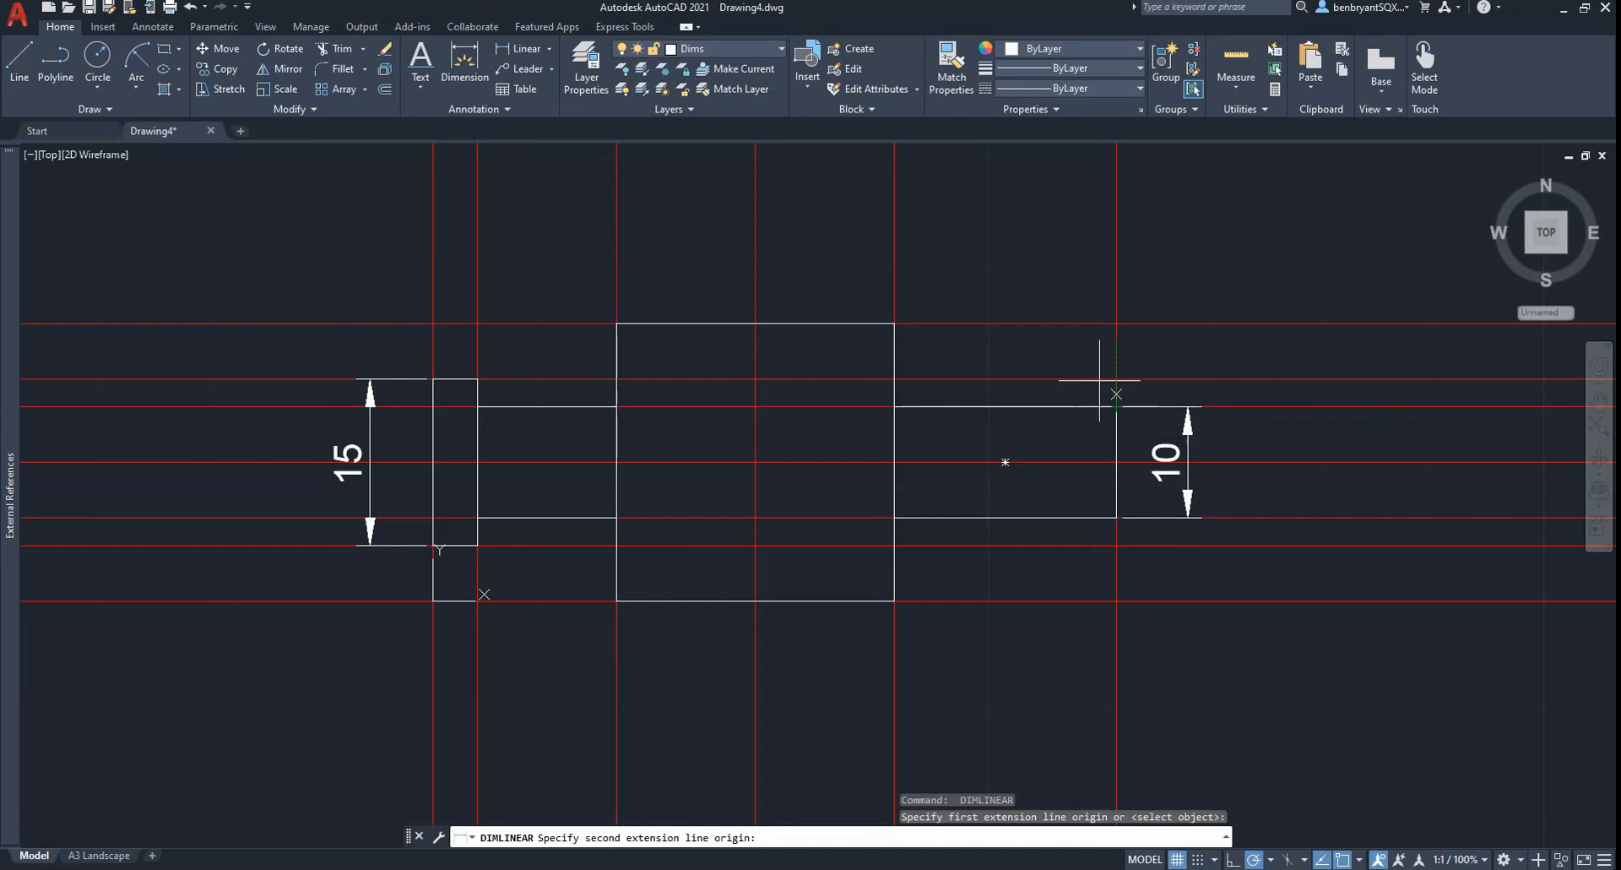
pyautogui.click(433, 378)
pyautogui.moveTo(682, 239); pyautogui.dragTo(676, 349, button='middle')
pyautogui.click(678, 275)
# Consult the PDF and add a horizontal dimension for the right shaft's length, placed between the part and the overall dimension
pyautogui.press('Return')
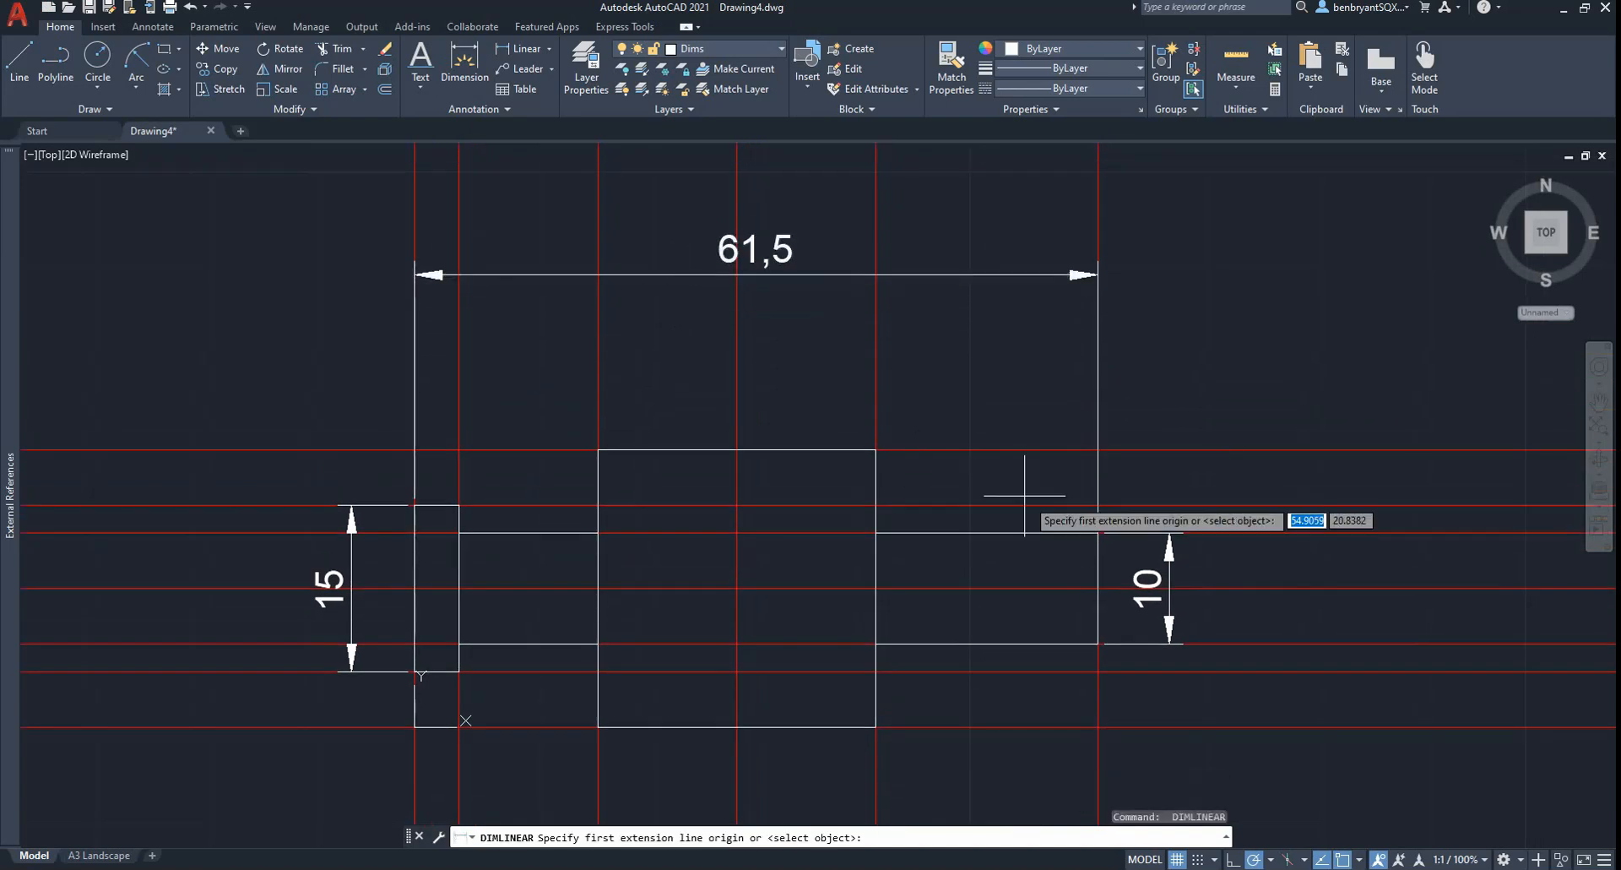
pyautogui.hotkey('alt', 'Tab')
pyautogui.hotkey('alt', 'Tab')
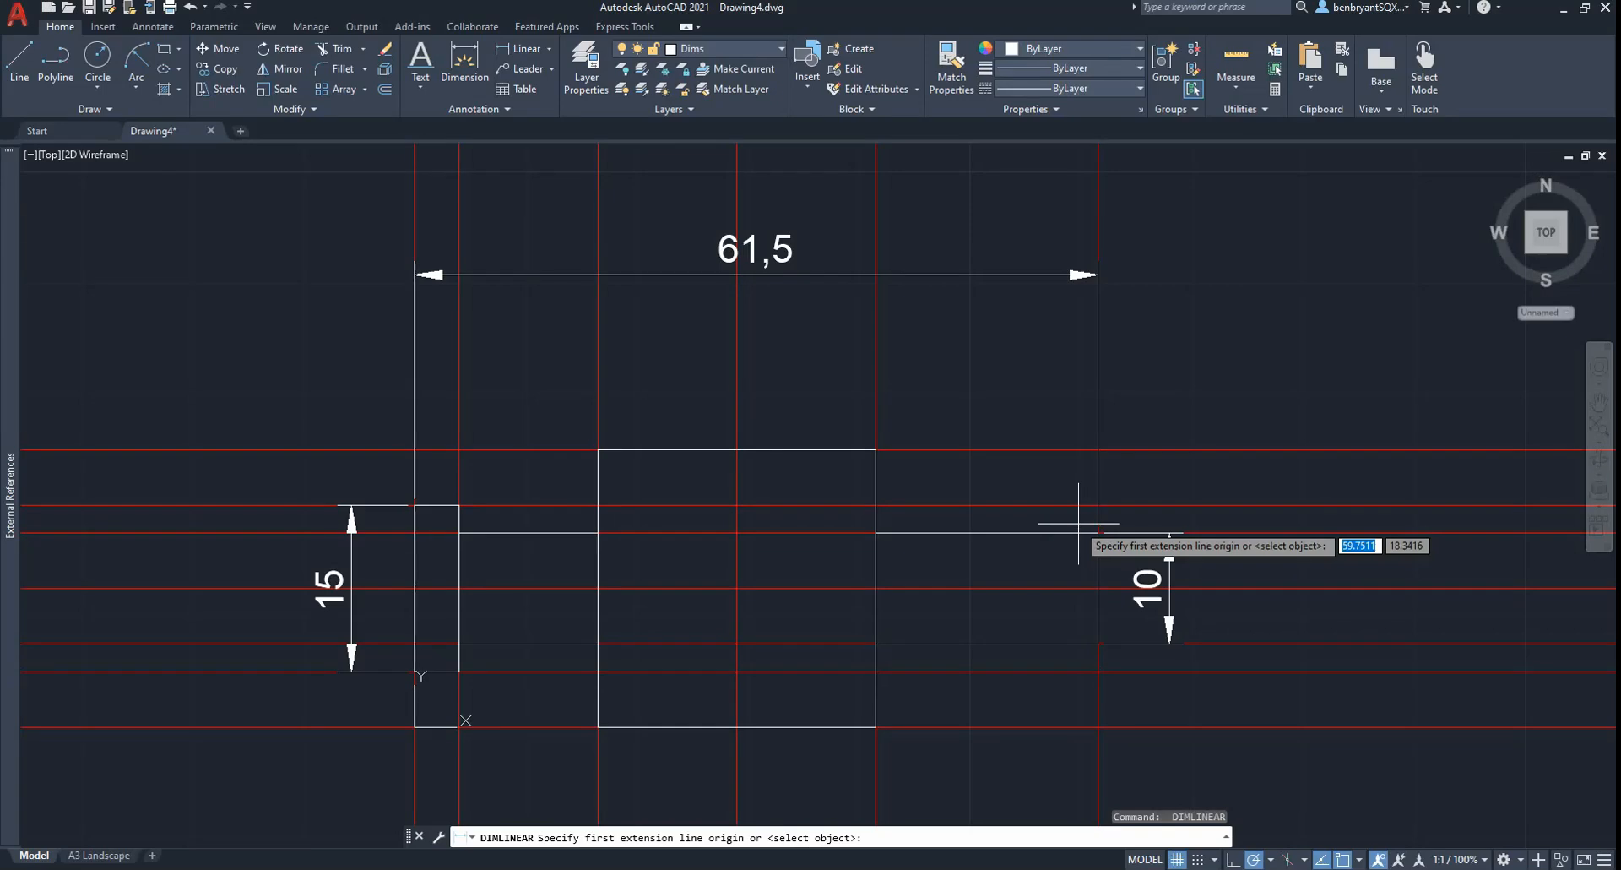
pyautogui.click(1096, 532)
pyautogui.click(876, 449)
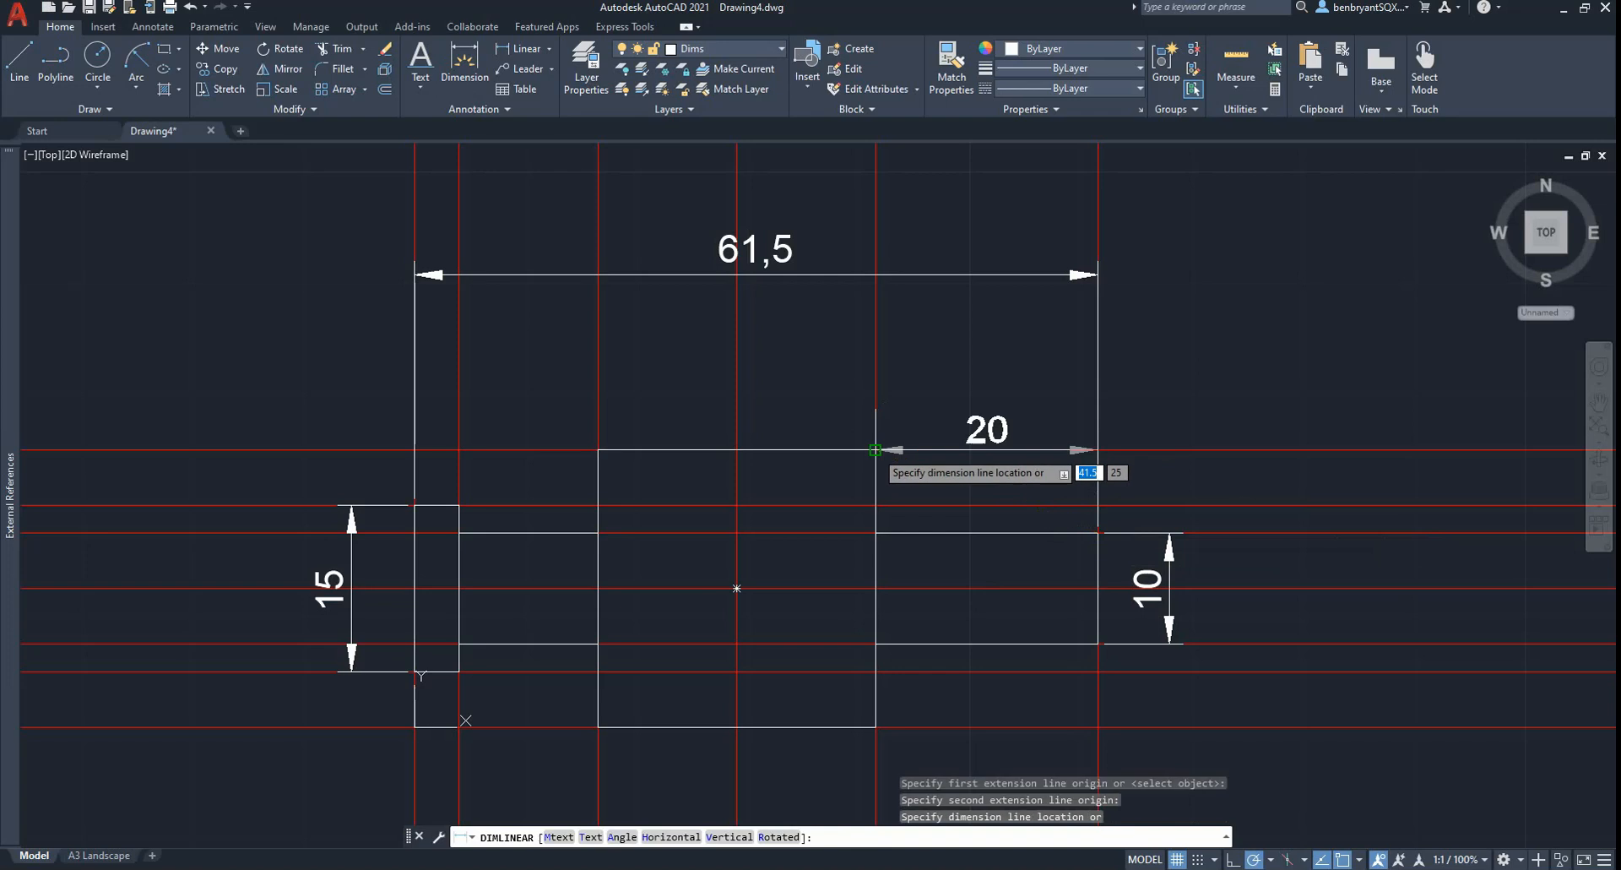
pyautogui.click(937, 395)
# Dimension the distance from the block's right edge to its vertical centre line, in line with the right shaft's length dimension
pyautogui.press('Return')
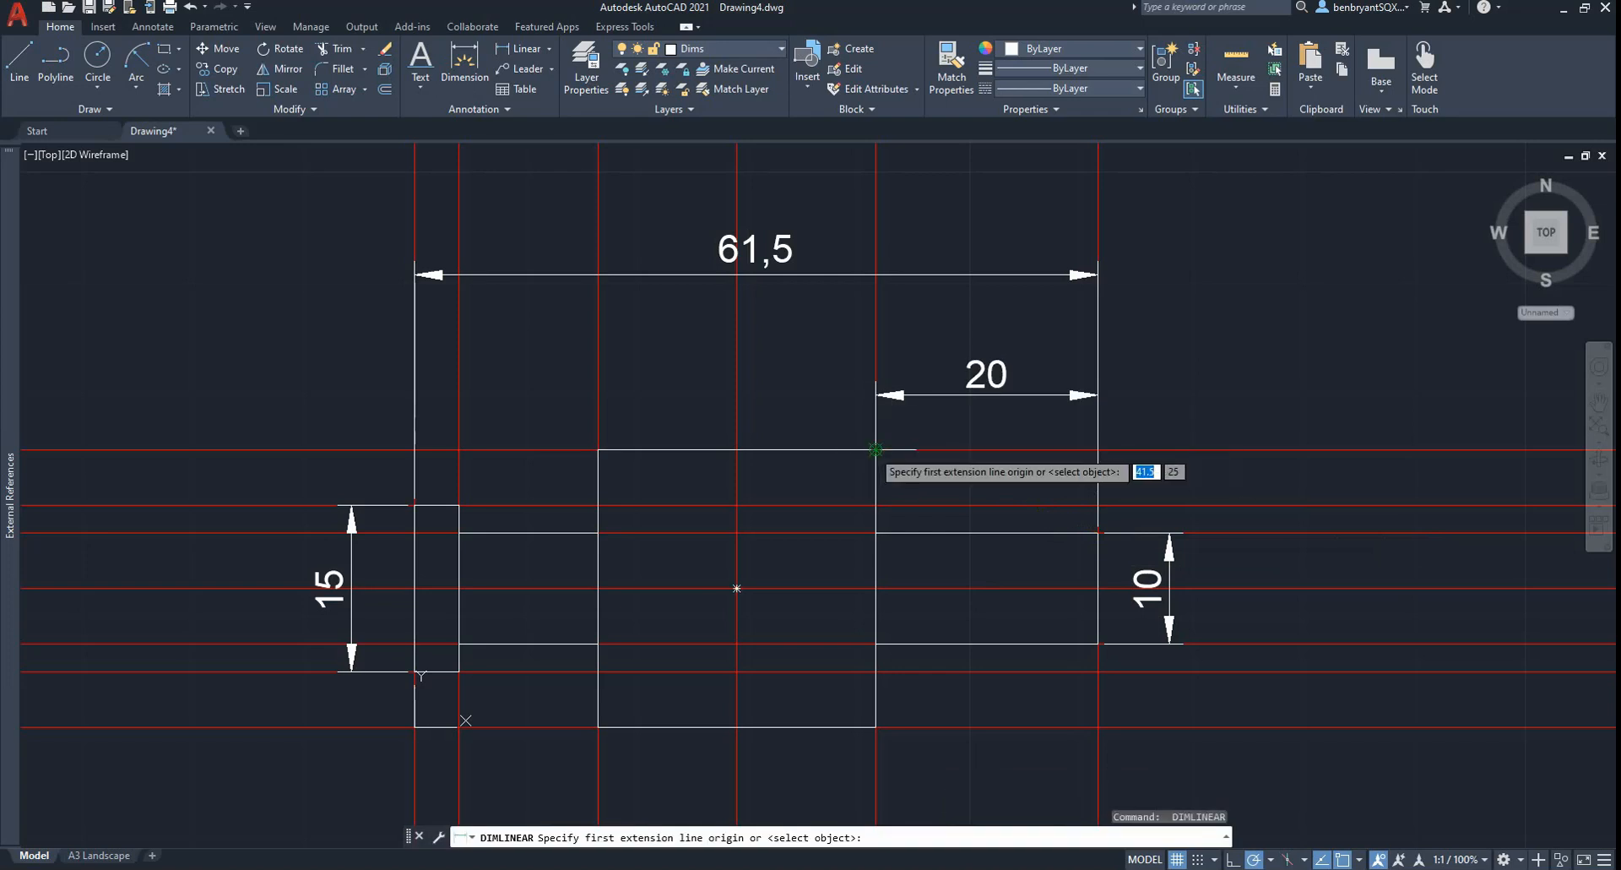
pyautogui.click(875, 450)
pyautogui.click(737, 449)
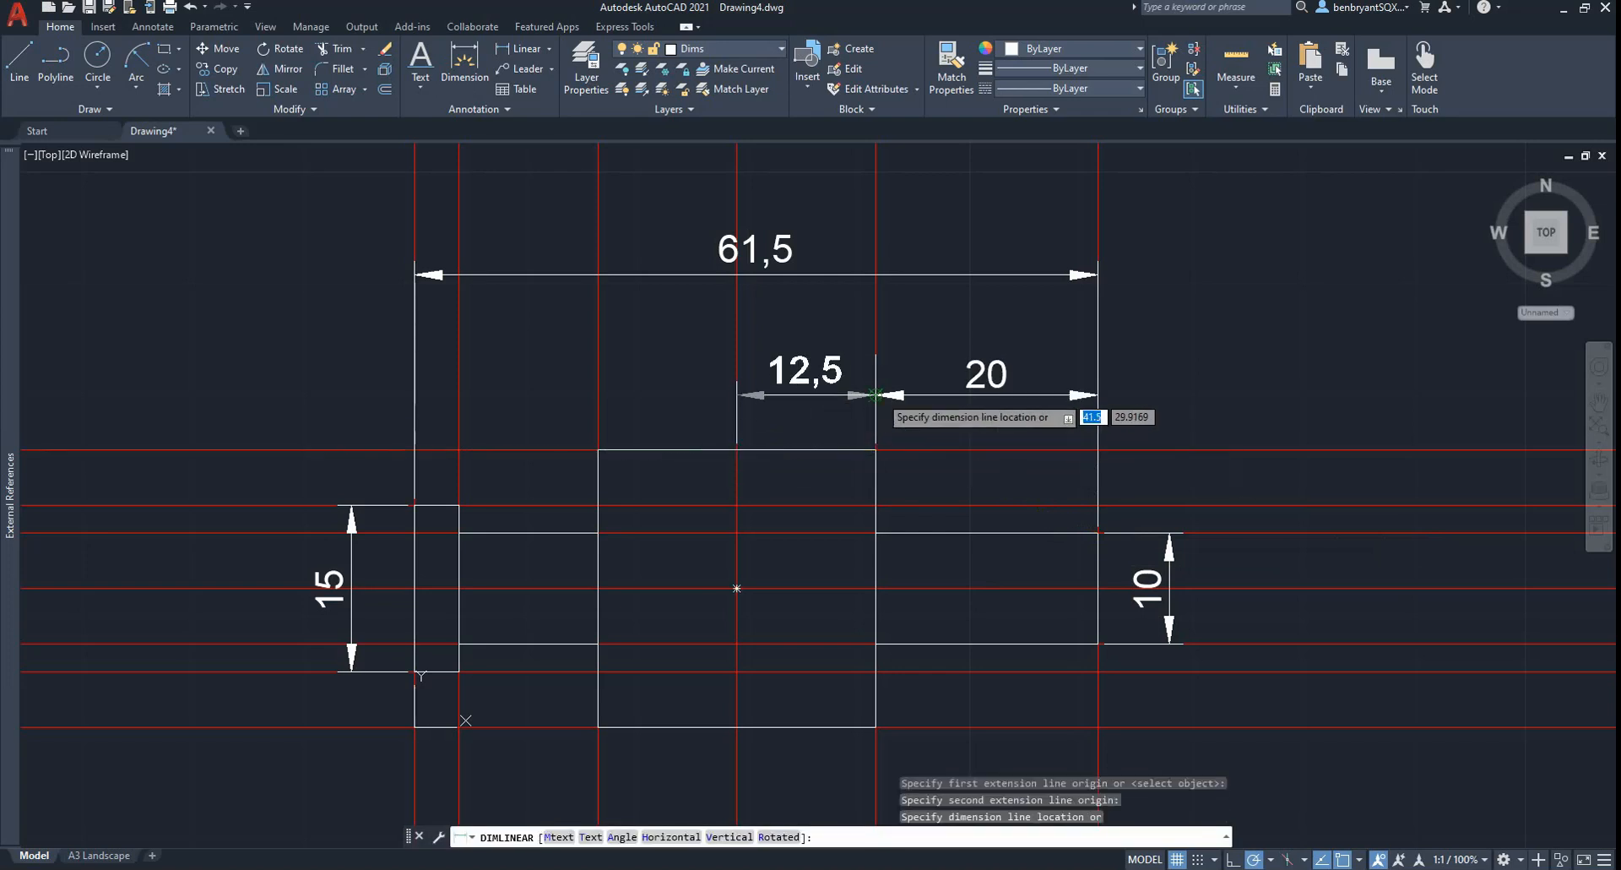
pyautogui.click(878, 394)
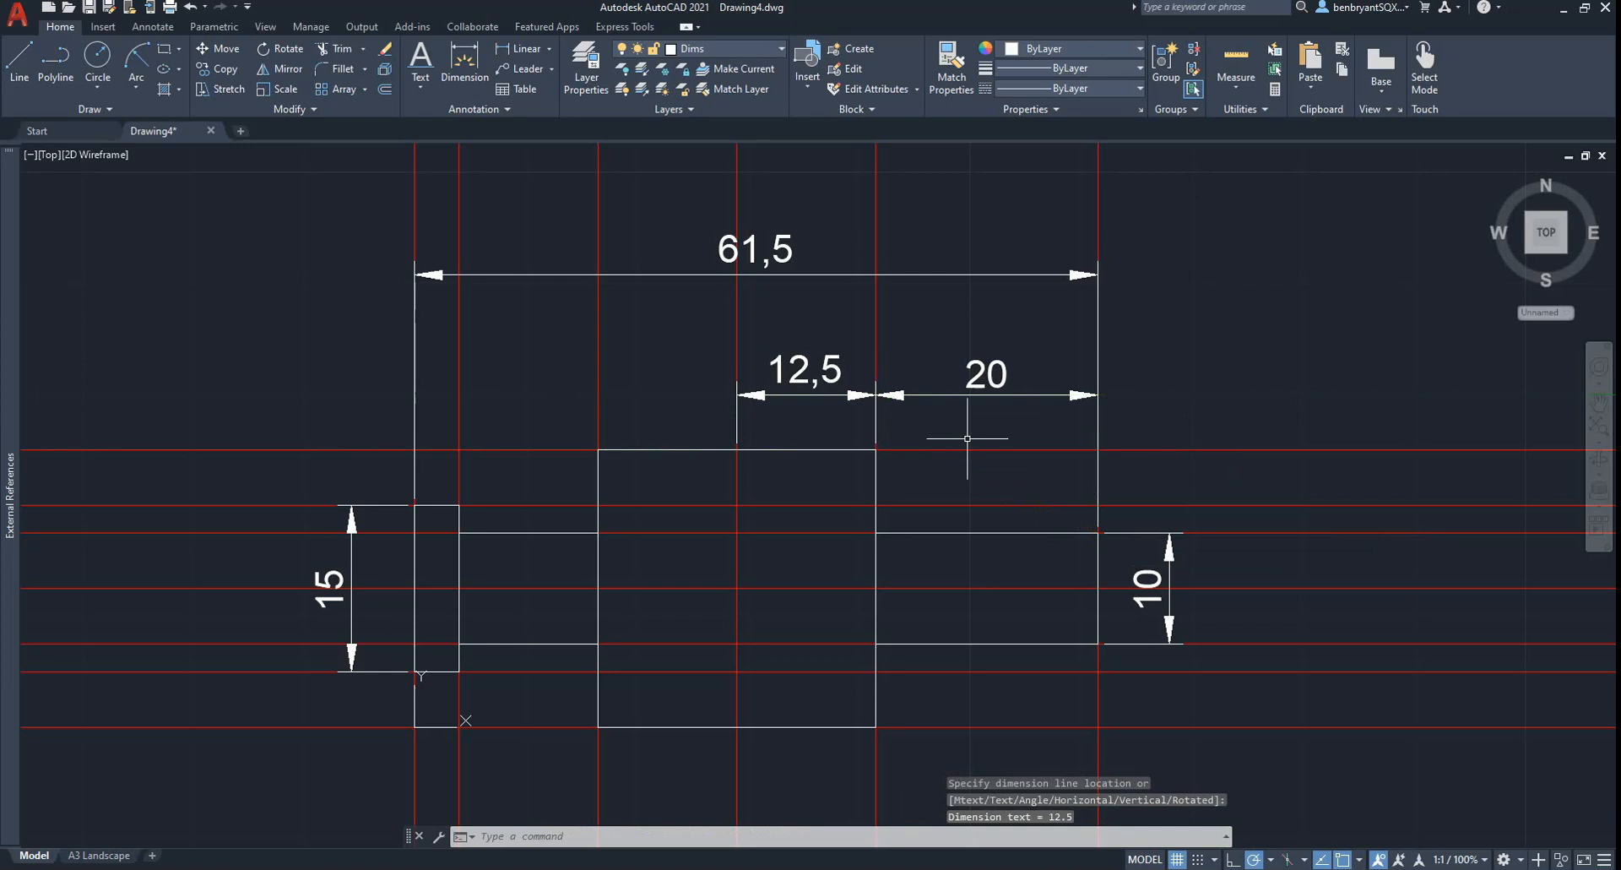
# Add a horizontal dimension from the right shaft's end to the block's left edge, placed just below the overall length dimension
pyautogui.press('Return')
pyautogui.click(1097, 532)
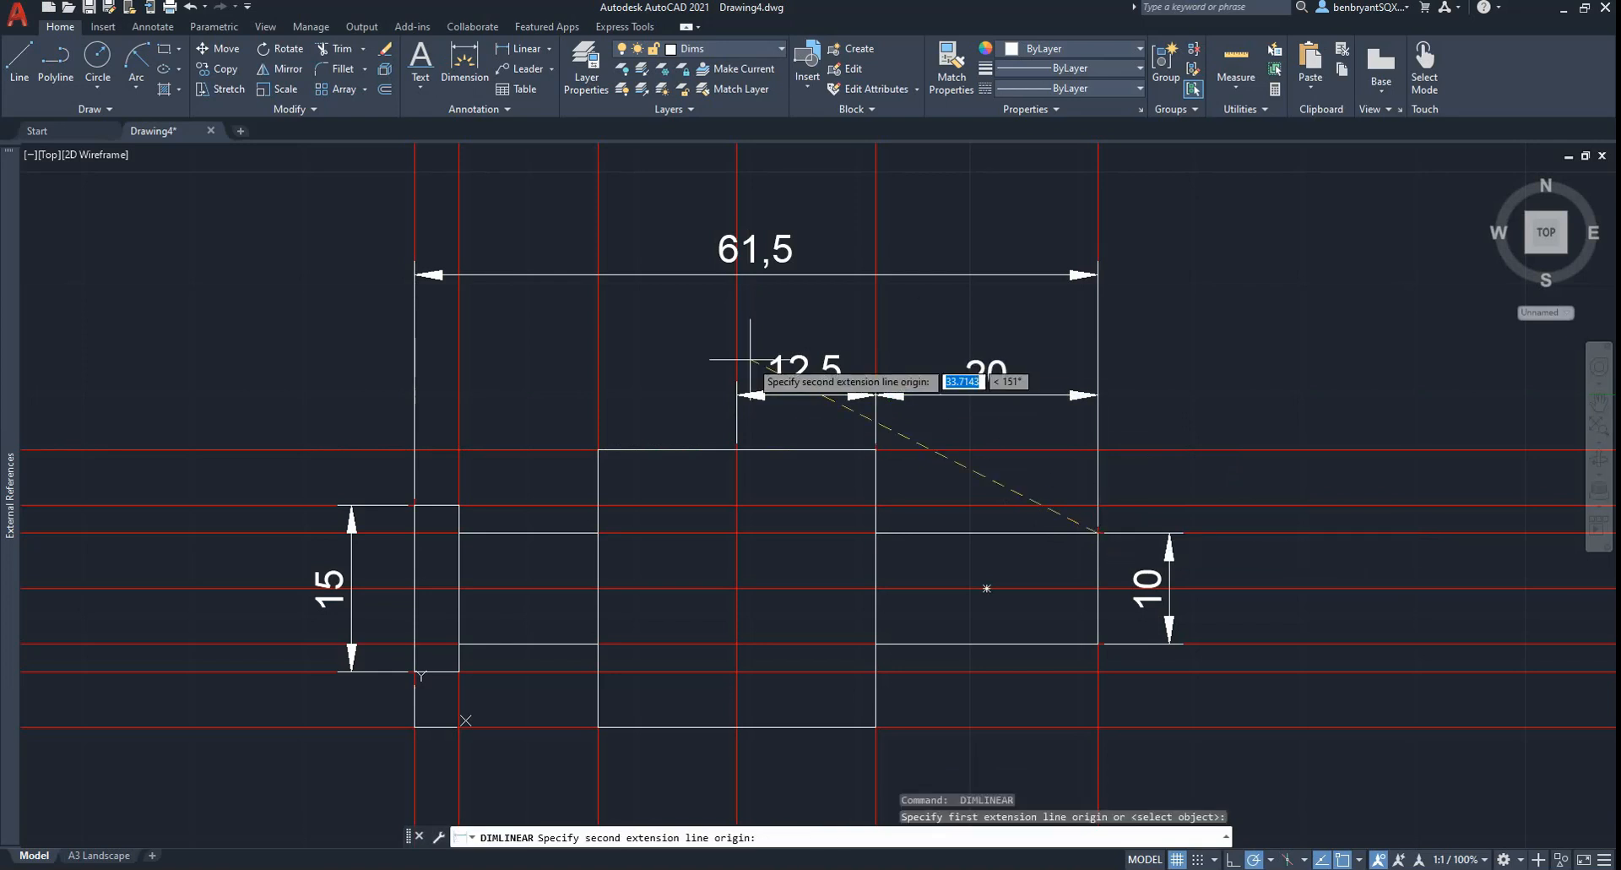
pyautogui.click(598, 450)
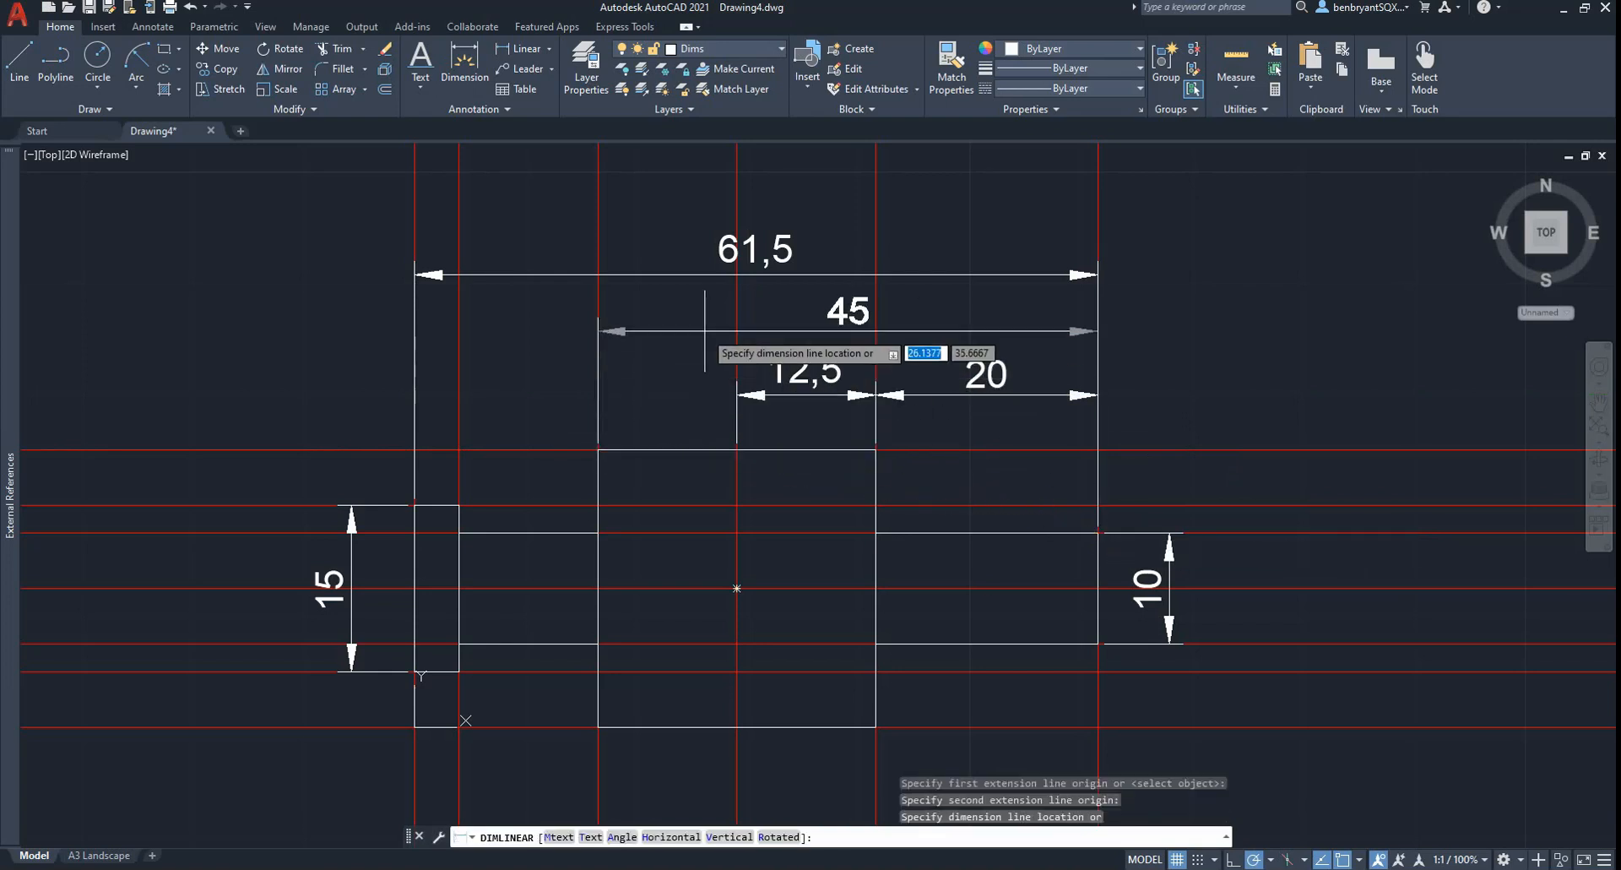
pyautogui.click(704, 330)
# Consult the PDF and add a horizontal dimension from the right shaft's end to the head's inner edge, above the block's dimension
pyautogui.hotkey('alt', 'Tab')
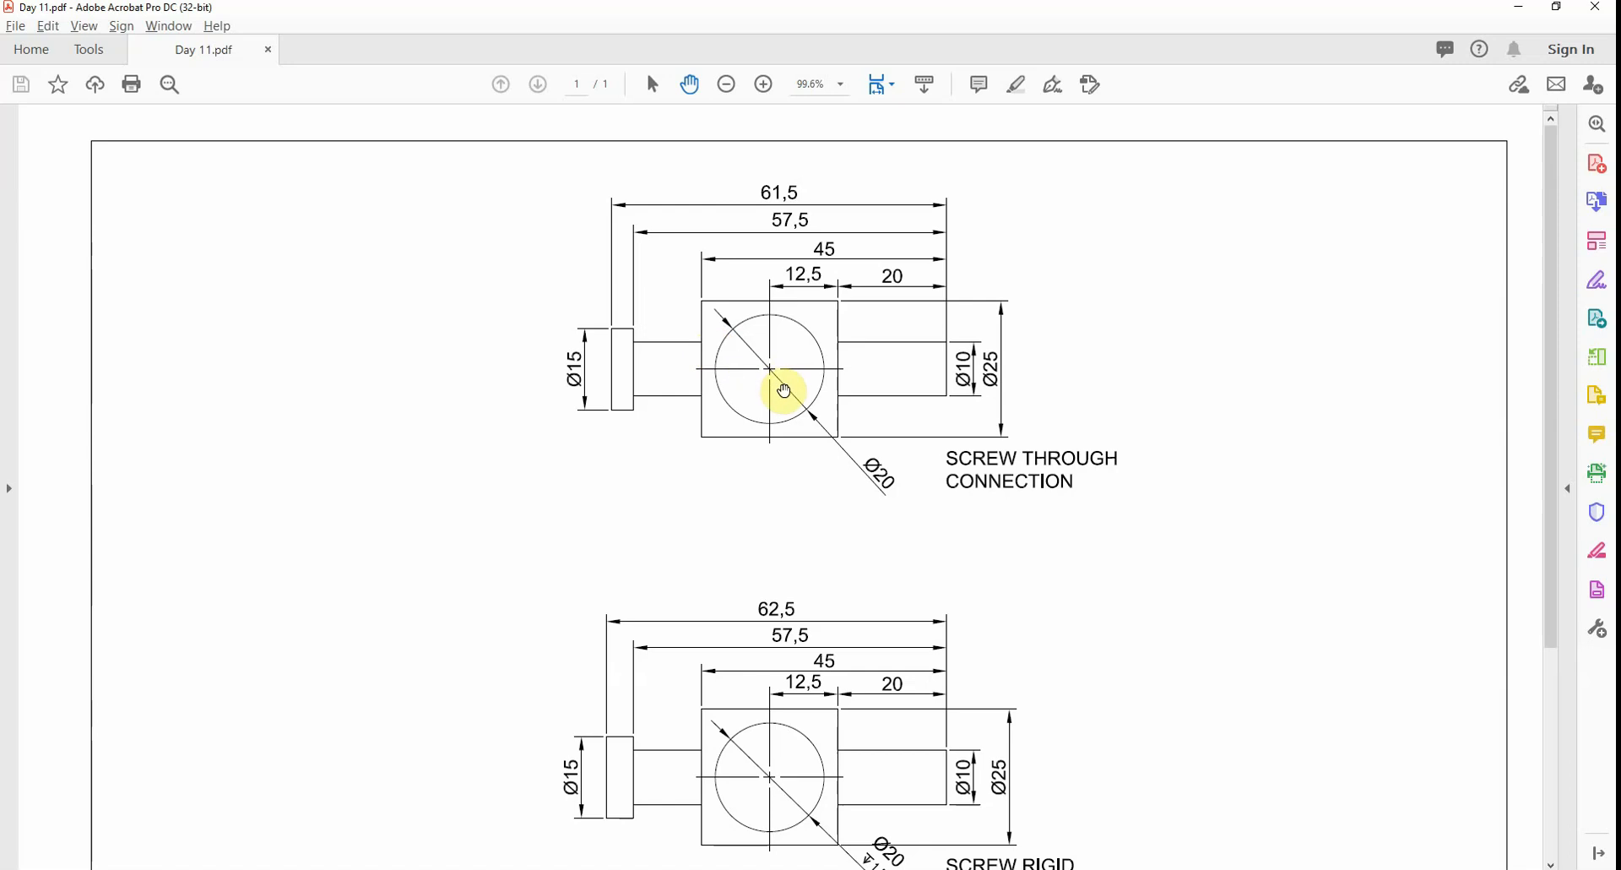
pyautogui.hotkey('alt', 'Tab')
pyautogui.press('Return')
pyautogui.click(1097, 532)
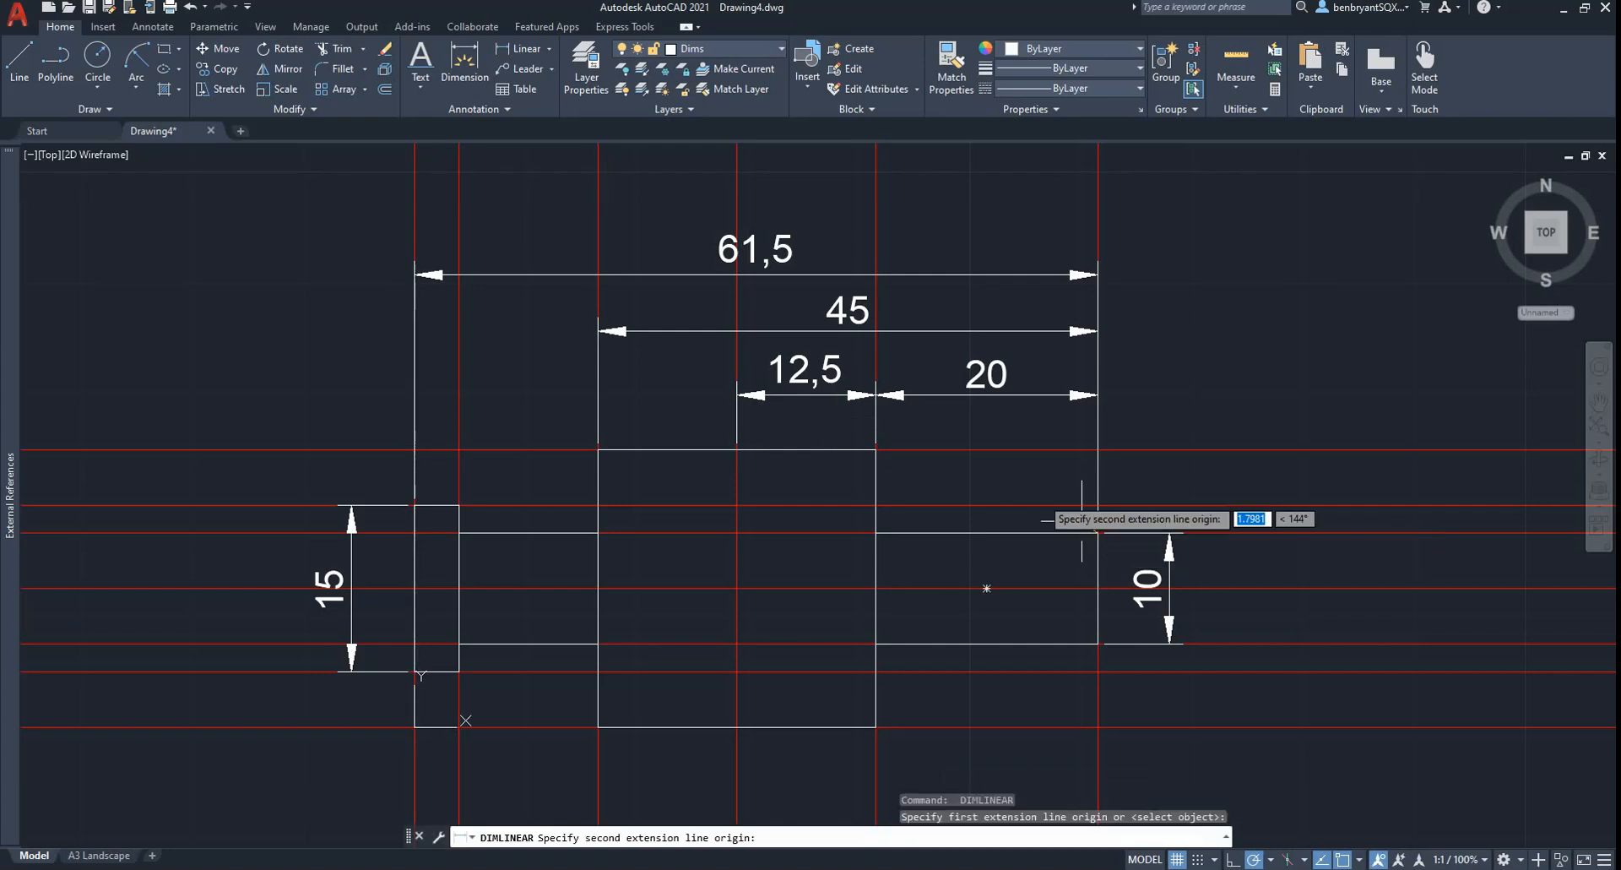
pyautogui.click(460, 504)
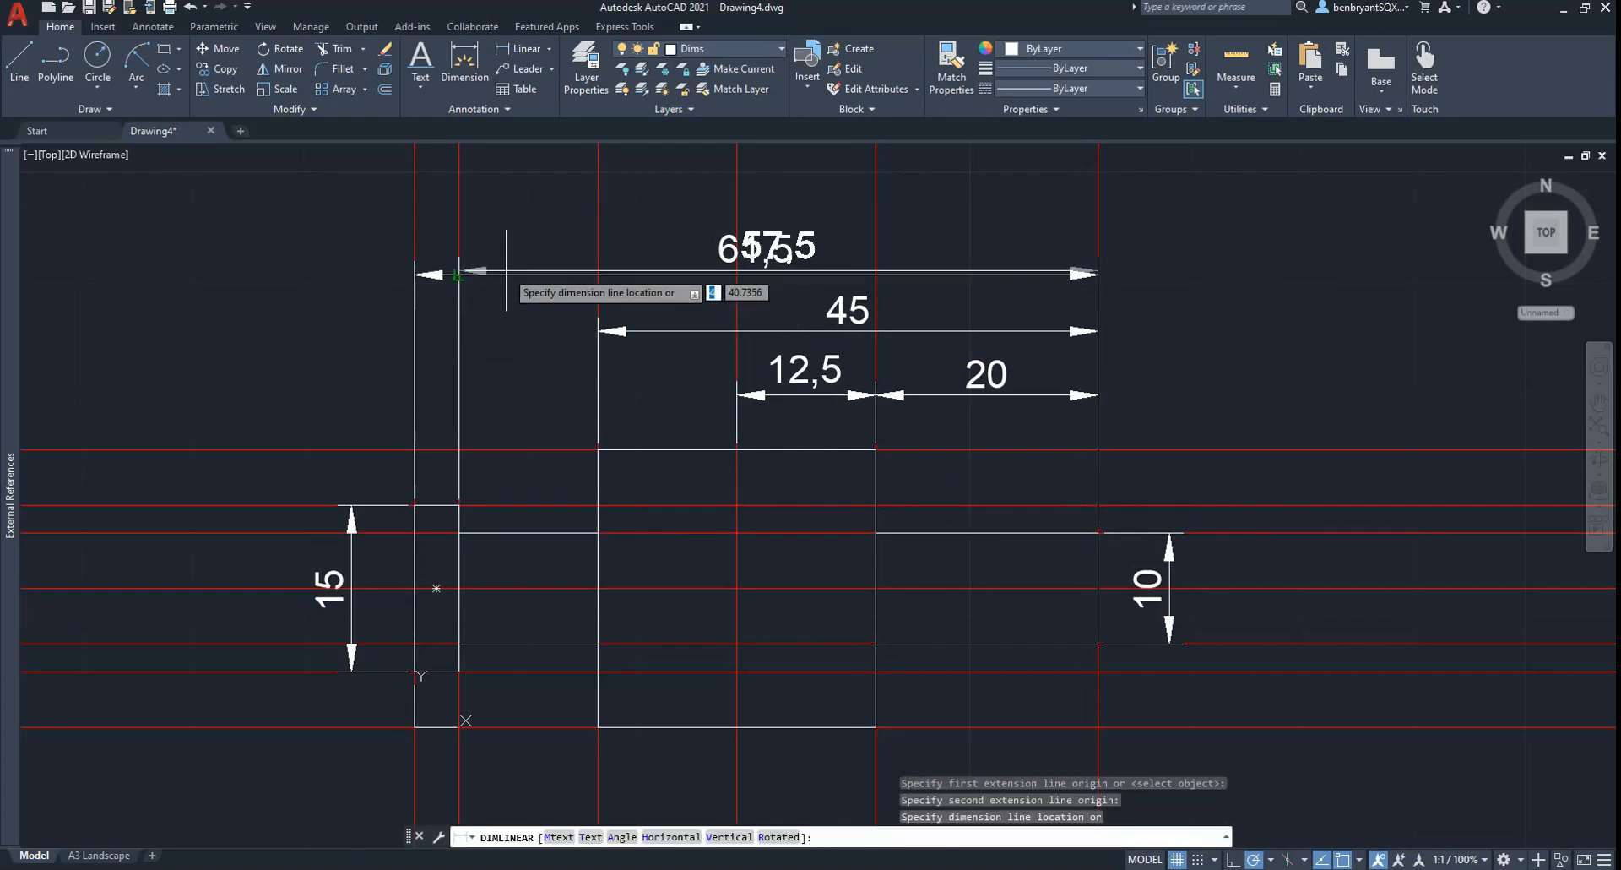
pyautogui.click(477, 274)
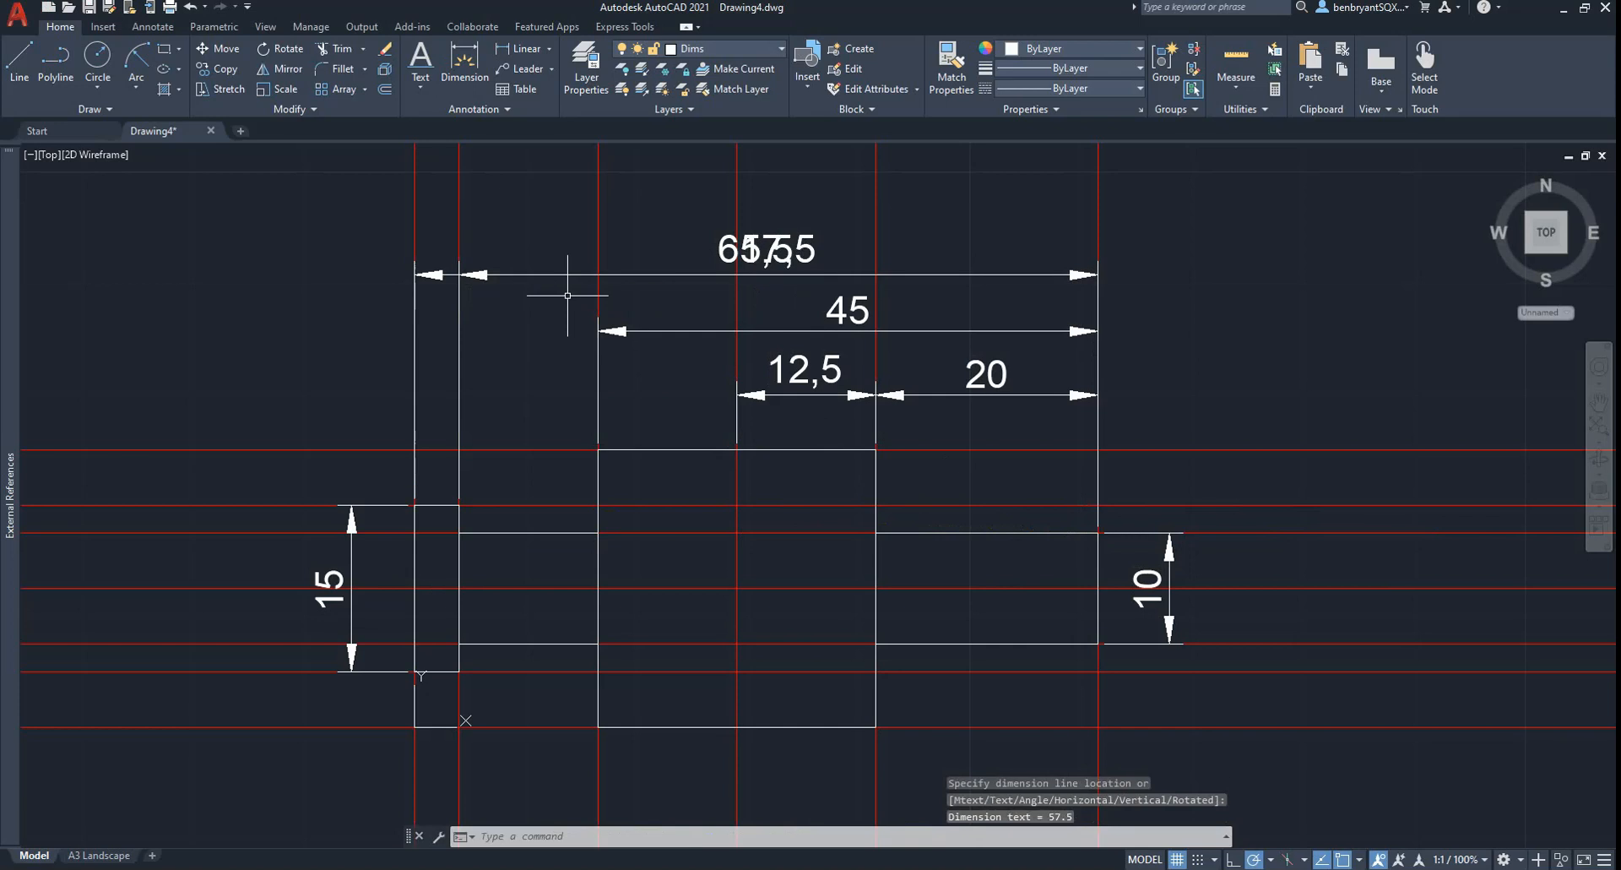
# Move the overall length dimension higher so that it clears the dimension to the head's inner edge
pyautogui.click(724, 249)
pyautogui.click(756, 250)
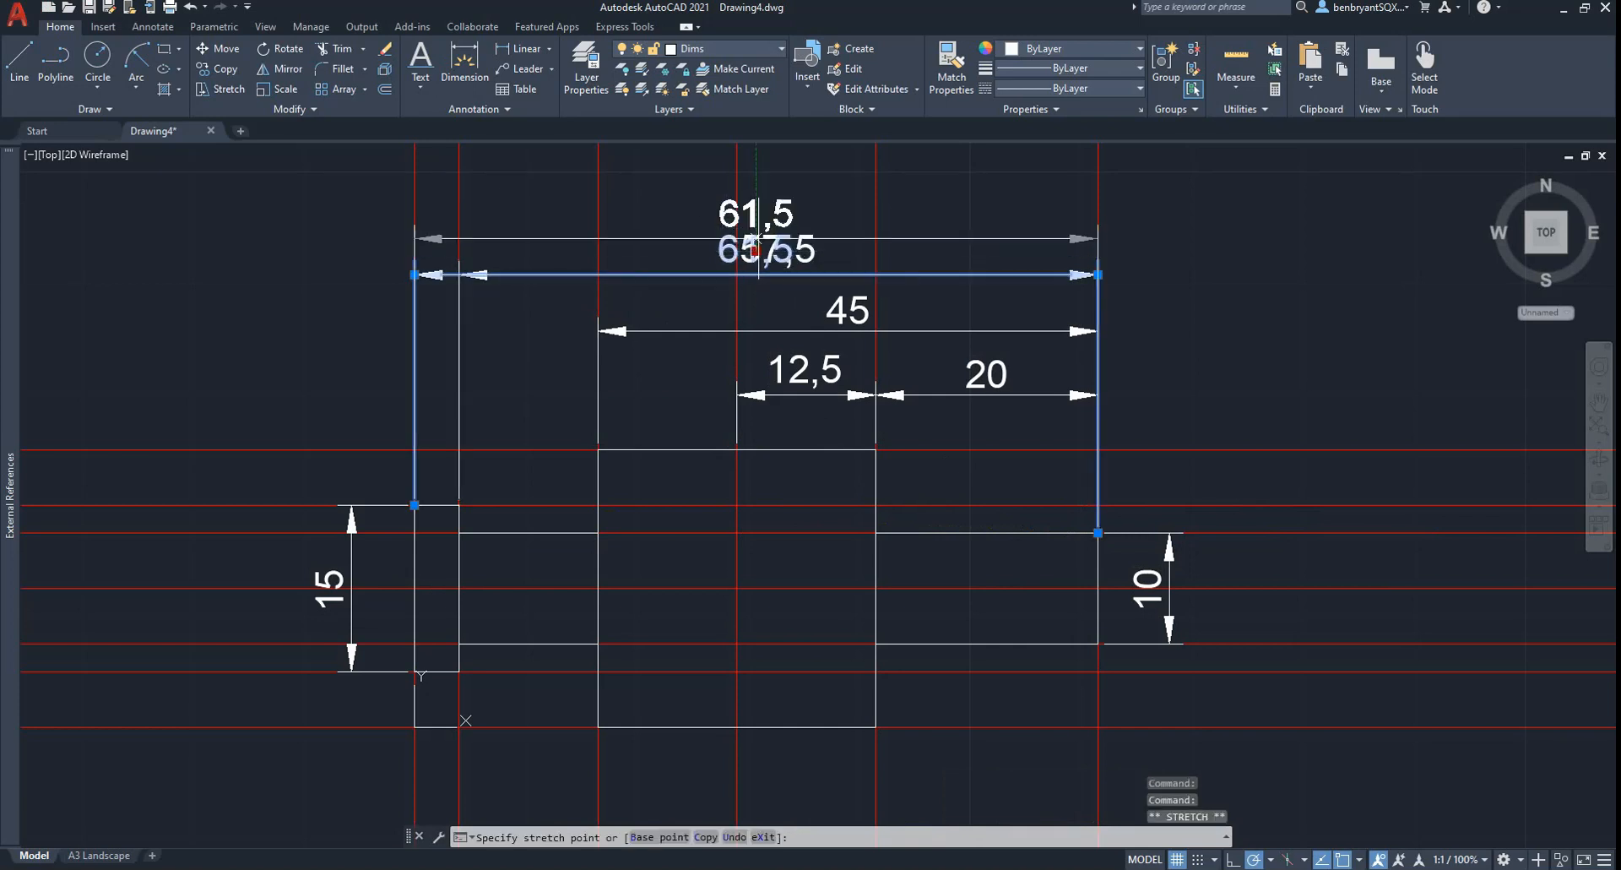
pyautogui.press('Escape')
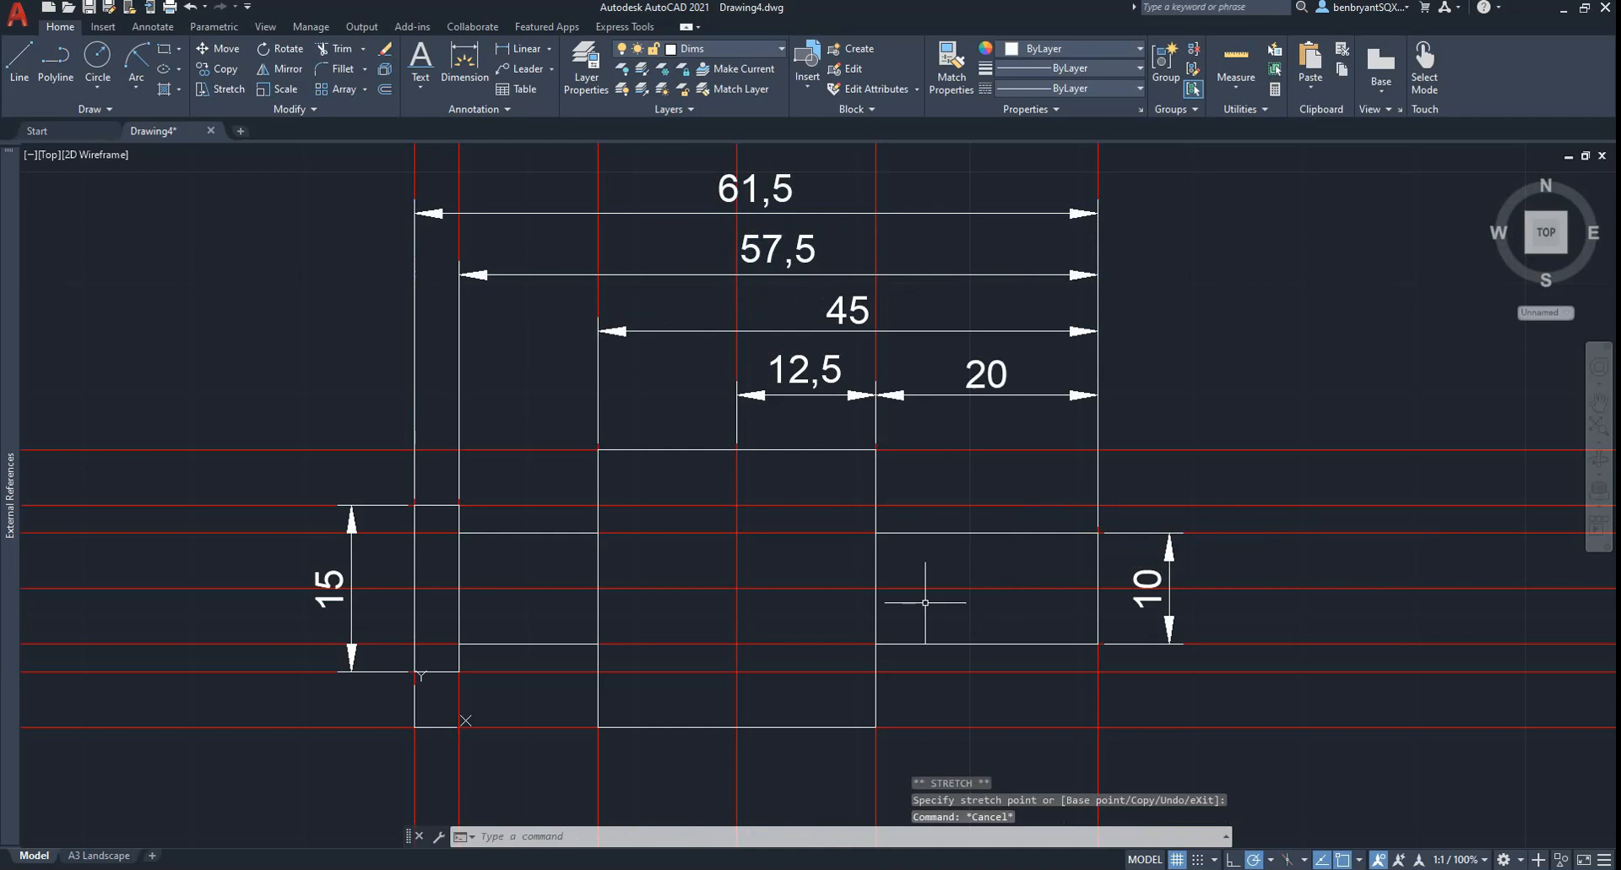
# Consult the PDF and draw a circle of diameter 20 centred on the block's centre line intersection
pyautogui.moveTo(925, 602); pyautogui.dragTo(922, 556, button='middle')
pyautogui.hotkey('alt', 'Tab')
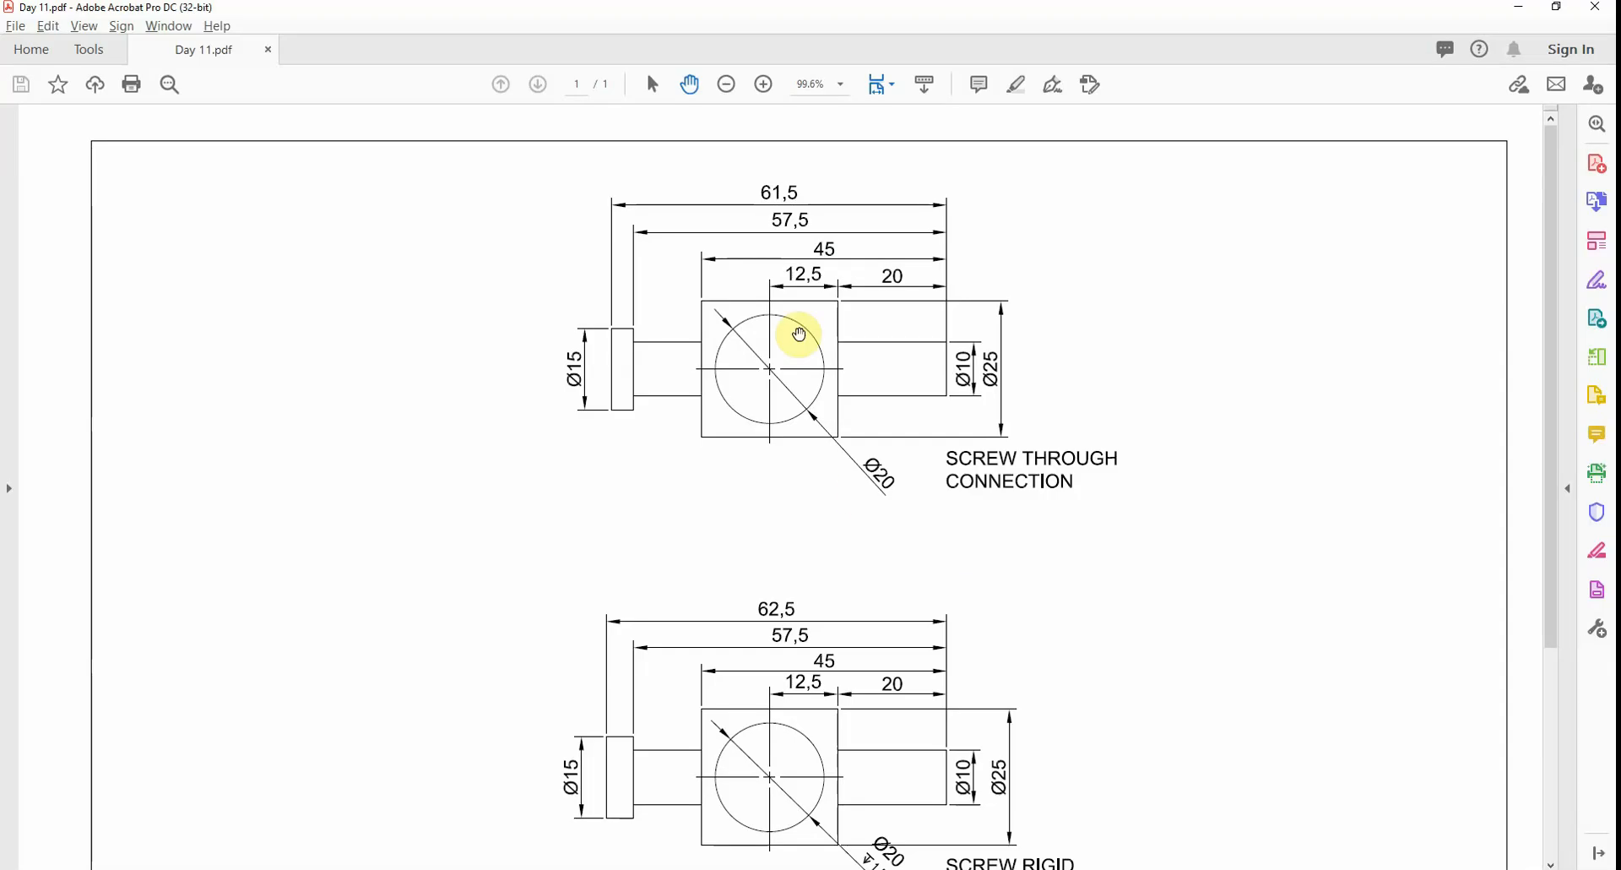
pyautogui.hotkey('alt', 'Tab')
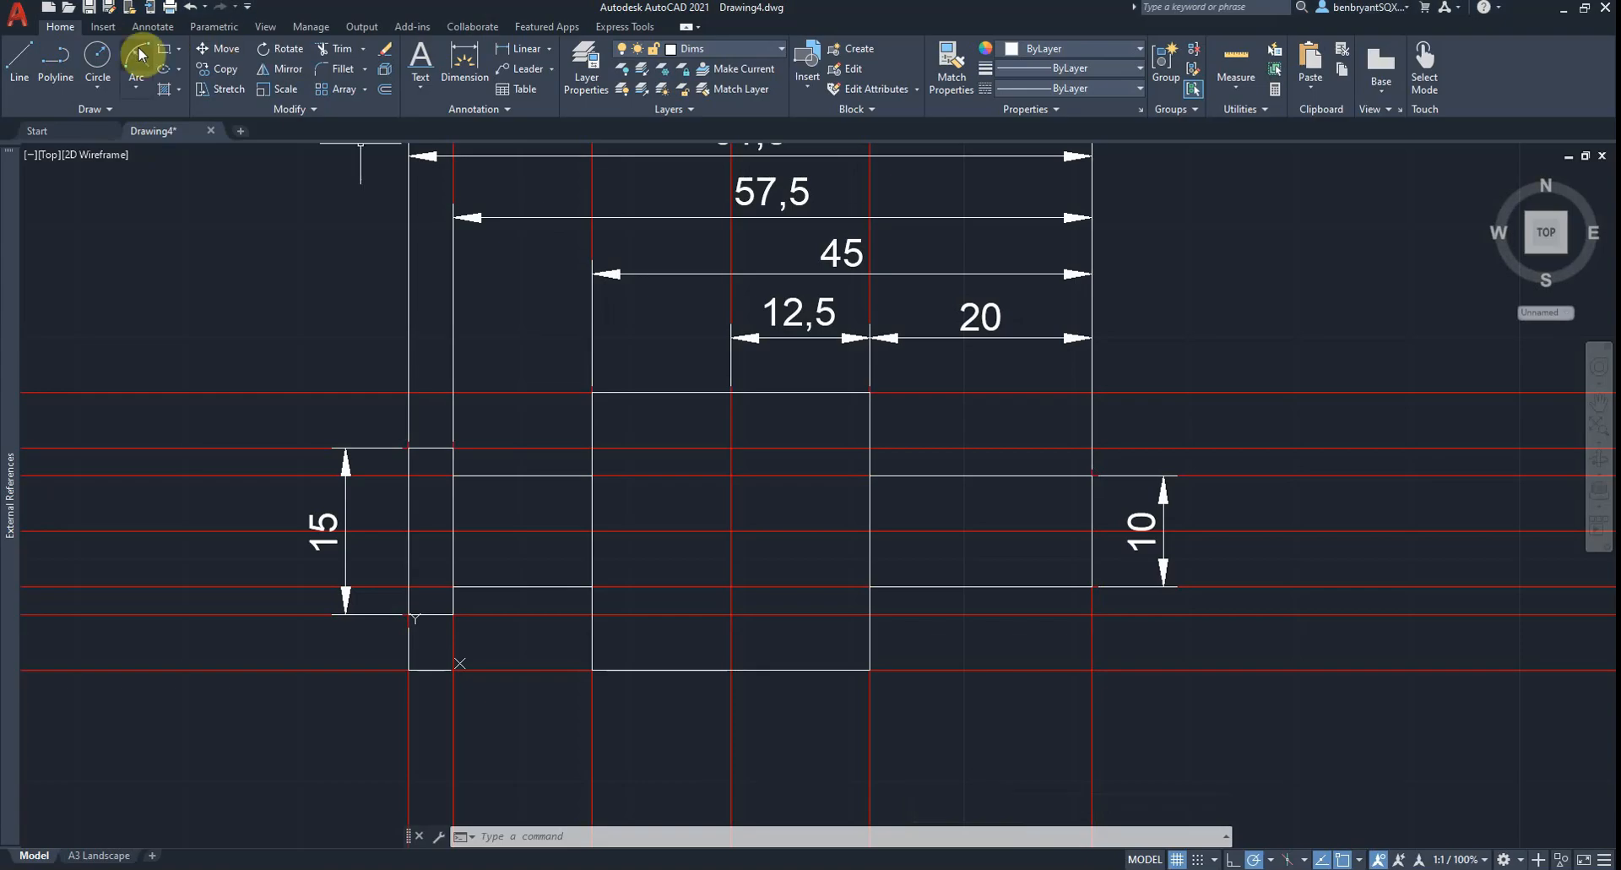
pyautogui.click(99, 77)
pyautogui.click(73, 145)
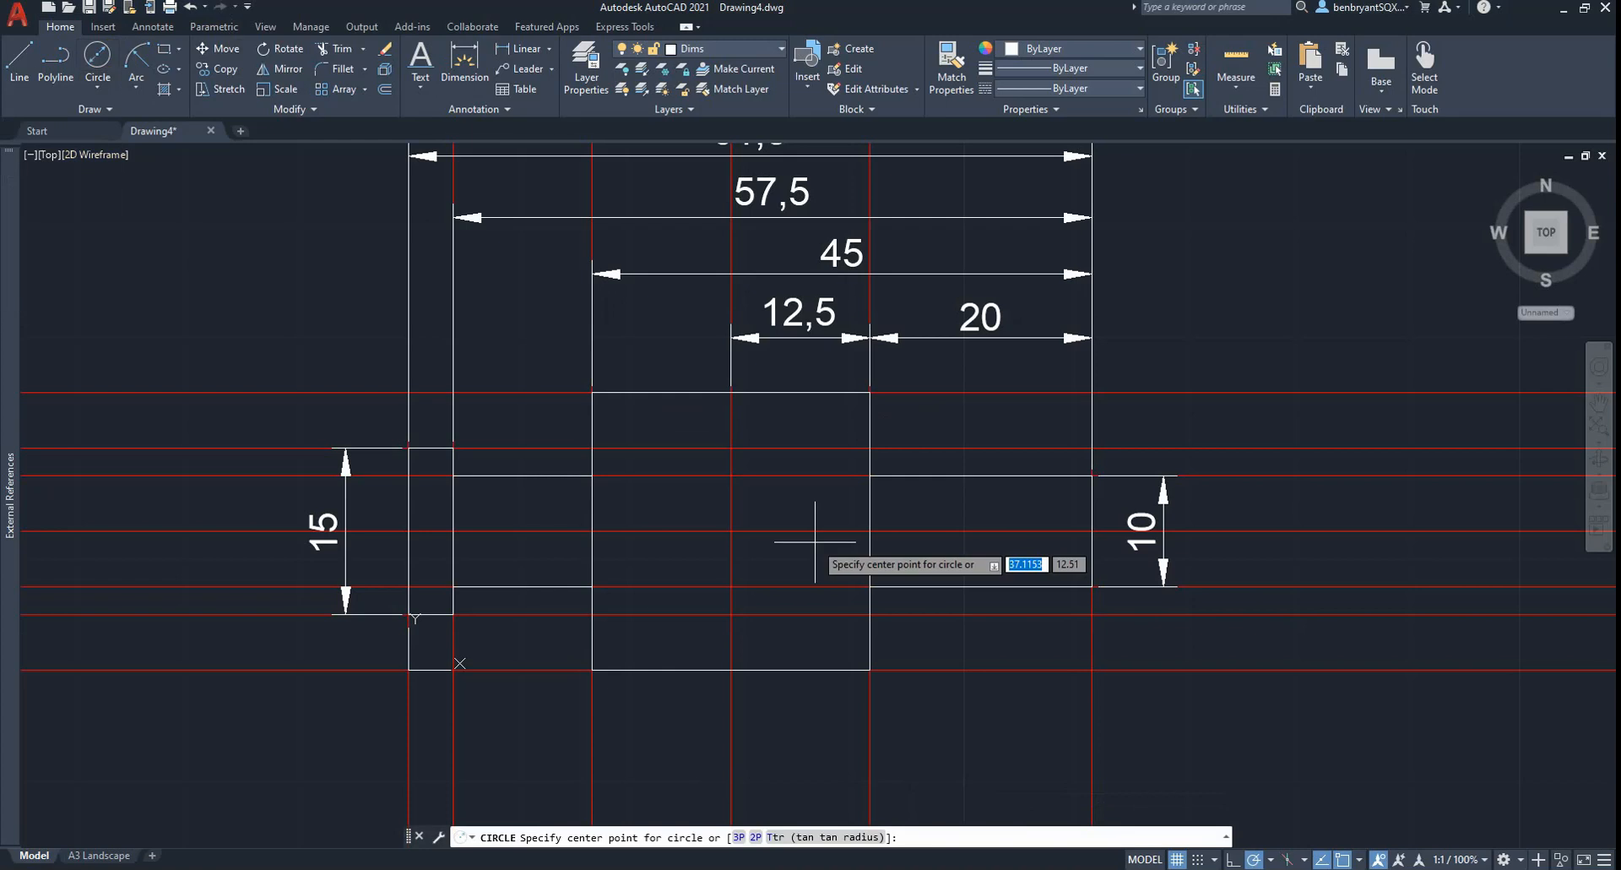
pyautogui.click(732, 531)
pyautogui.write('2')
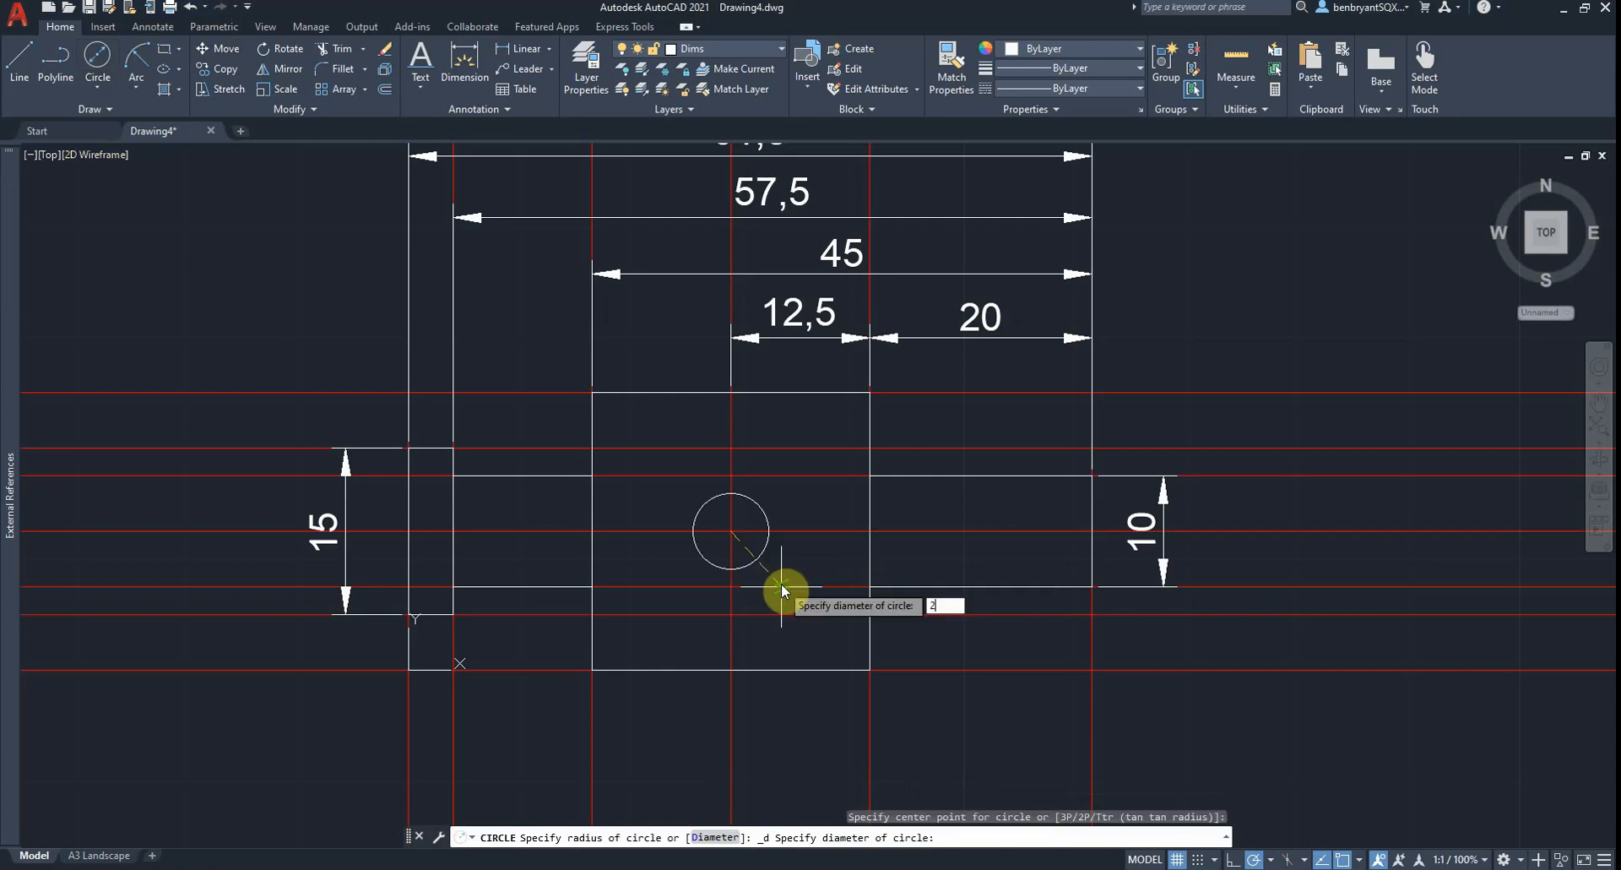
pyautogui.write('0')
pyautogui.press('Return')
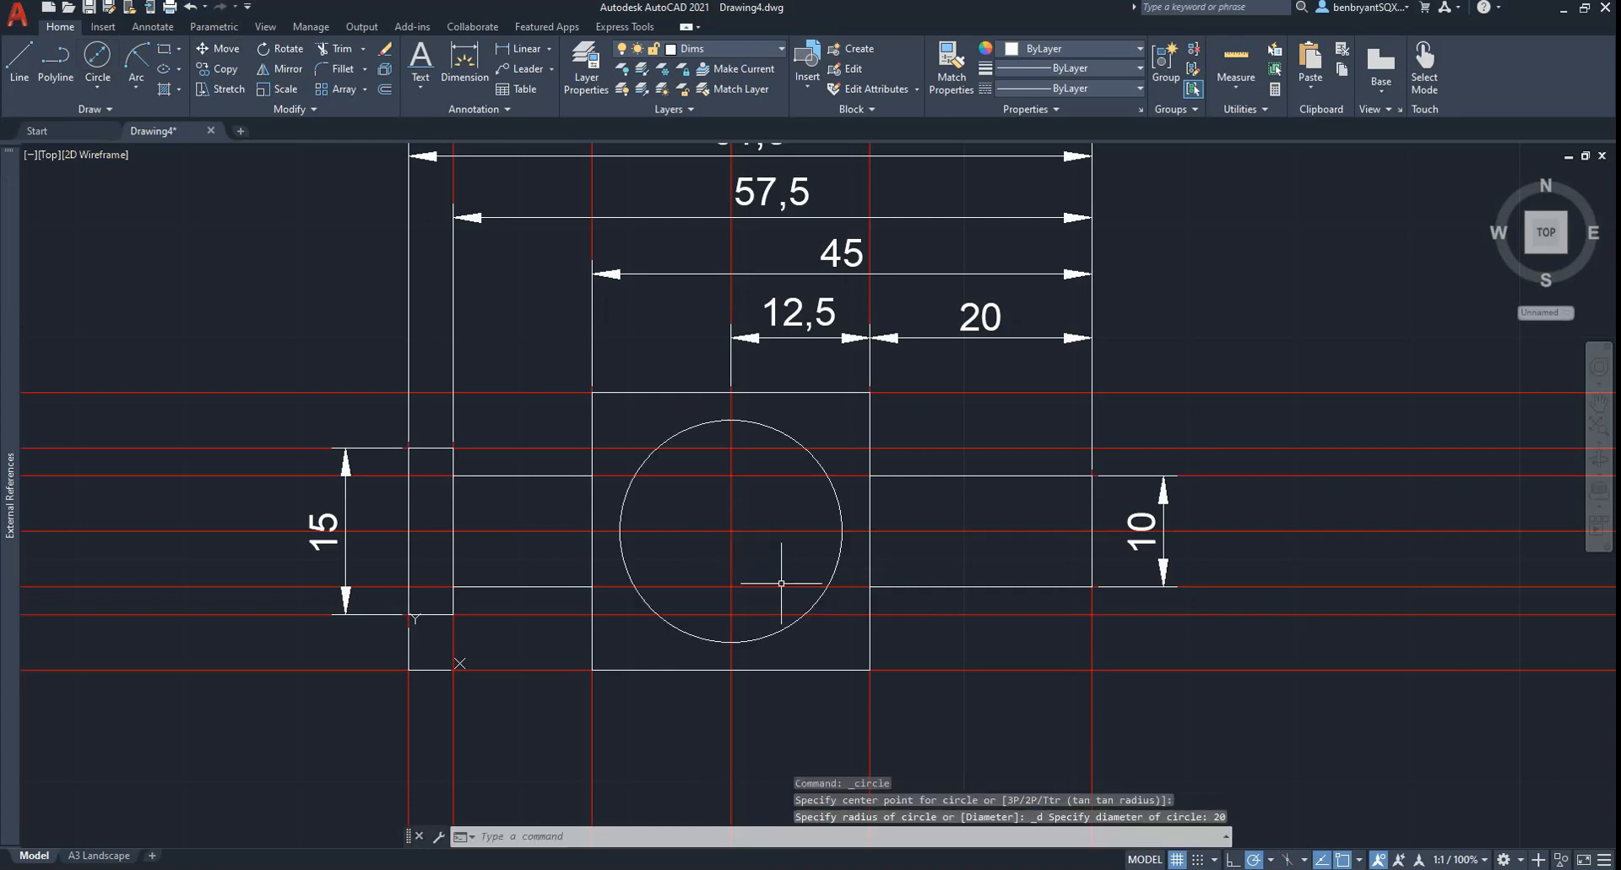
# Add a diameter dimension to the circle, with its text placed outside the block's lower right corner
pyautogui.click(557, 55)
pyautogui.click(517, 245)
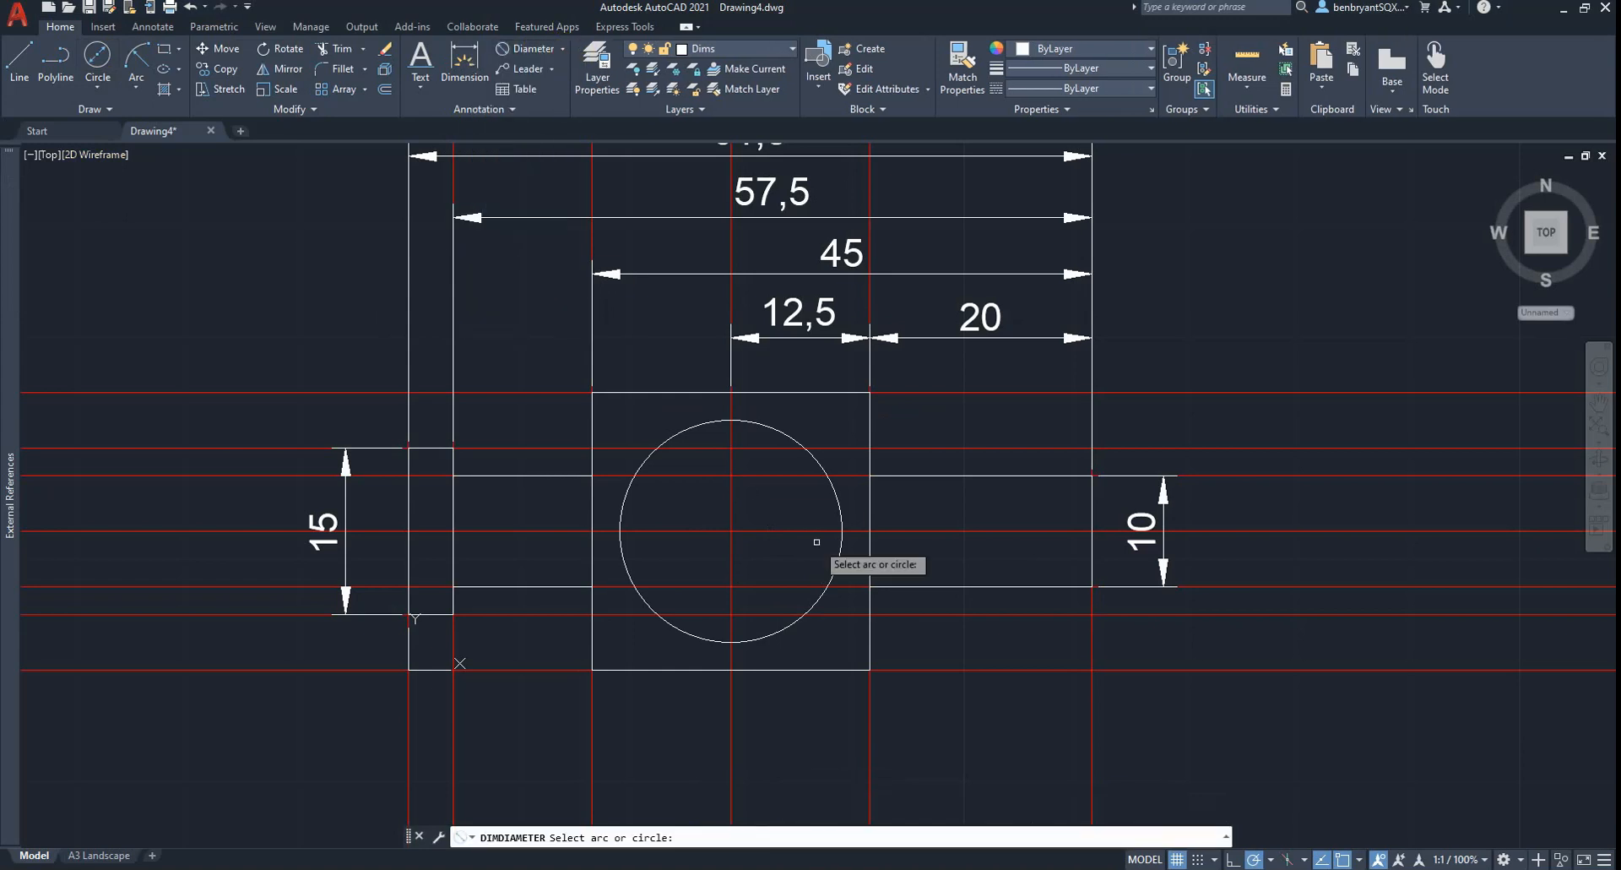
pyautogui.click(836, 551)
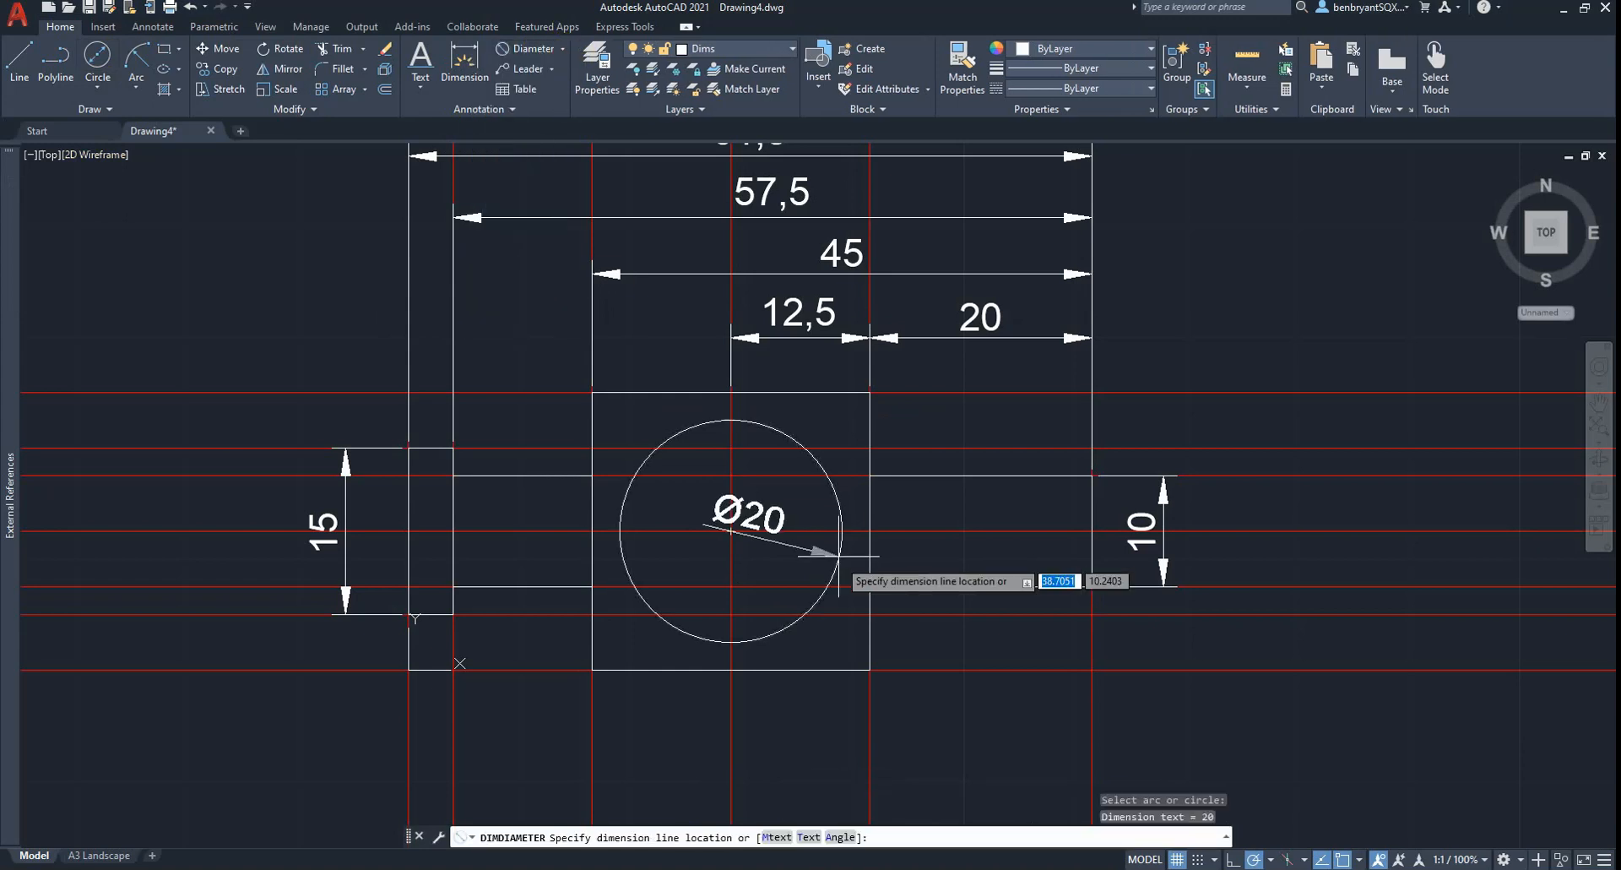
pyautogui.click(938, 713)
# Check the PDF and add a center mark to the circle in the block
pyautogui.hotkey('alt', 'Tab')
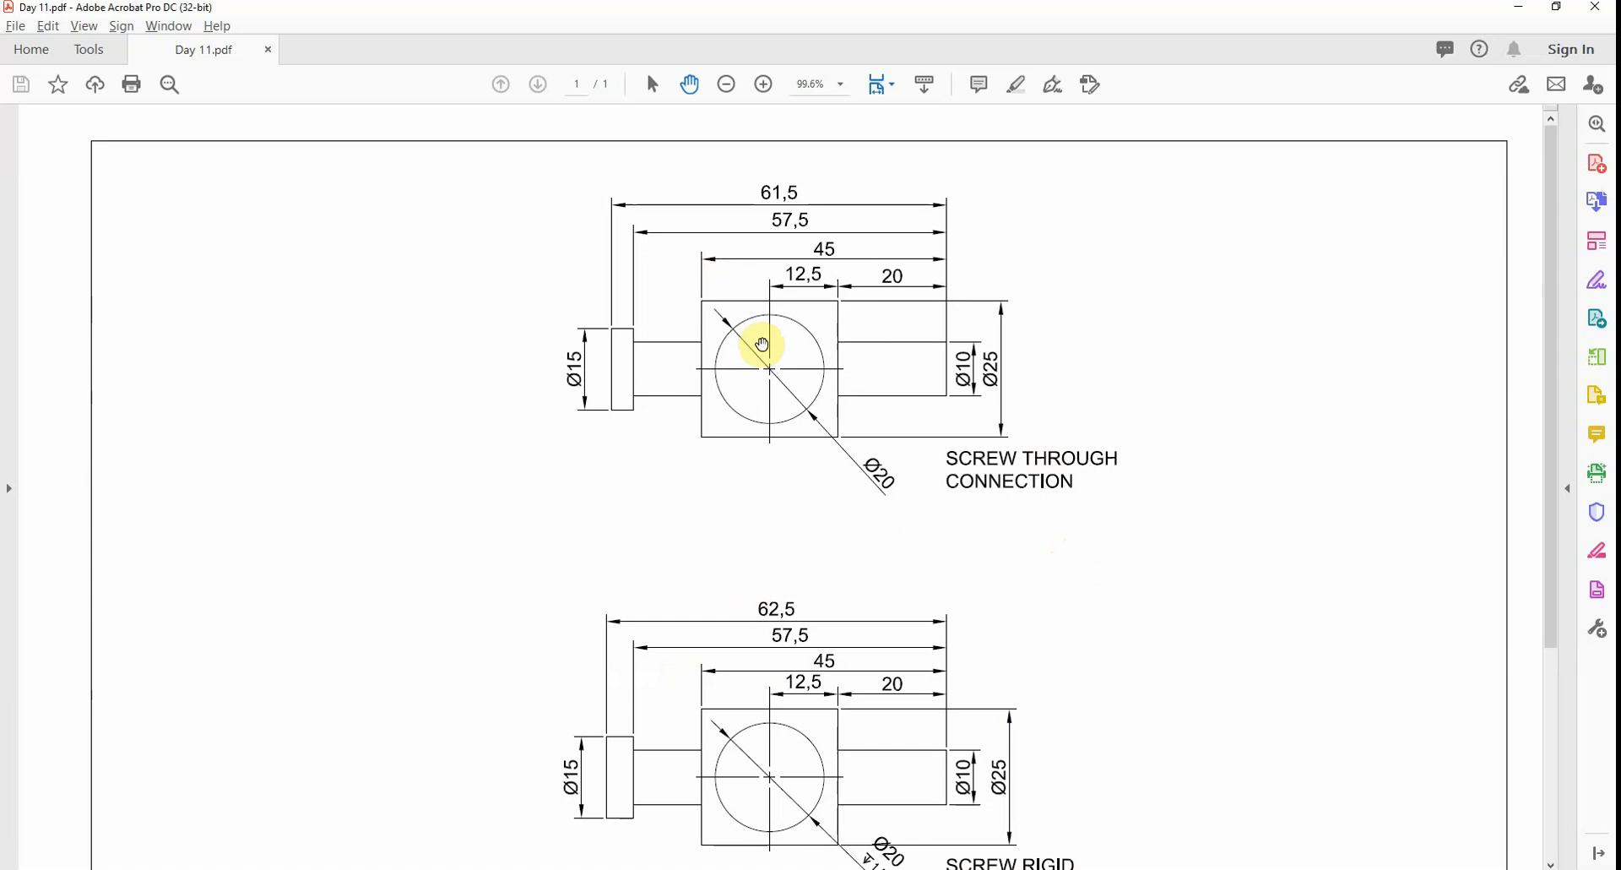
pyautogui.hotkey('alt', 'Tab')
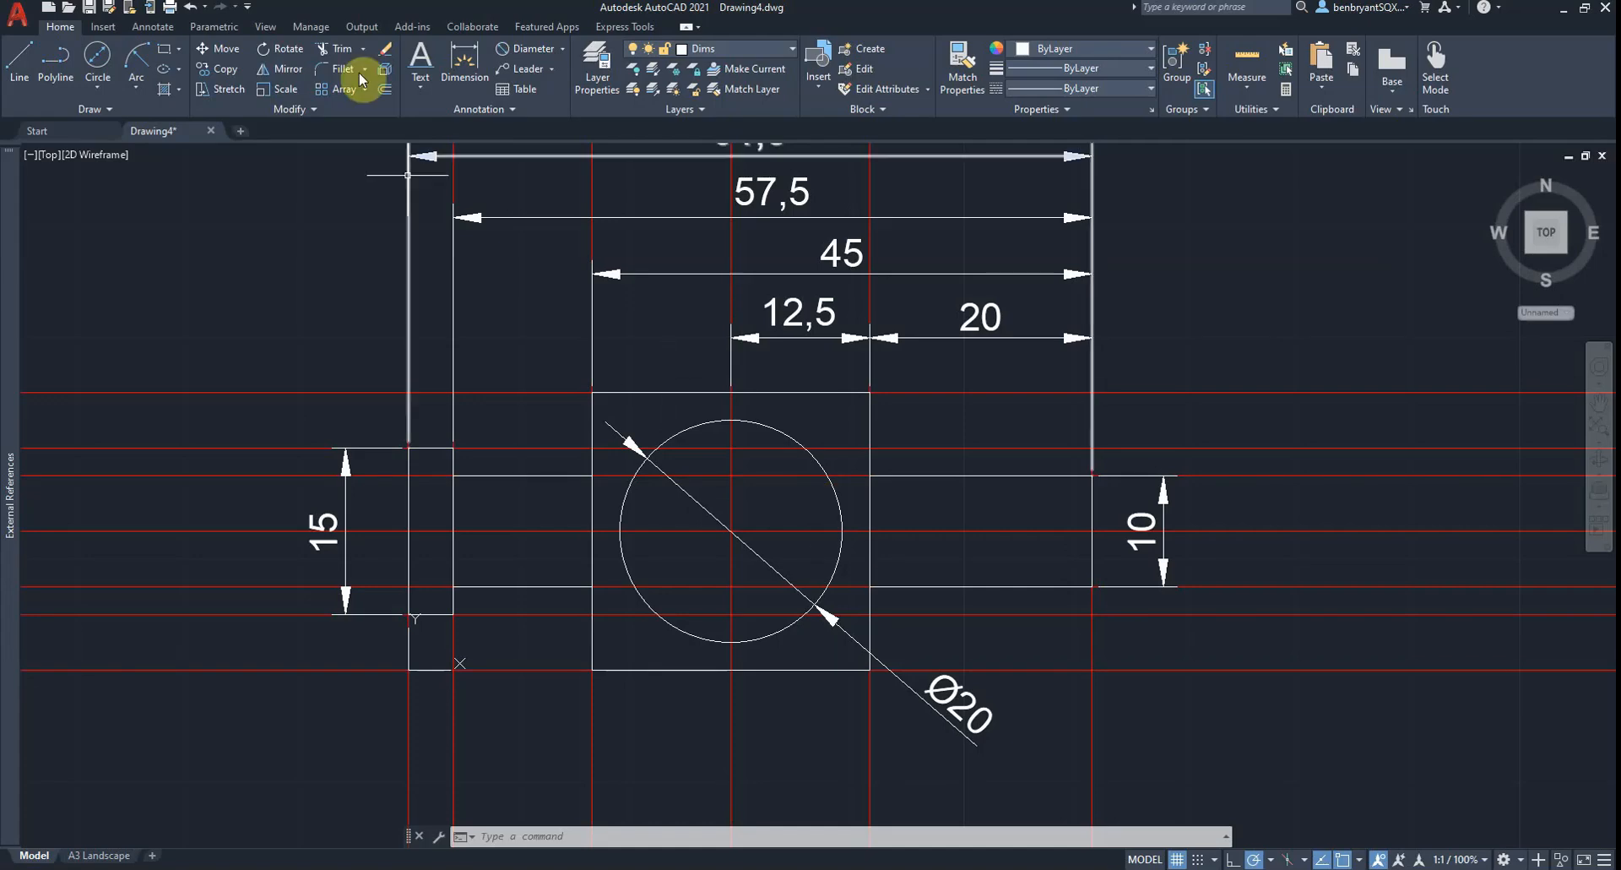
pyautogui.click(152, 27)
pyautogui.click(545, 58)
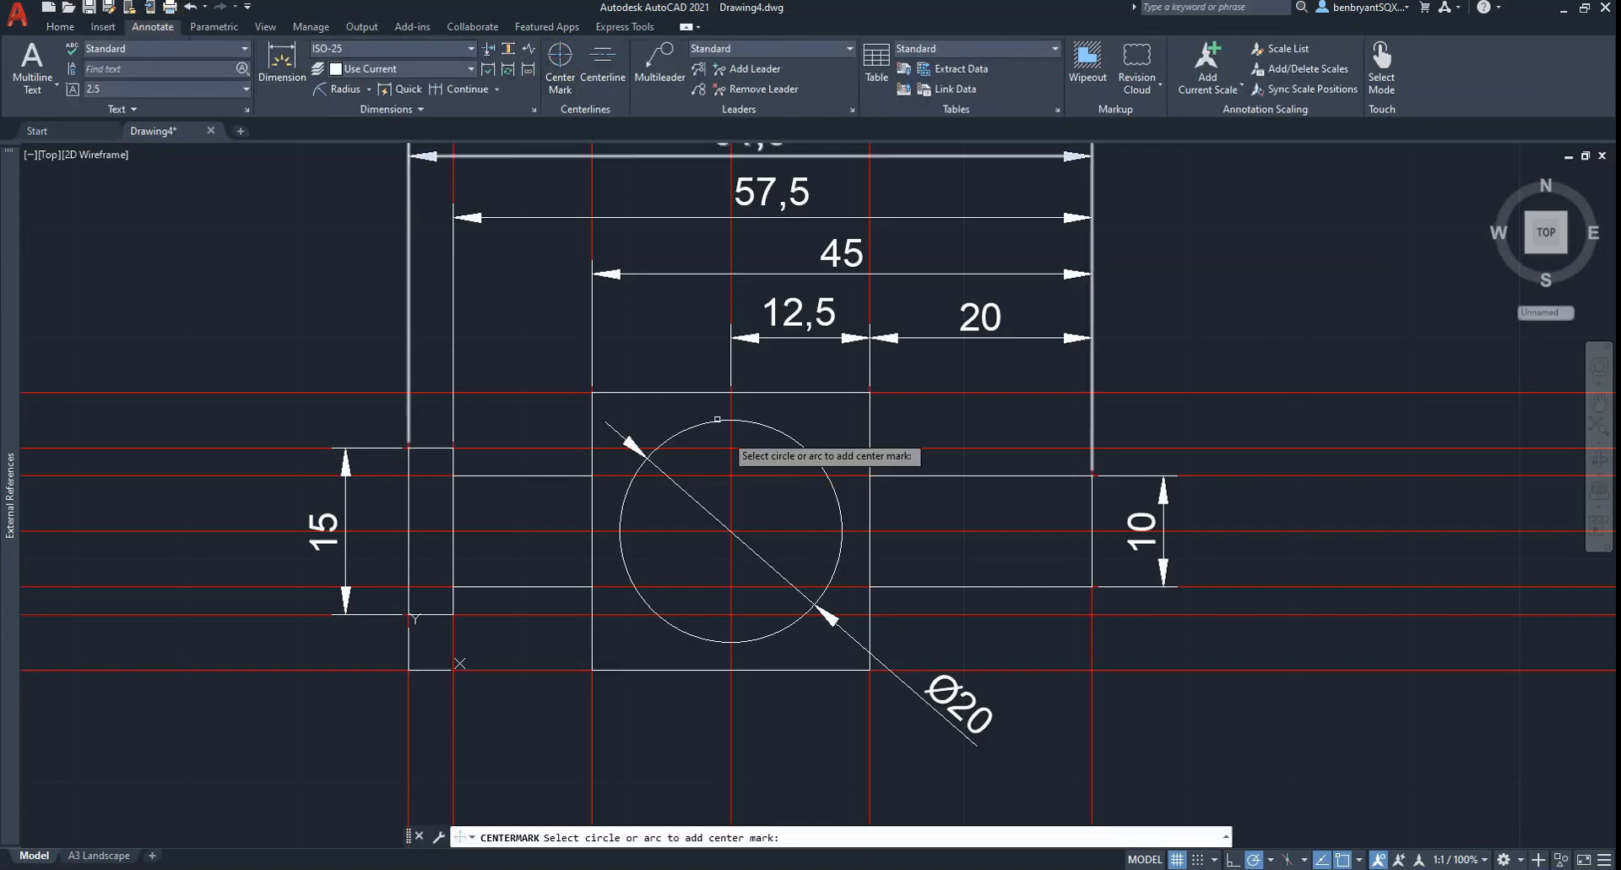
pyautogui.press('Escape')
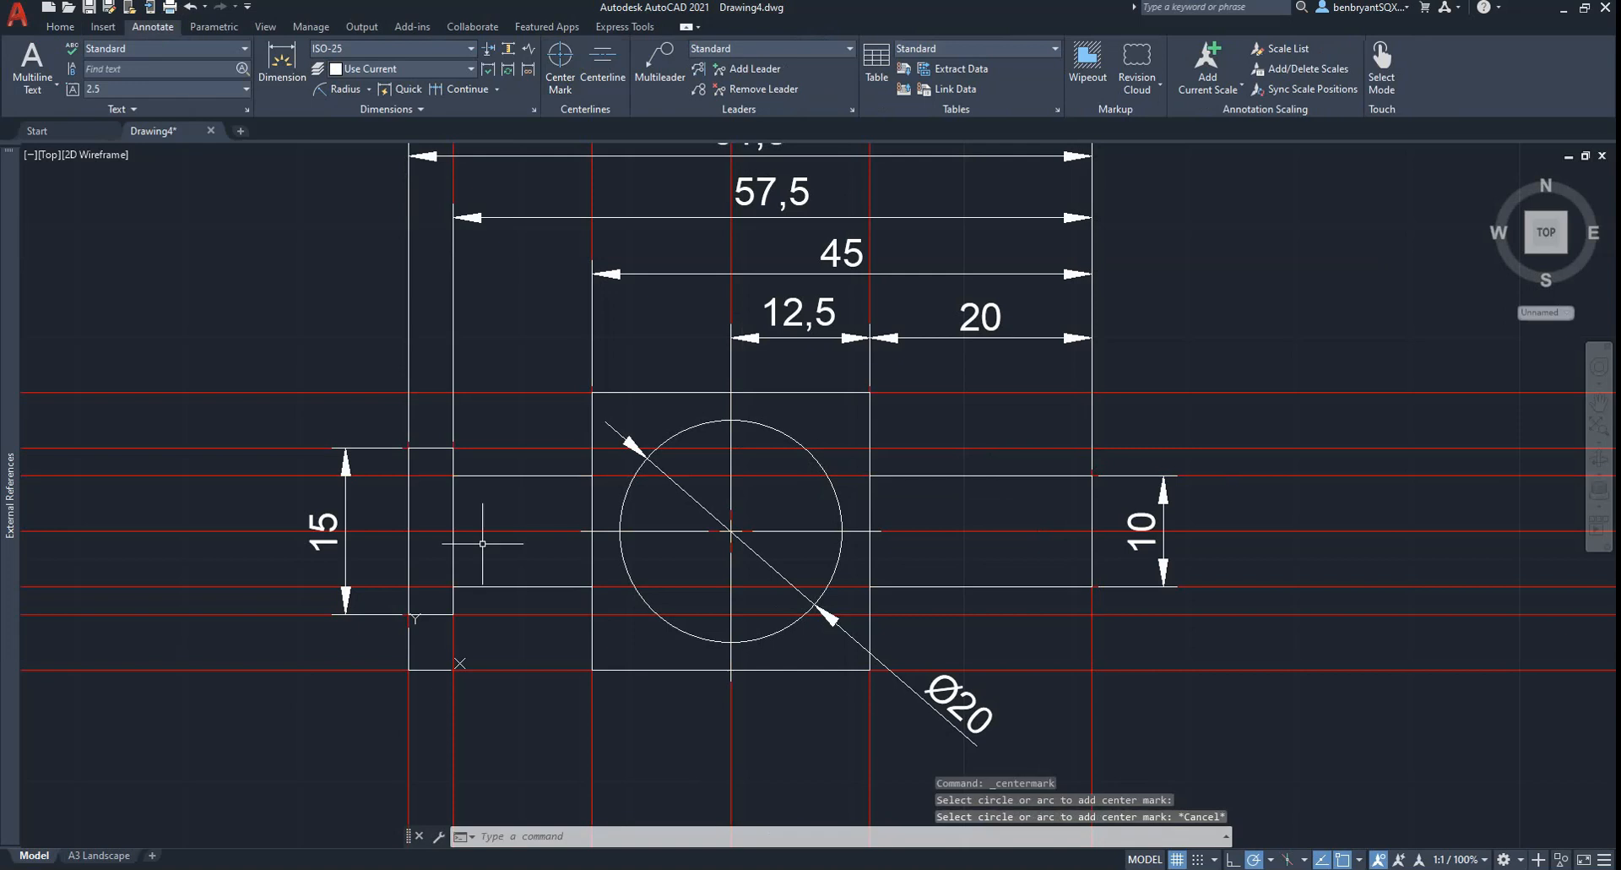
# Check the PDF and insert a diameter symbol before the text of the head's height dimension
pyautogui.moveTo(902, 646); pyautogui.dragTo(886, 615, button='middle')
pyautogui.hotkey('alt', 'Tab')
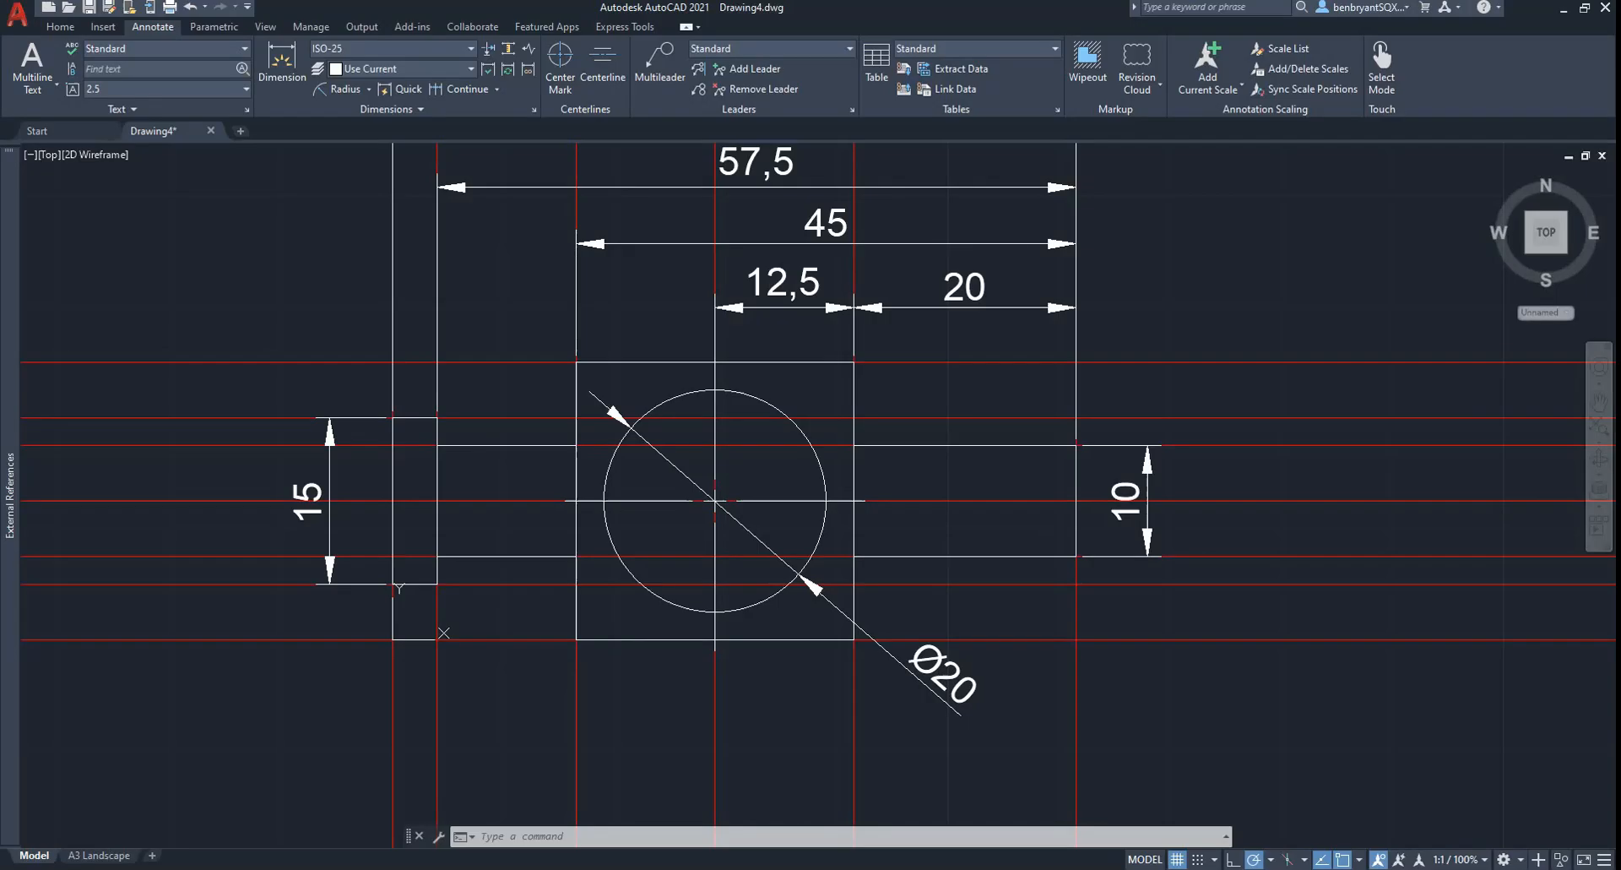
pyautogui.hotkey('alt', 'Tab')
pyautogui.doubleClick(306, 500)
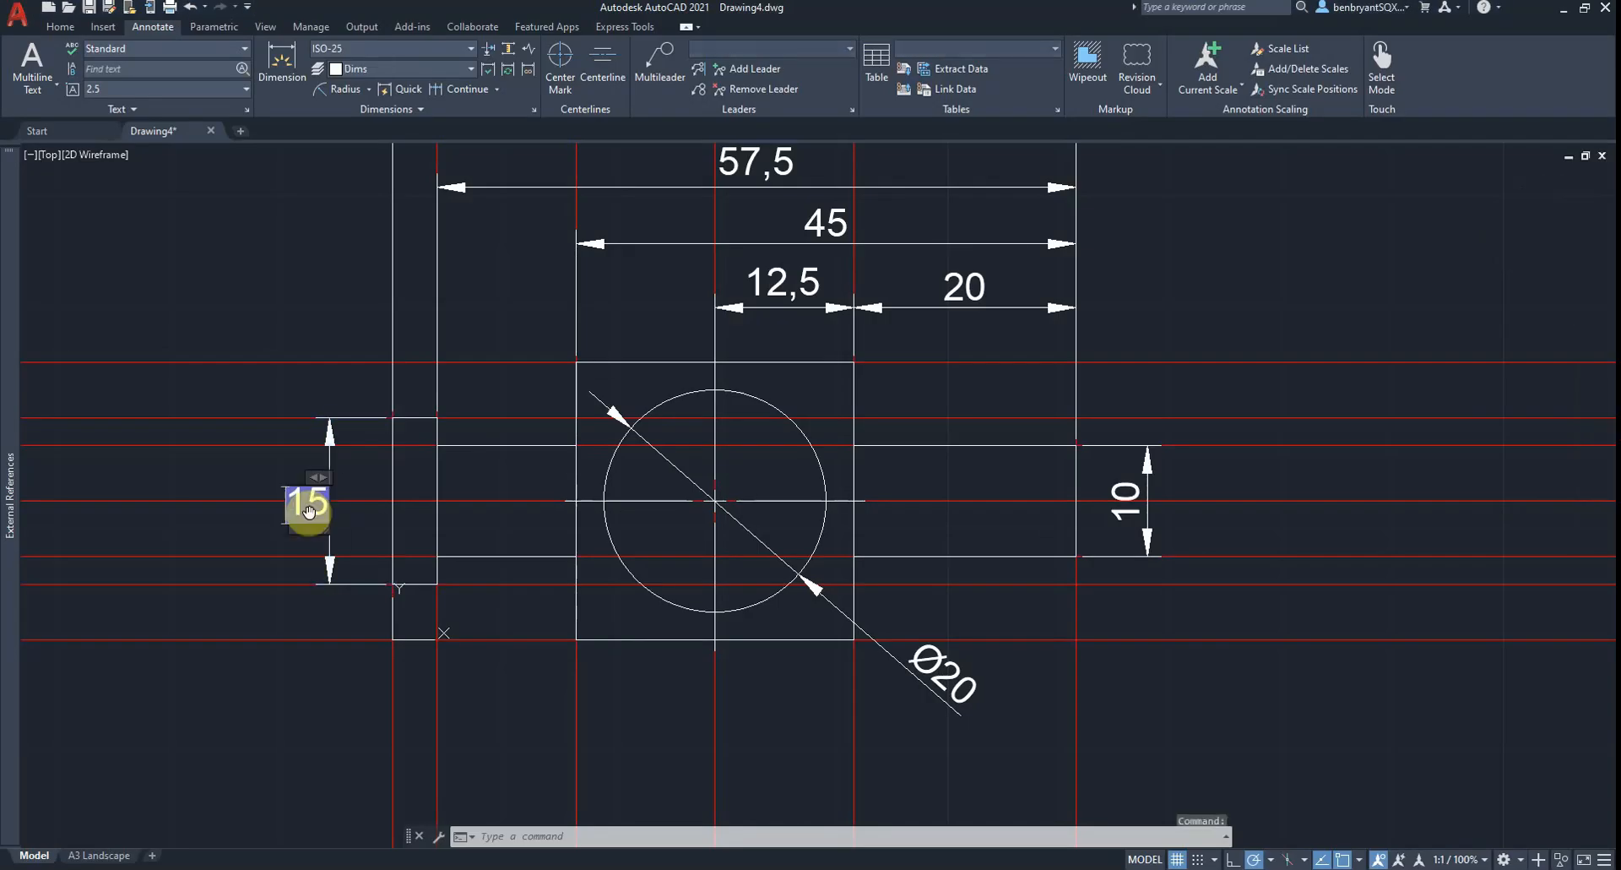
pyautogui.click(836, 67)
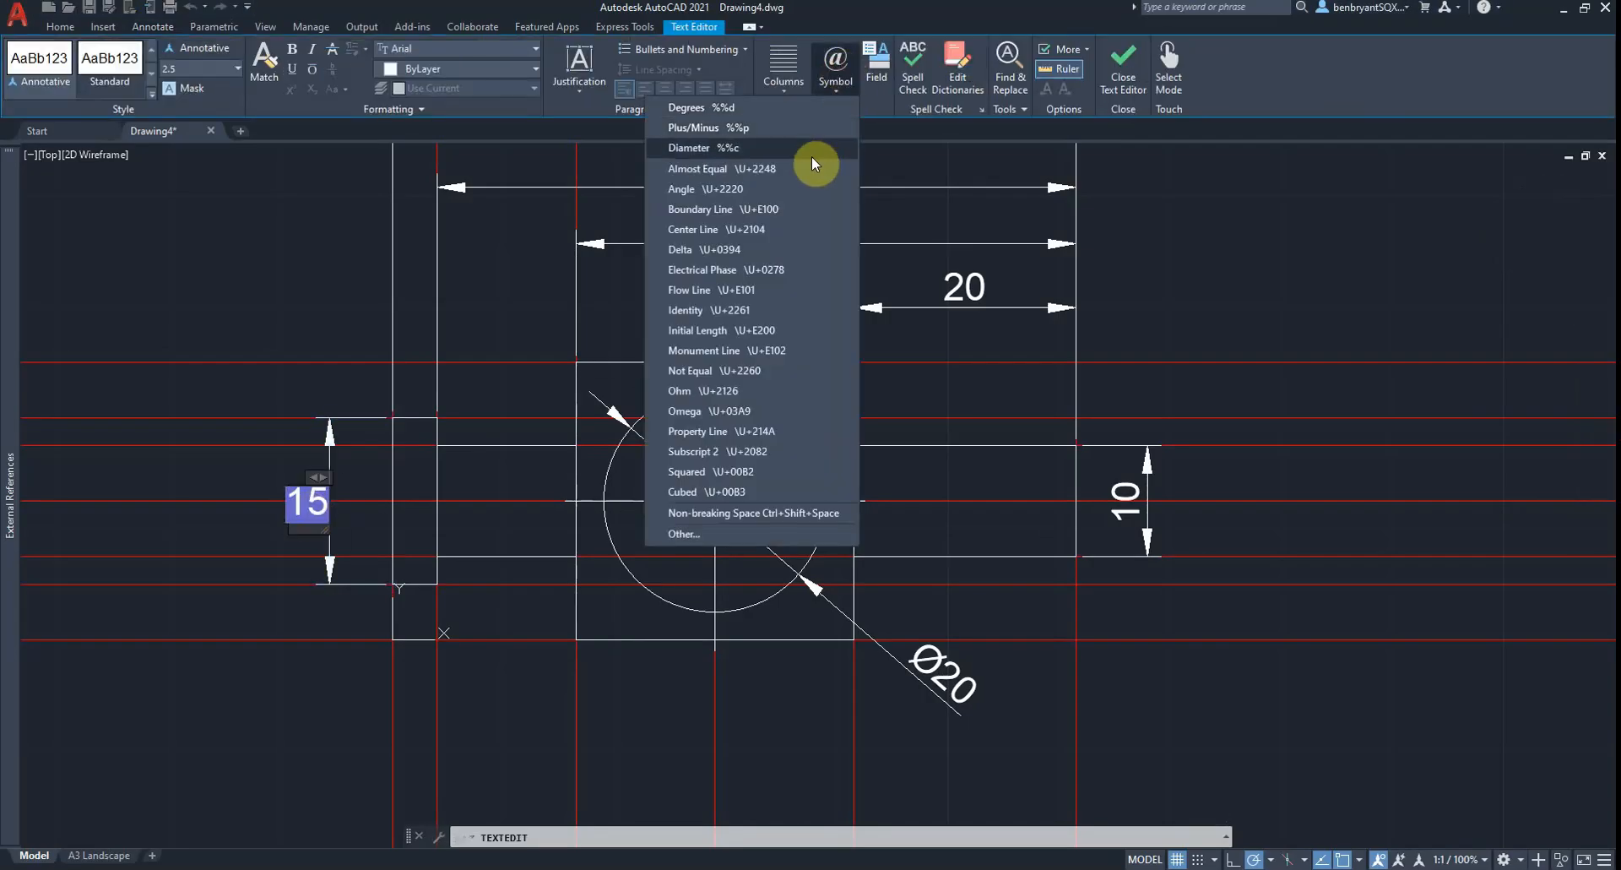
pyautogui.click(810, 157)
pyautogui.click(1123, 60)
# Insert a diameter symbol before the text of the right shaft's height dimension
pyautogui.click(1116, 429)
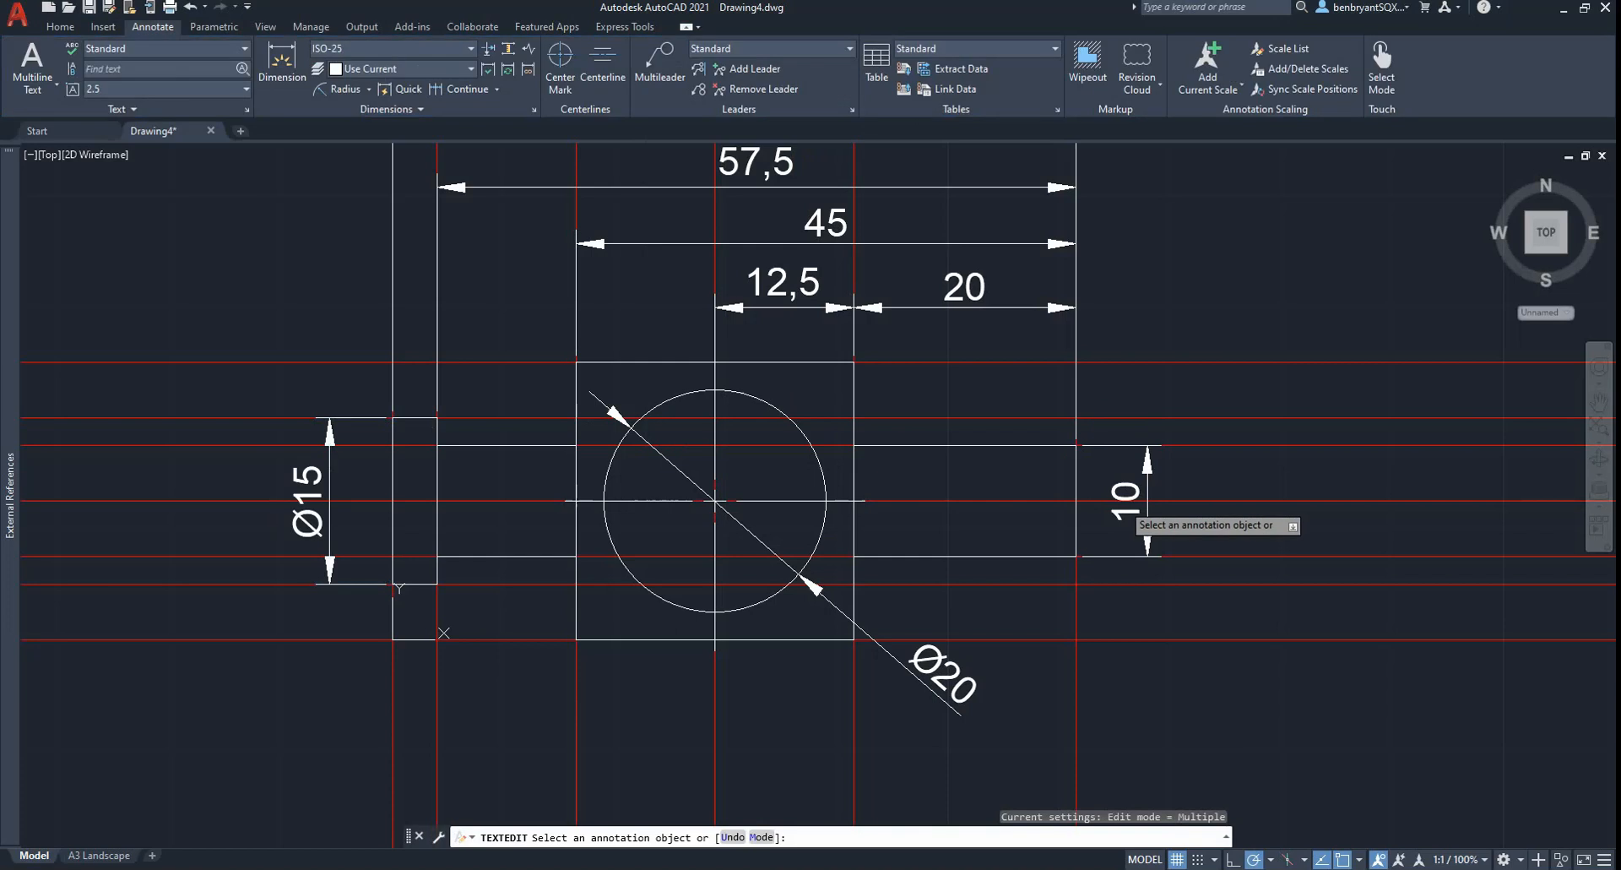
pyautogui.click(1126, 501)
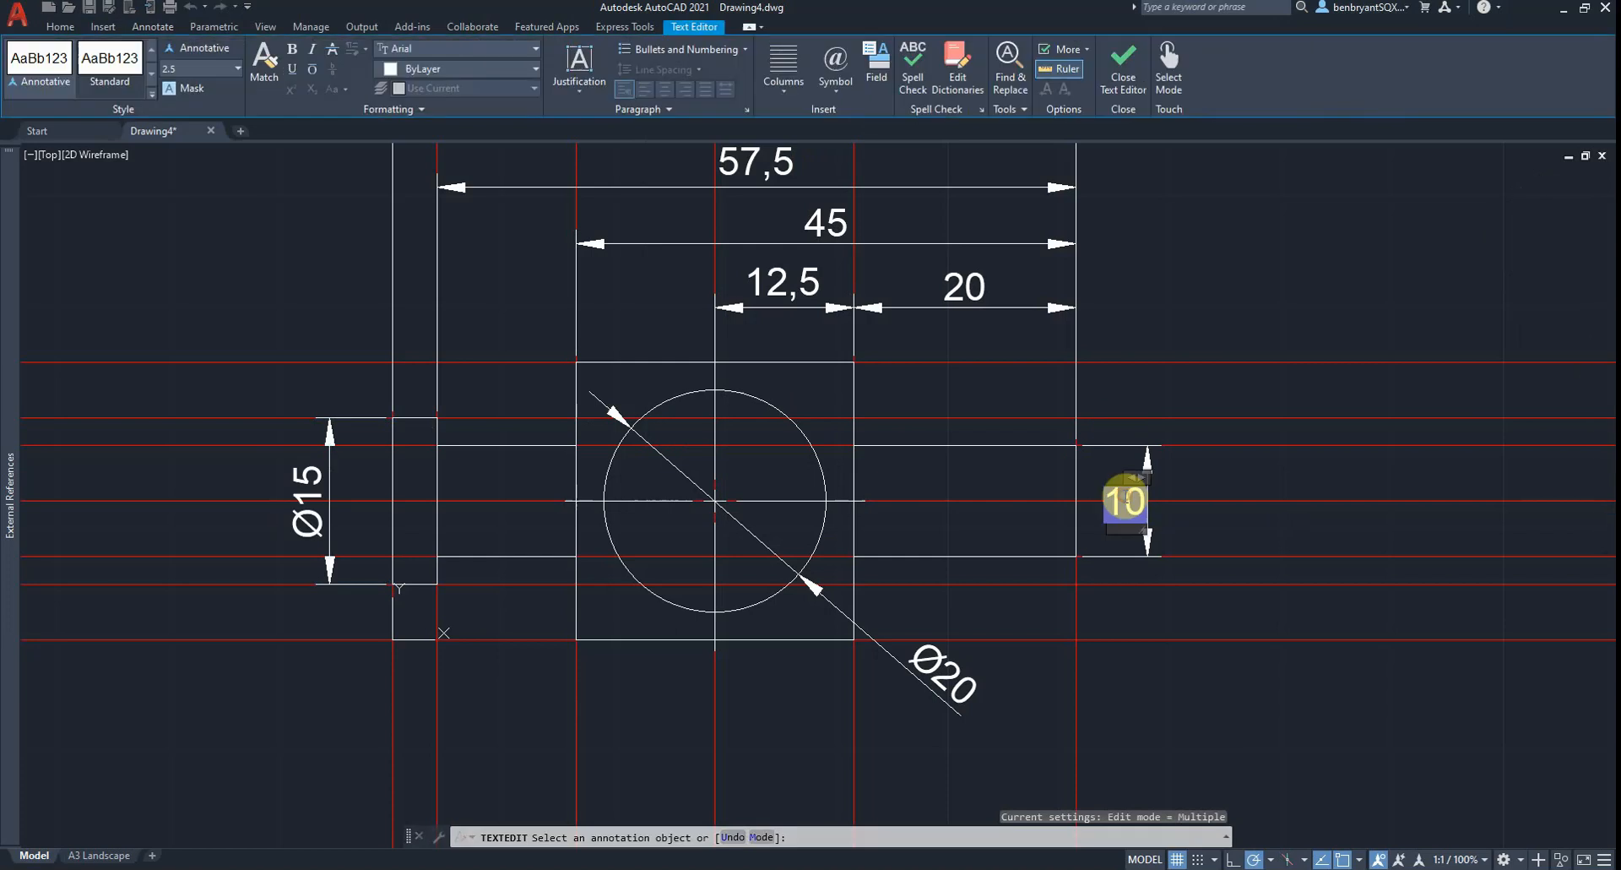
pyautogui.click(834, 67)
pyautogui.click(781, 149)
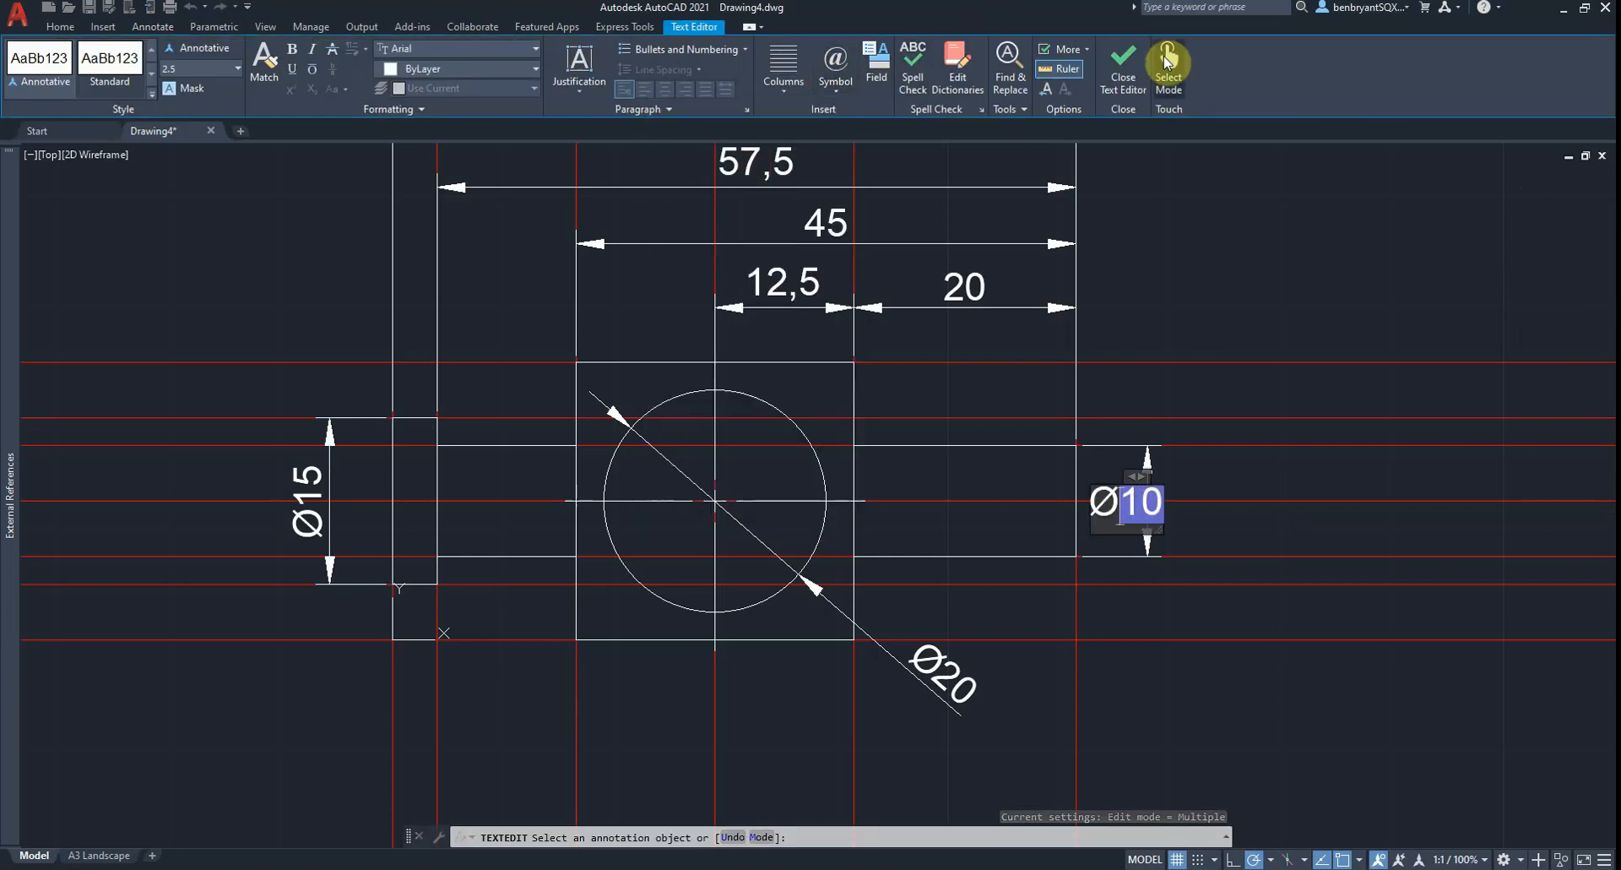
pyautogui.click(1138, 59)
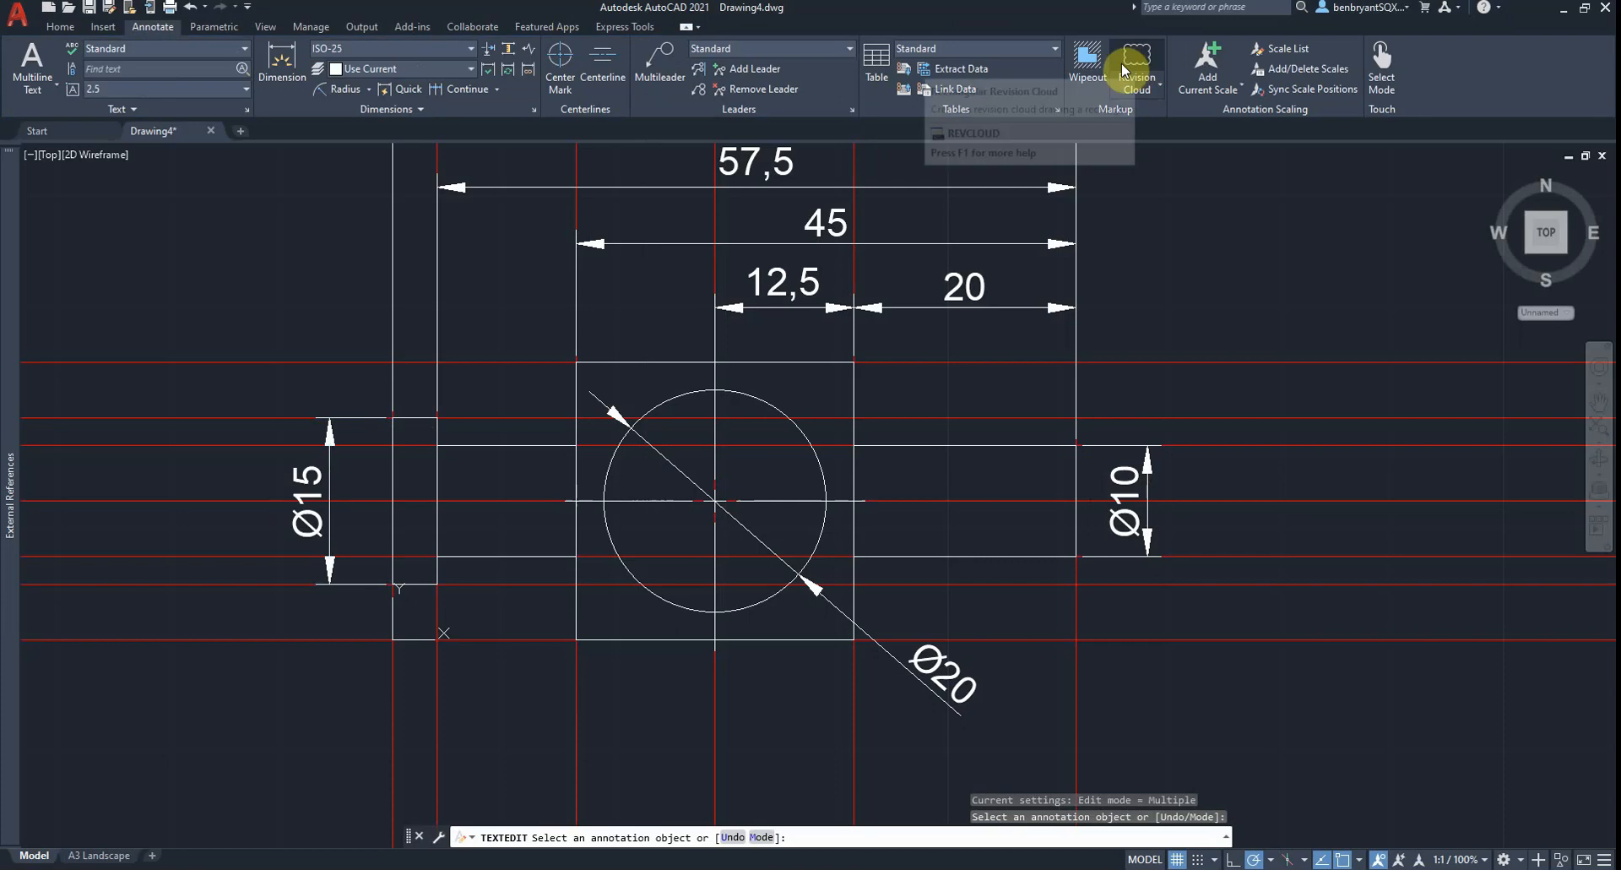
# Consult the PDF and add a vertical linear dimension between the block's lower and upper right corners
pyautogui.hotkey('alt', 'Tab')
pyautogui.hotkey('alt', 'Tab')
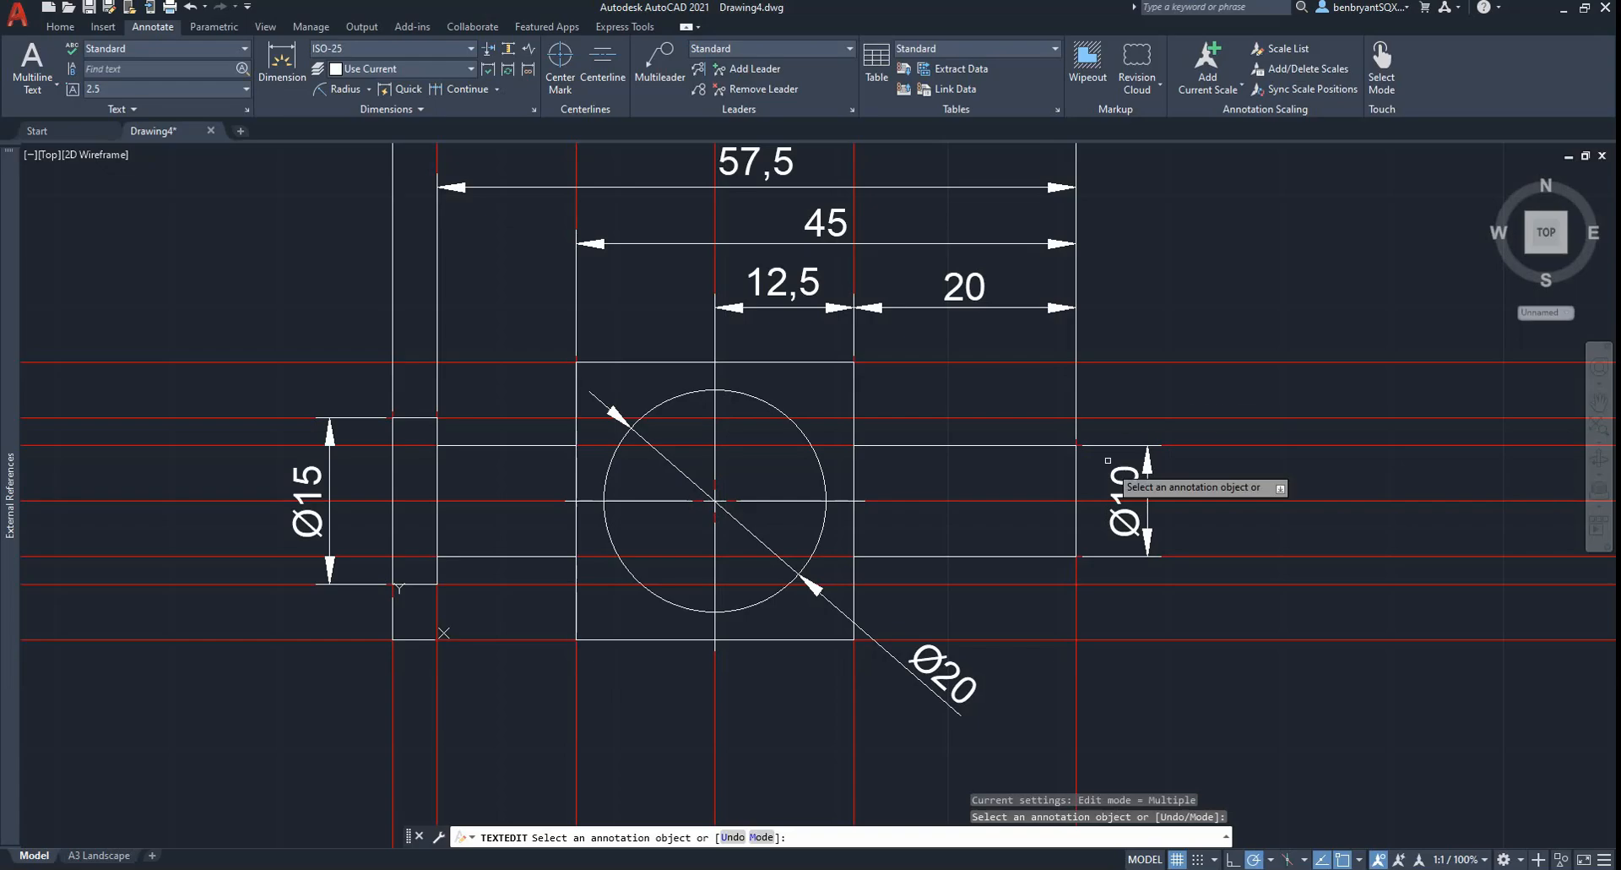
pyautogui.click(369, 91)
pyautogui.click(337, 120)
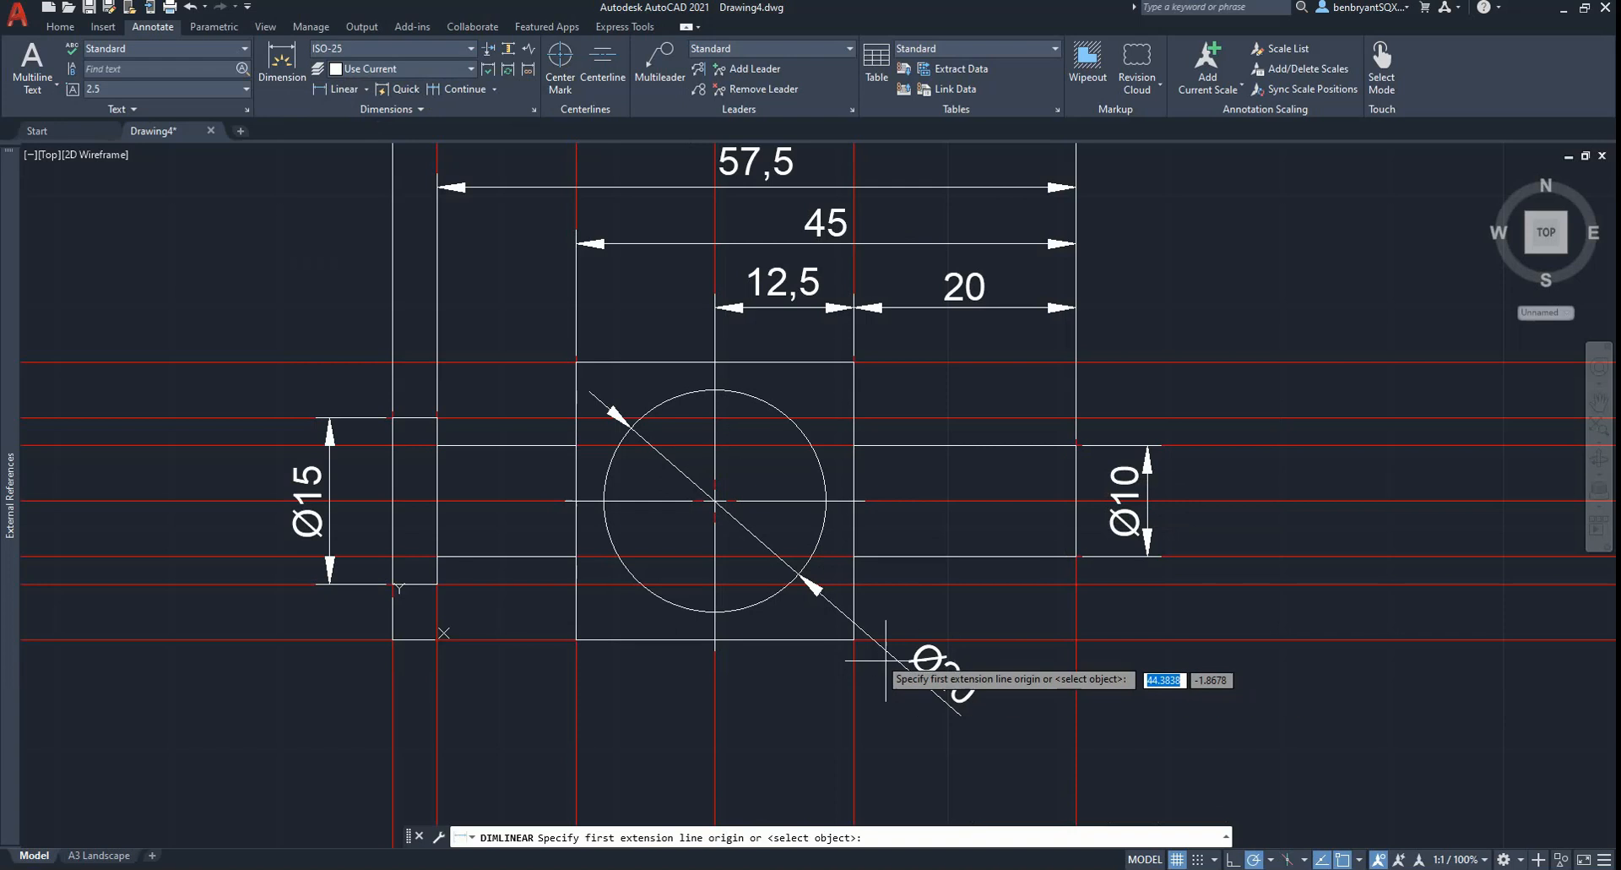
pyautogui.click(854, 639)
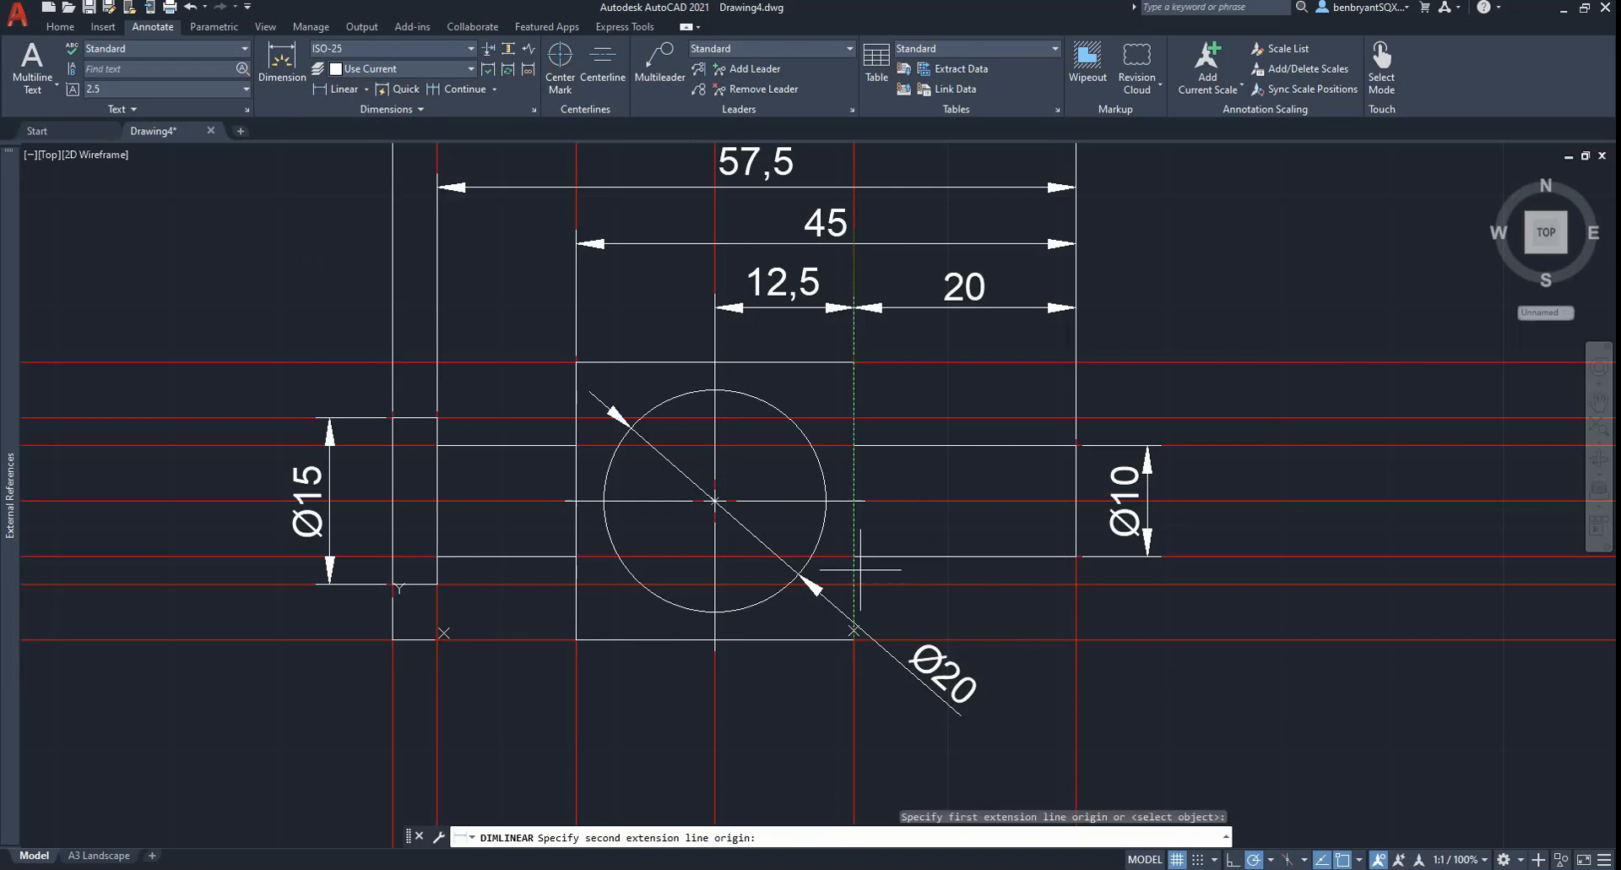
pyautogui.click(853, 362)
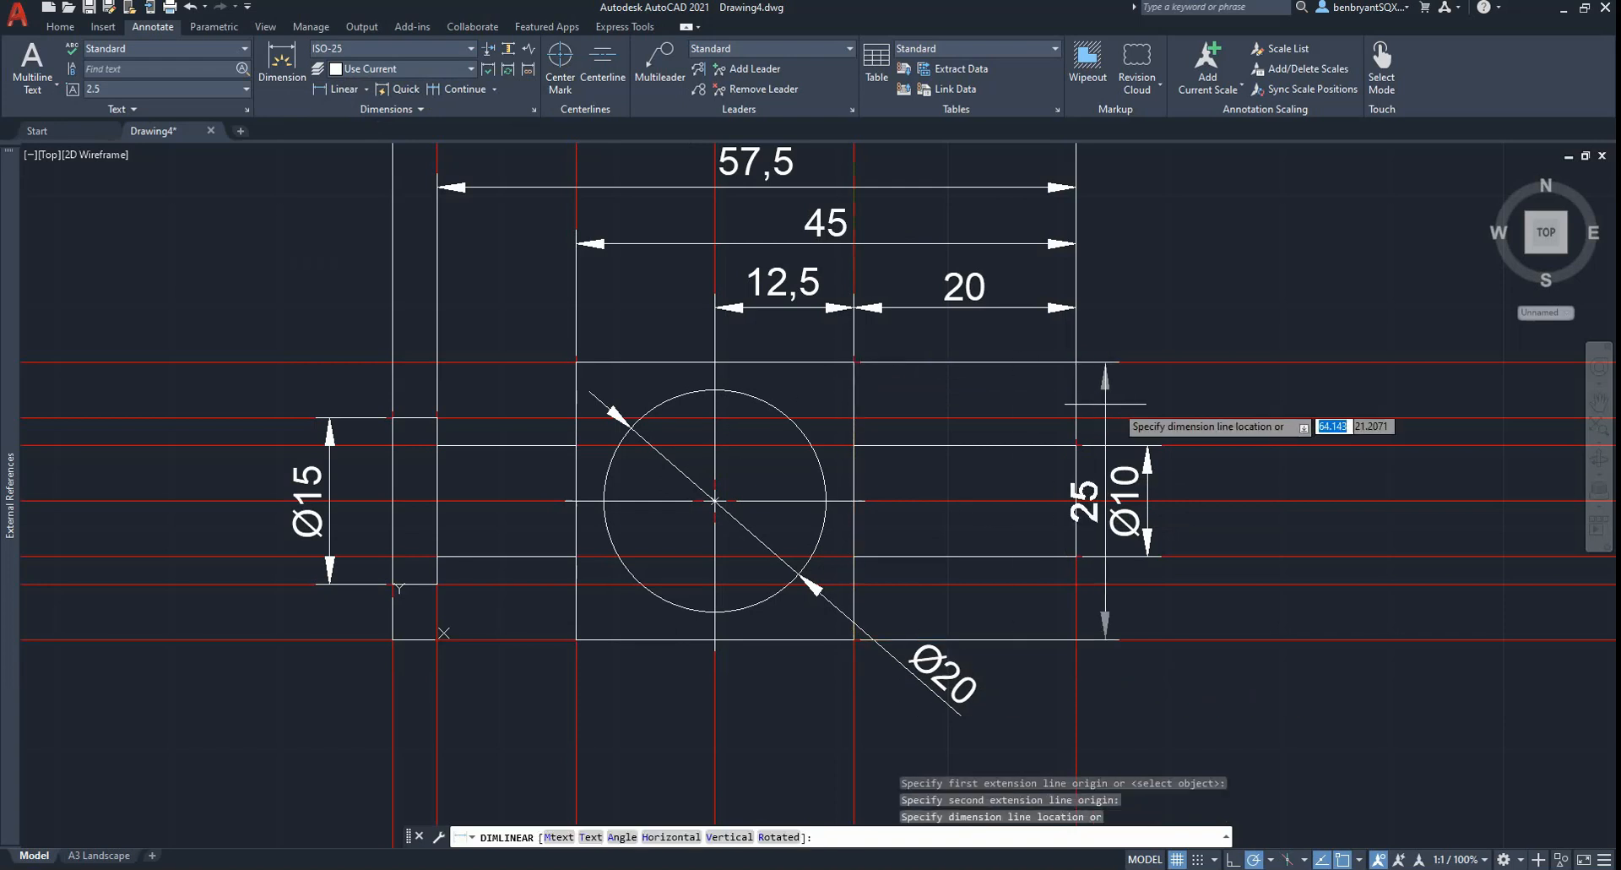
pyautogui.click(1207, 563)
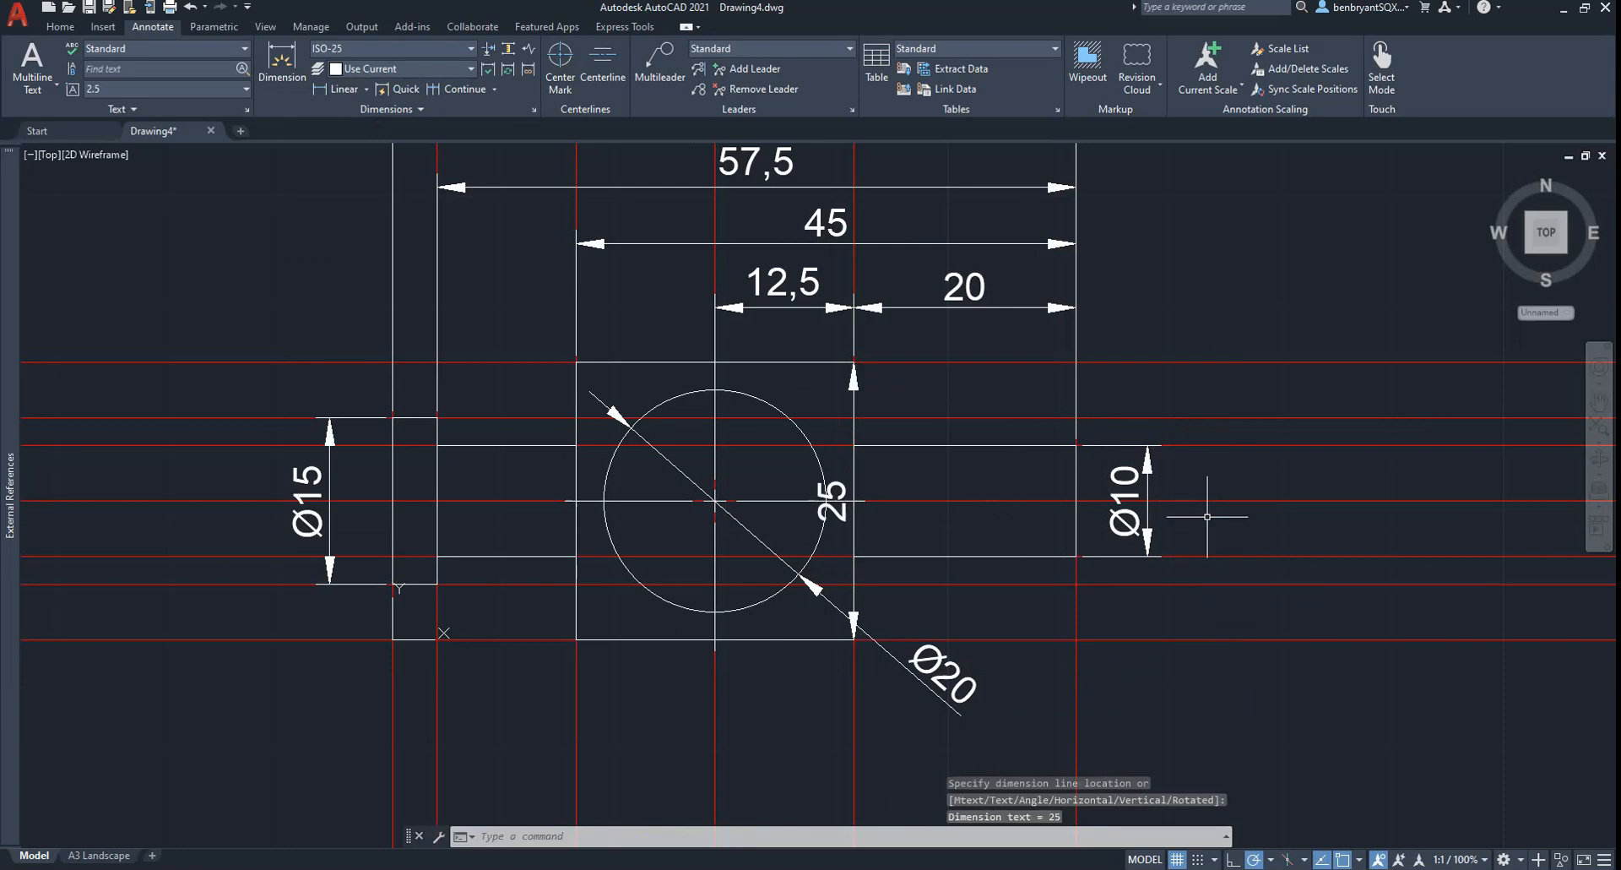
# Move the block's height dimension out beyond the right shaft's diameter dimension
pyautogui.click(836, 506)
pyautogui.click(833, 501)
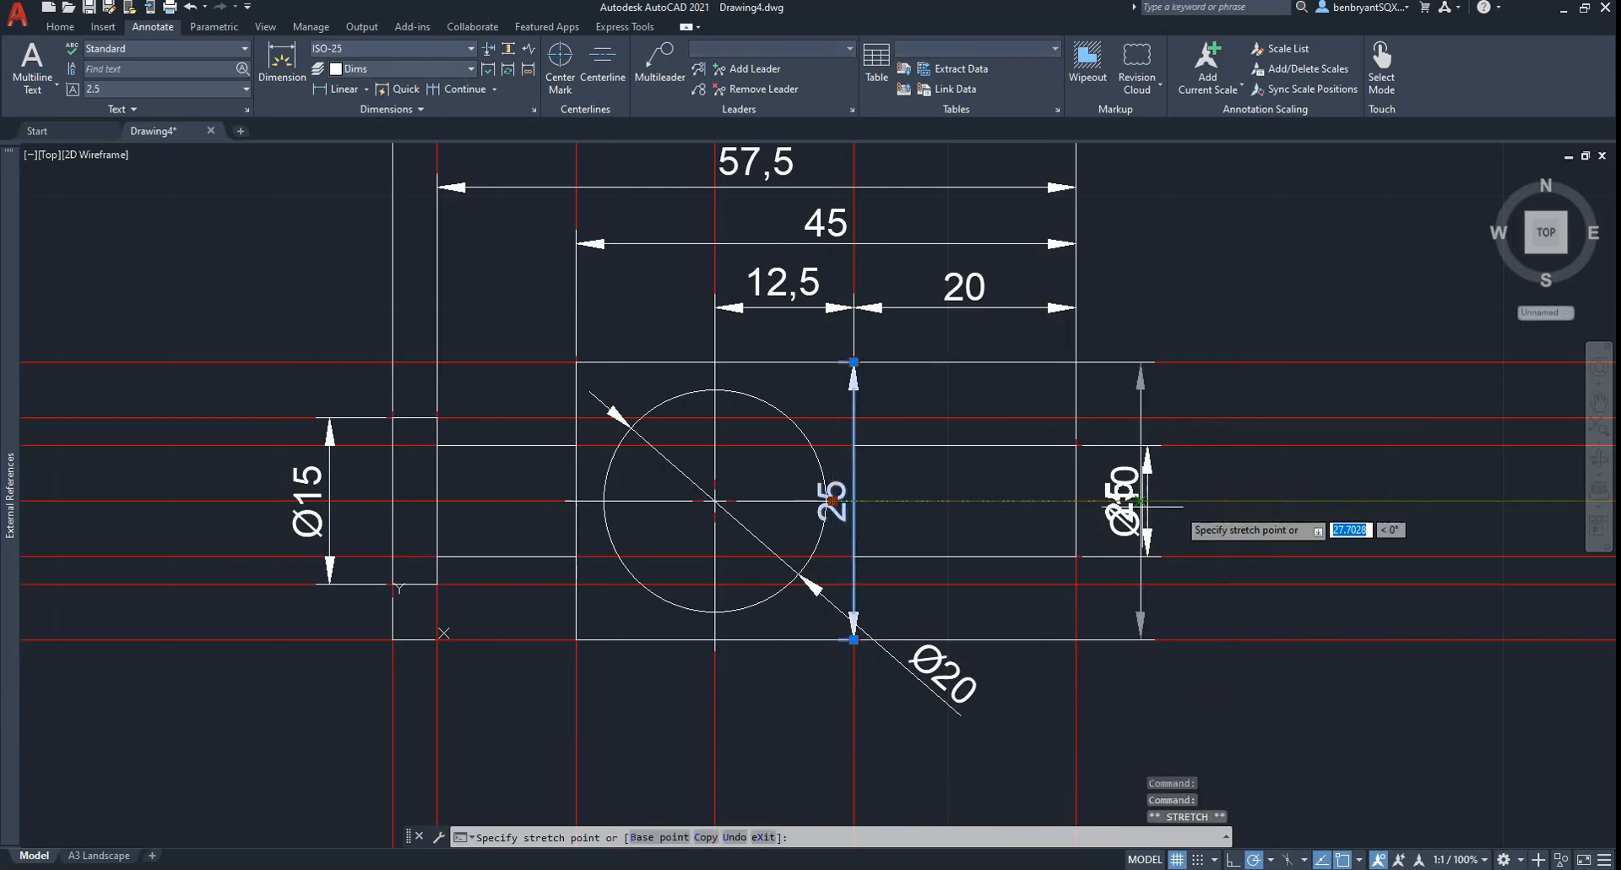
pyautogui.click(1239, 501)
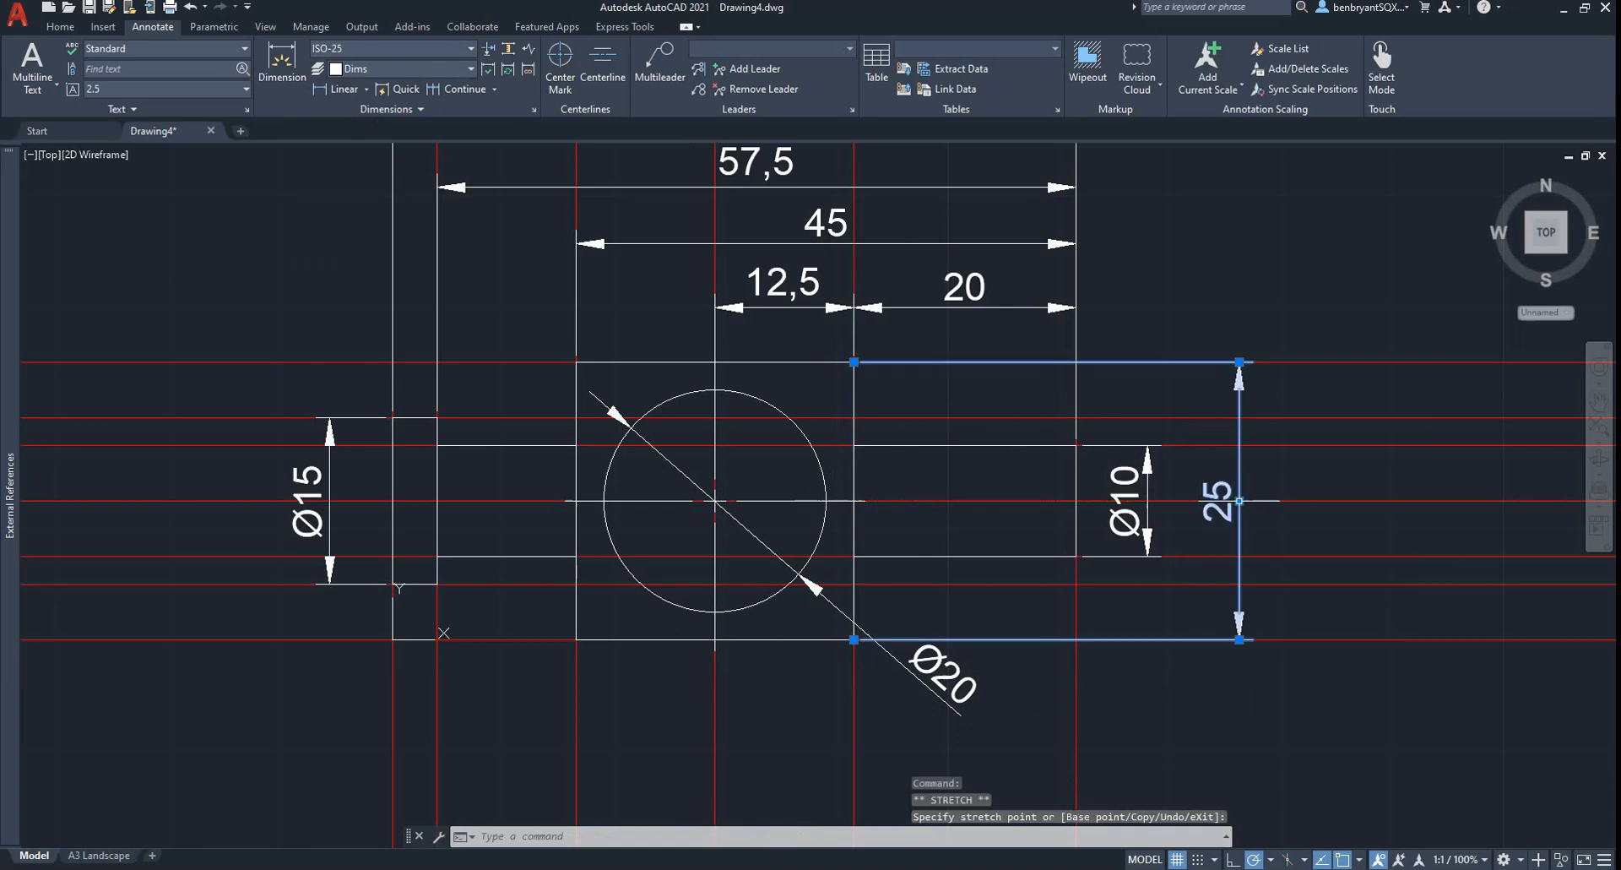
pyautogui.press('Escape')
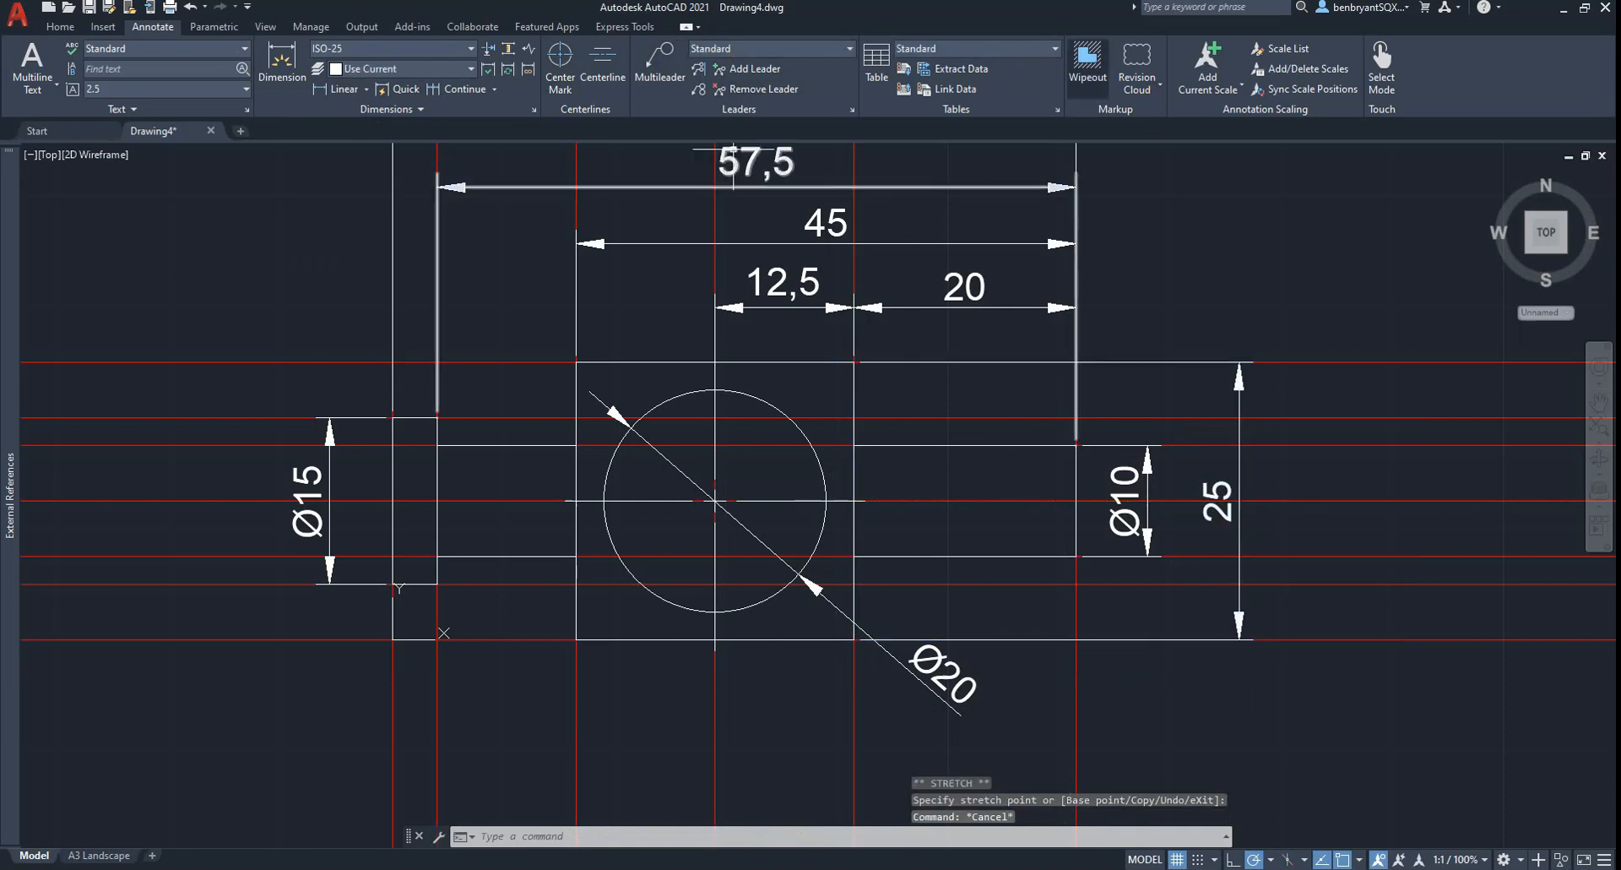
# Insert a diameter symbol before the text of the block's height dimension
pyautogui.click(1239, 531)
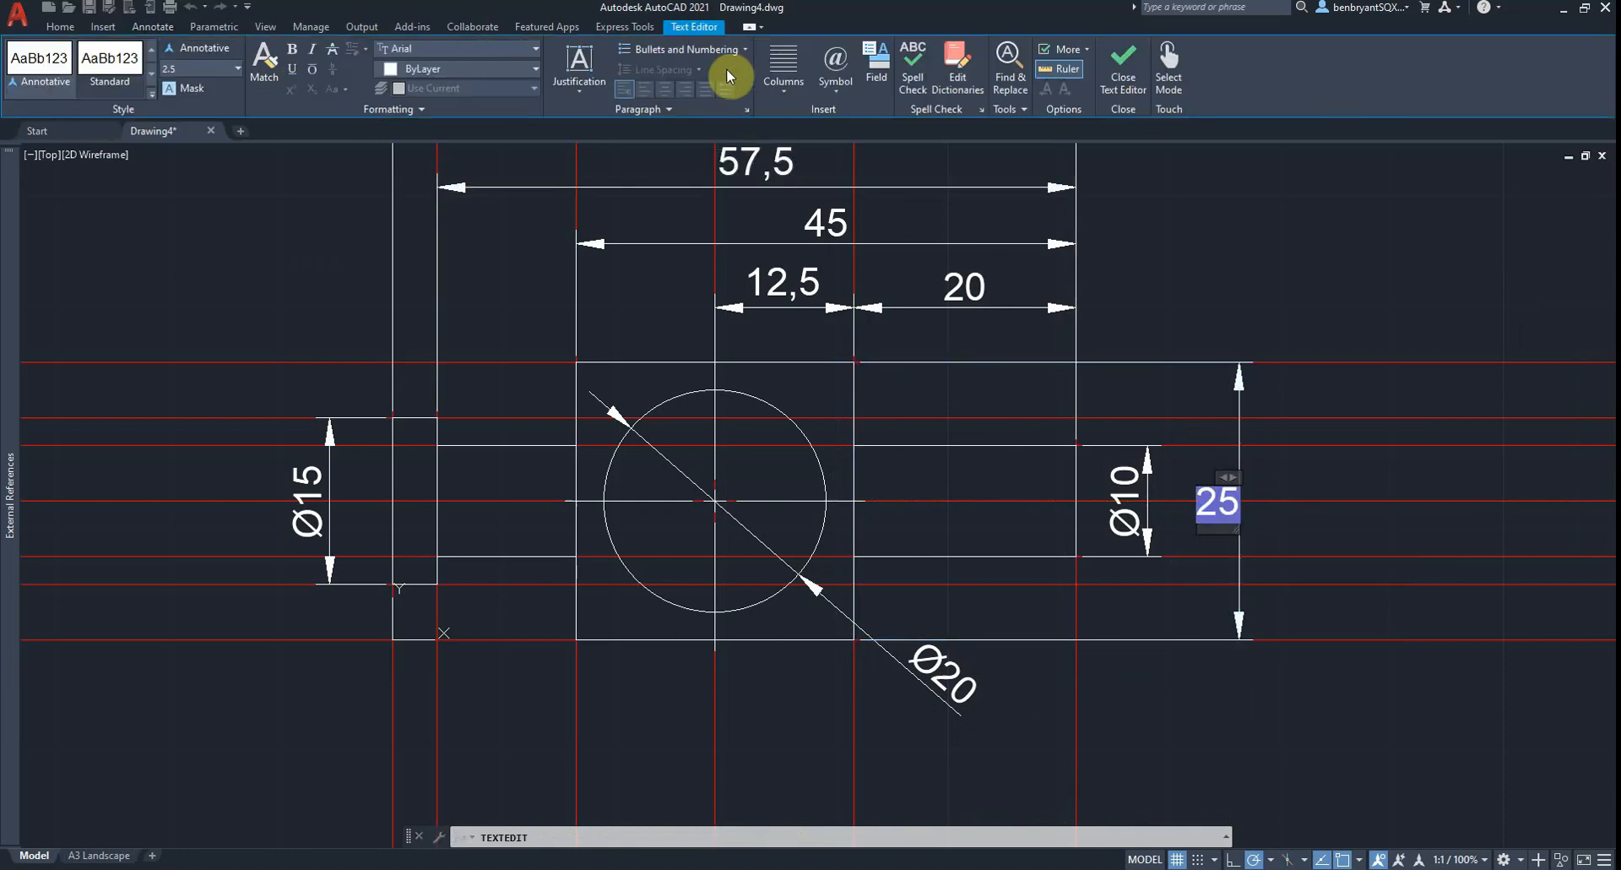
pyautogui.click(847, 64)
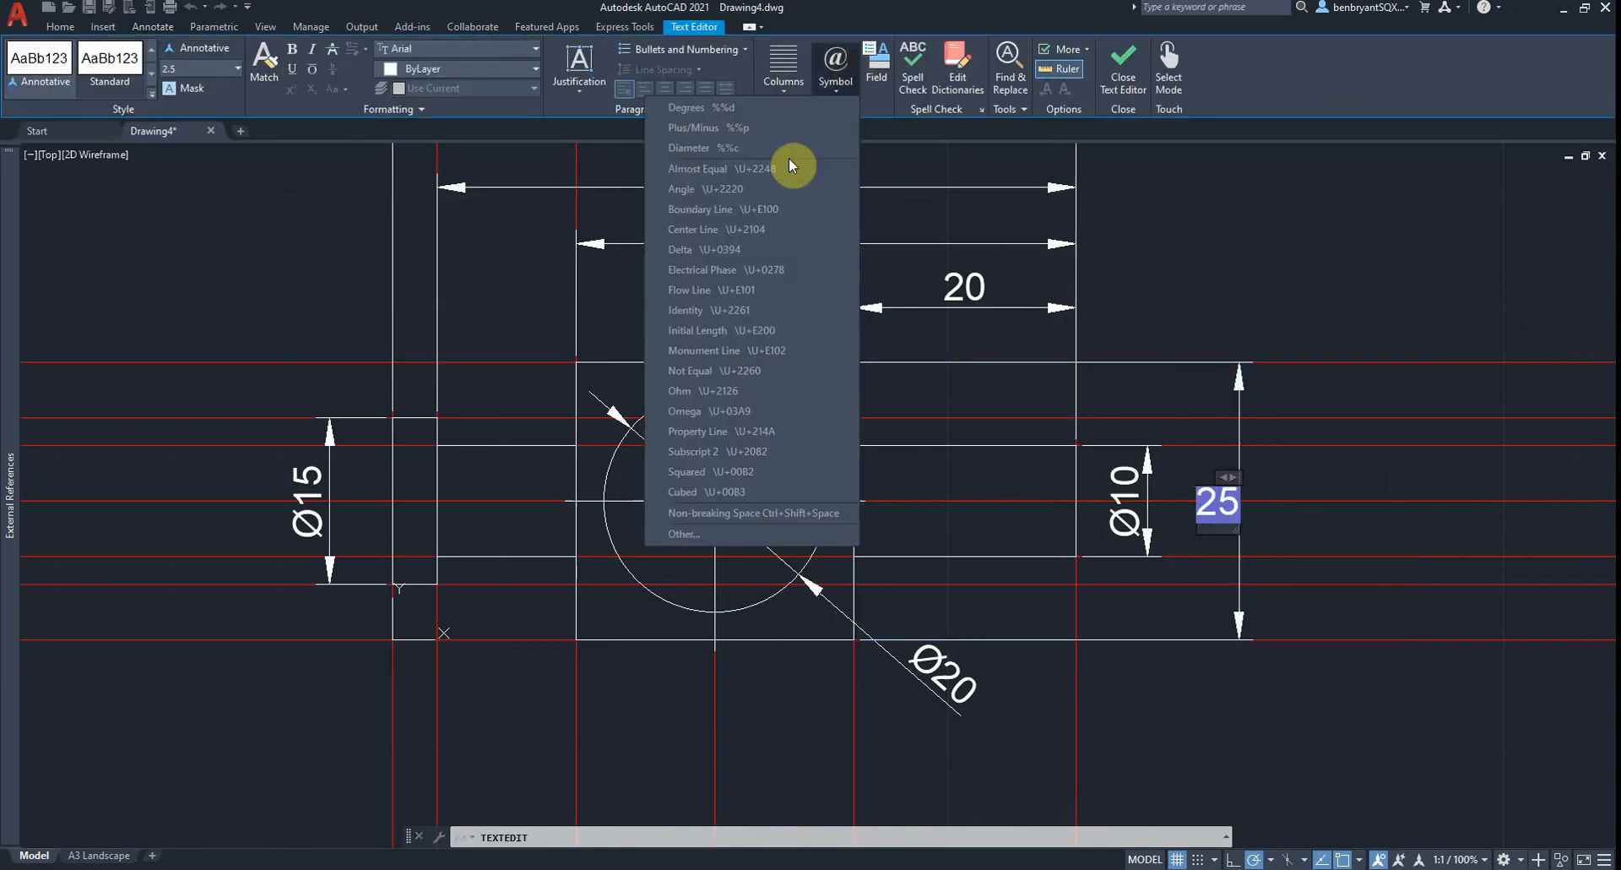
pyautogui.click(727, 147)
pyautogui.click(1132, 81)
pyautogui.scroll(-4, 1170, 704)
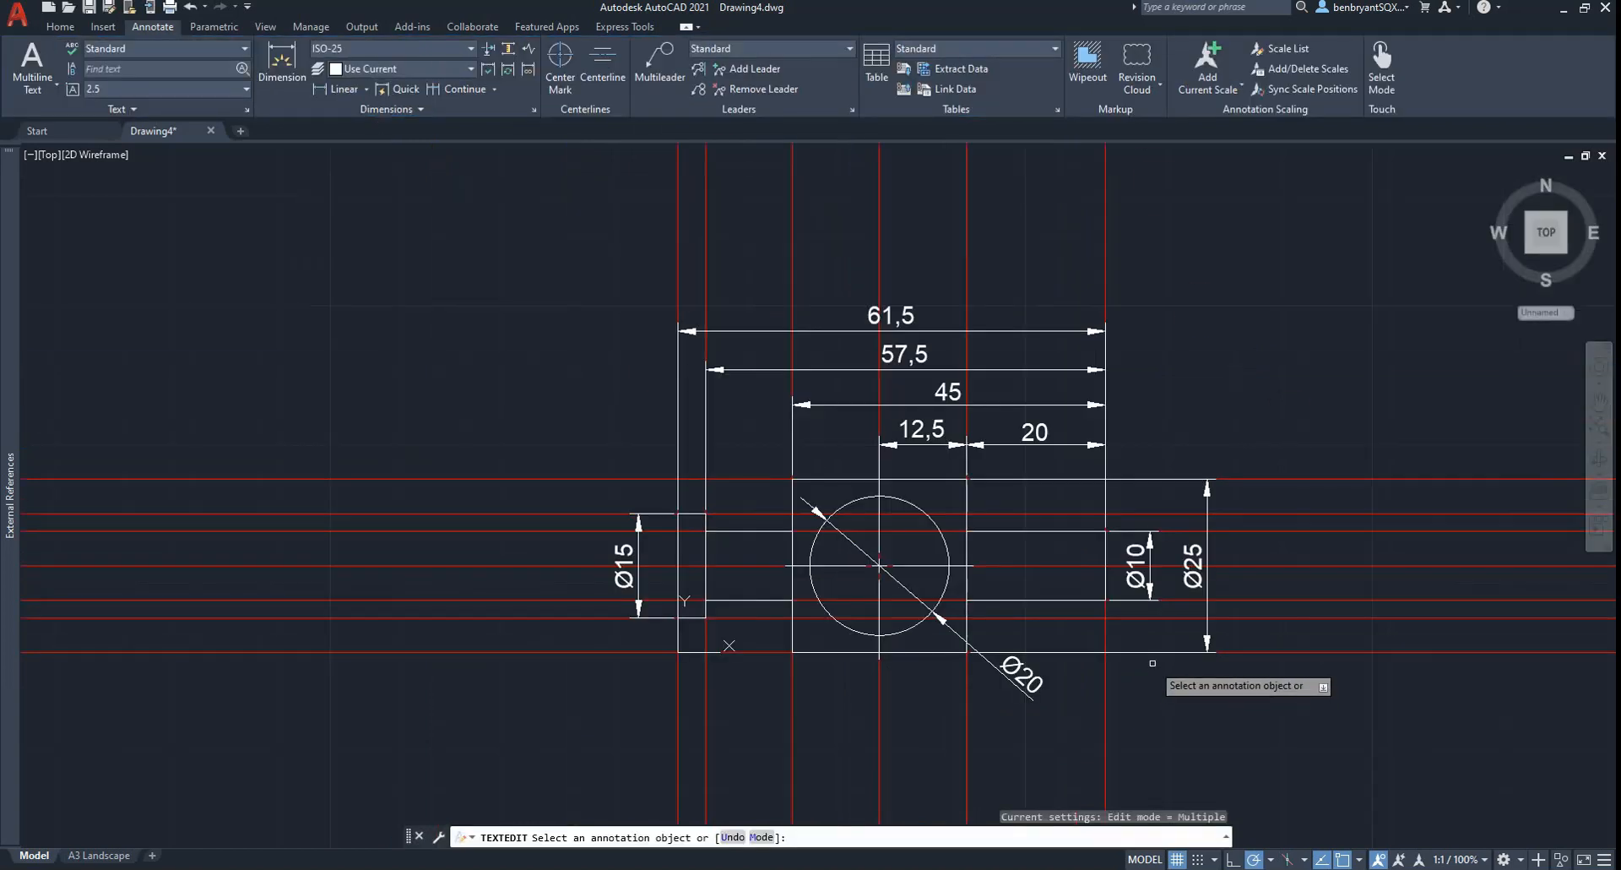
pyautogui.moveTo(1062, 549); pyautogui.dragTo(1018, 589, button='middle')
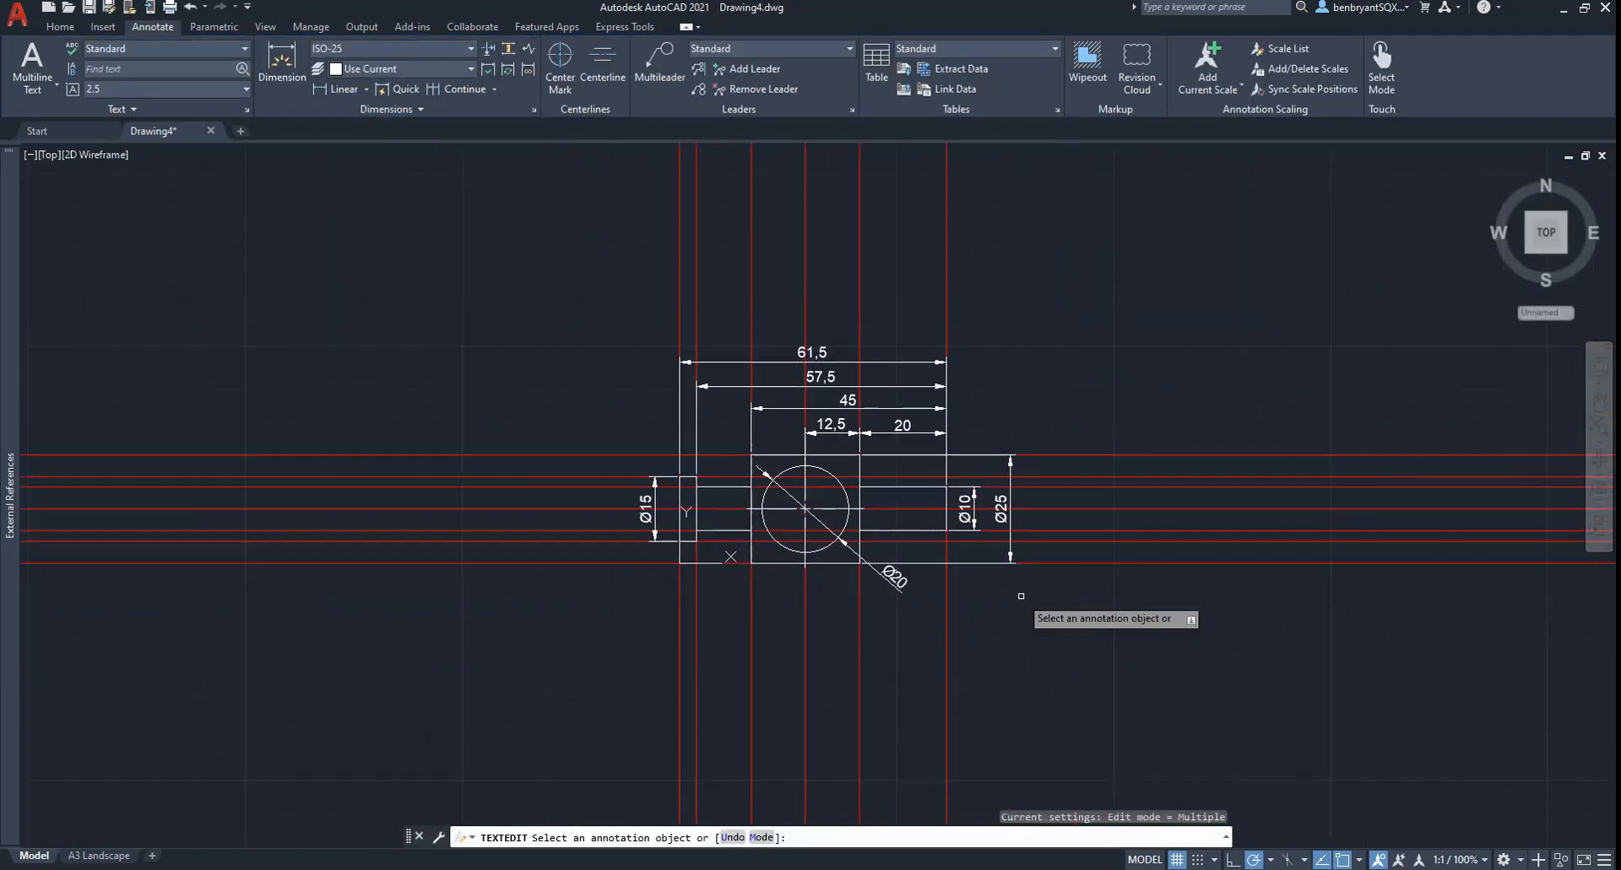
pyautogui.moveTo(1110, 633); pyautogui.dragTo(1129, 510, button='middle')
pyautogui.scroll(1, 1130, 511)
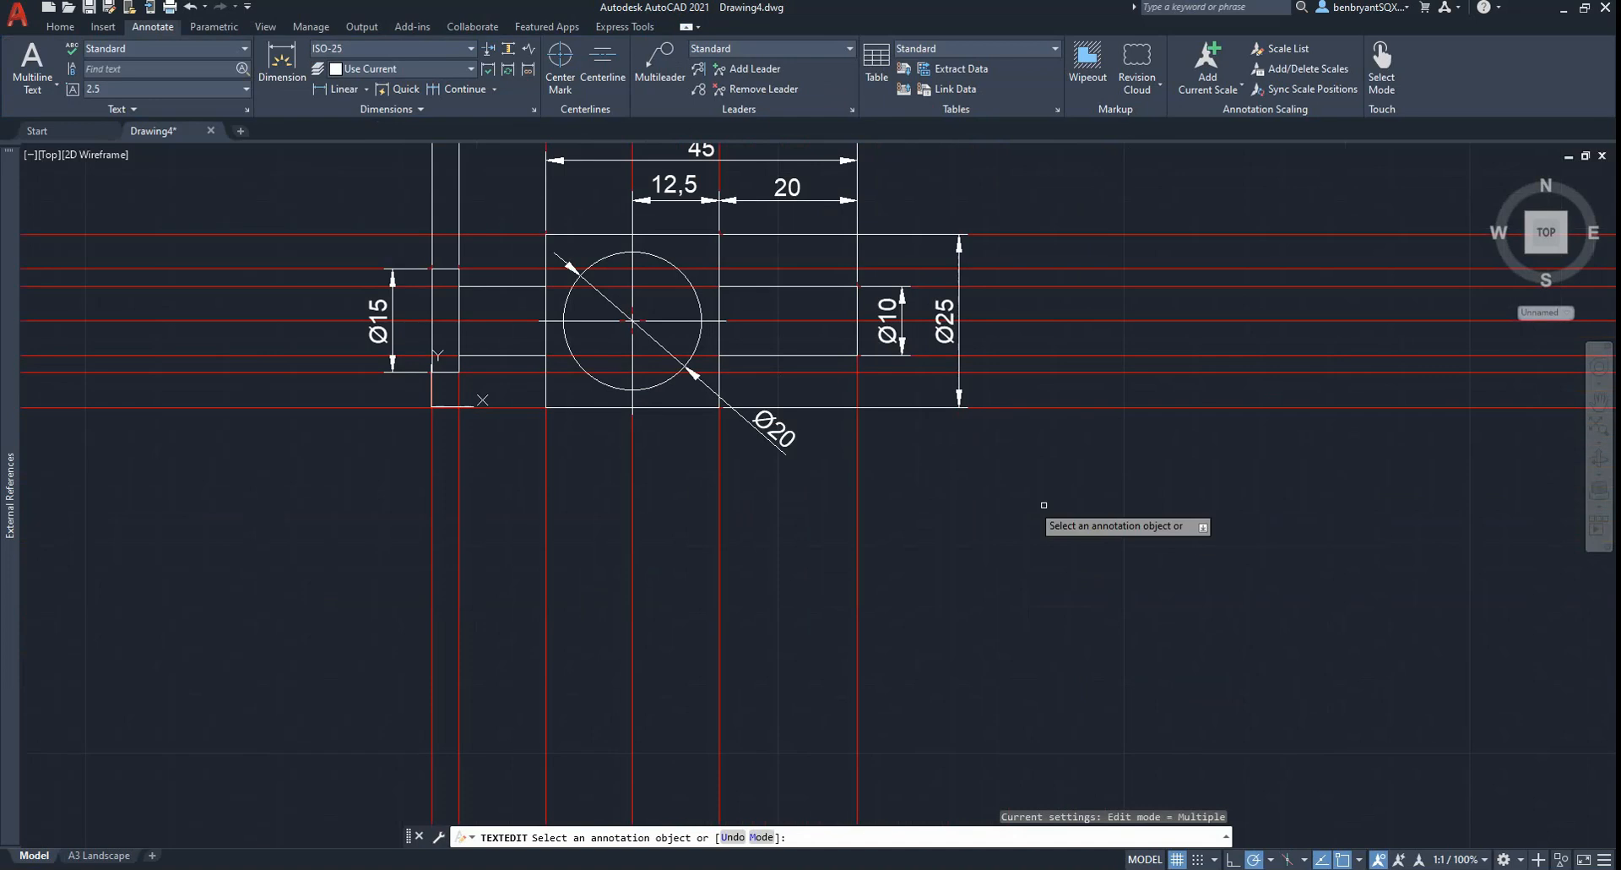
pyautogui.scroll(-1, 995, 500)
pyautogui.moveTo(970, 507); pyautogui.dragTo(984, 456, button='middle')
pyautogui.press('Escape')
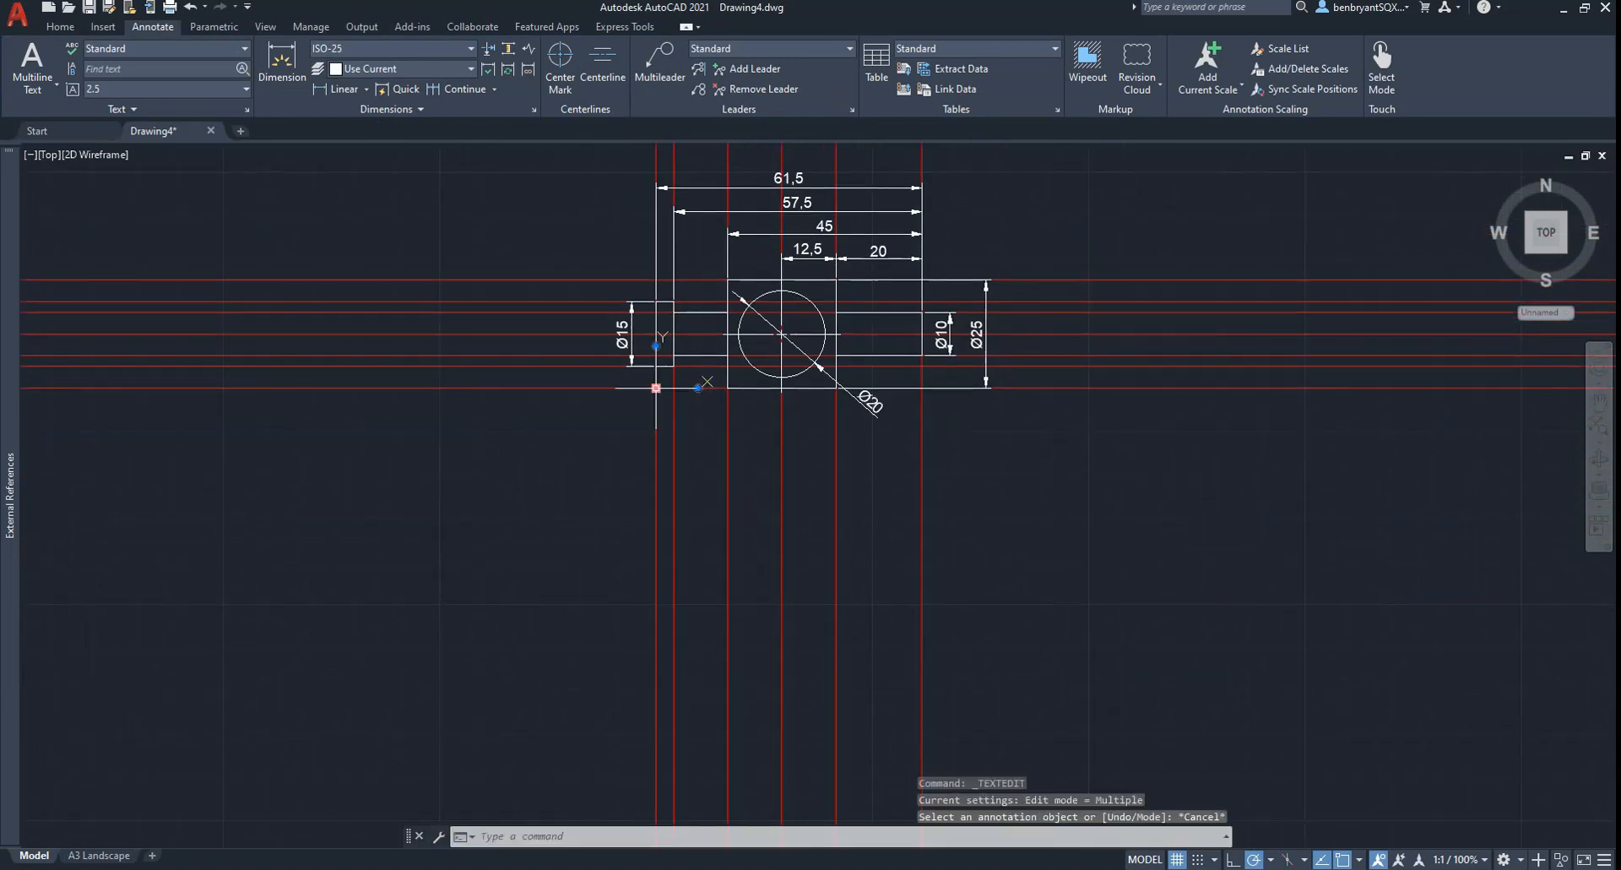
# Move the UCS origin about 94 mm straight down along the head's outer vertical construction line
pyautogui.click(656, 388)
pyautogui.moveTo(823, 574); pyautogui.dragTo(815, 447, button='middle')
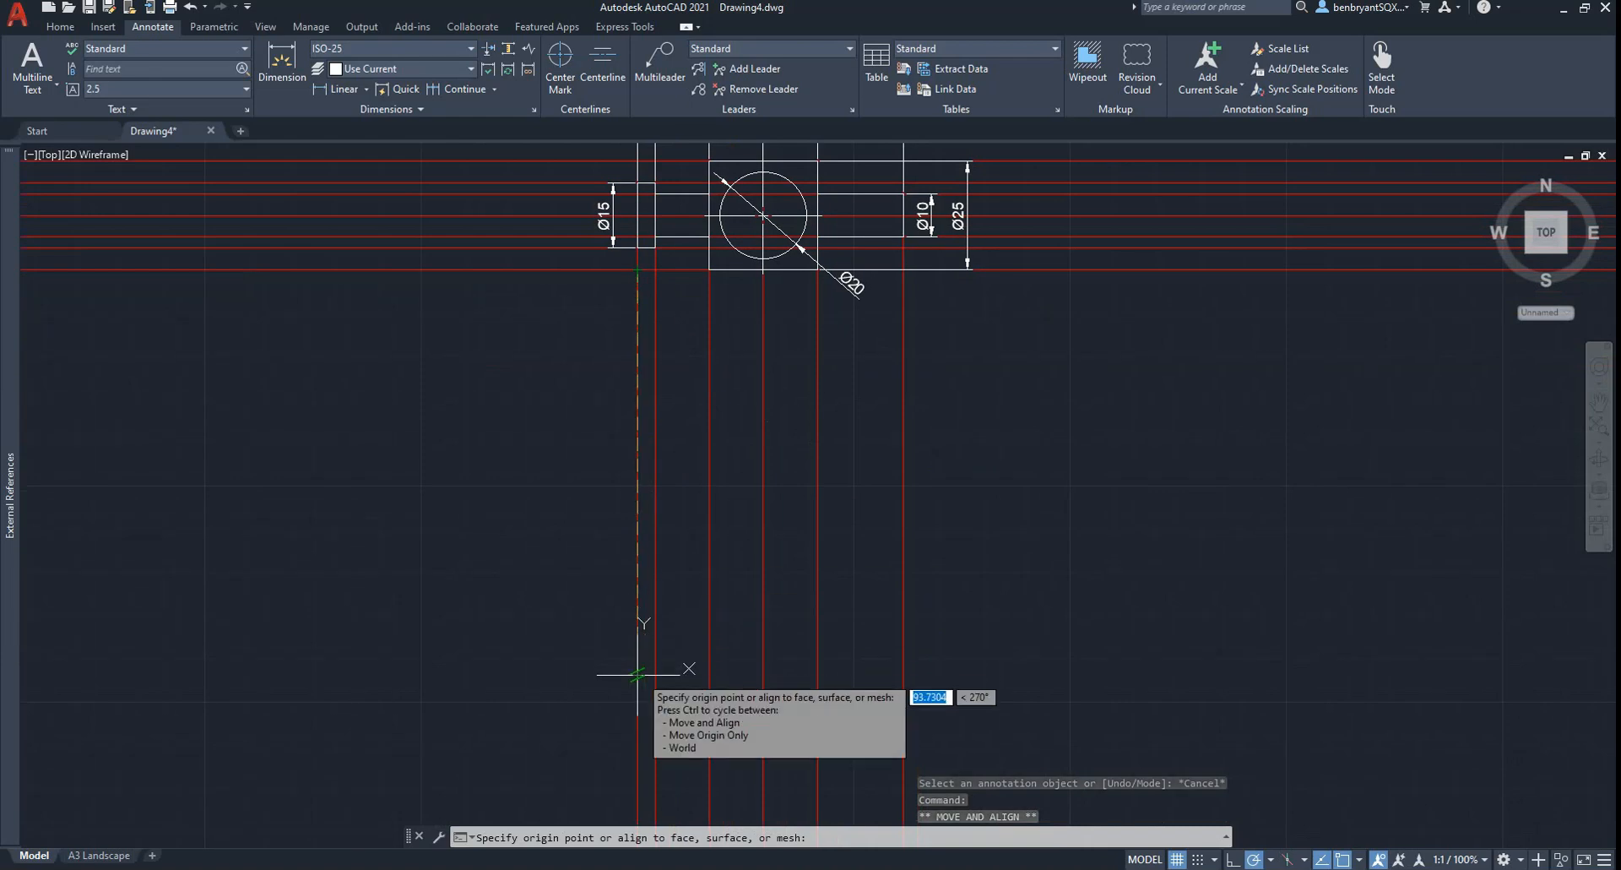
pyautogui.click(638, 674)
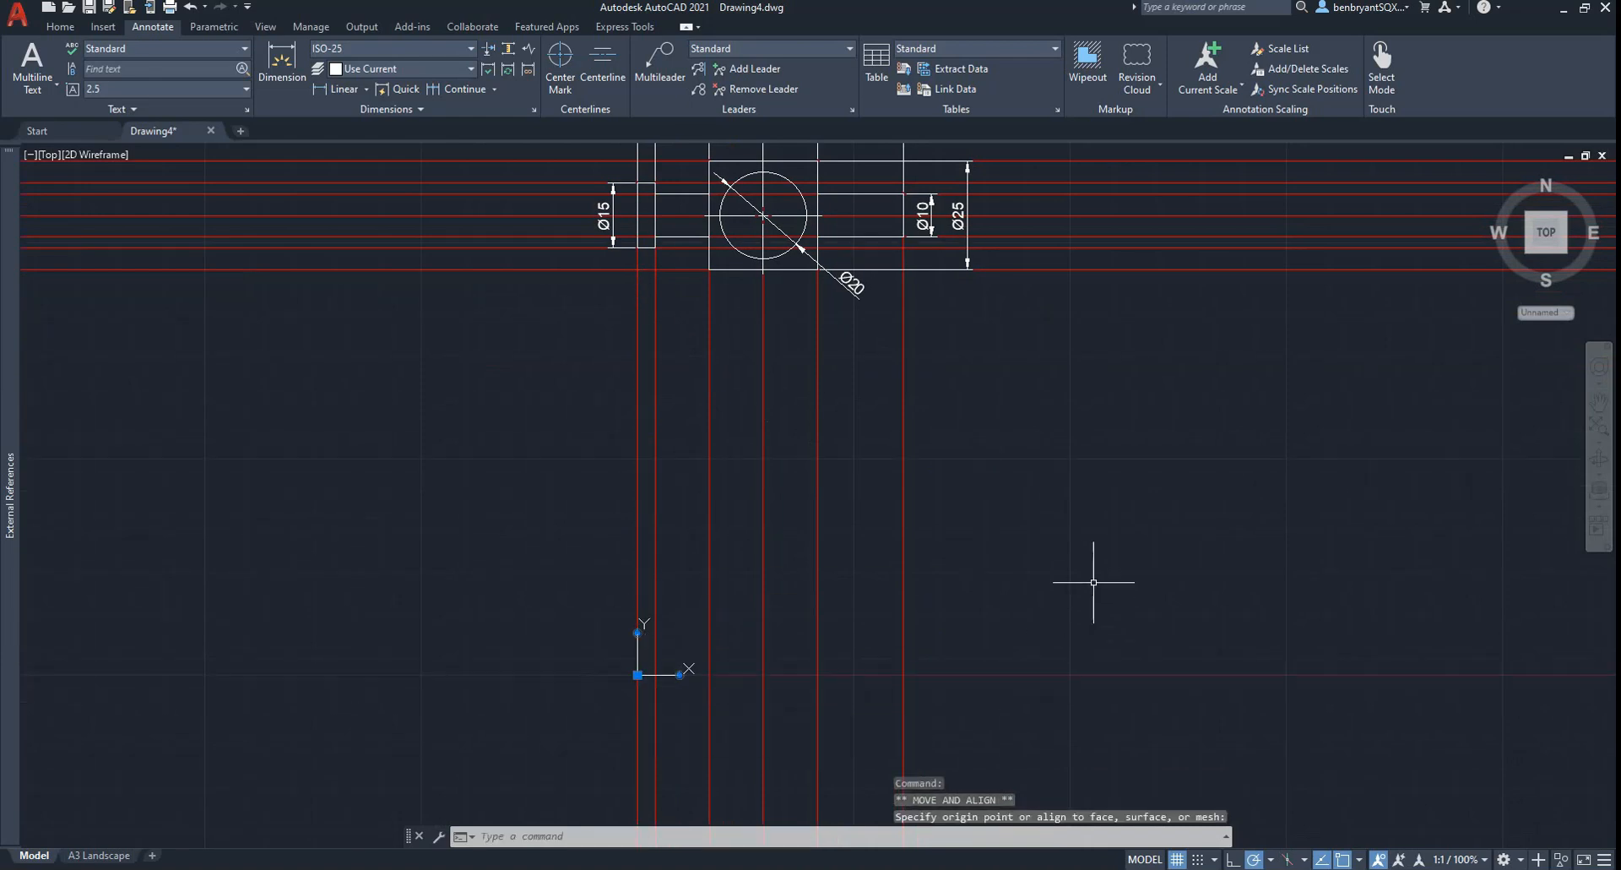
pyautogui.moveTo(1088, 509); pyautogui.dragTo(1080, 570, button='middle')
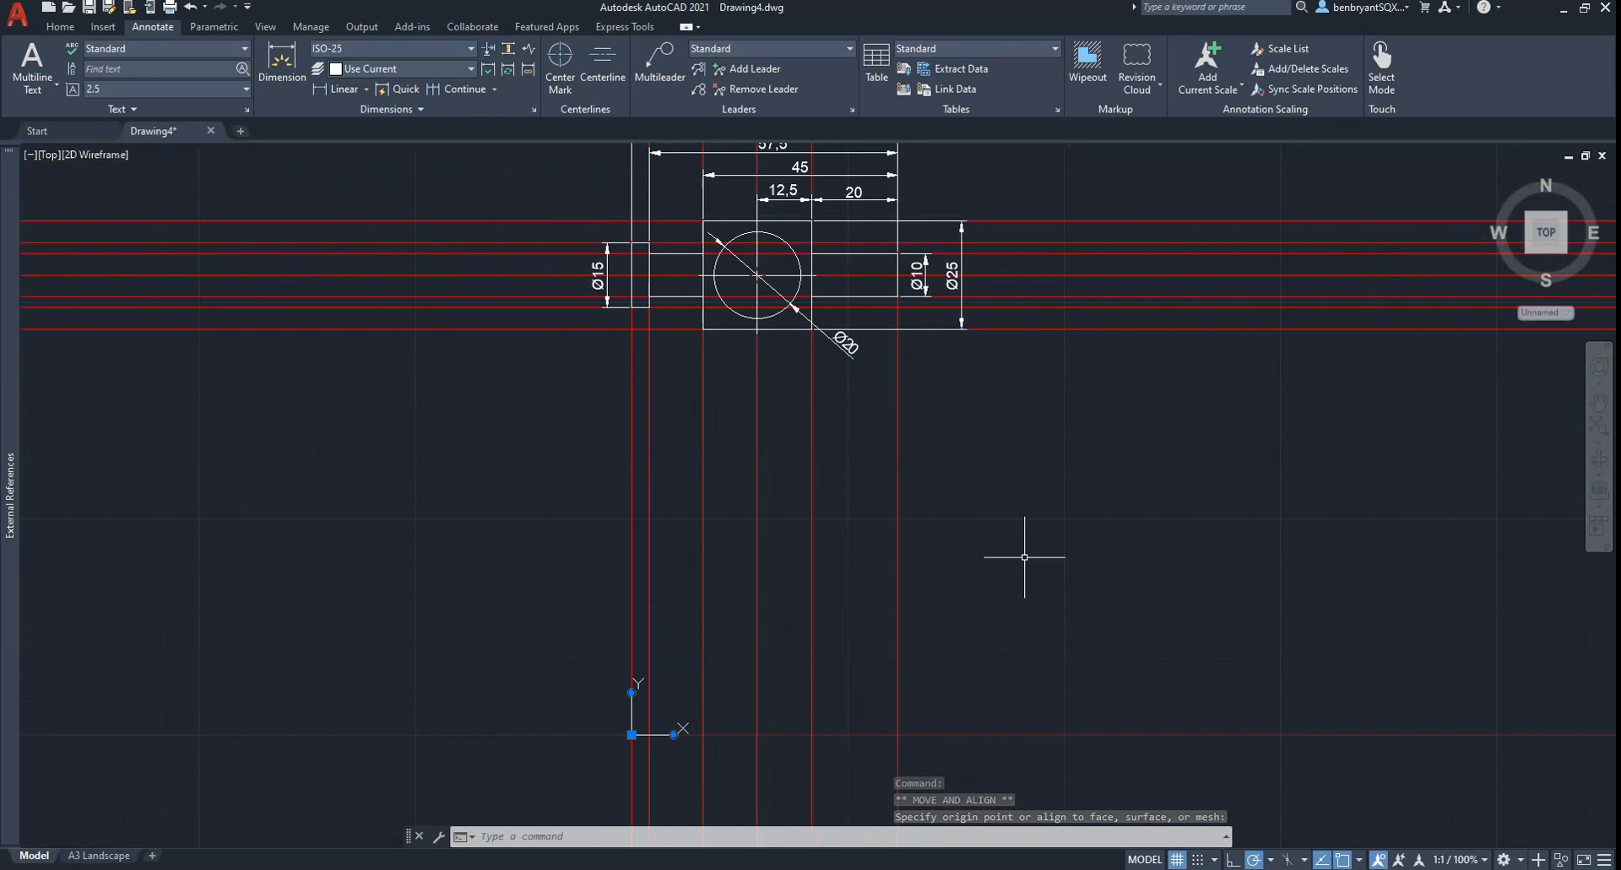
pyautogui.press('Escape')
# Draw a horizontal construction line (XLINE) through the origin 0,0 below the finished view
pyautogui.write('xli')
pyautogui.press('Return')
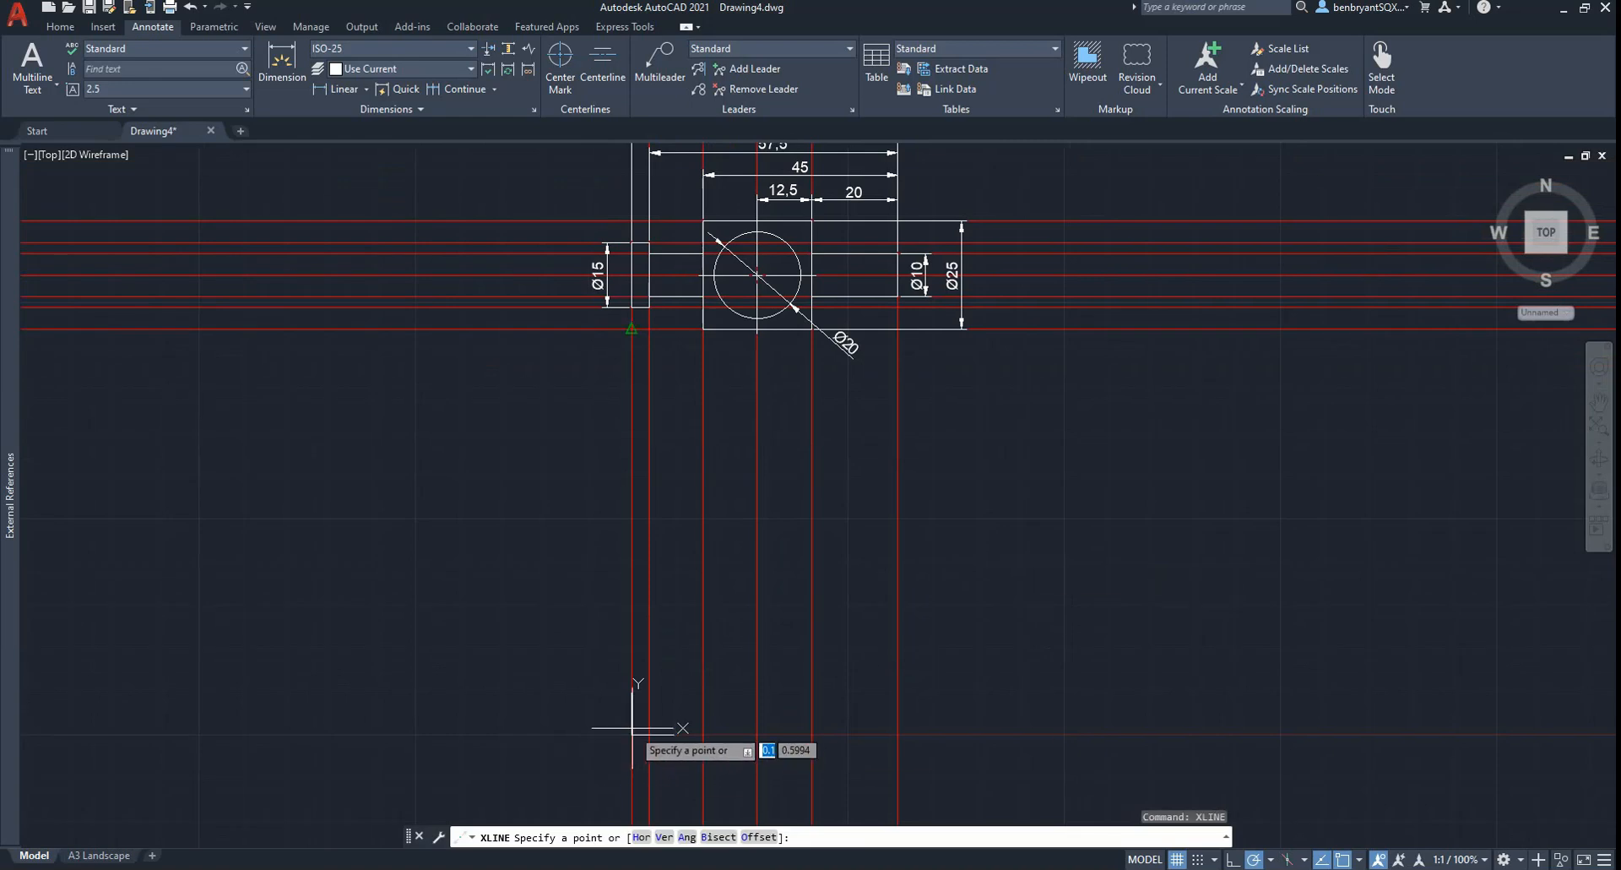
pyautogui.press('Return')
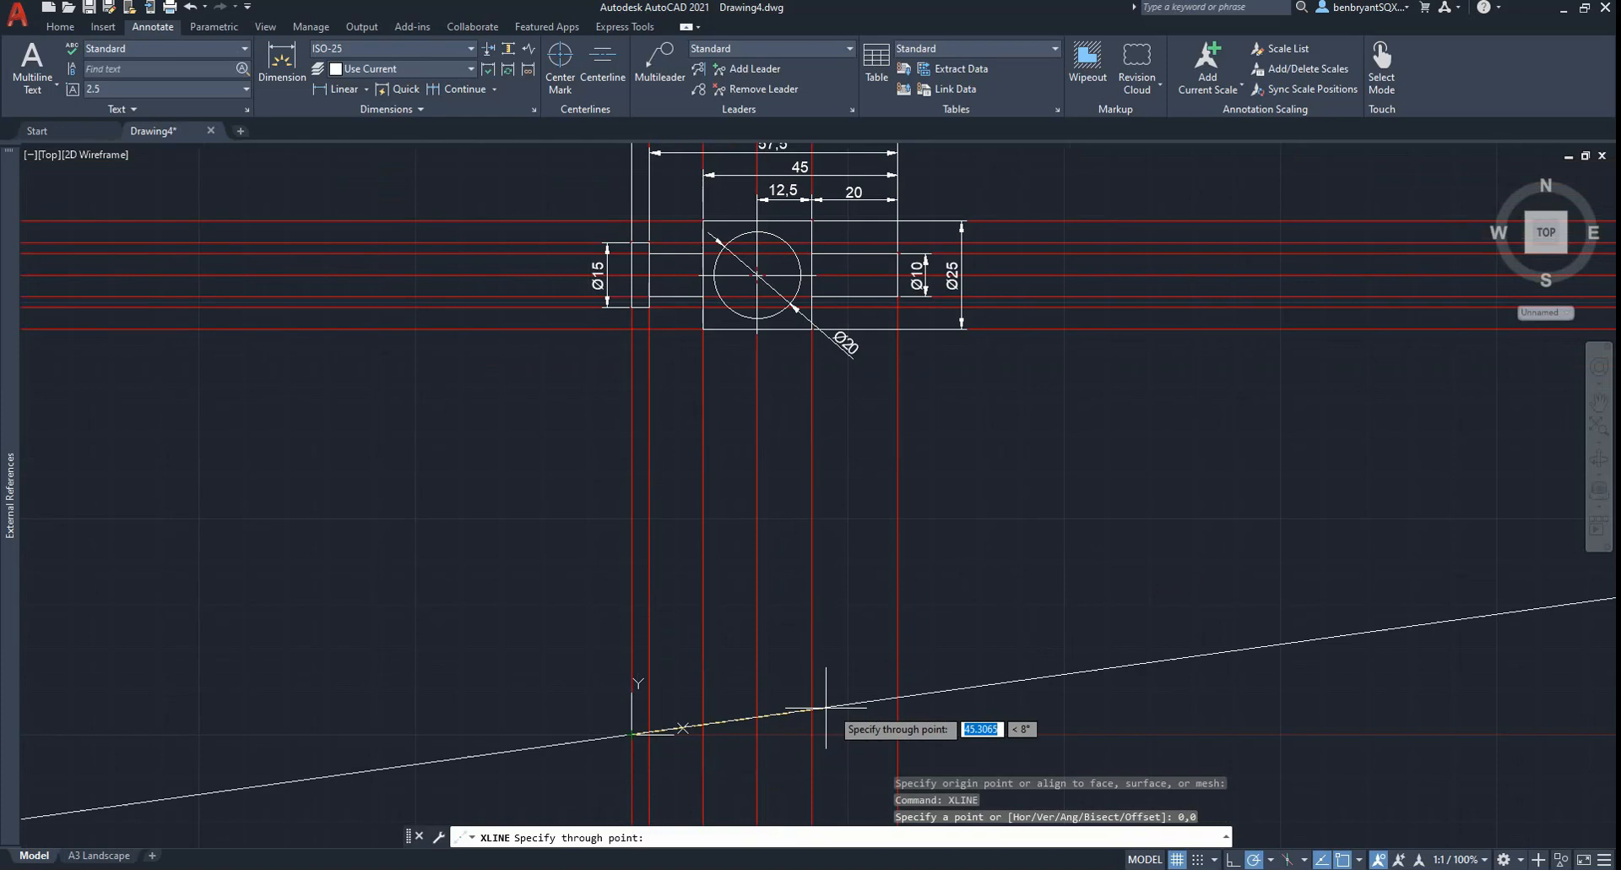
pyautogui.click(1015, 734)
pyautogui.press('Escape')
# Put the new horizontal line through the origin on the vision layer
pyautogui.click(1100, 733)
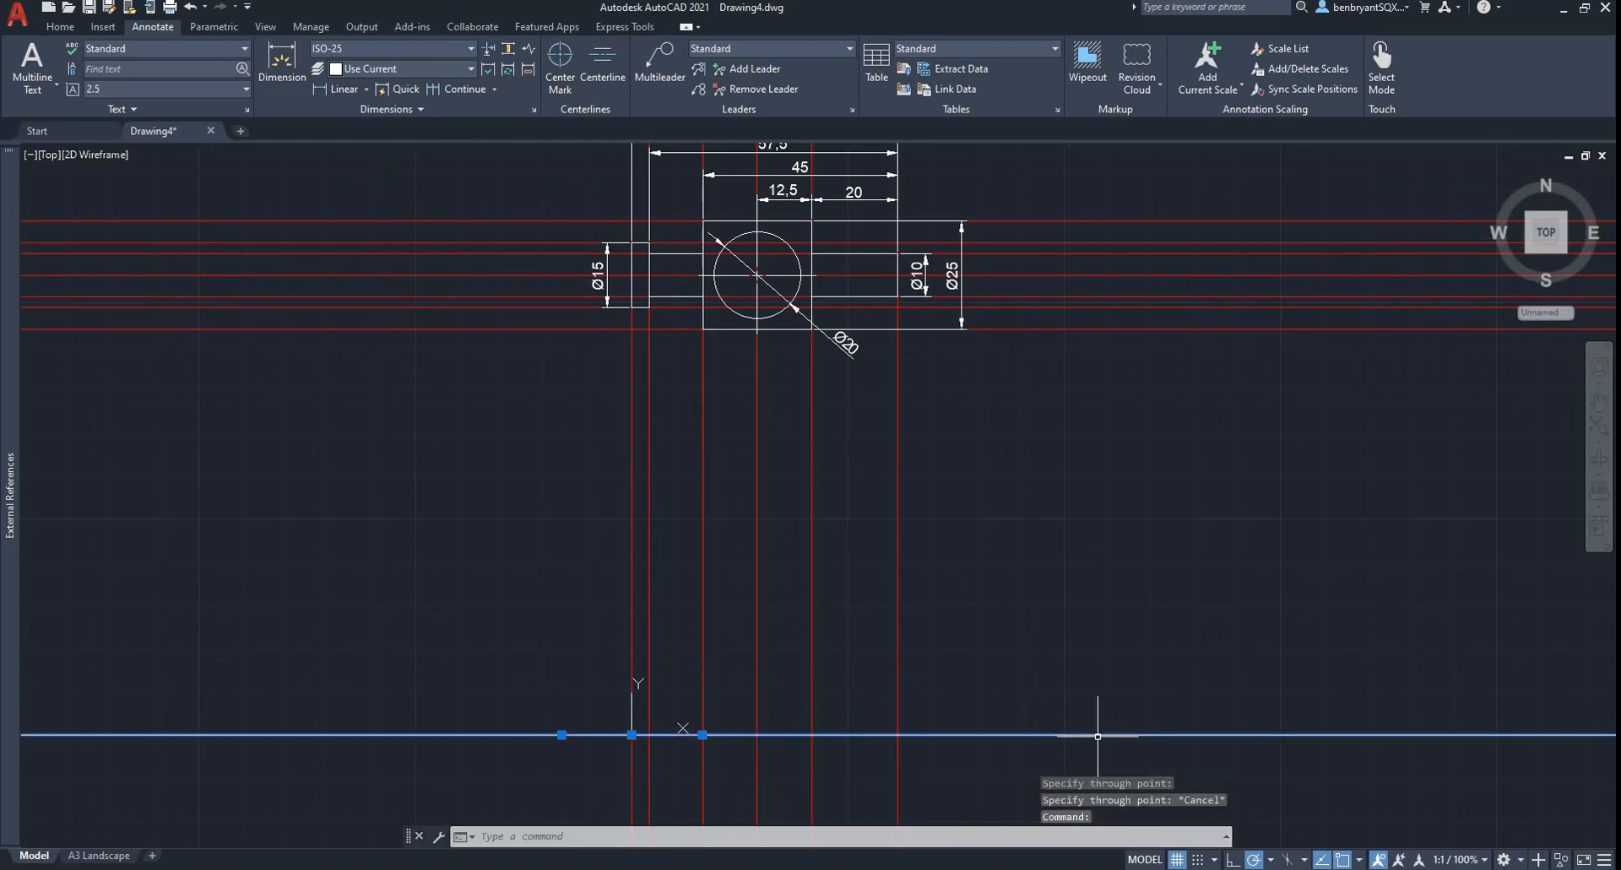
pyautogui.click(66, 29)
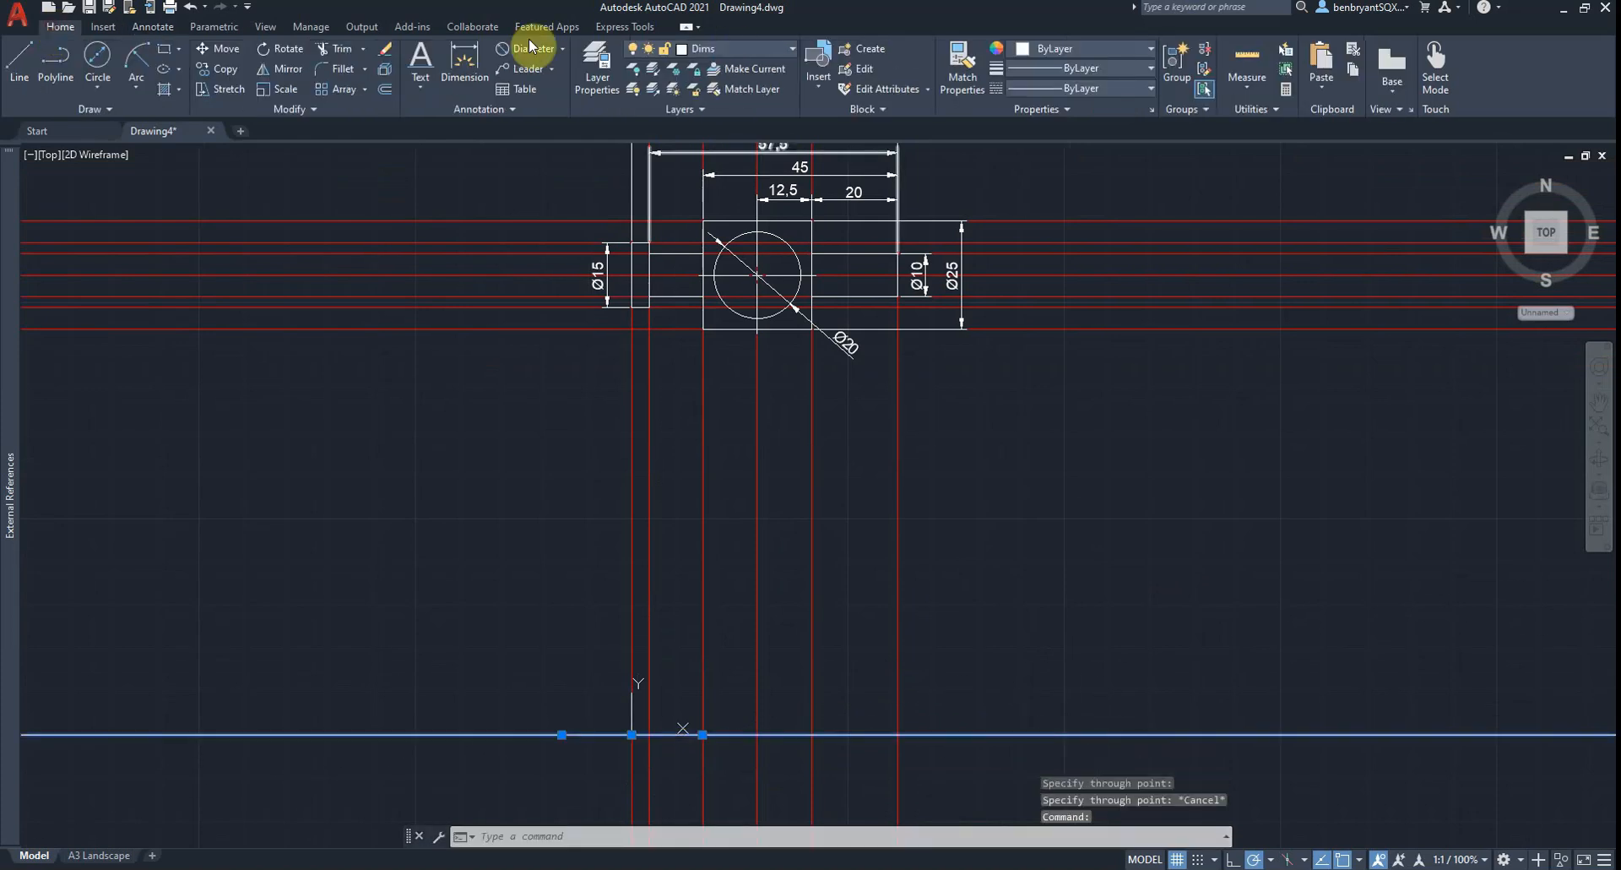
pyautogui.click(726, 48)
pyautogui.click(726, 174)
pyautogui.press('Escape')
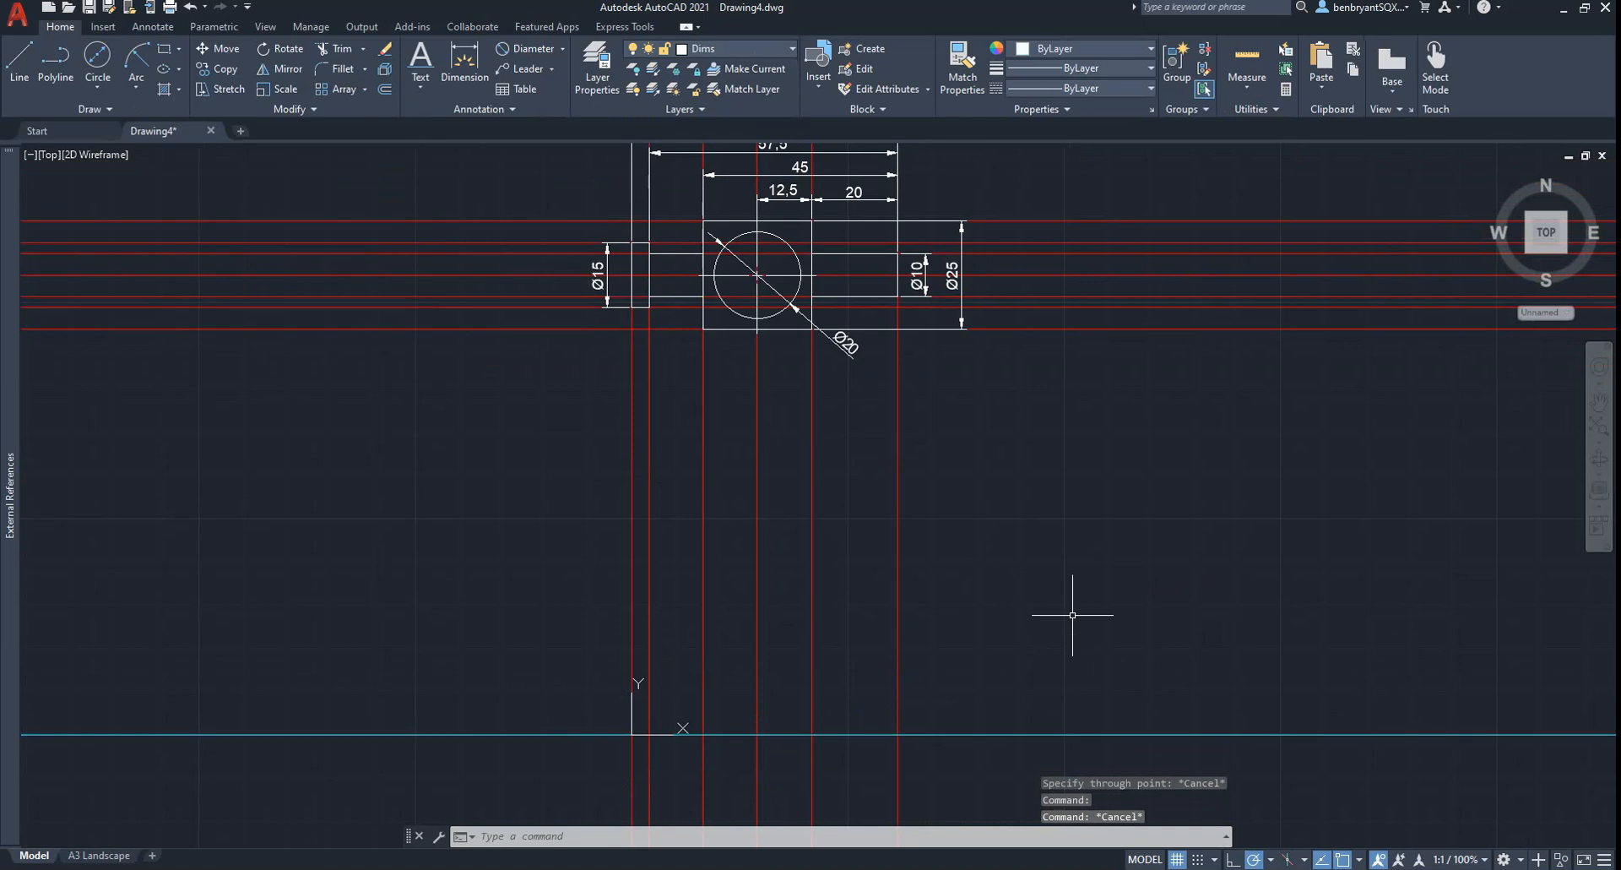
# Consult the PDF and offset the vertical construction line at the right shaft's end 62.5 mm toward the head
pyautogui.scroll(2, 768, 553)
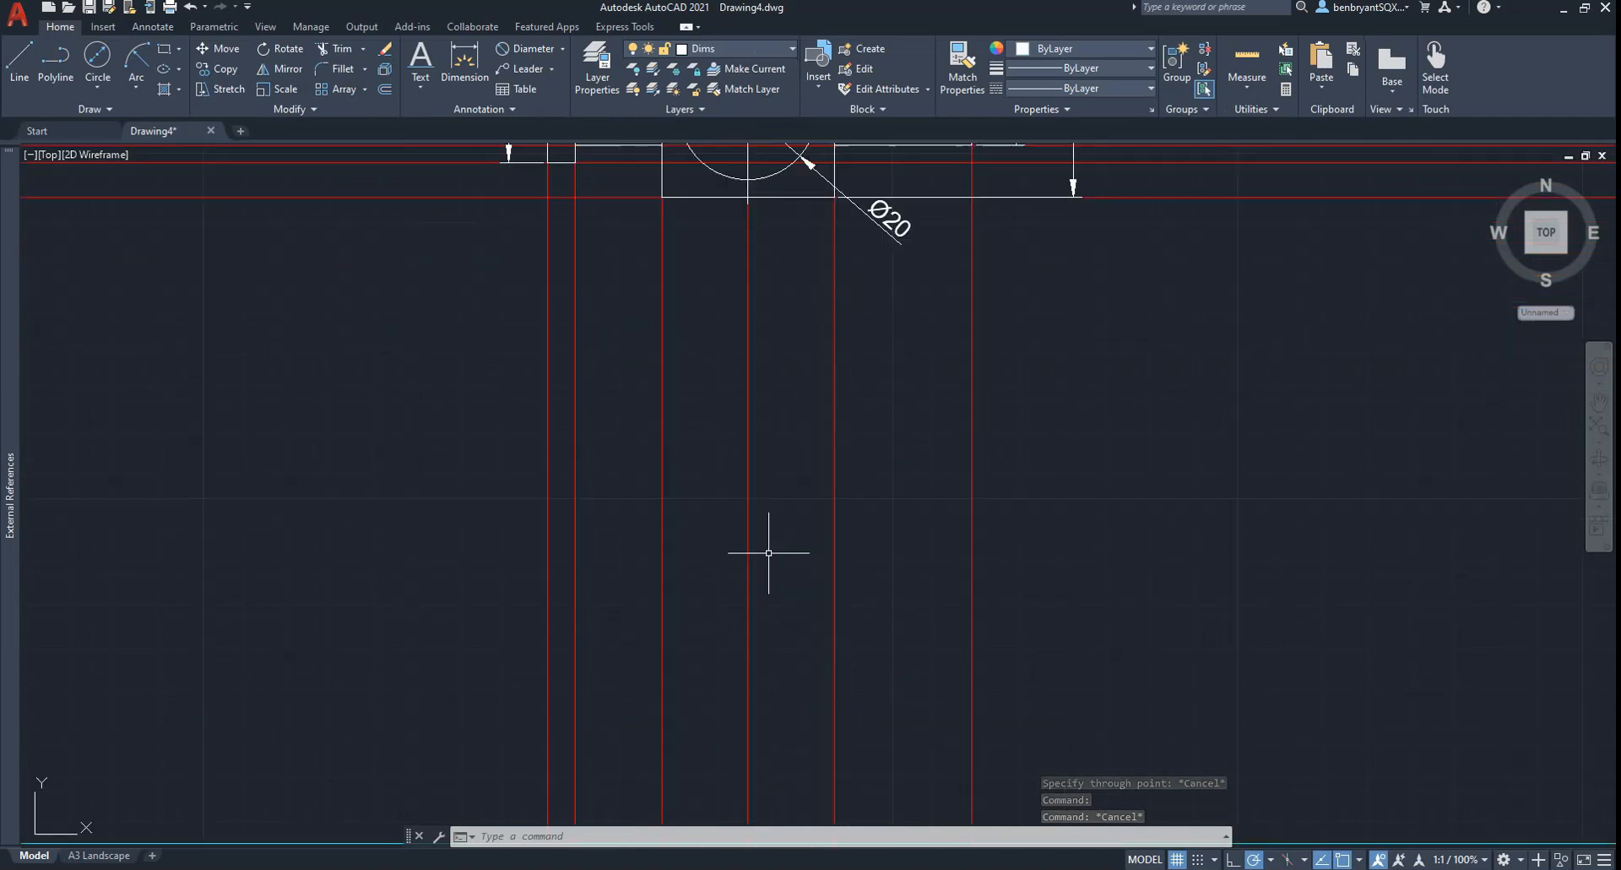
pyautogui.scroll(-4, 768, 552)
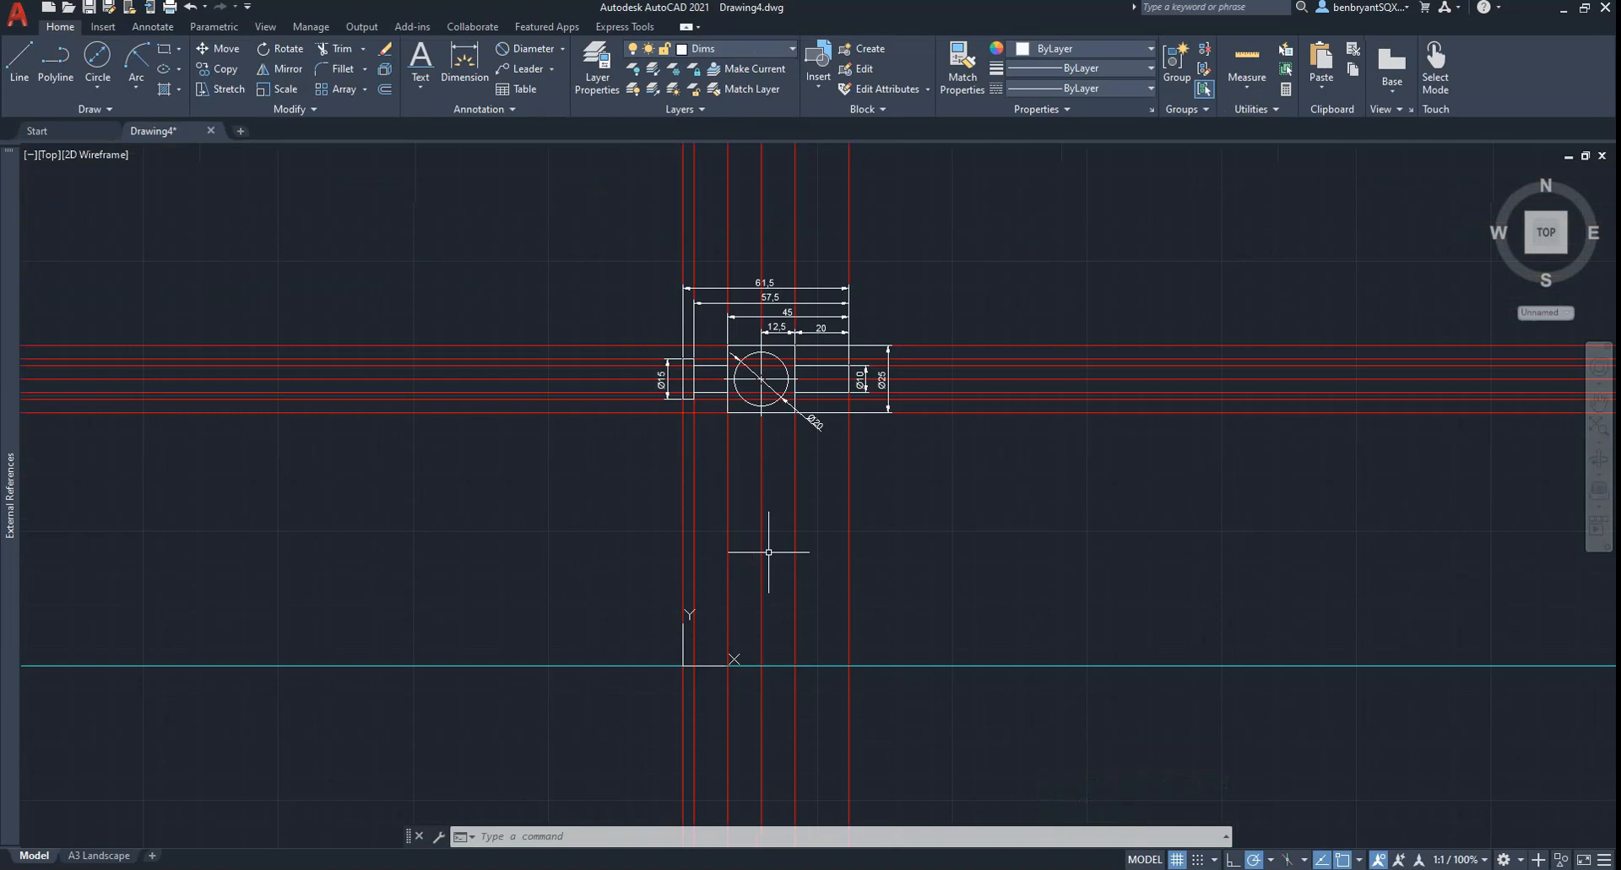
pyautogui.hotkey('alt', 'Tab')
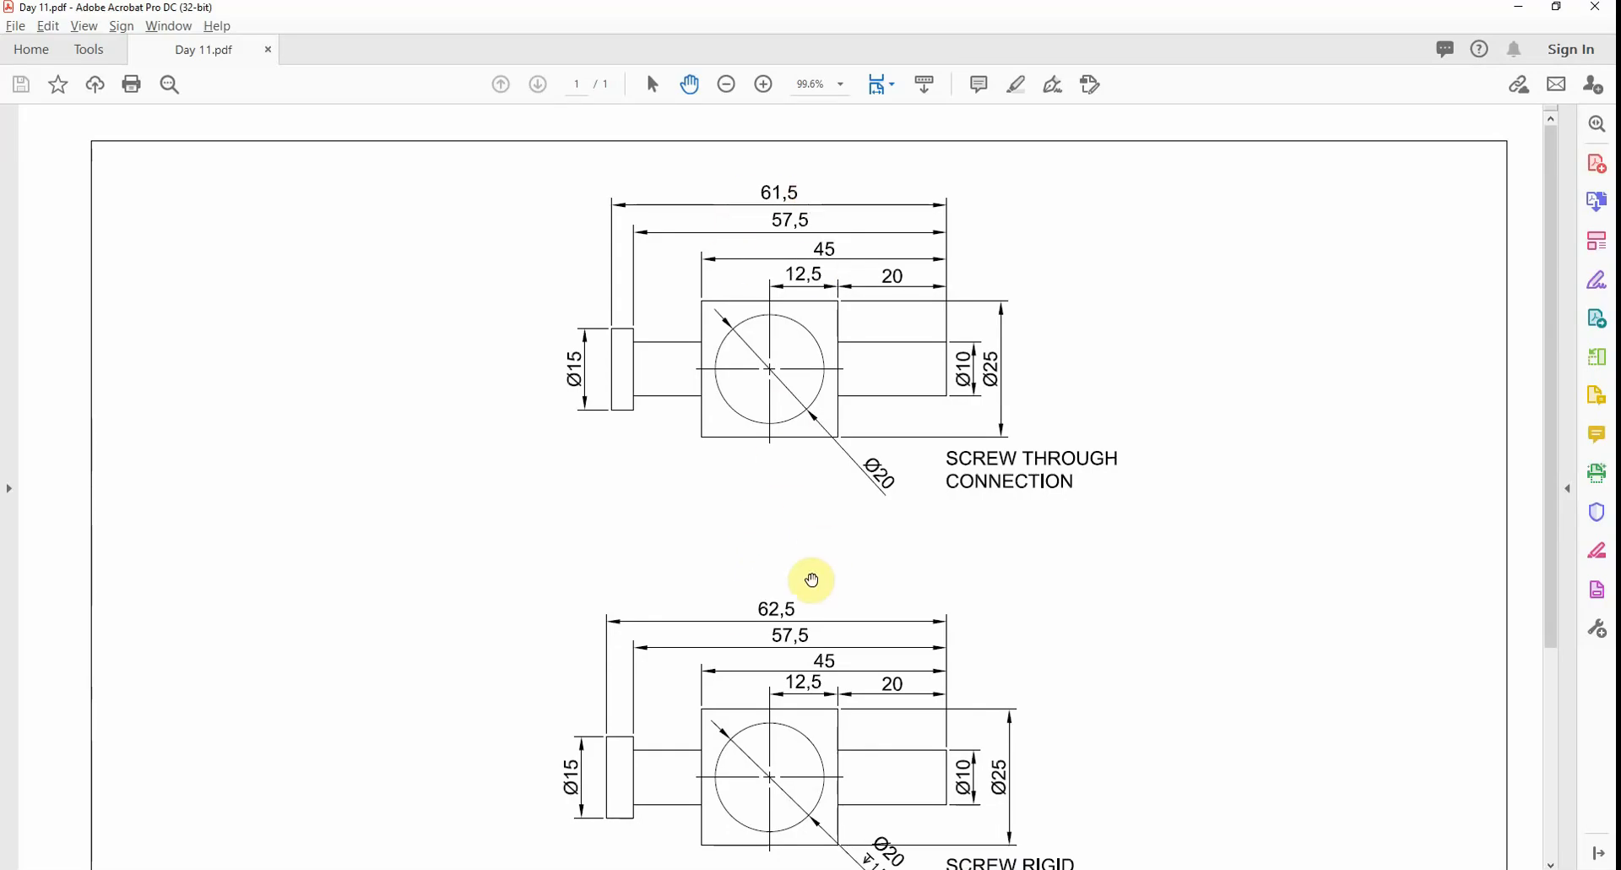
pyautogui.hotkey('alt', 'Tab')
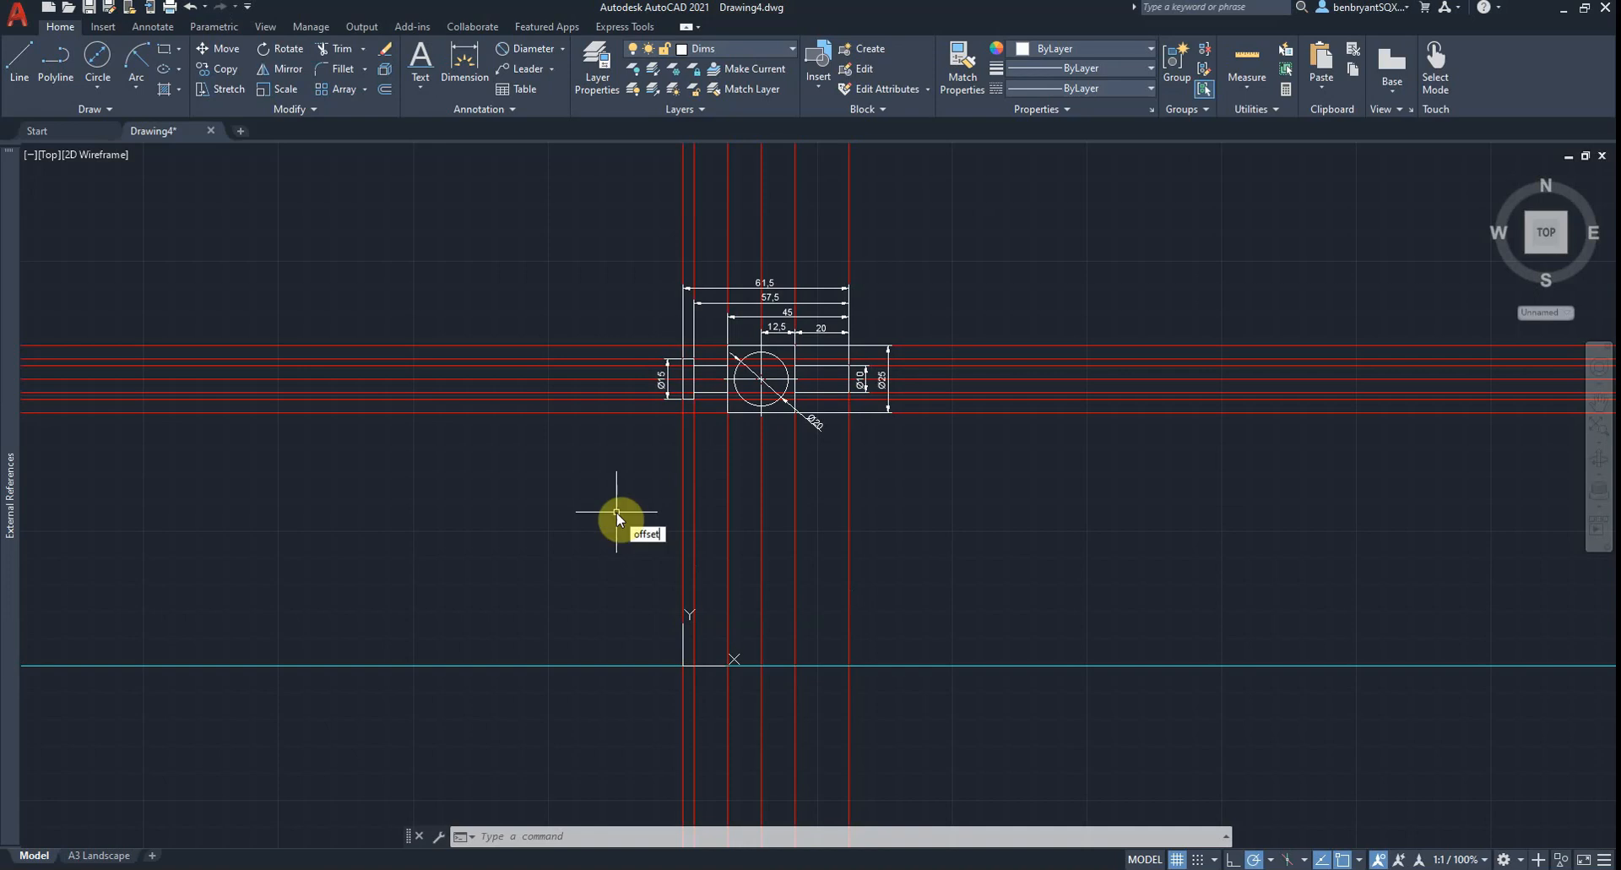
pyautogui.write('offset')
pyautogui.press('Return')
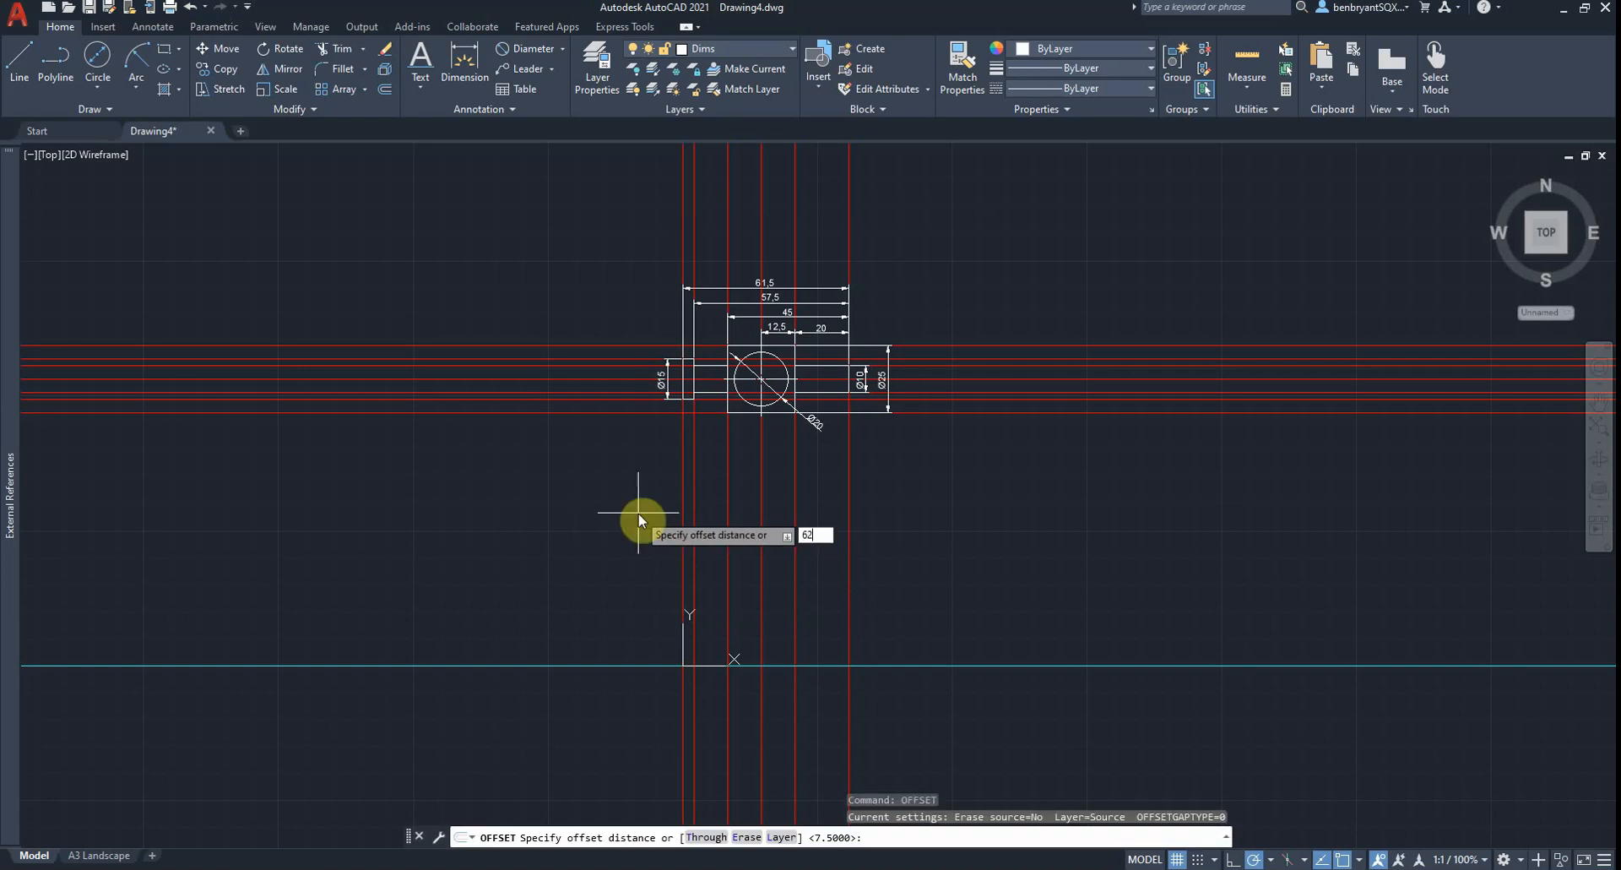
pyautogui.press('Return')
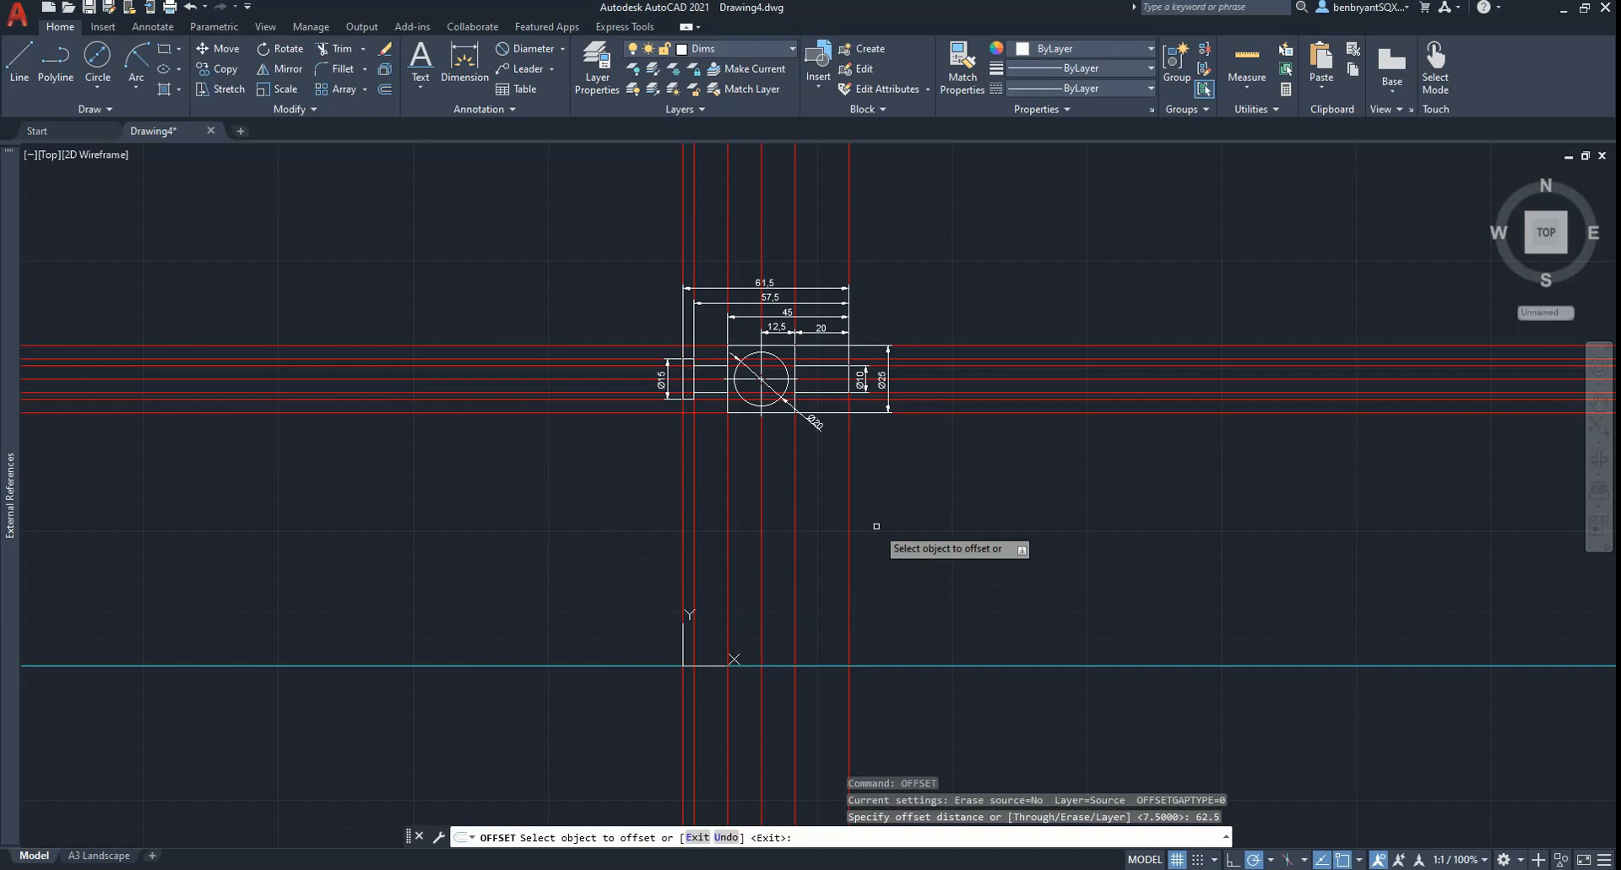
pyautogui.click(849, 546)
pyautogui.click(670, 543)
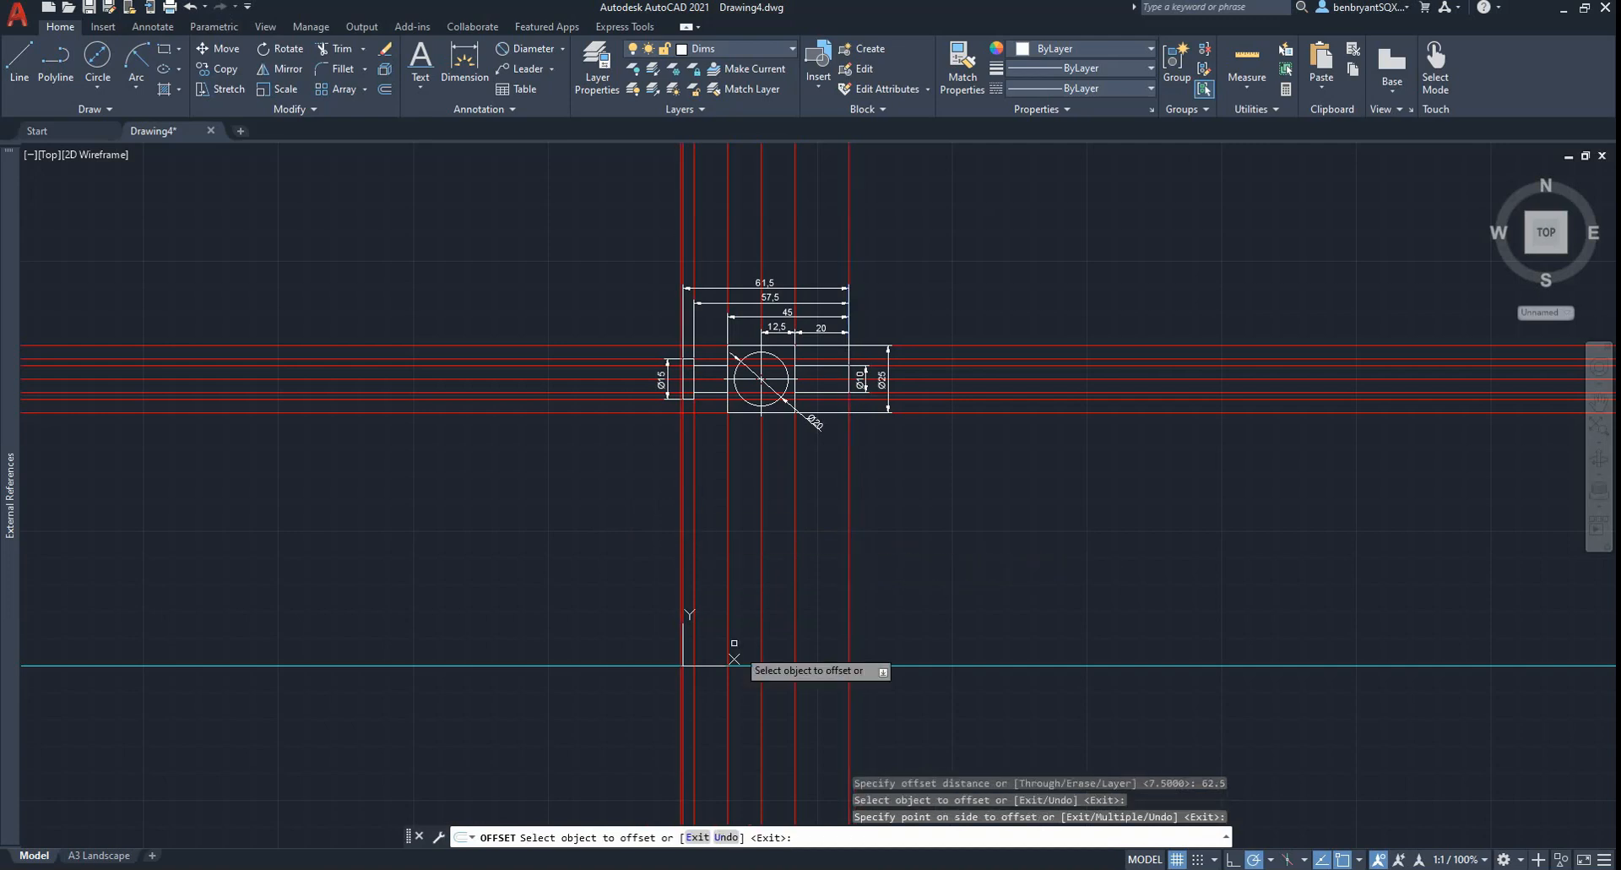
pyautogui.scroll(2, 796, 663)
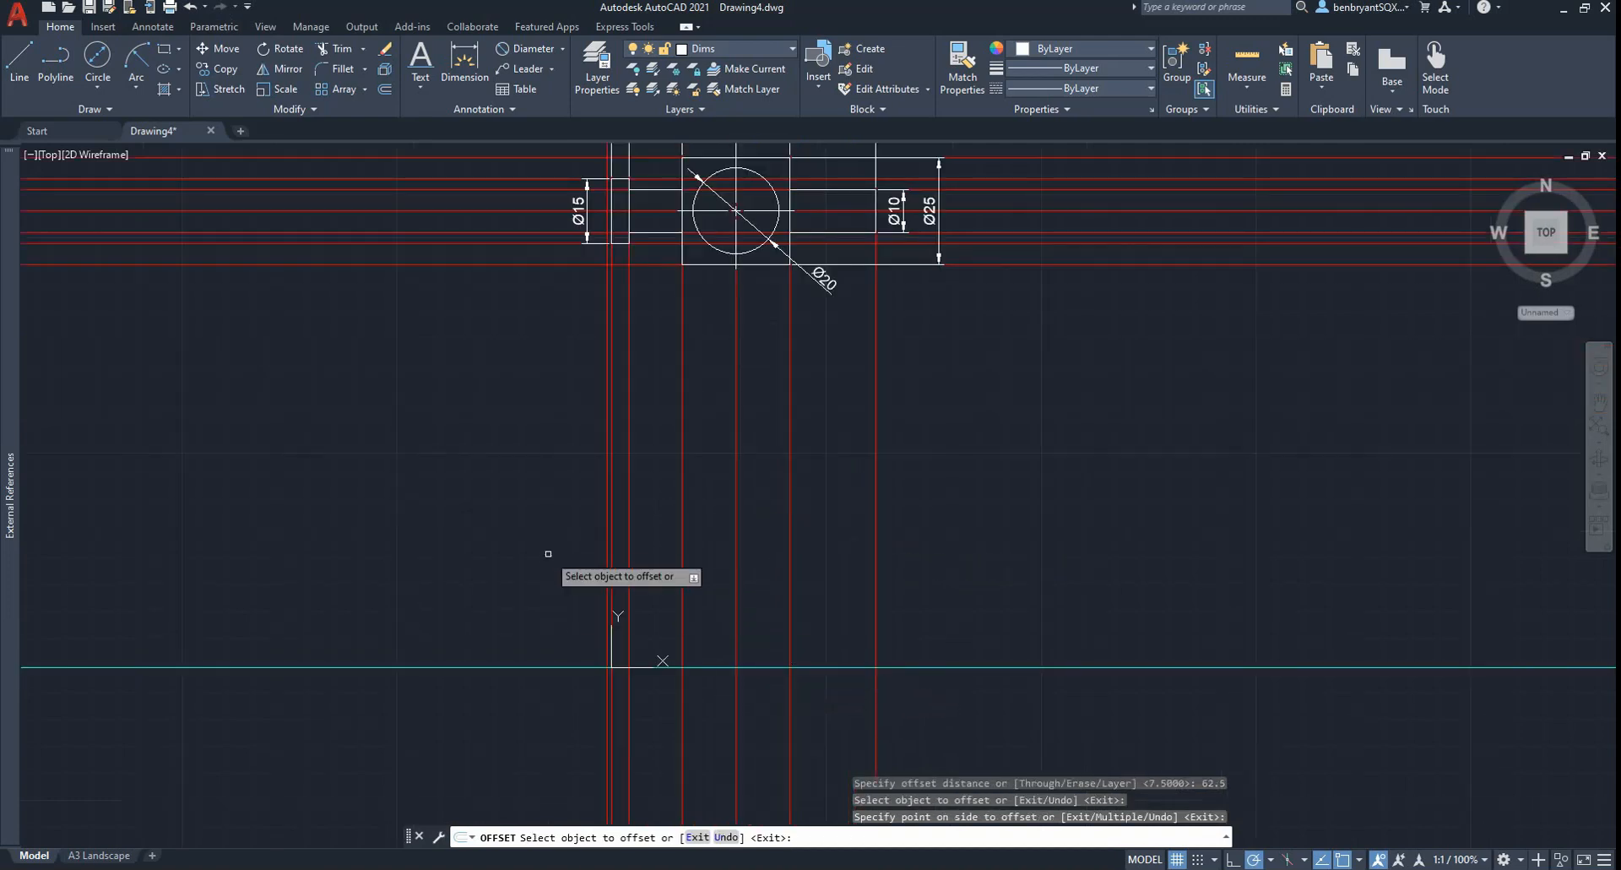
pyautogui.press('Escape')
# Put the newly offset vertical line beside the head on the vision layer
pyautogui.click(606, 528)
pyautogui.scroll(2, 593, 540)
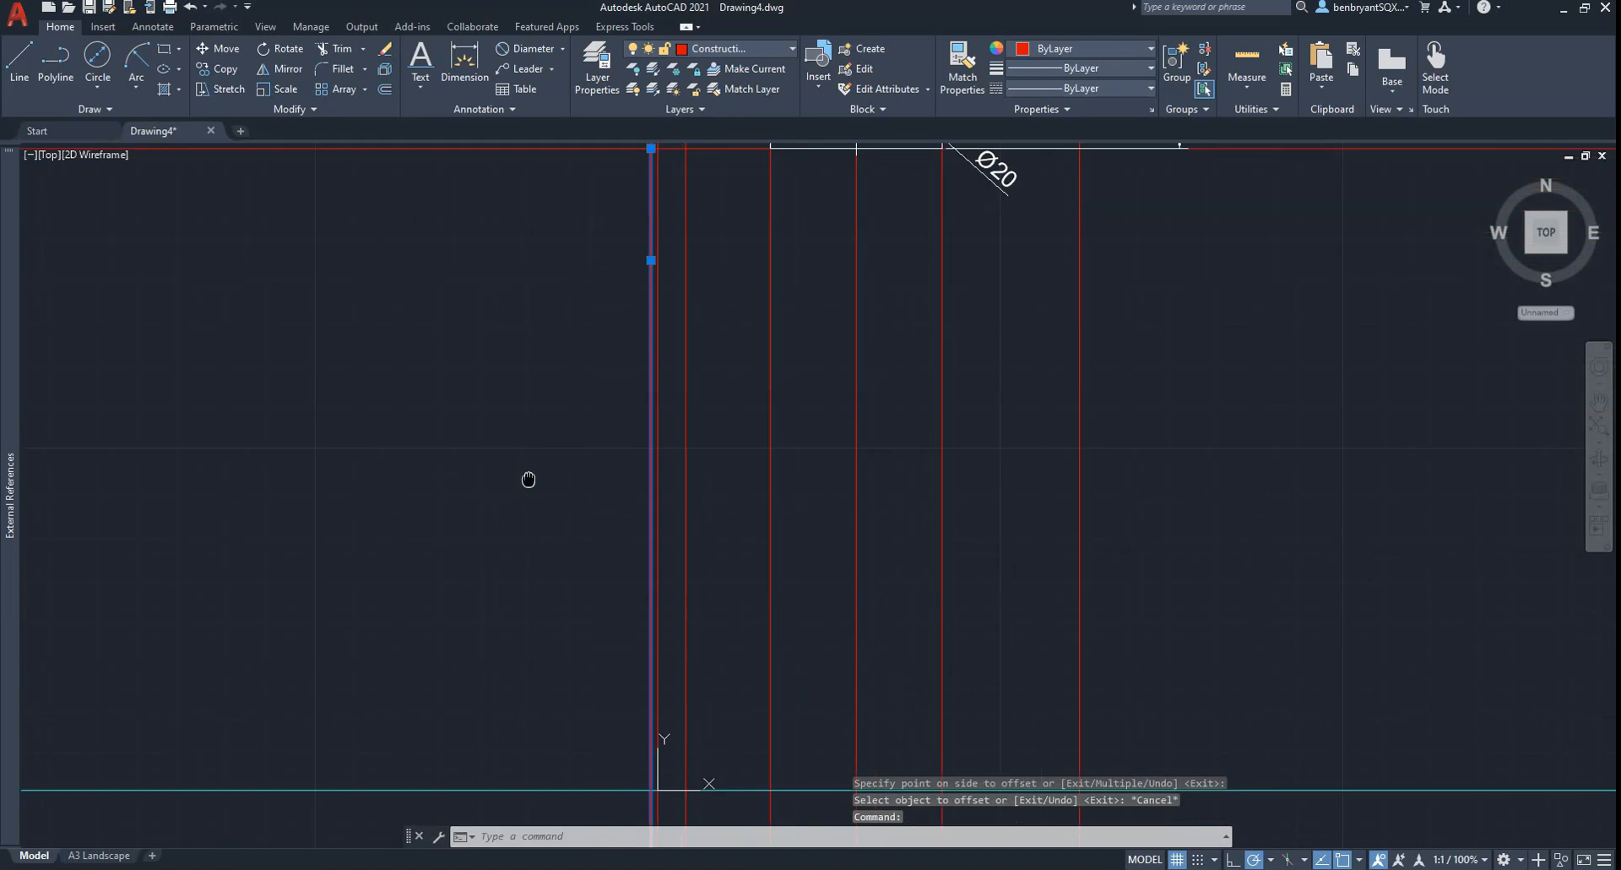
pyautogui.moveTo(529, 474); pyautogui.dragTo(485, 667, button='middle')
pyautogui.scroll(-2, 484, 667)
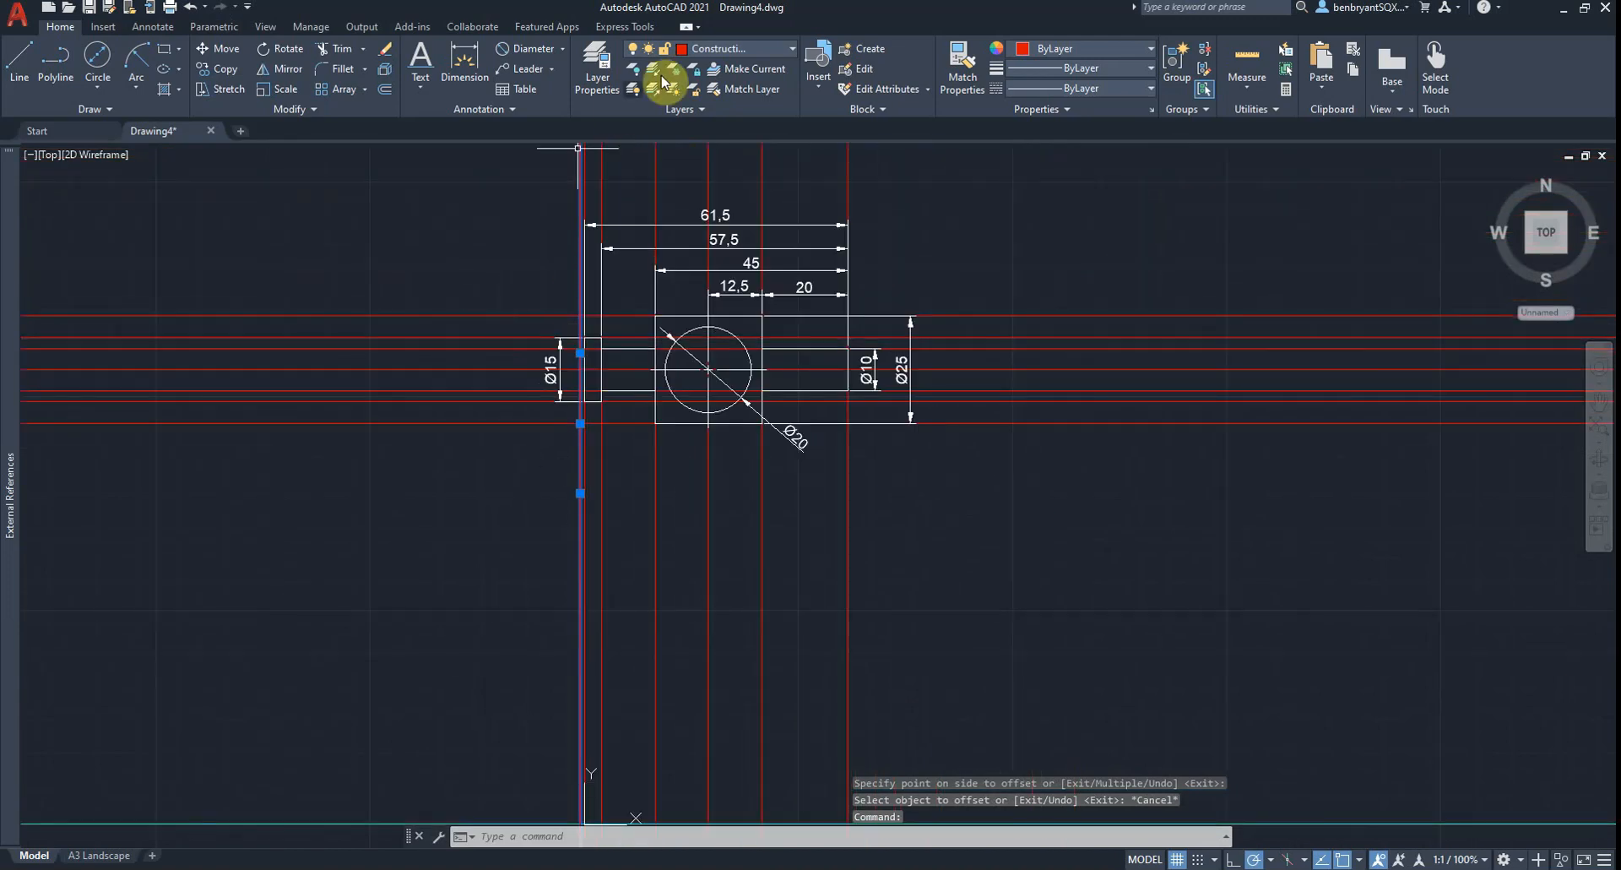
pyautogui.click(748, 47)
pyautogui.click(739, 169)
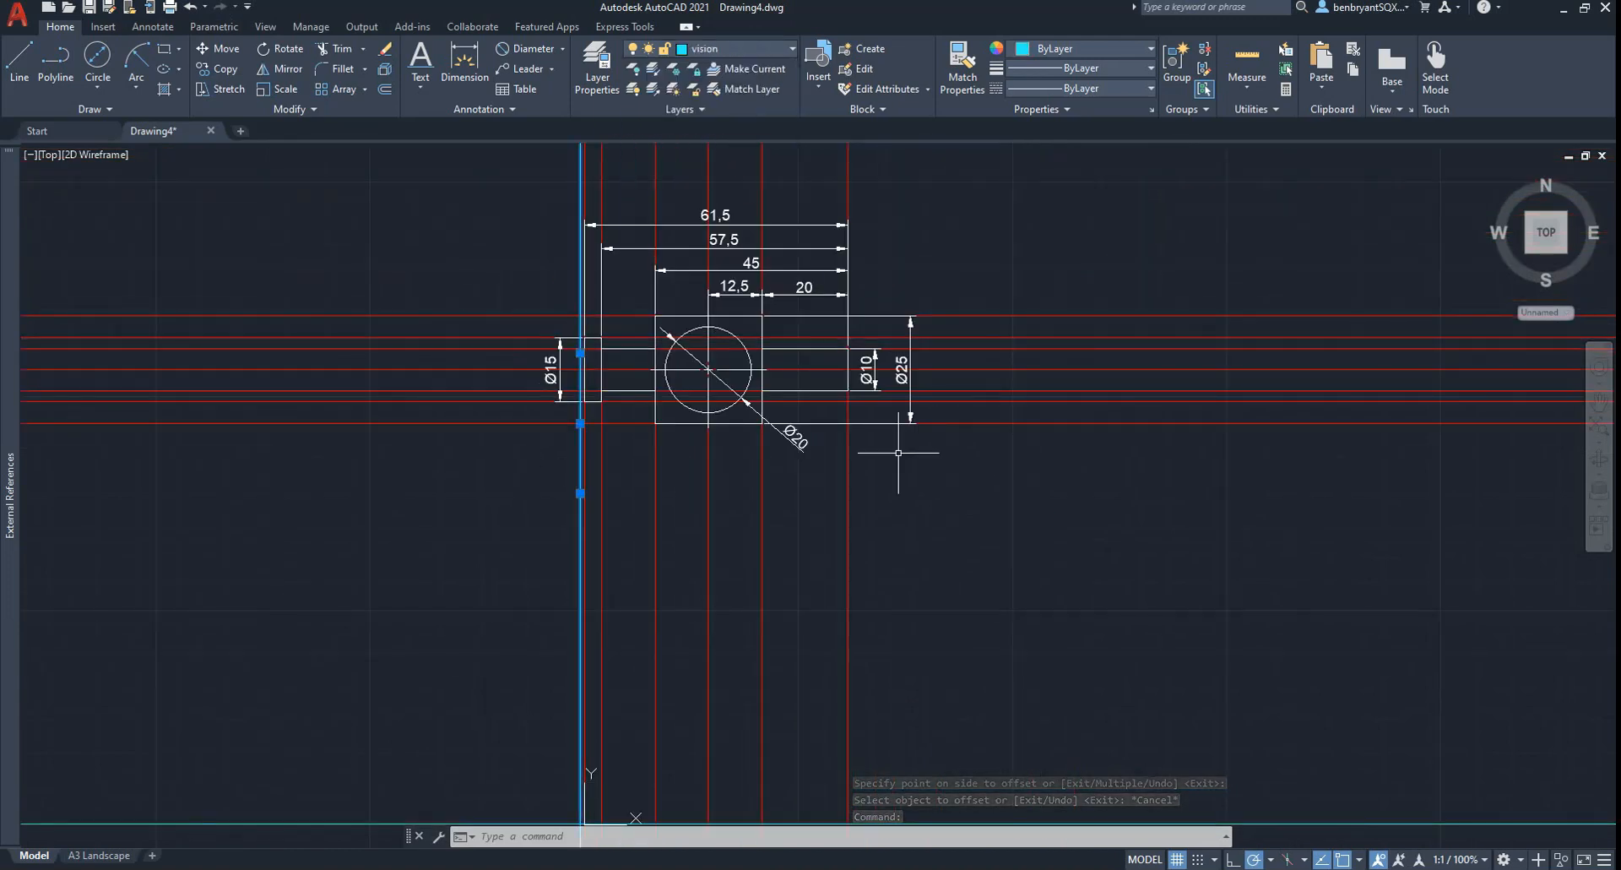
pyautogui.press('Escape')
pyautogui.press('Escape')
# Offset the horizontal vision-layer line through the origin 25 mm upward
pyautogui.moveTo(987, 622); pyautogui.dragTo(941, 464, button='middle')
pyautogui.write('of')
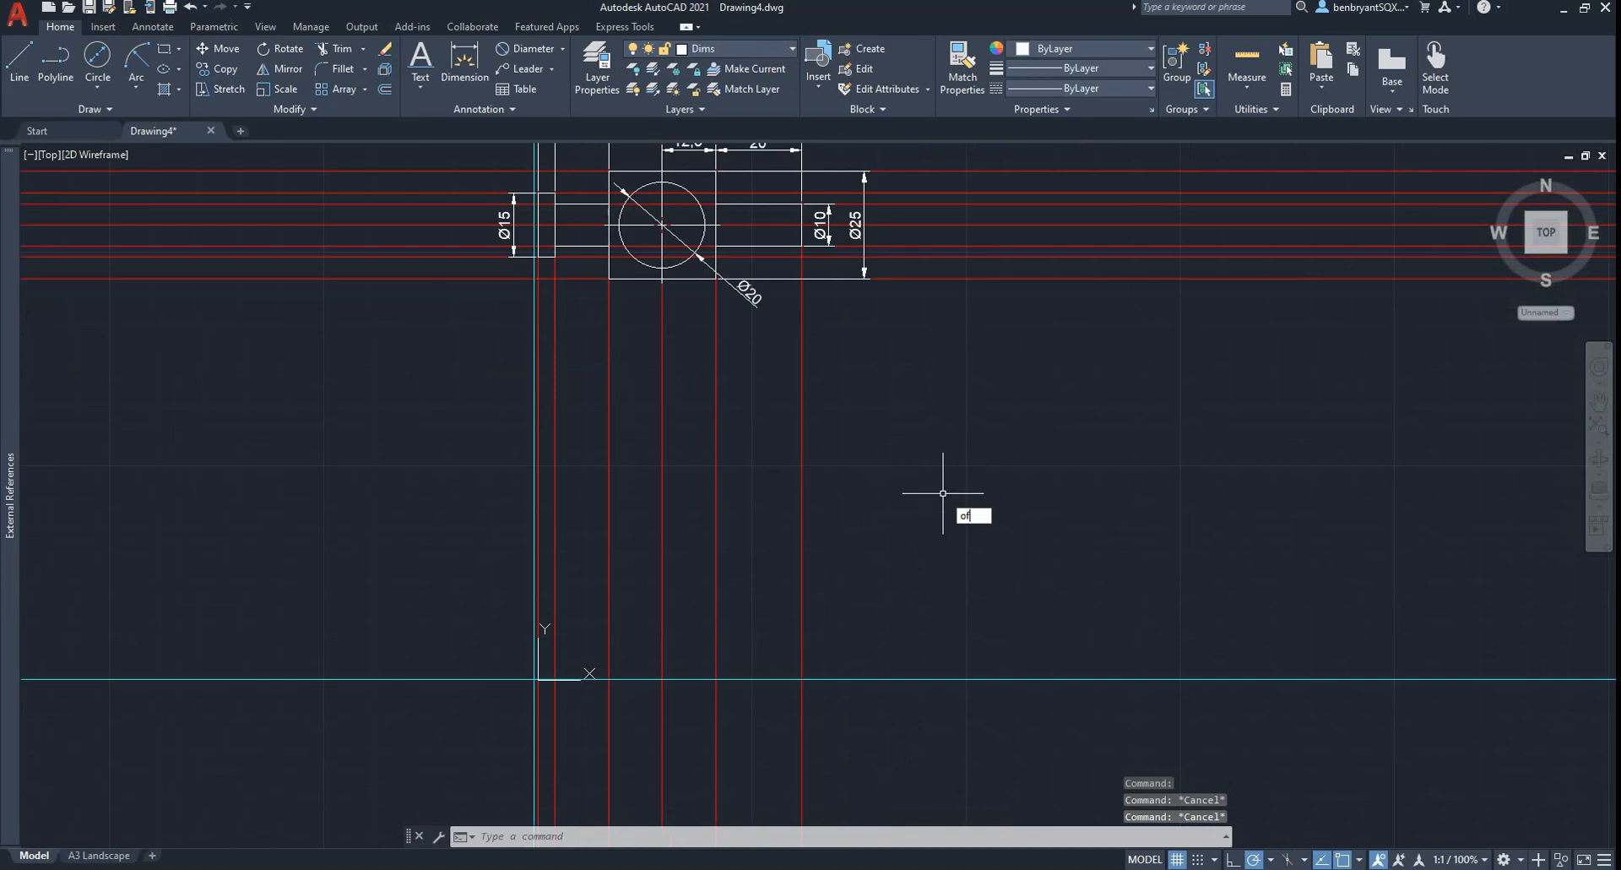
pyautogui.write('fset')
pyautogui.press('Return')
pyautogui.write('25')
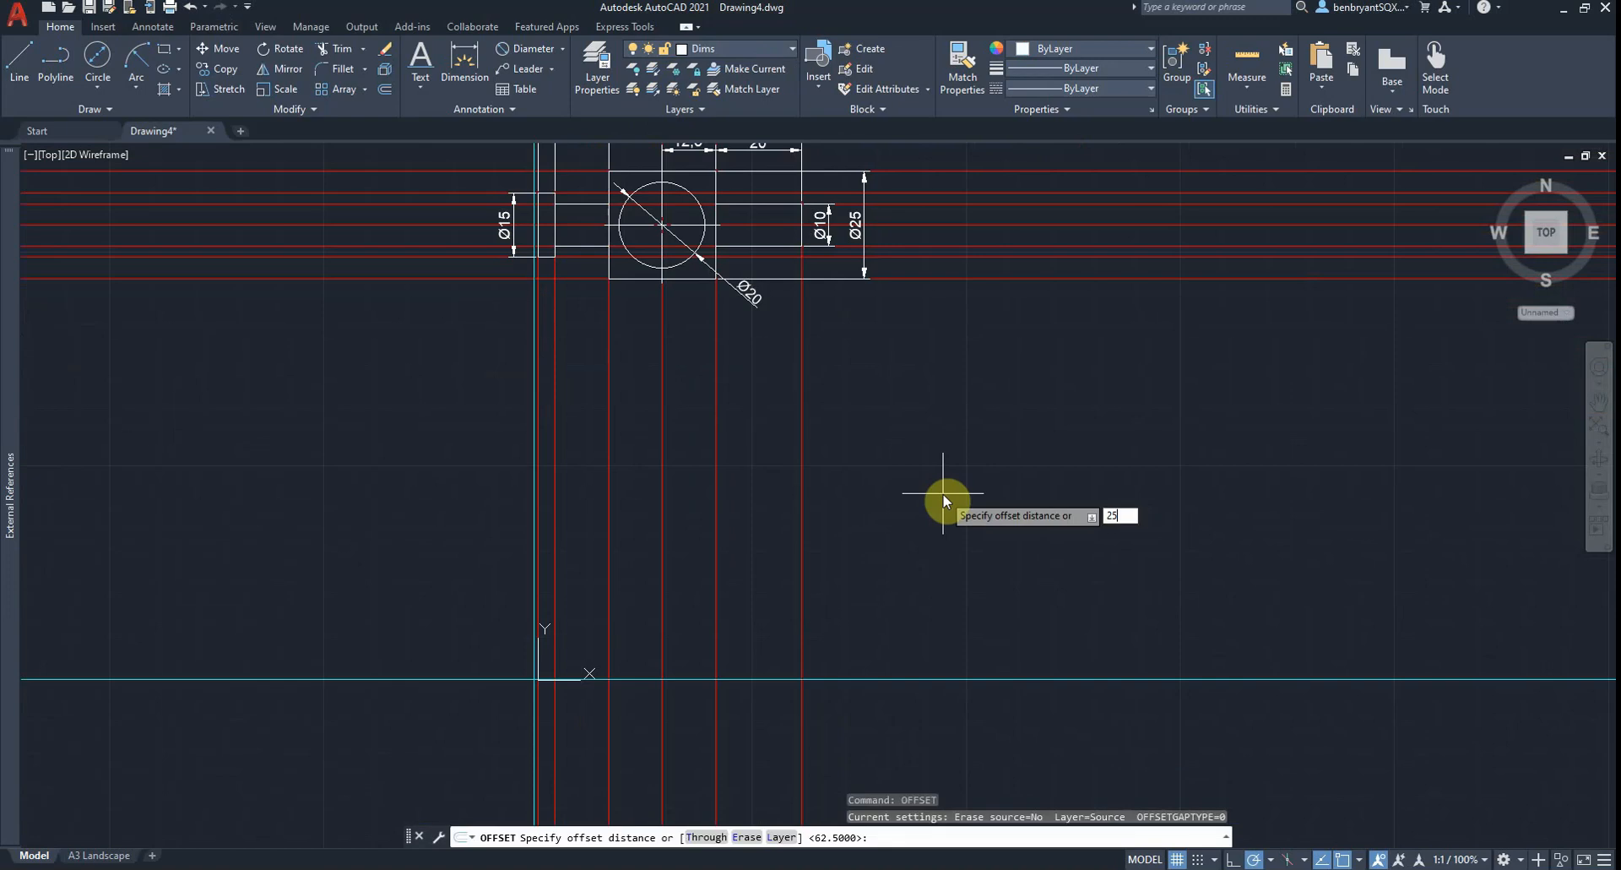
pyautogui.press('Return')
pyautogui.click(947, 679)
pyautogui.click(944, 582)
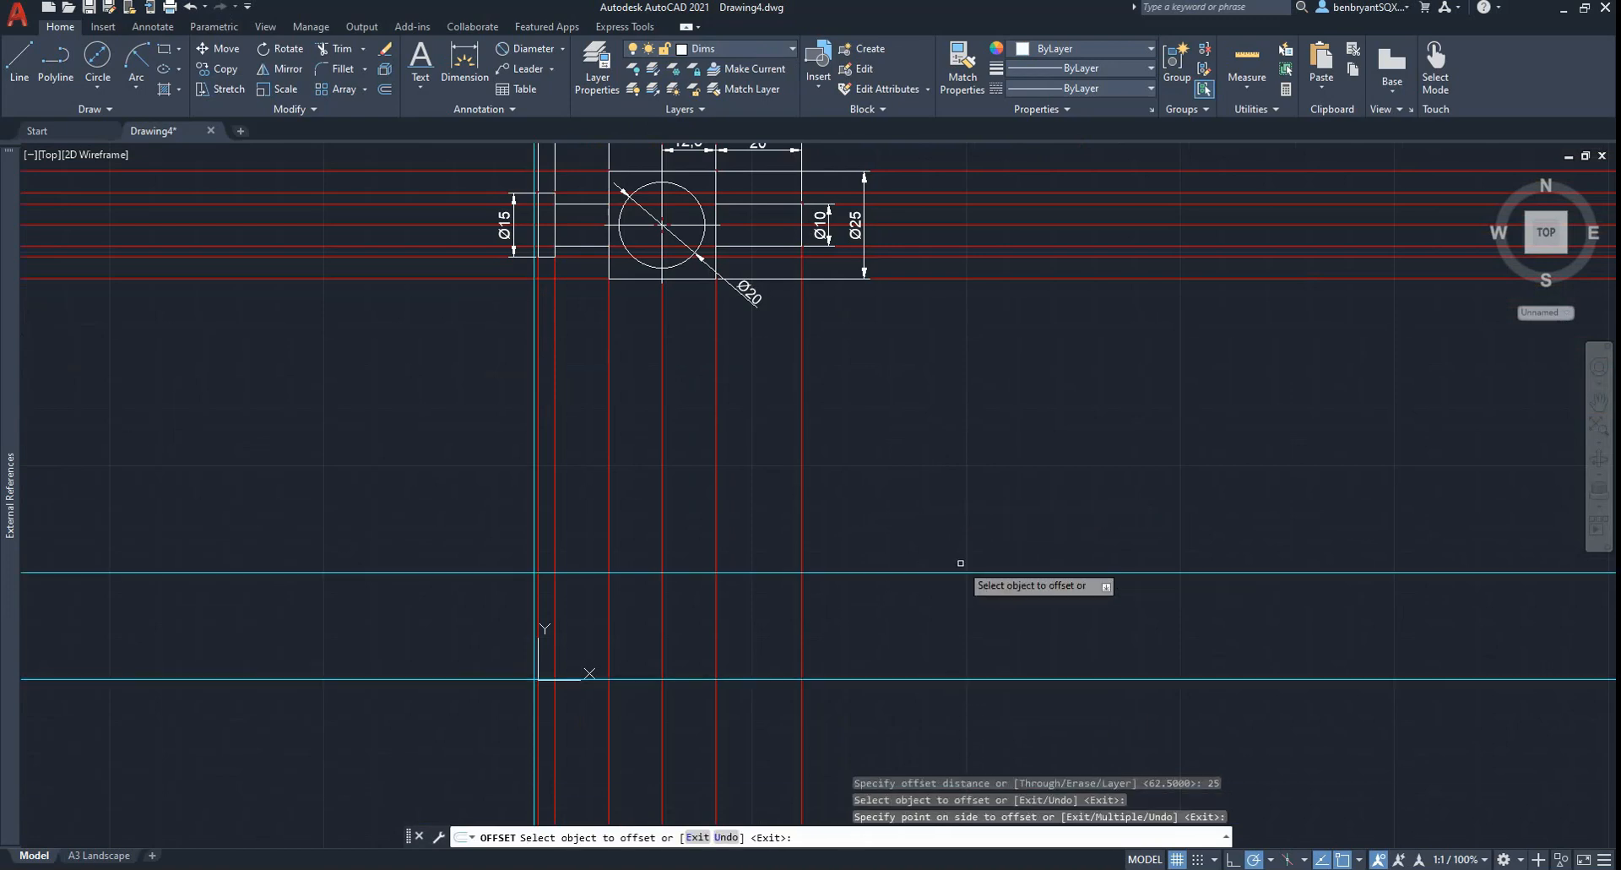
pyautogui.moveTo(870, 559); pyautogui.dragTo(879, 517, button='middle')
pyautogui.press('Escape')
# Make Construction the current layer and turn off the Construction and vision layers
pyautogui.moveTo(731, 416); pyautogui.dragTo(756, 637, button='middle')
pyautogui.click(713, 49)
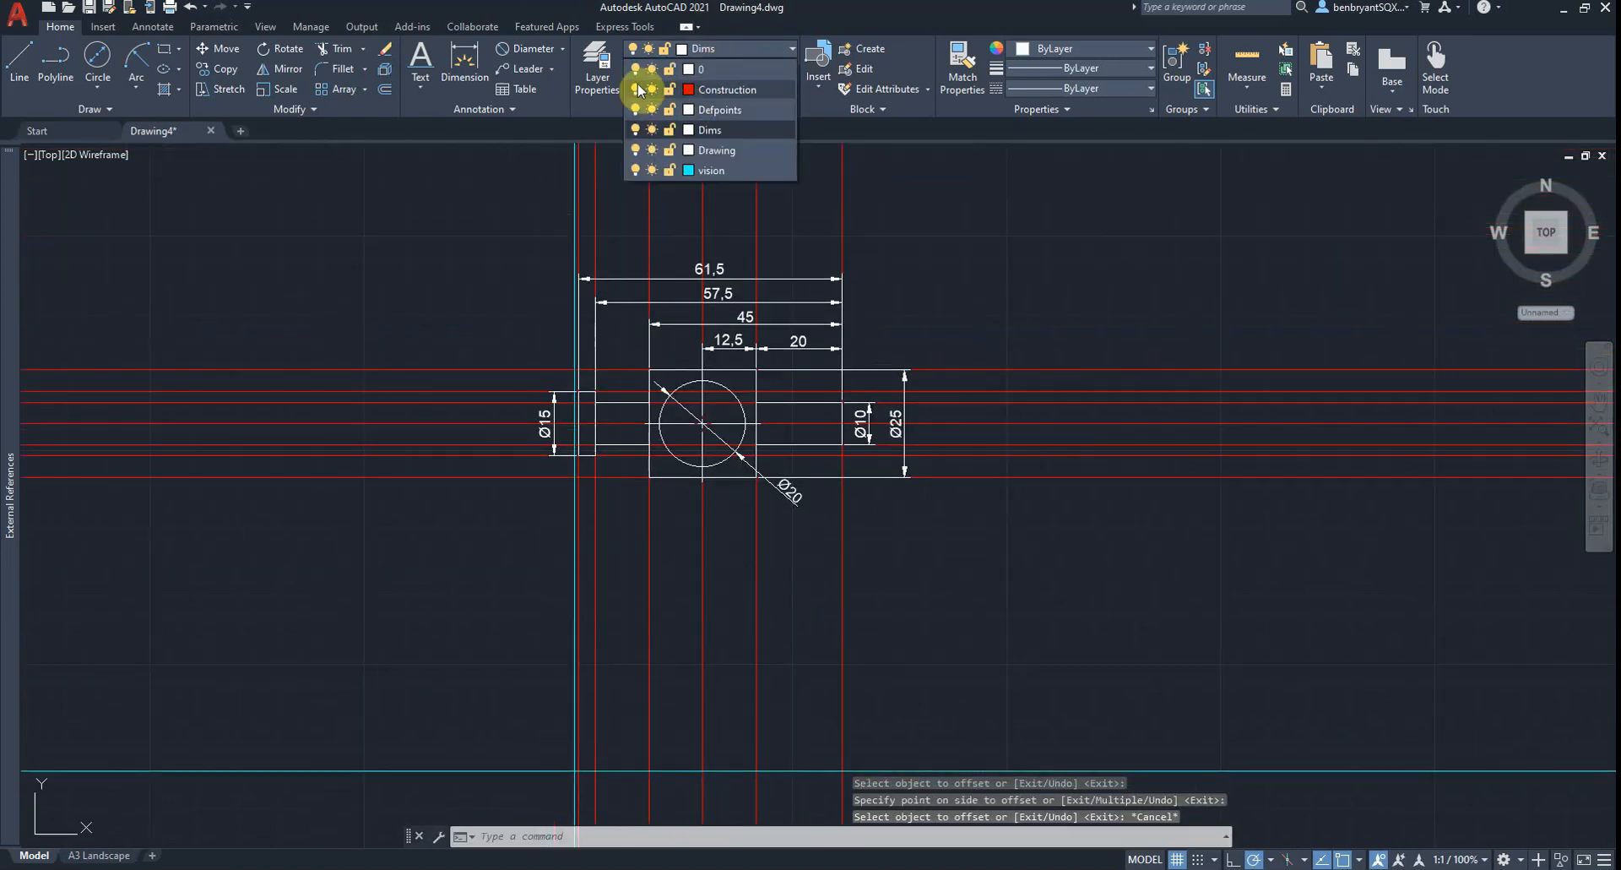
pyautogui.click(650, 83)
pyautogui.click(709, 55)
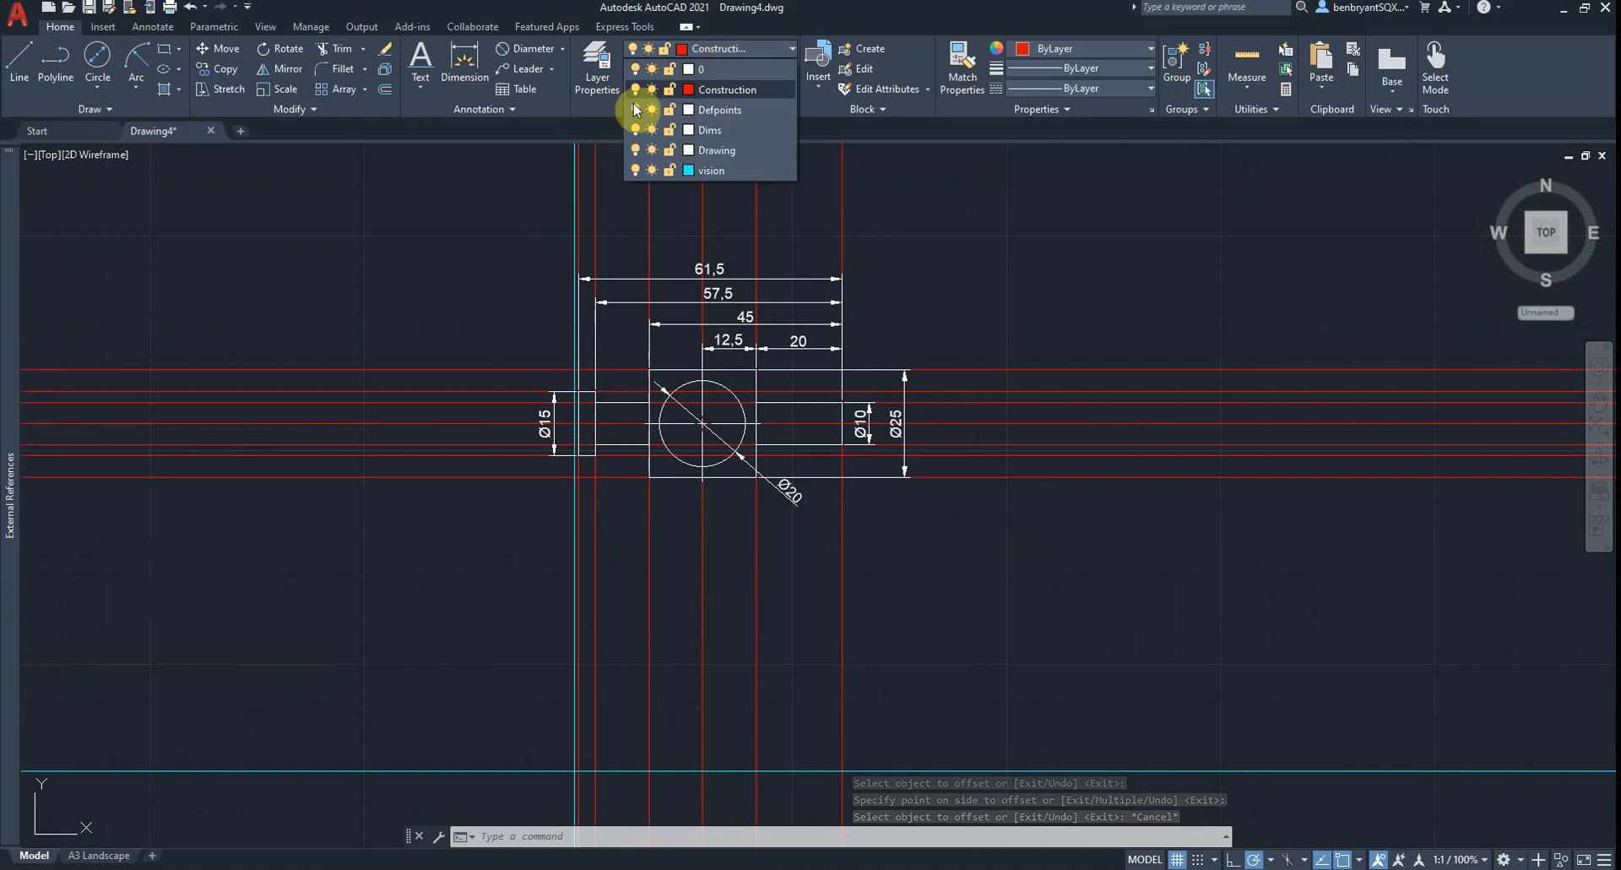
pyautogui.click(636, 109)
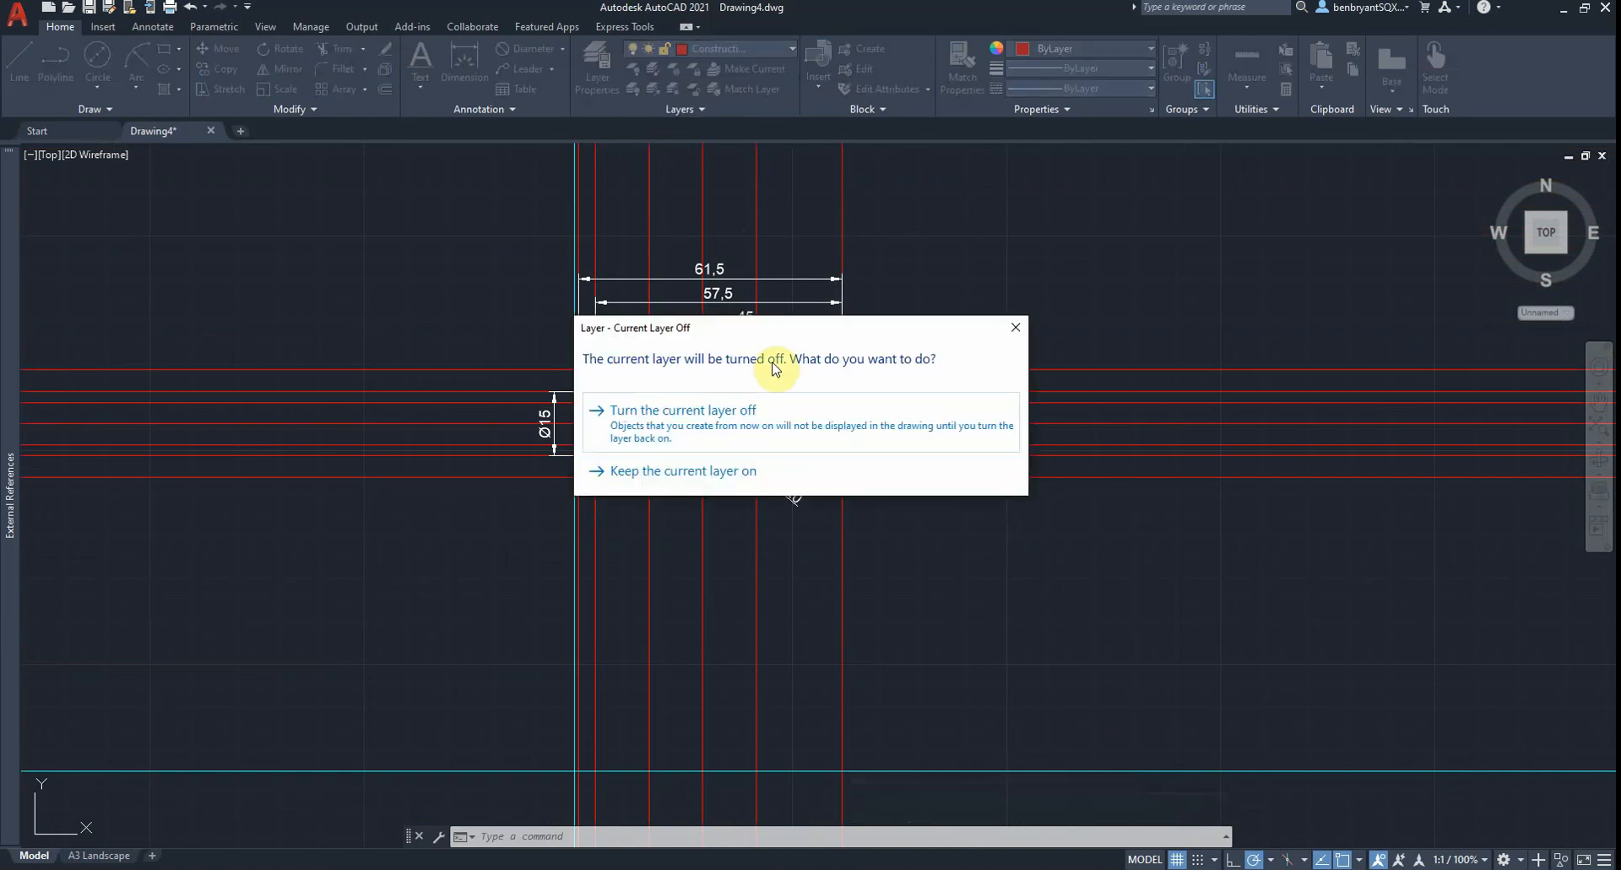
pyautogui.click(782, 414)
pyautogui.click(726, 49)
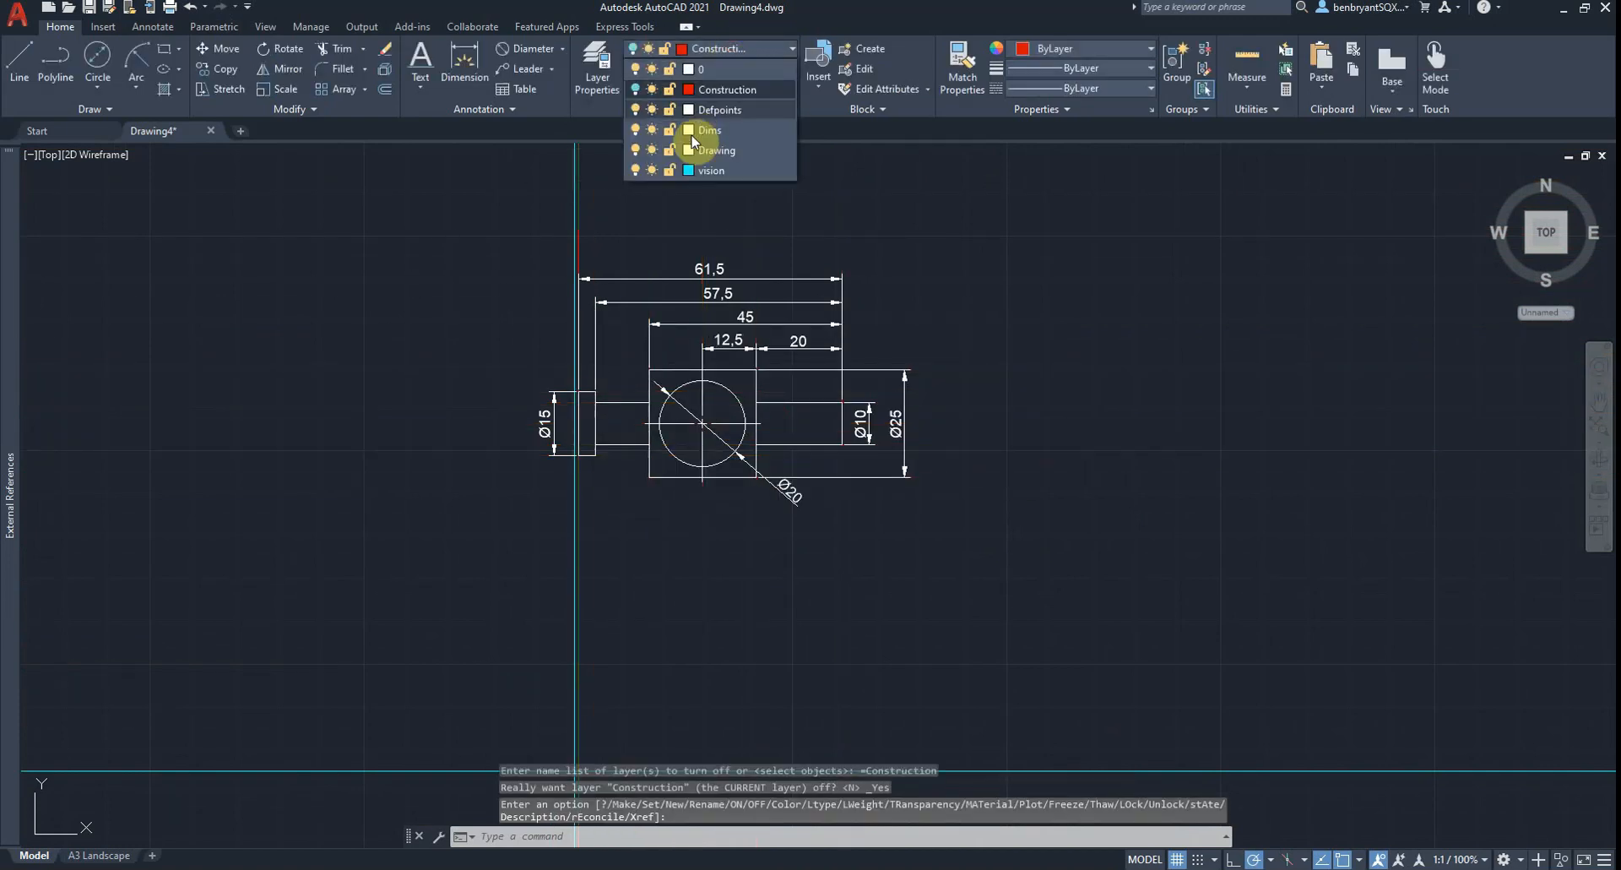
pyautogui.click(635, 170)
pyautogui.click(490, 290)
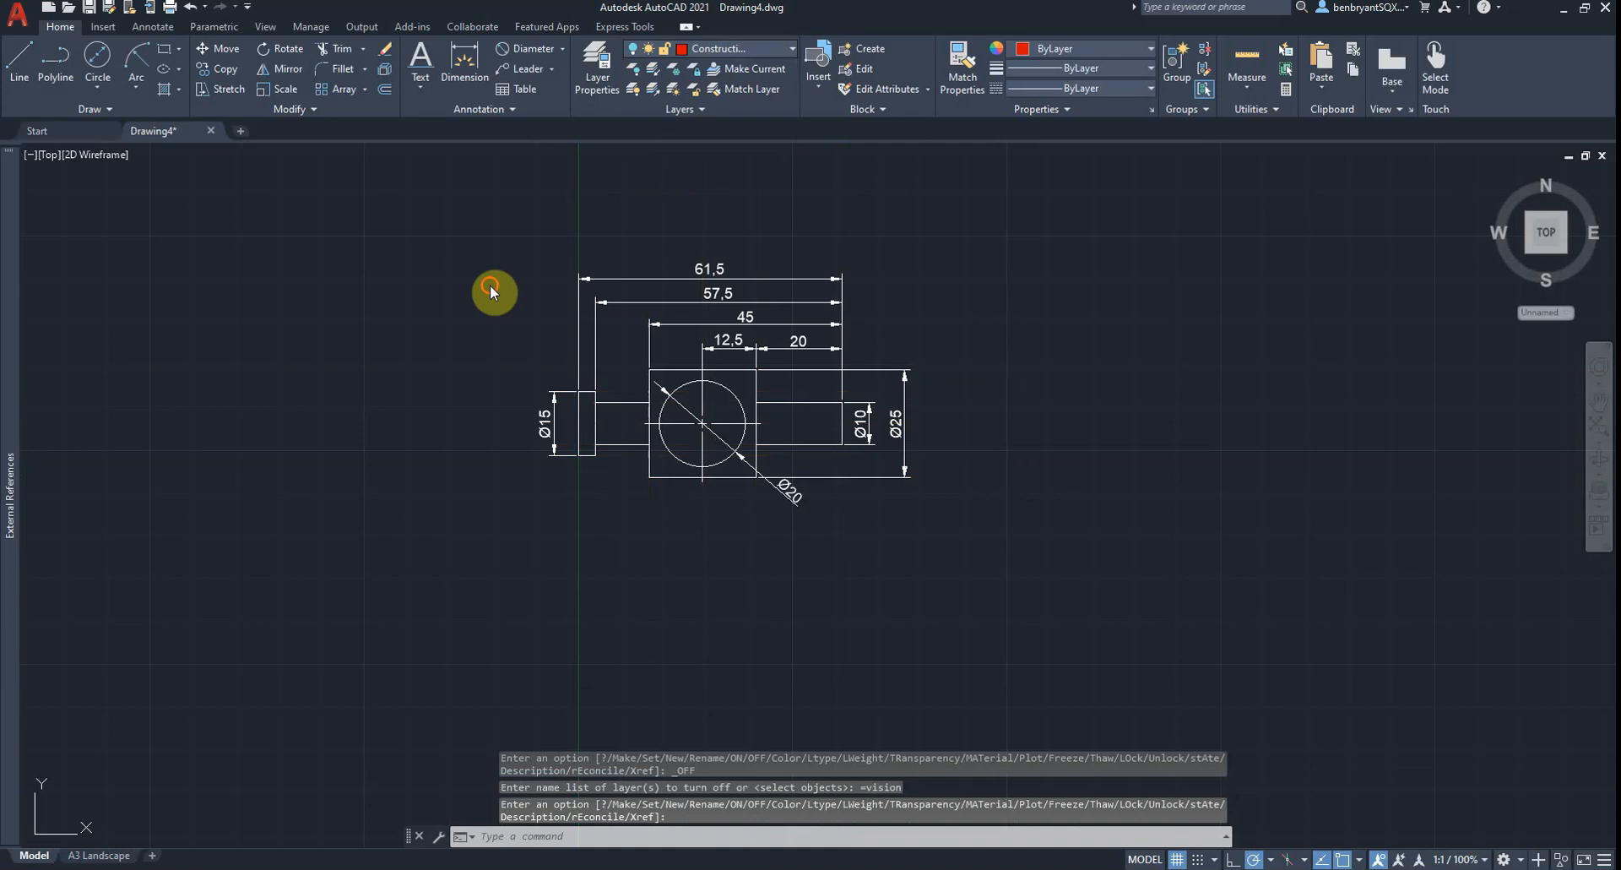
pyautogui.click(405, 181)
pyautogui.click(1128, 564)
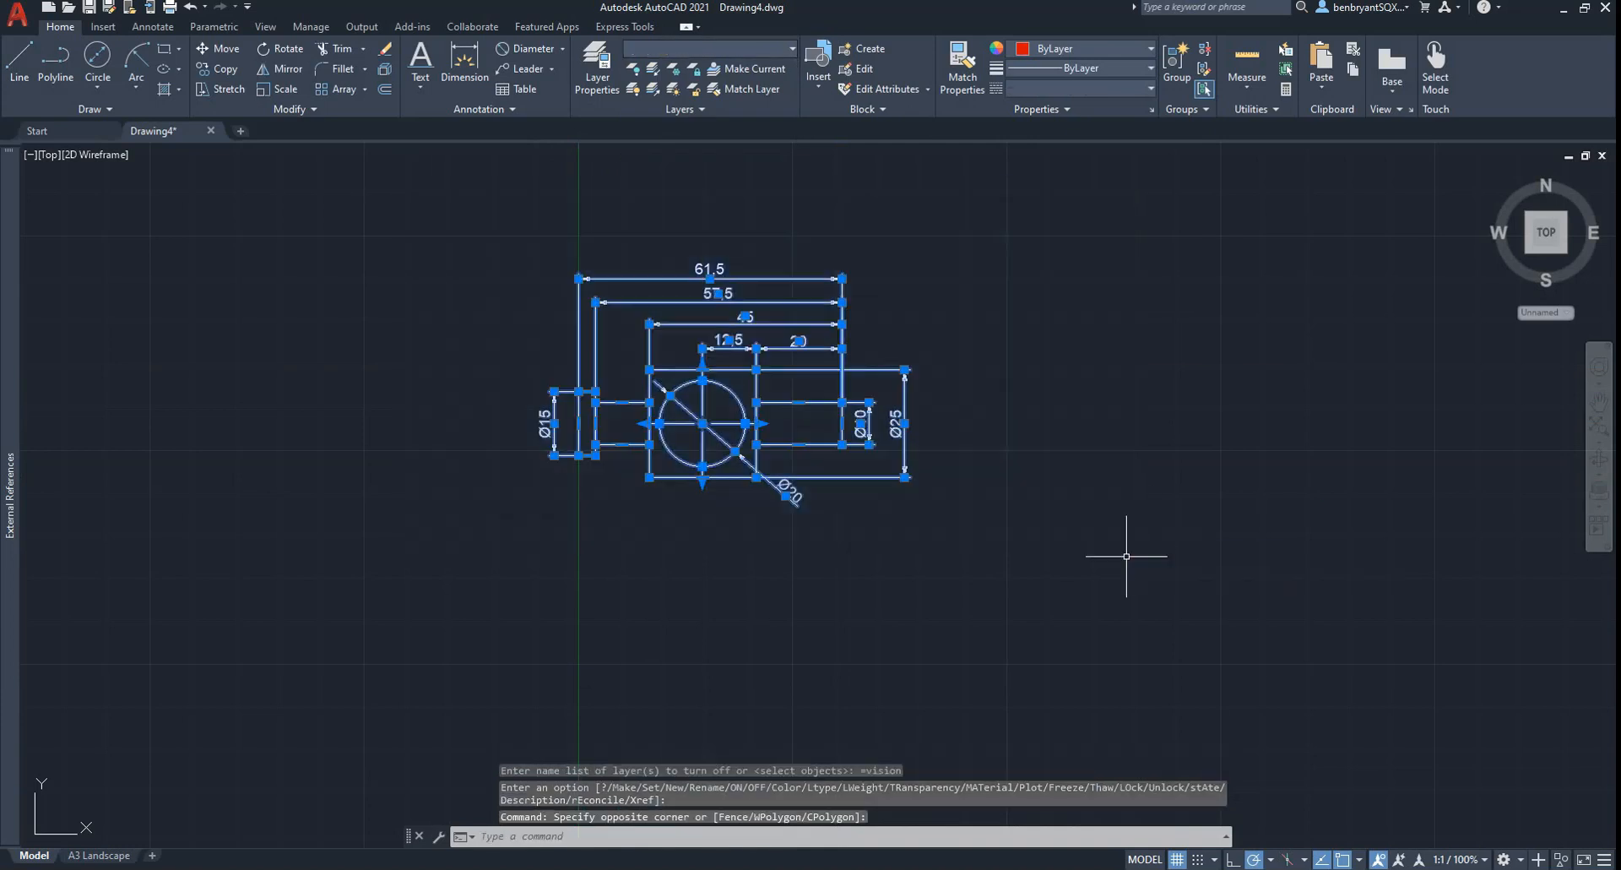
pyautogui.write('copy')
pyautogui.press('Return')
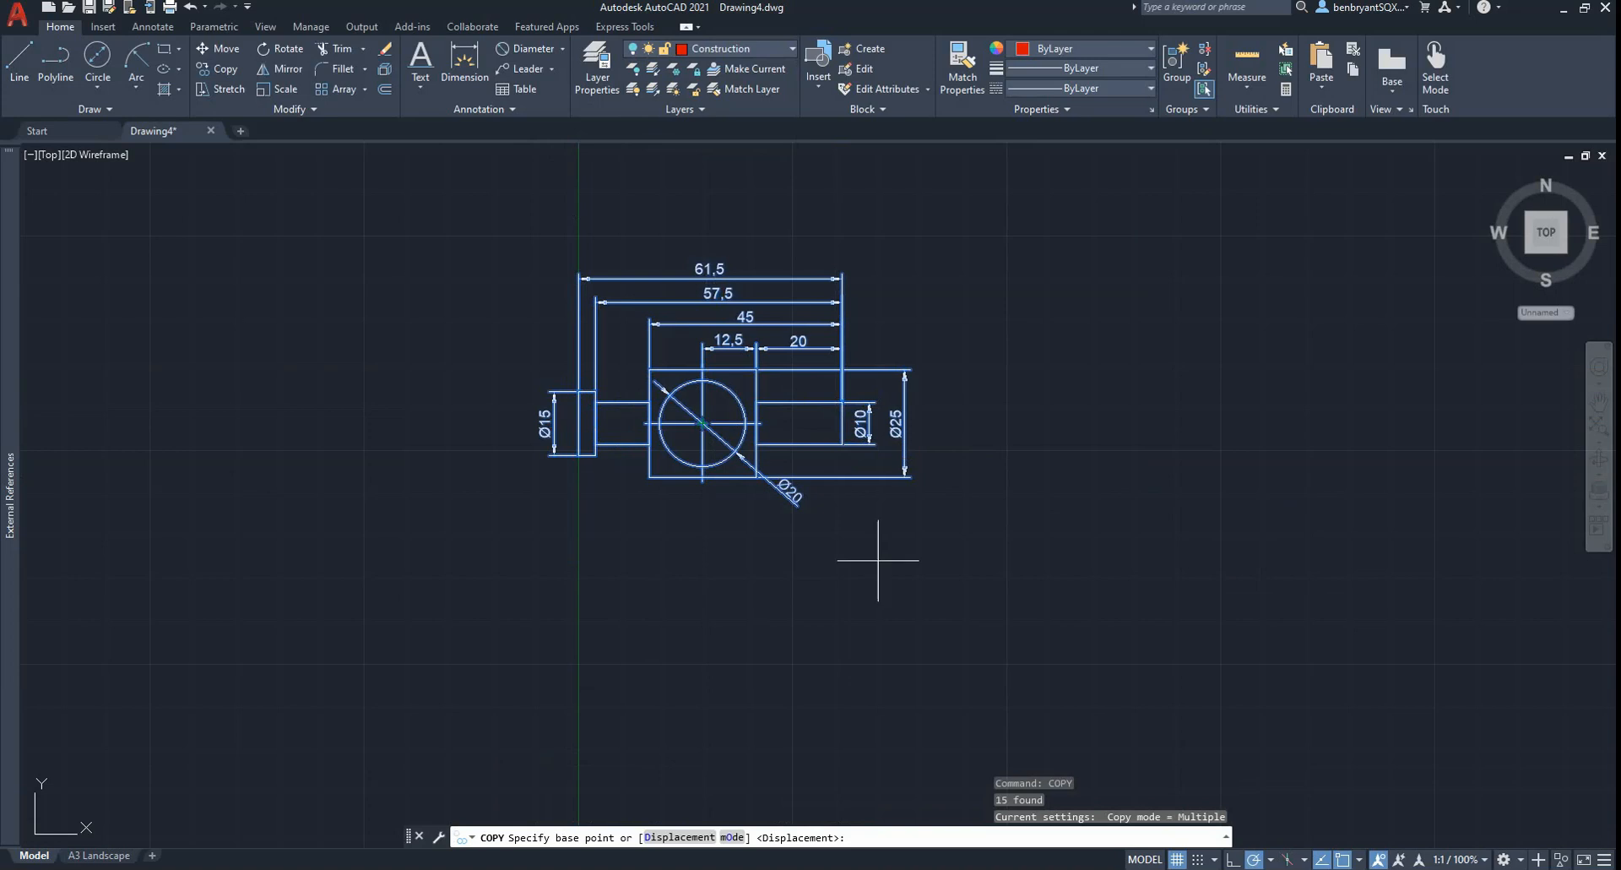
pyautogui.moveTo(941, 580)
pyautogui.mouseDown(button='middle')
pyautogui.moveTo(975, 460)
pyautogui.moveTo(977, 488)
pyautogui.mouseUp(button='middle')
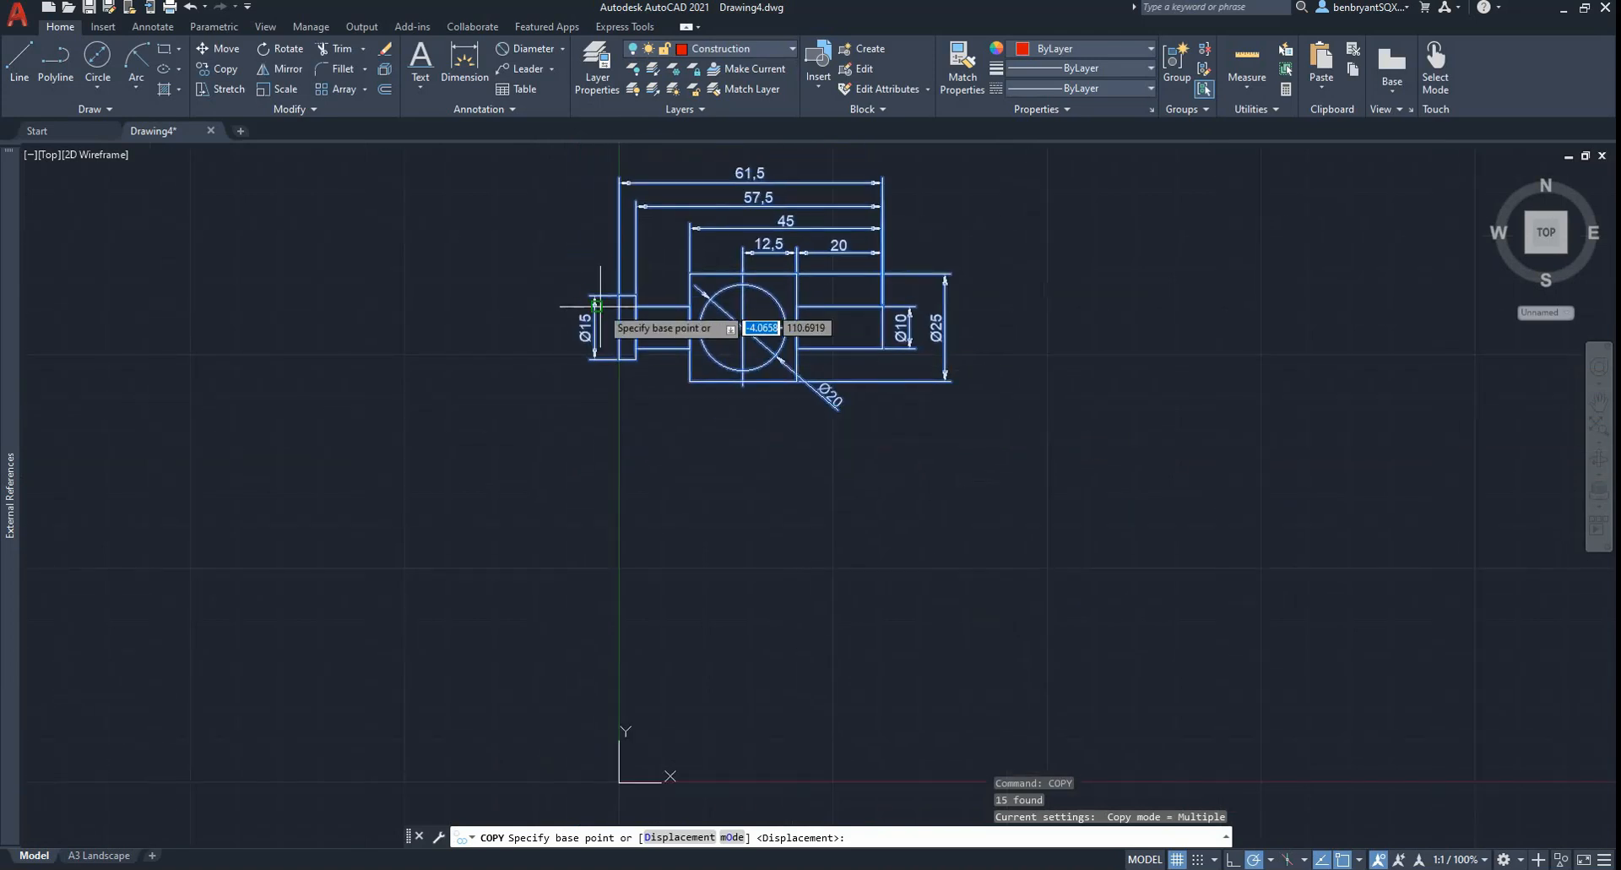
# Turn the vision and Construction layers back on and cancel the pending copy
pyautogui.click(764, 54)
pyautogui.click(635, 169)
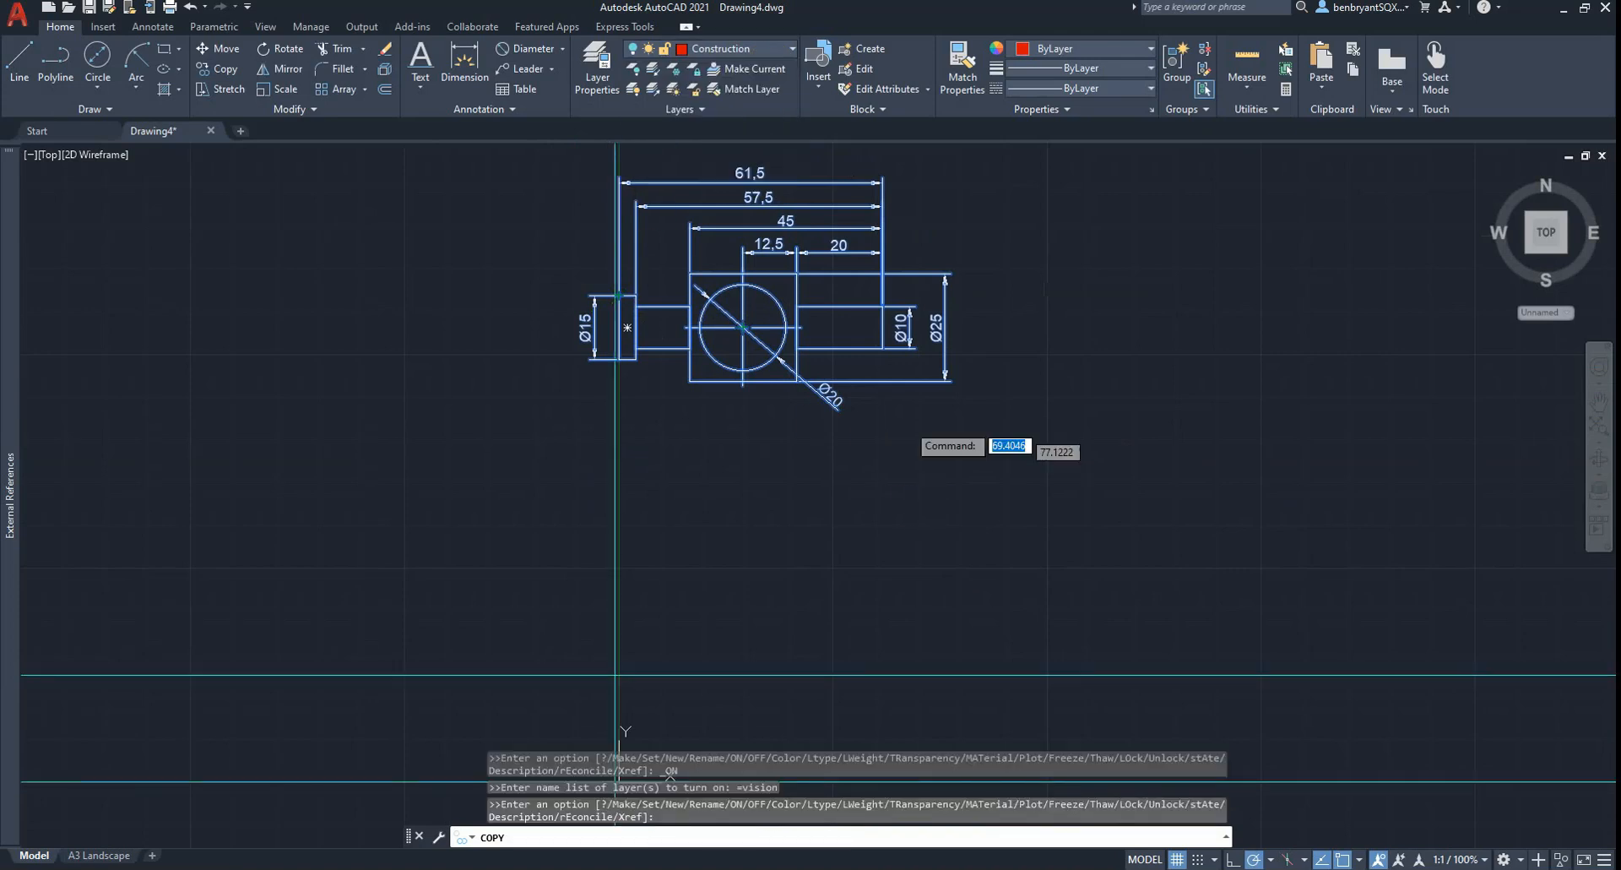
pyautogui.moveTo(998, 554); pyautogui.dragTo(937, 464, button='middle')
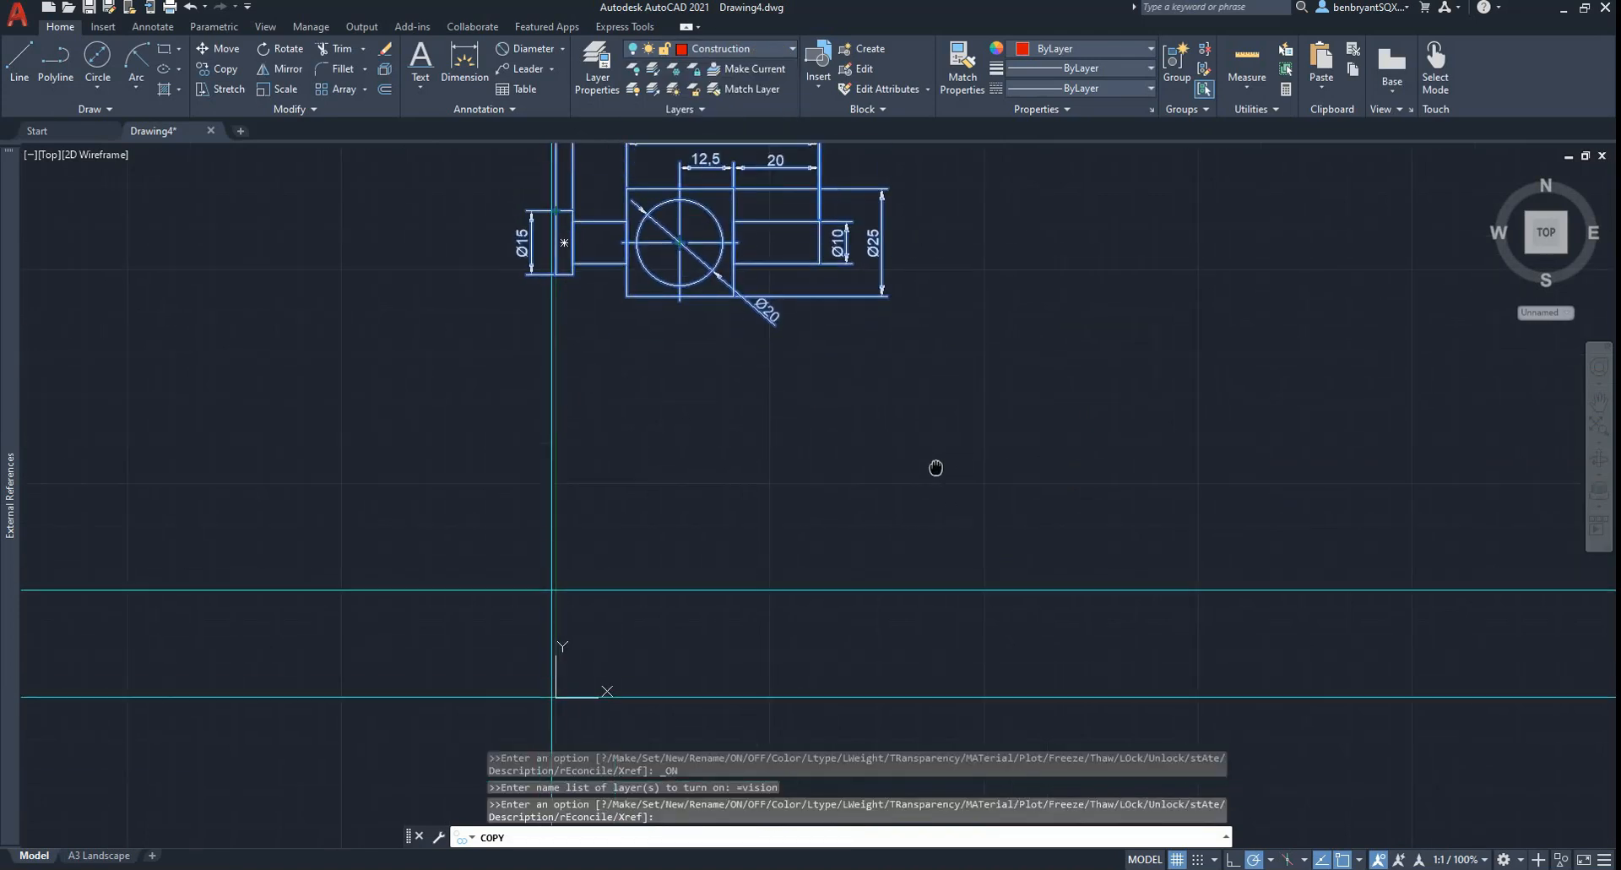
pyautogui.click(782, 52)
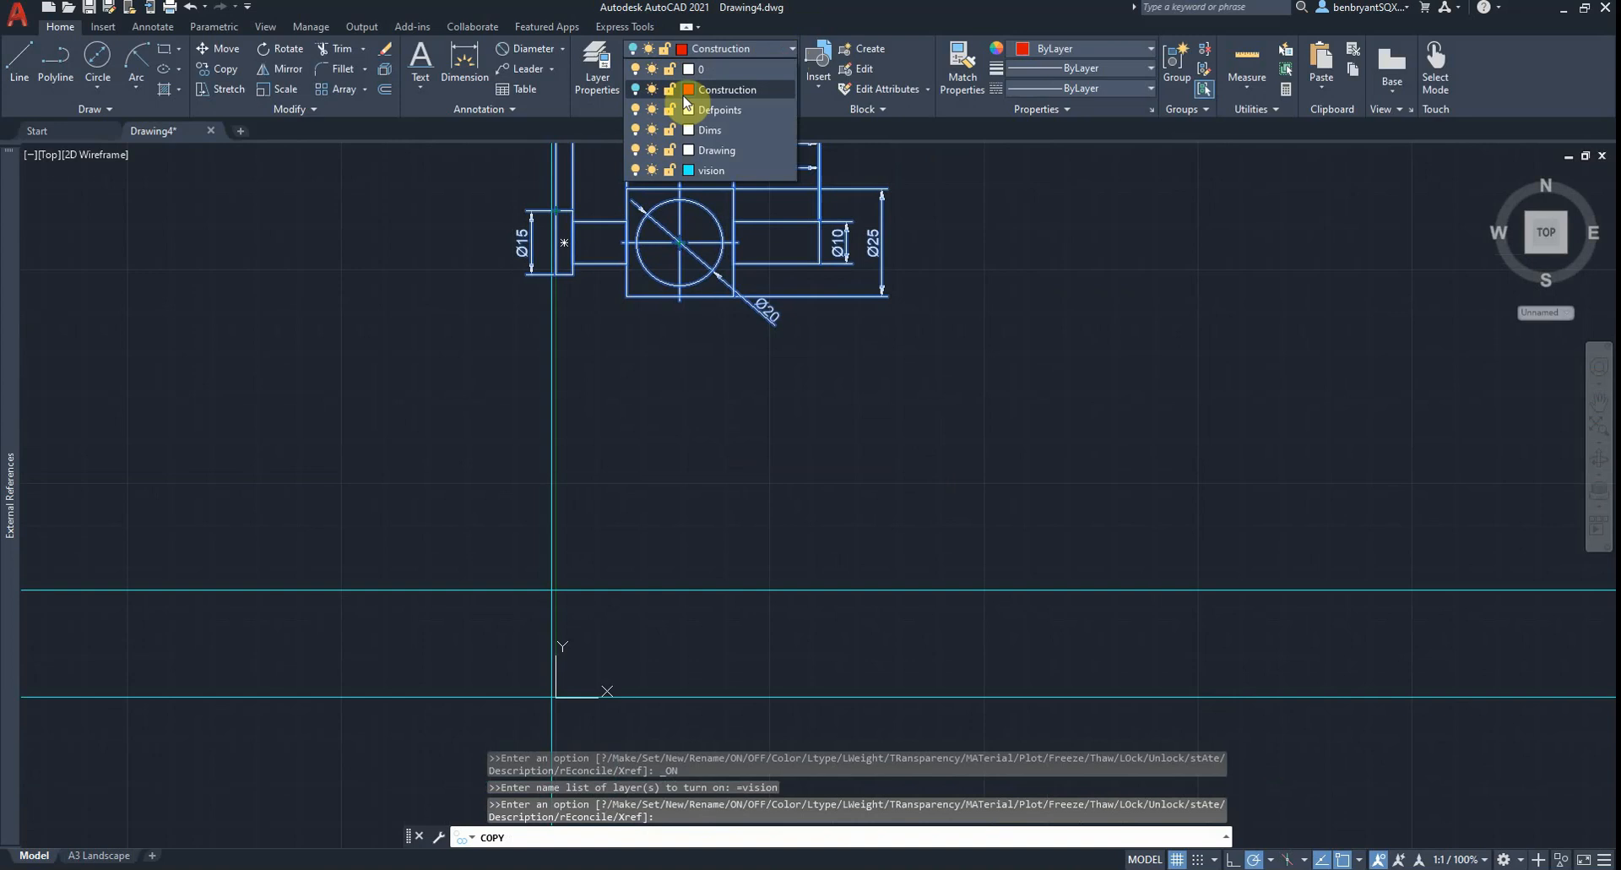
pyautogui.click(635, 89)
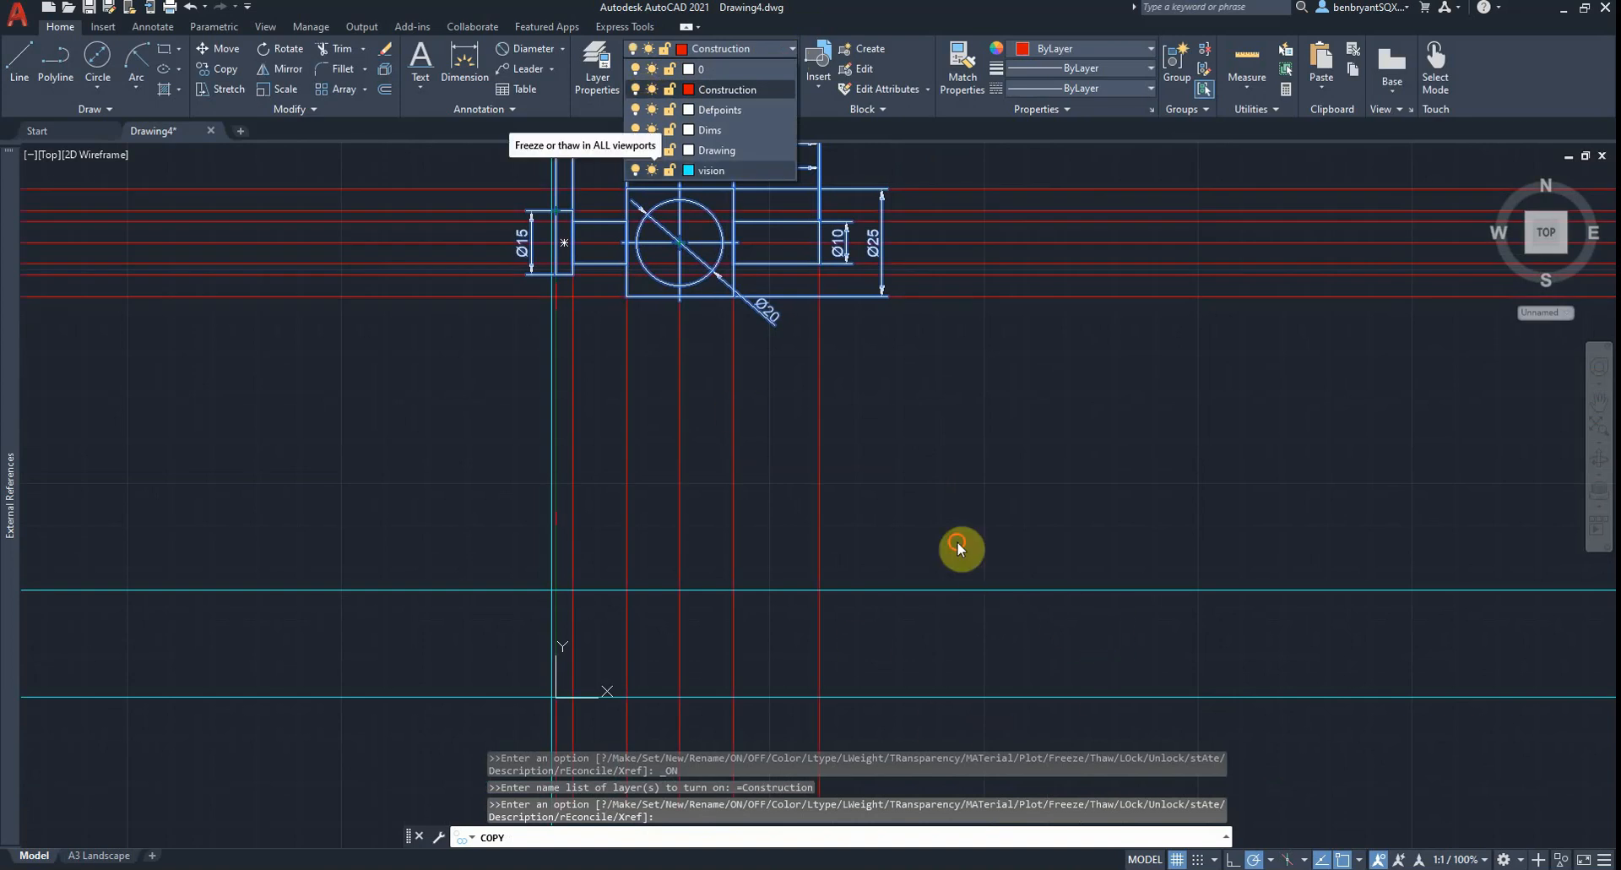
pyautogui.press('Escape')
pyautogui.press('Escape')
# Offset the horizontal vision-layer line through the origin 12.5 mm upward
pyautogui.write('offset')
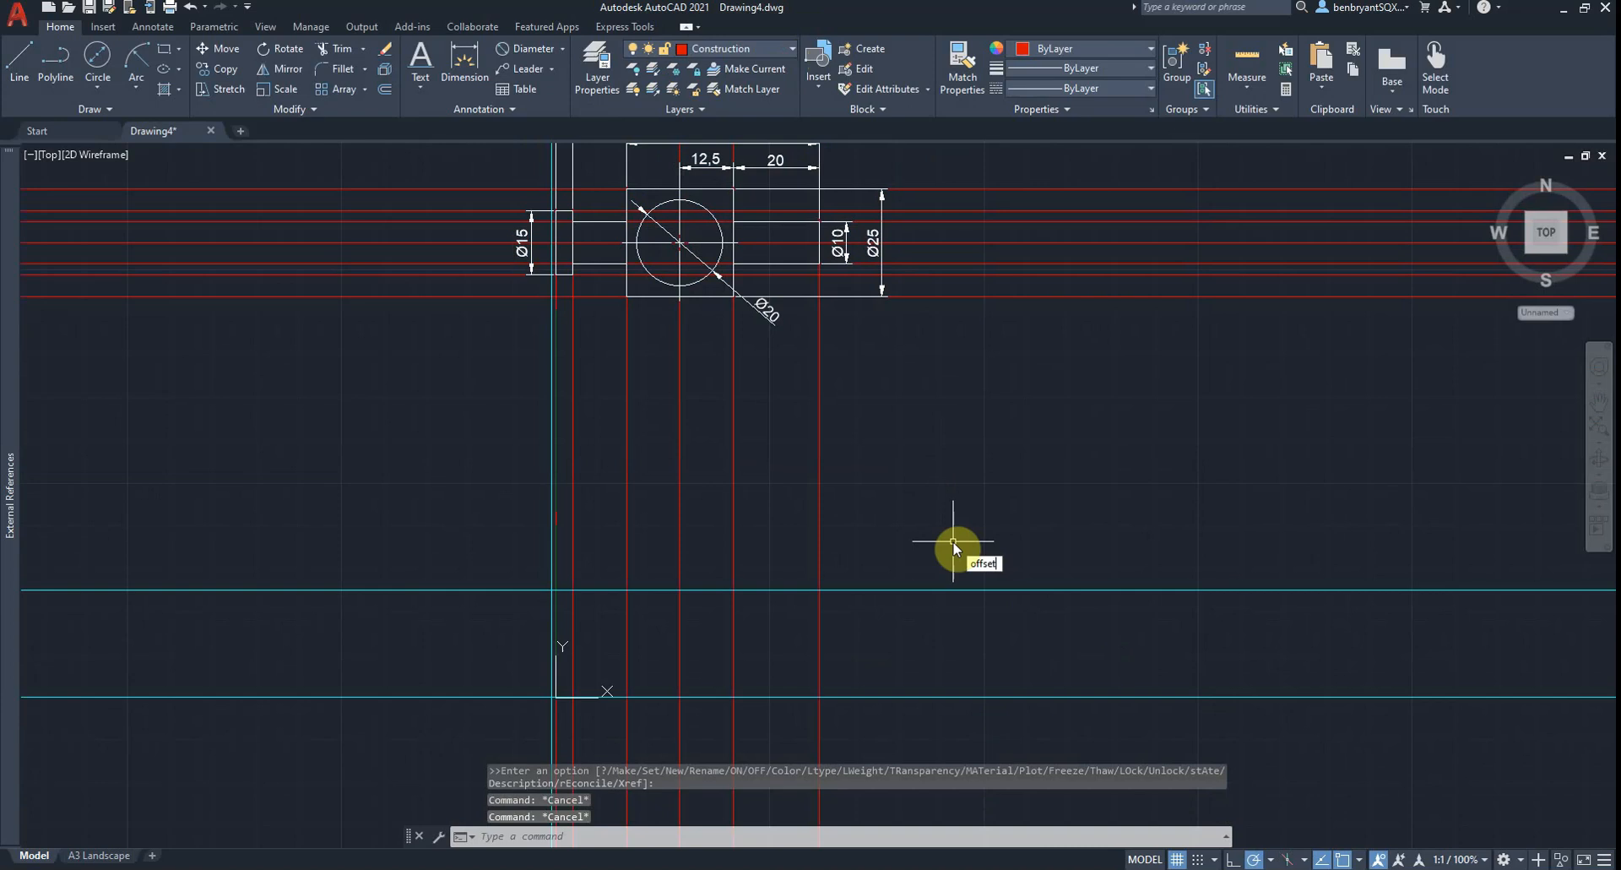
pyautogui.press('Return')
pyautogui.write('12.5')
pyautogui.press('Return')
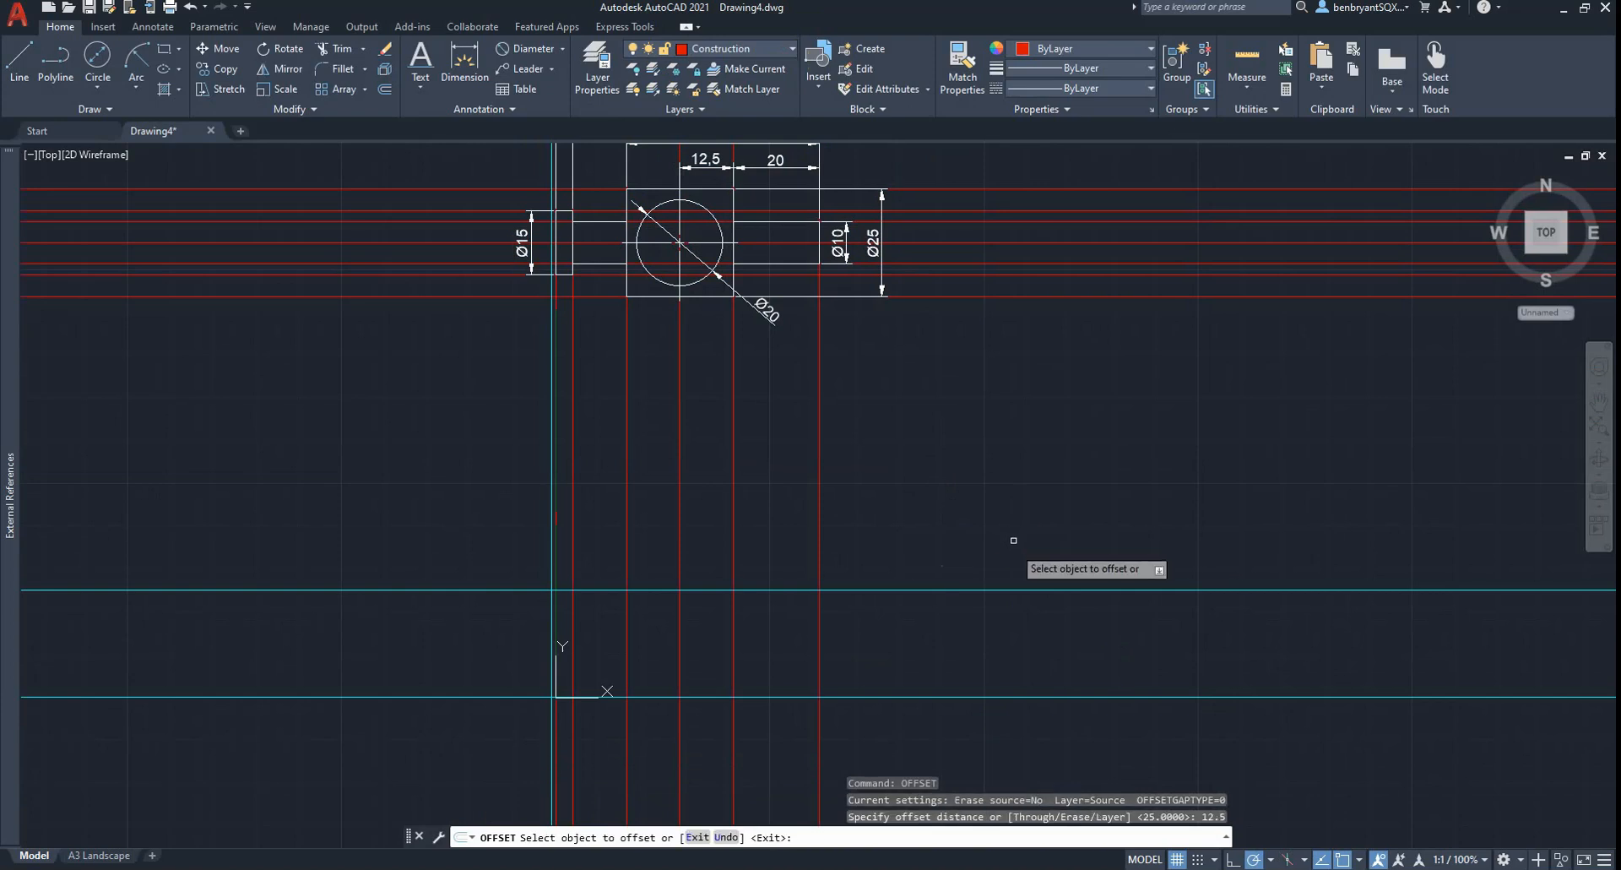
pyautogui.click(994, 701)
pyautogui.click(993, 697)
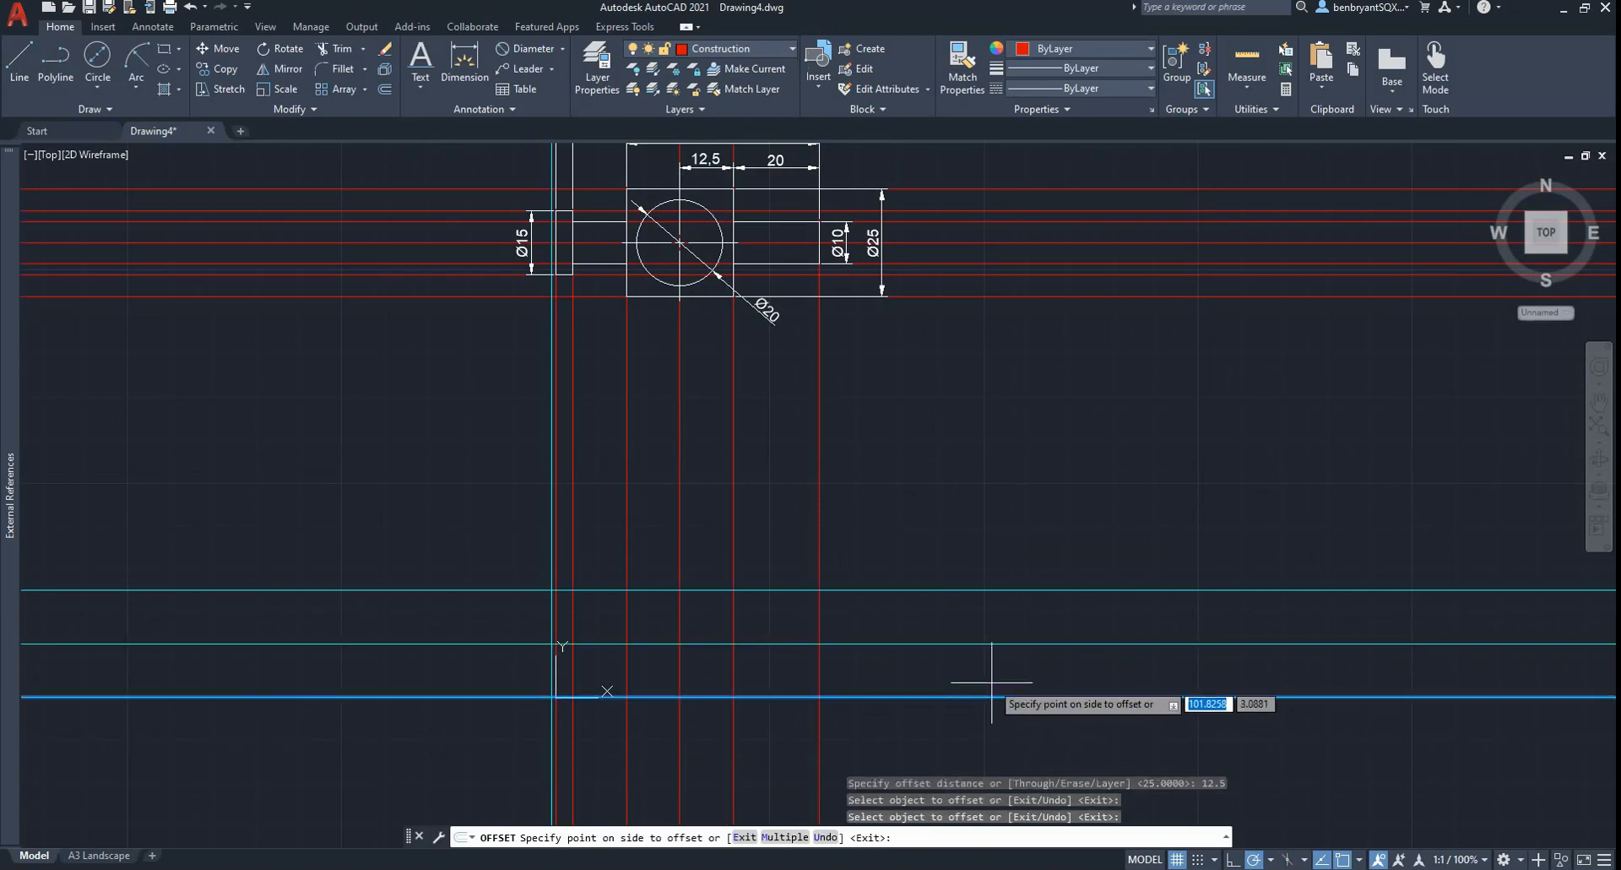
pyautogui.click(992, 682)
pyautogui.press('Escape')
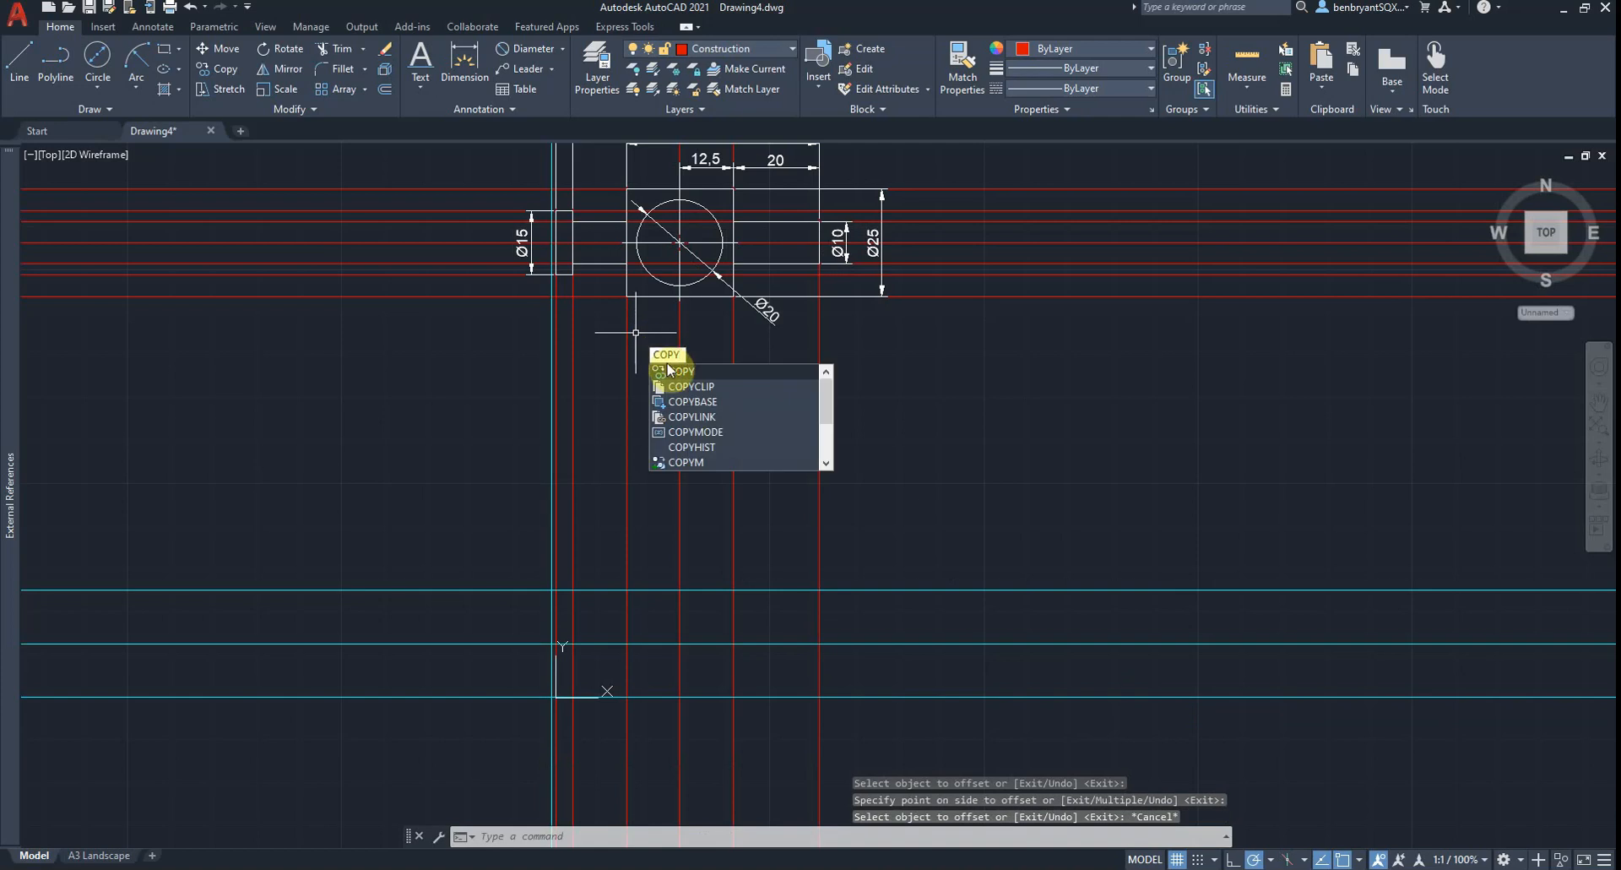
# Copy the fully dimensioned part from its circle centre straight down onto the middle horizontal vision-layer line
pyautogui.click(667, 369)
pyautogui.moveTo(673, 361); pyautogui.dragTo(658, 476, button='middle')
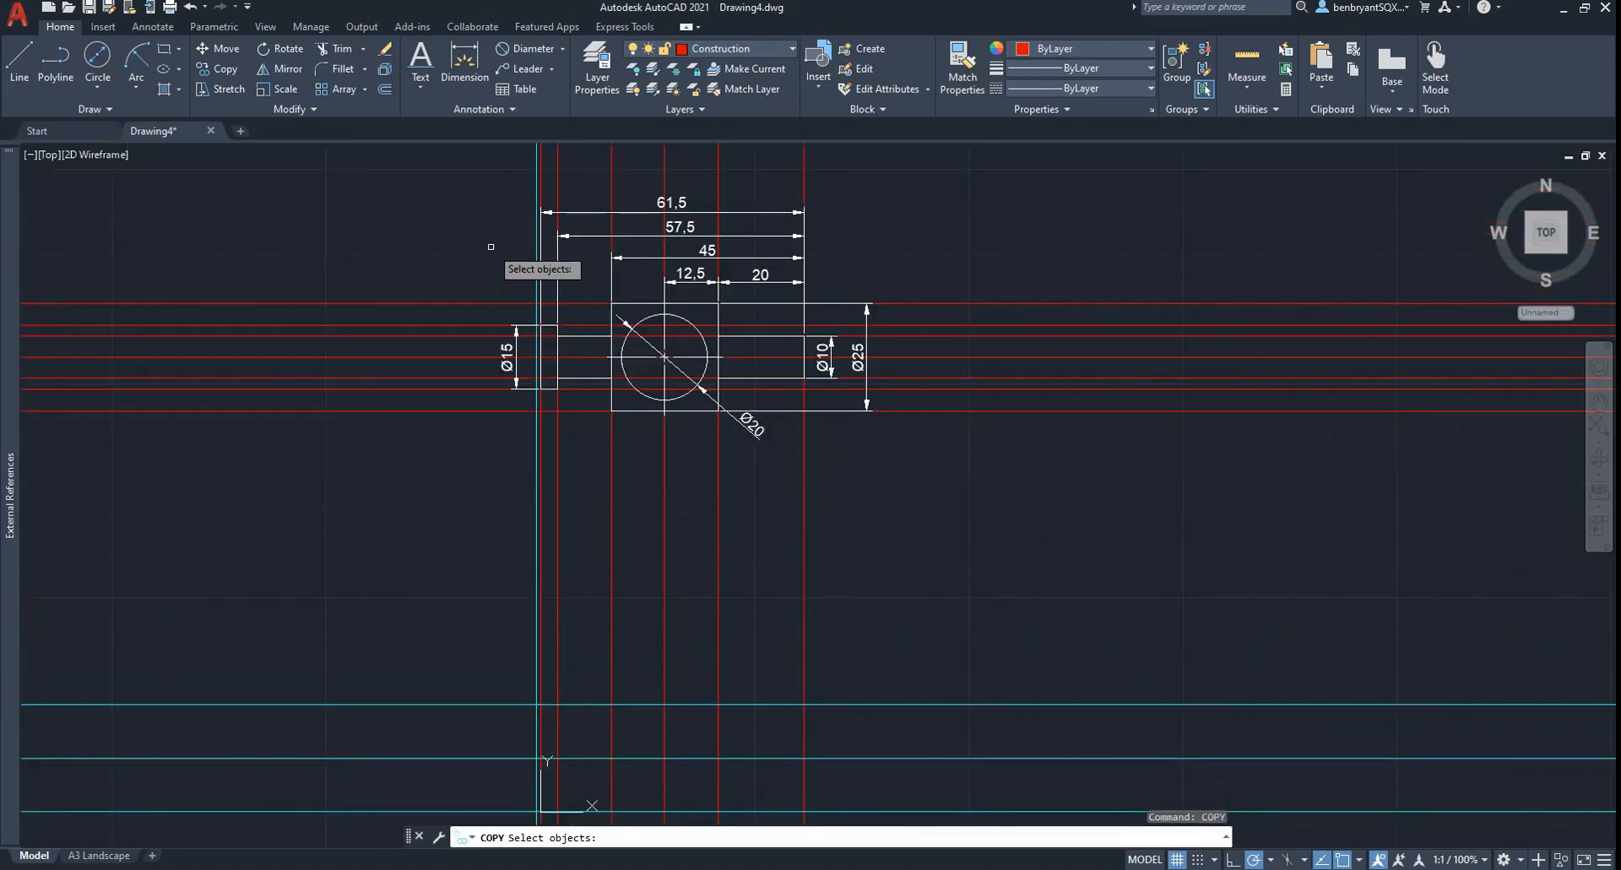
pyautogui.moveTo(491, 247); pyautogui.dragTo(501, 306, button='middle')
pyautogui.click(393, 190)
pyautogui.click(1019, 567)
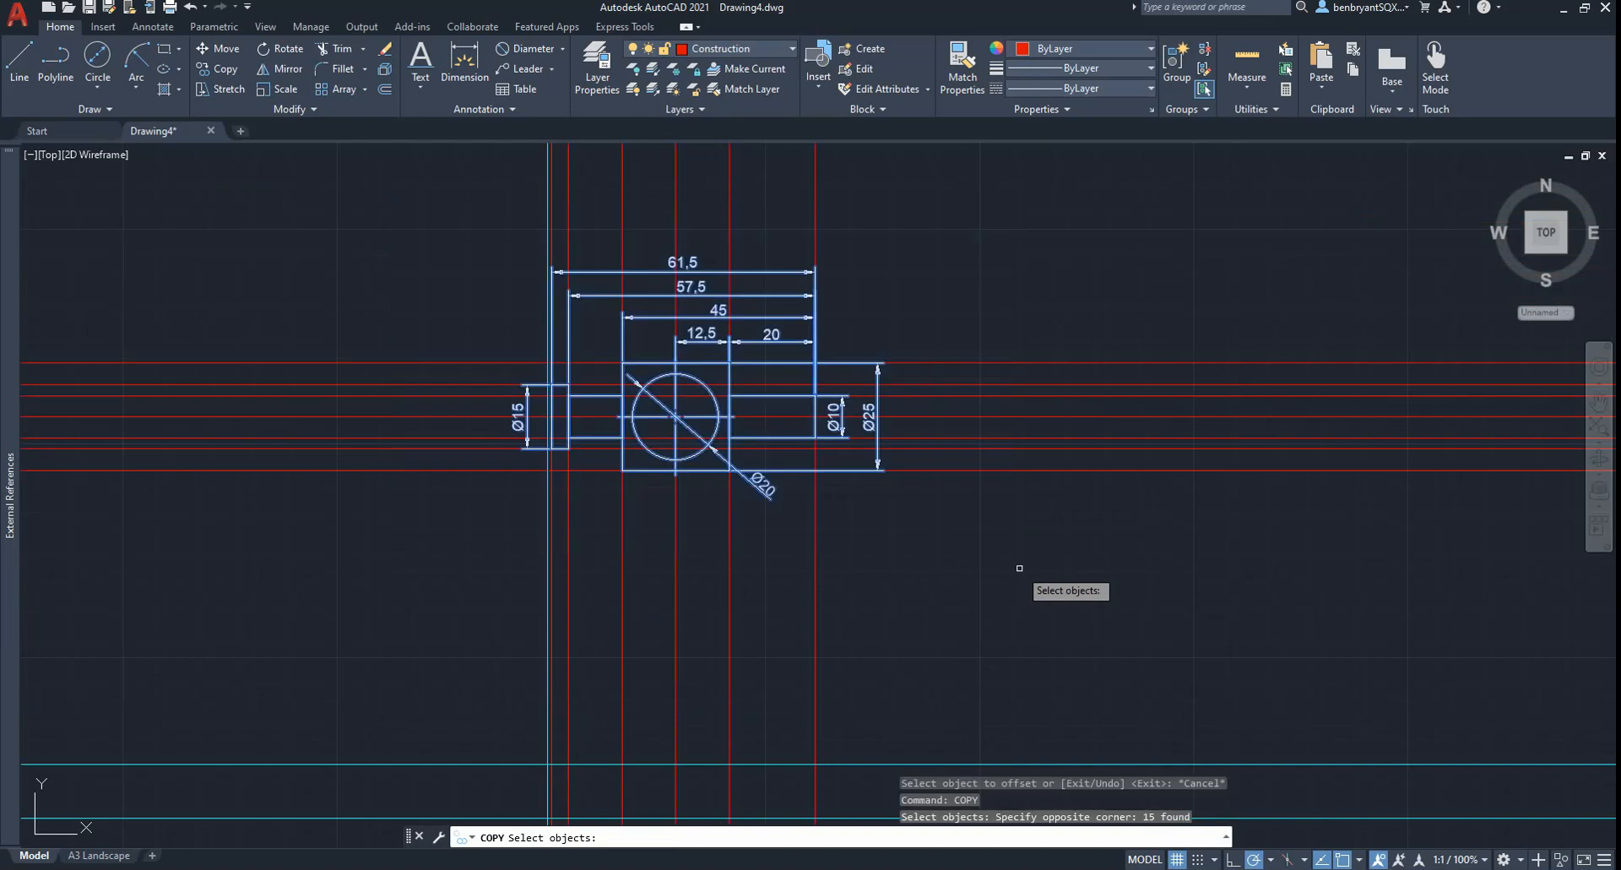
pyautogui.press('Return')
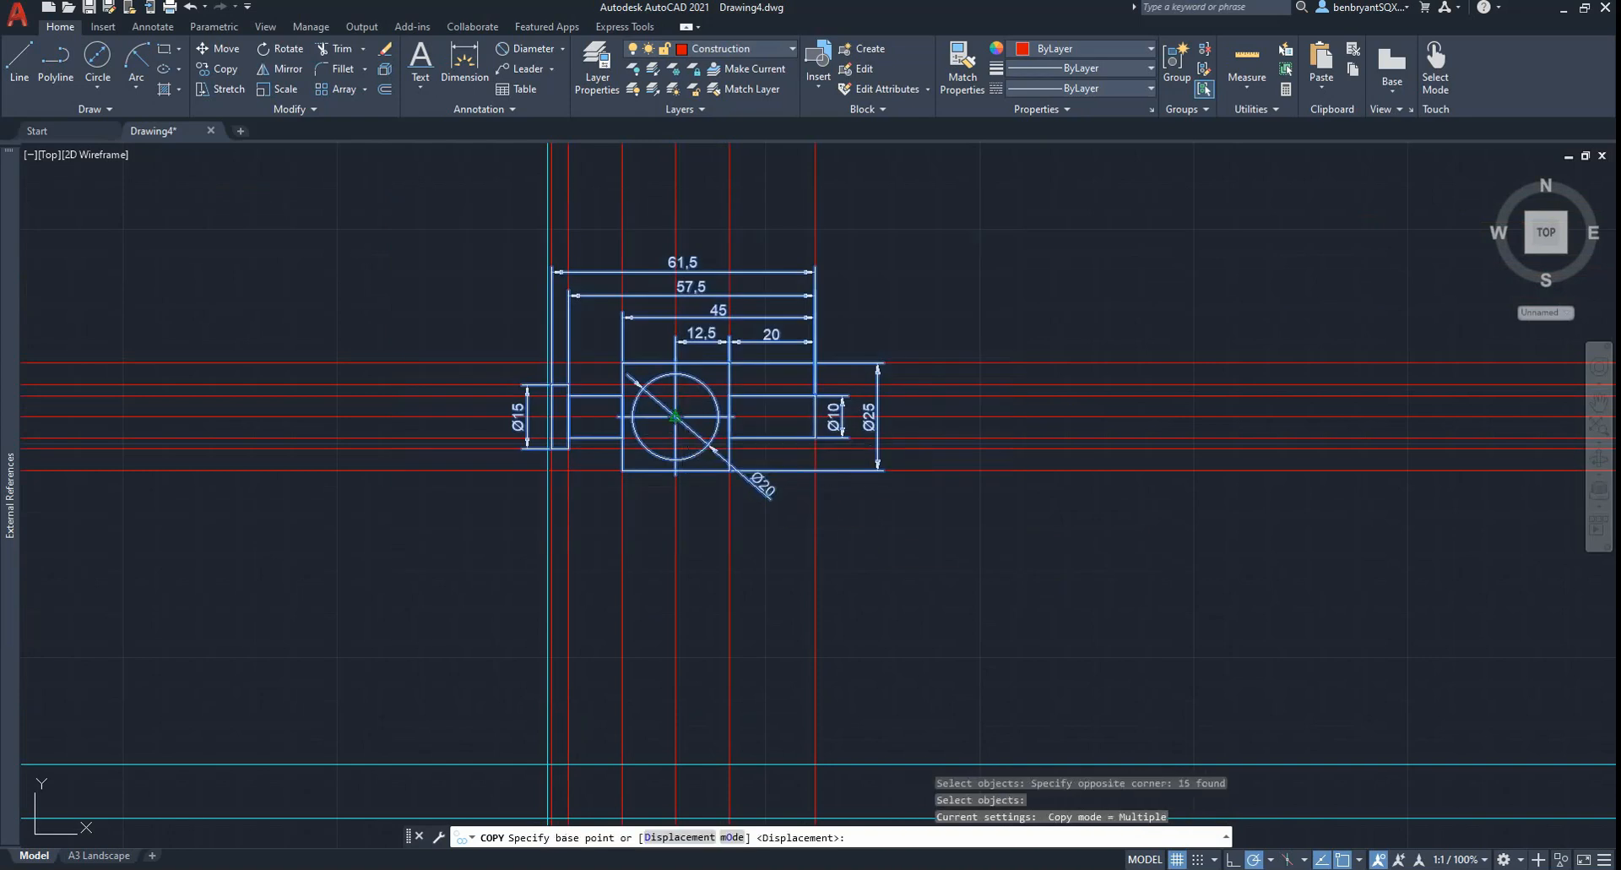
pyautogui.click(676, 416)
pyautogui.moveTo(802, 644); pyautogui.dragTo(818, 380, button='middle')
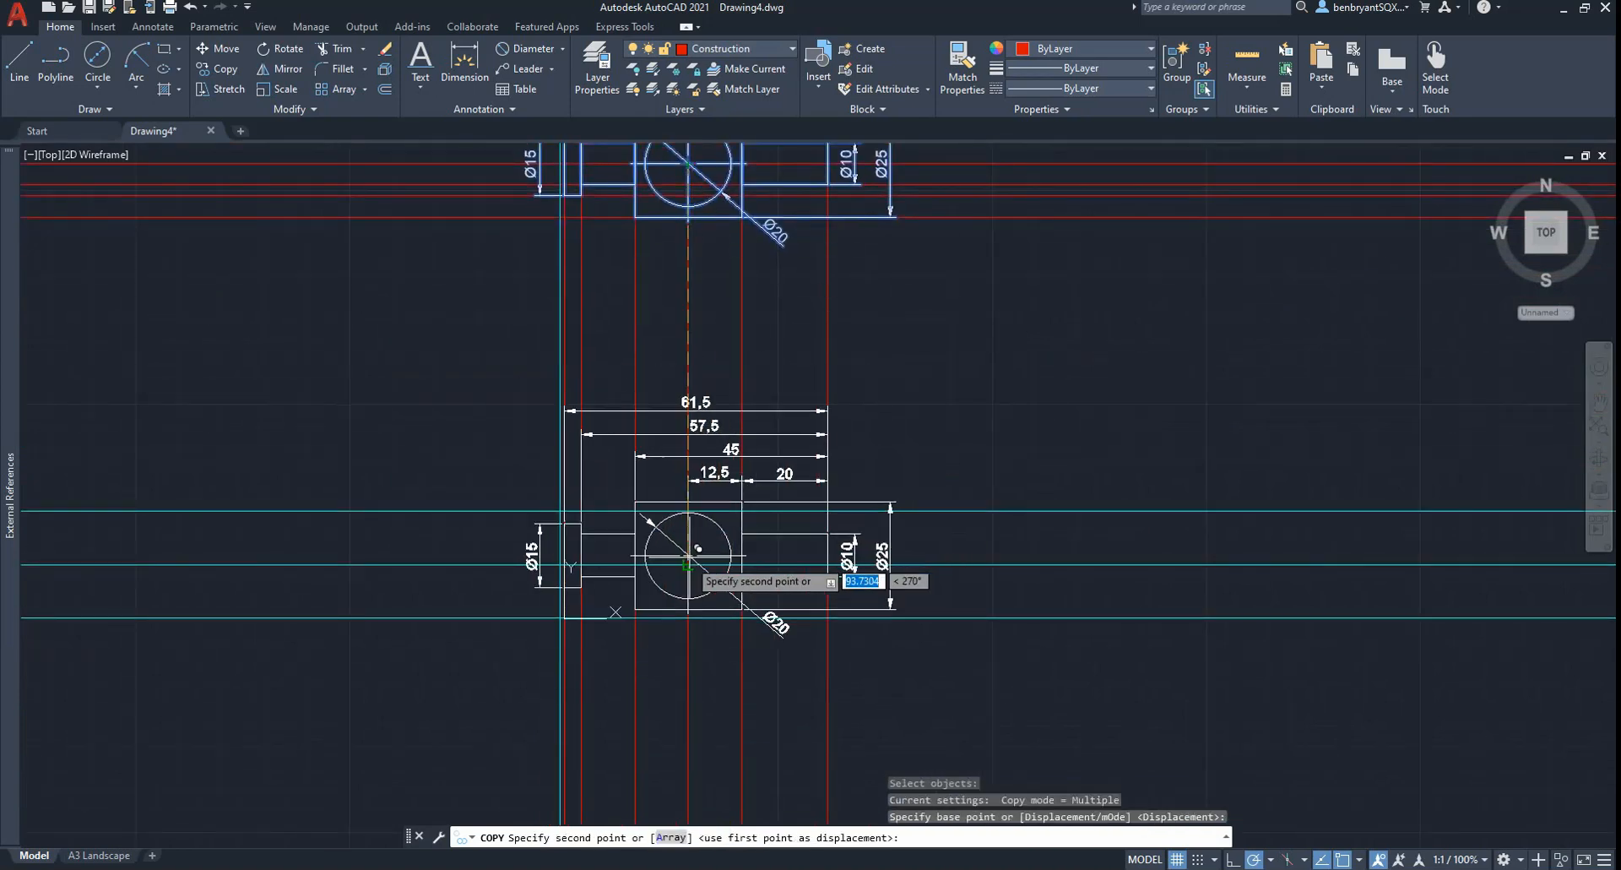
pyautogui.click(687, 563)
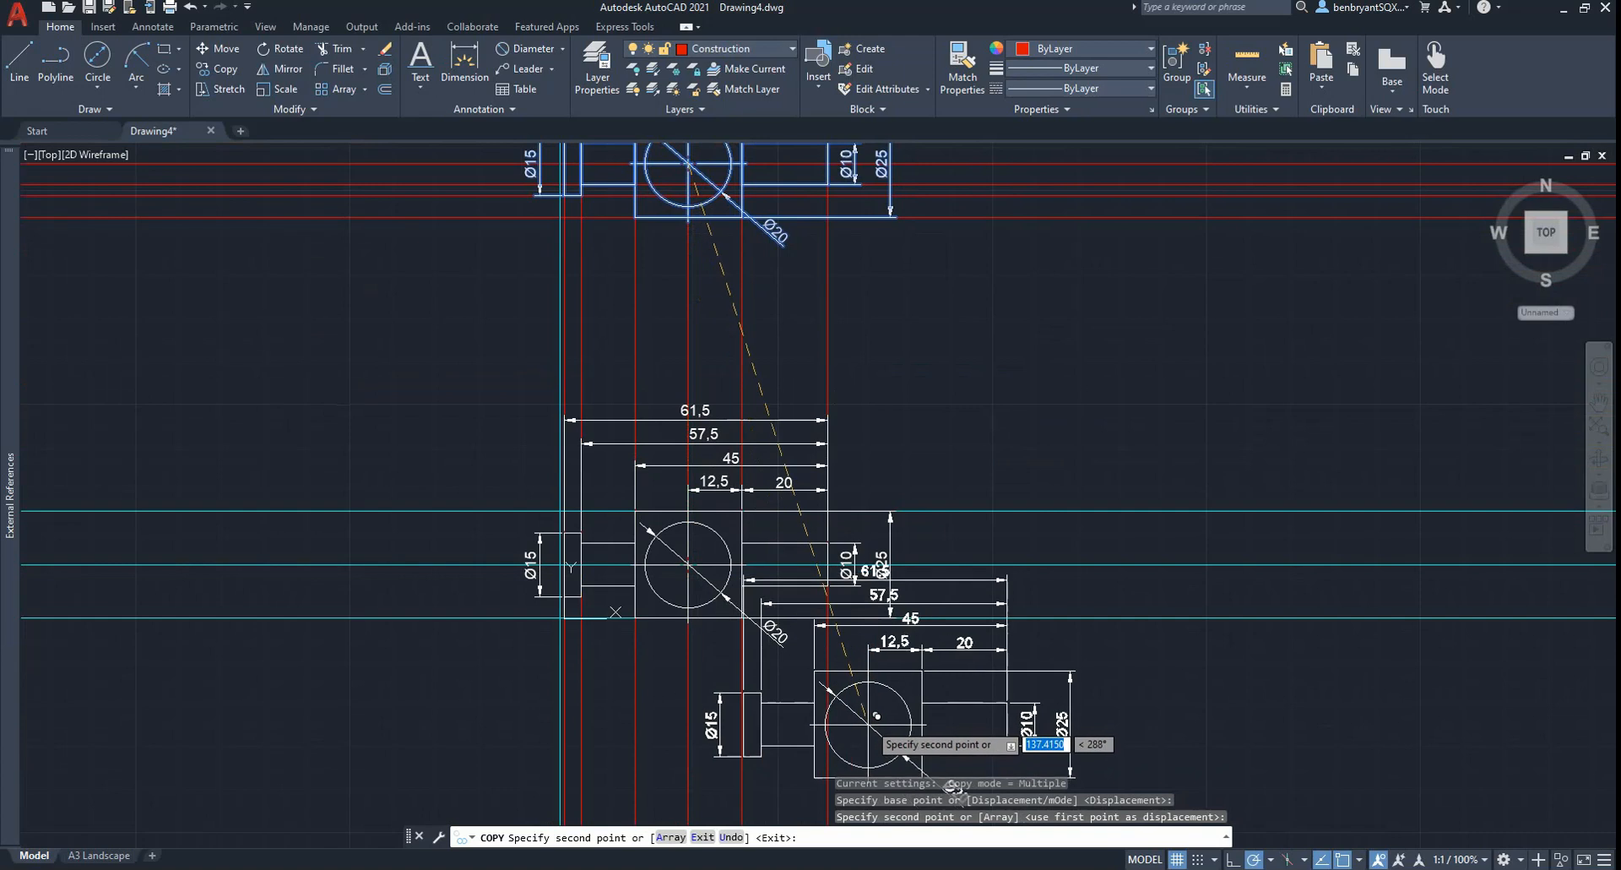
pyautogui.press('Return')
# Stretch the outer end edge of the copied part's Ø15 head 1 mm outward to the vertical vision-layer line
pyautogui.scroll(8, 648, 563)
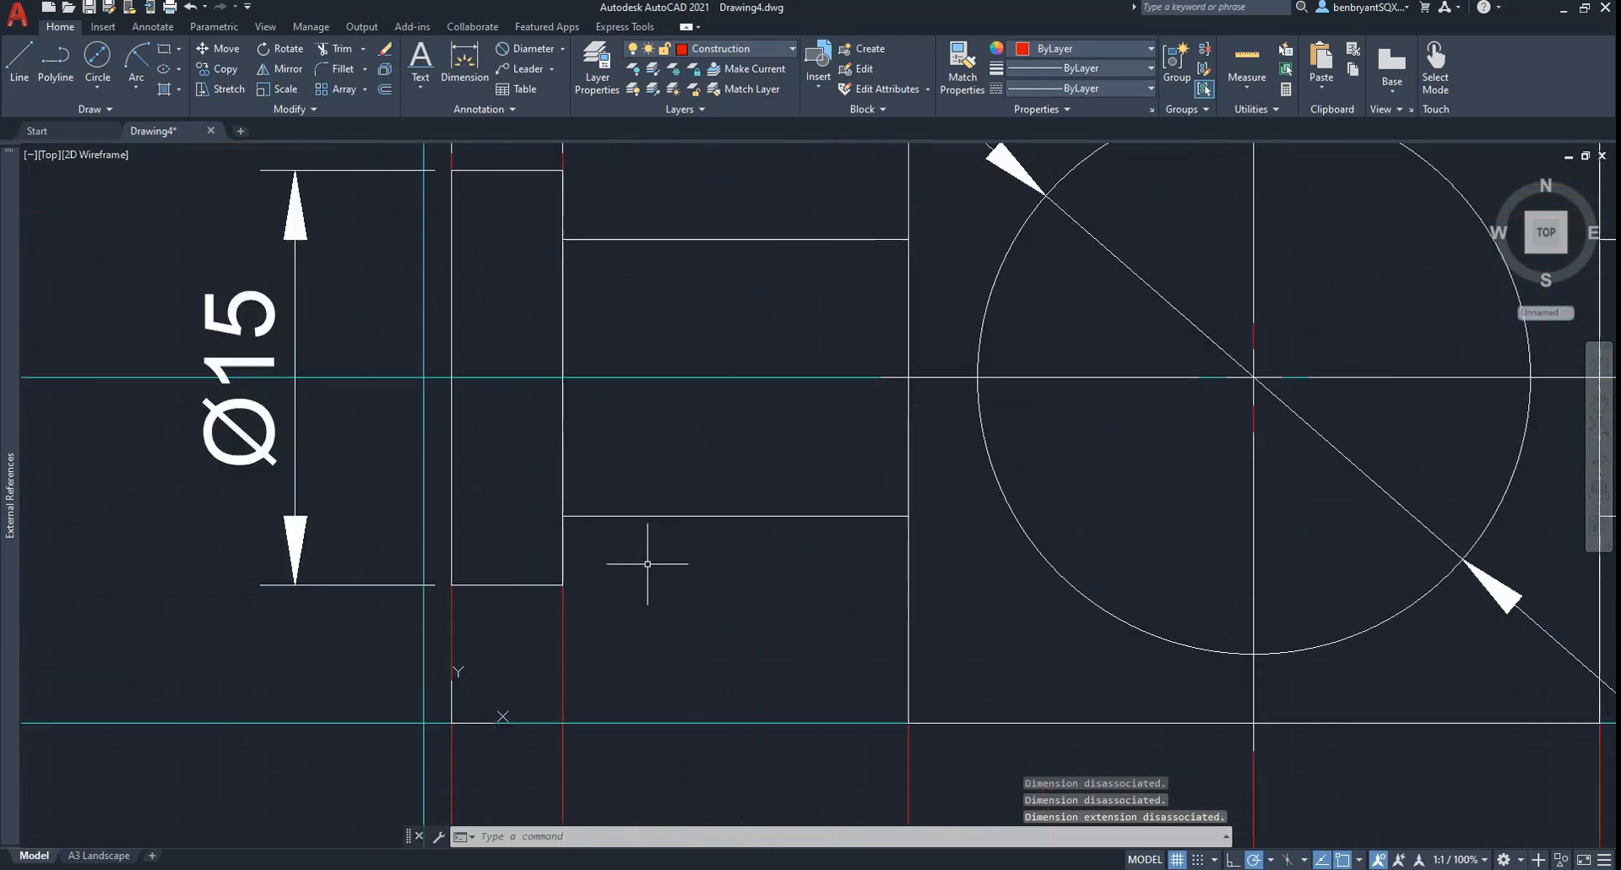
pyautogui.scroll(-3, 608, 540)
pyautogui.scroll(1, 601, 531)
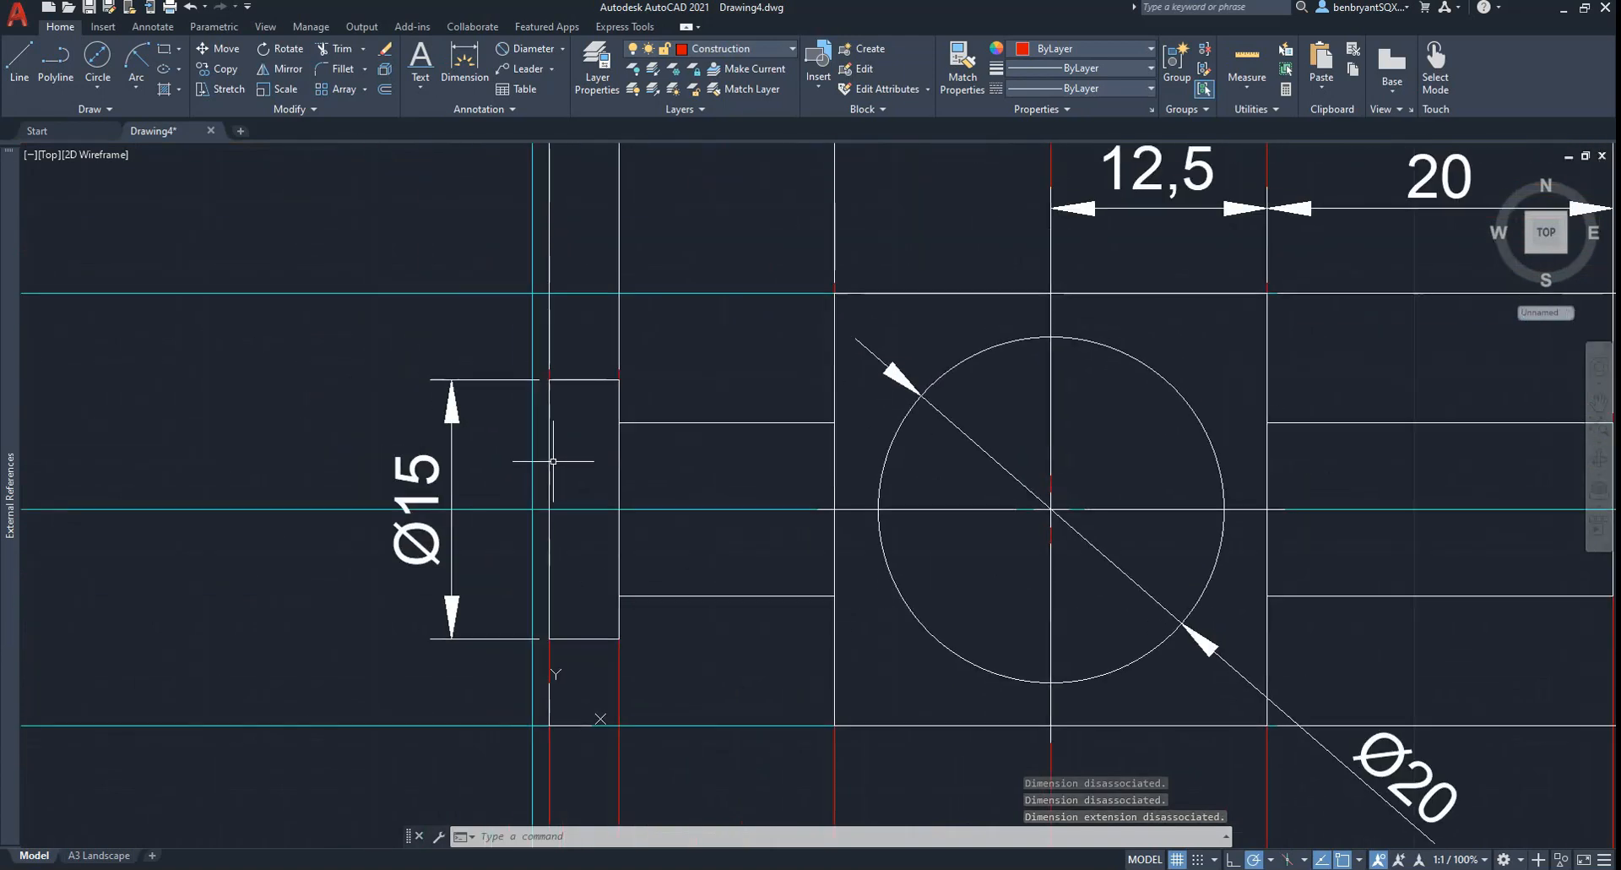
pyautogui.click(552, 479)
pyautogui.click(549, 509)
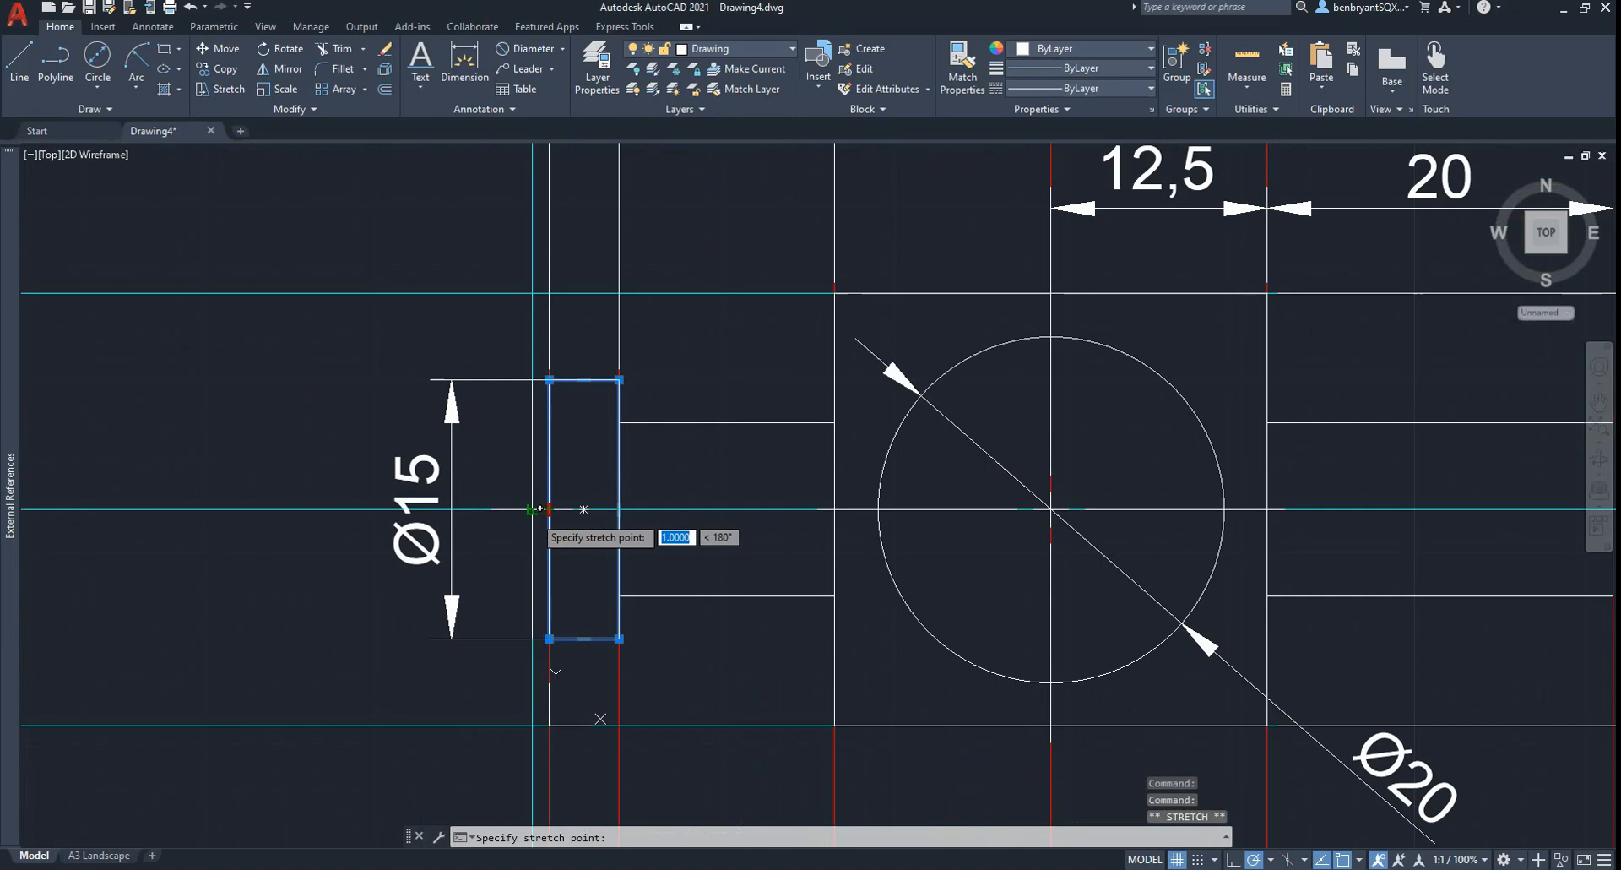
pyautogui.click(533, 509)
pyautogui.press('Escape')
# Move the copied overall length dimension's extension origin to the corner of the stretched head
pyautogui.moveTo(600, 494); pyautogui.dragTo(602, 591, button='middle')
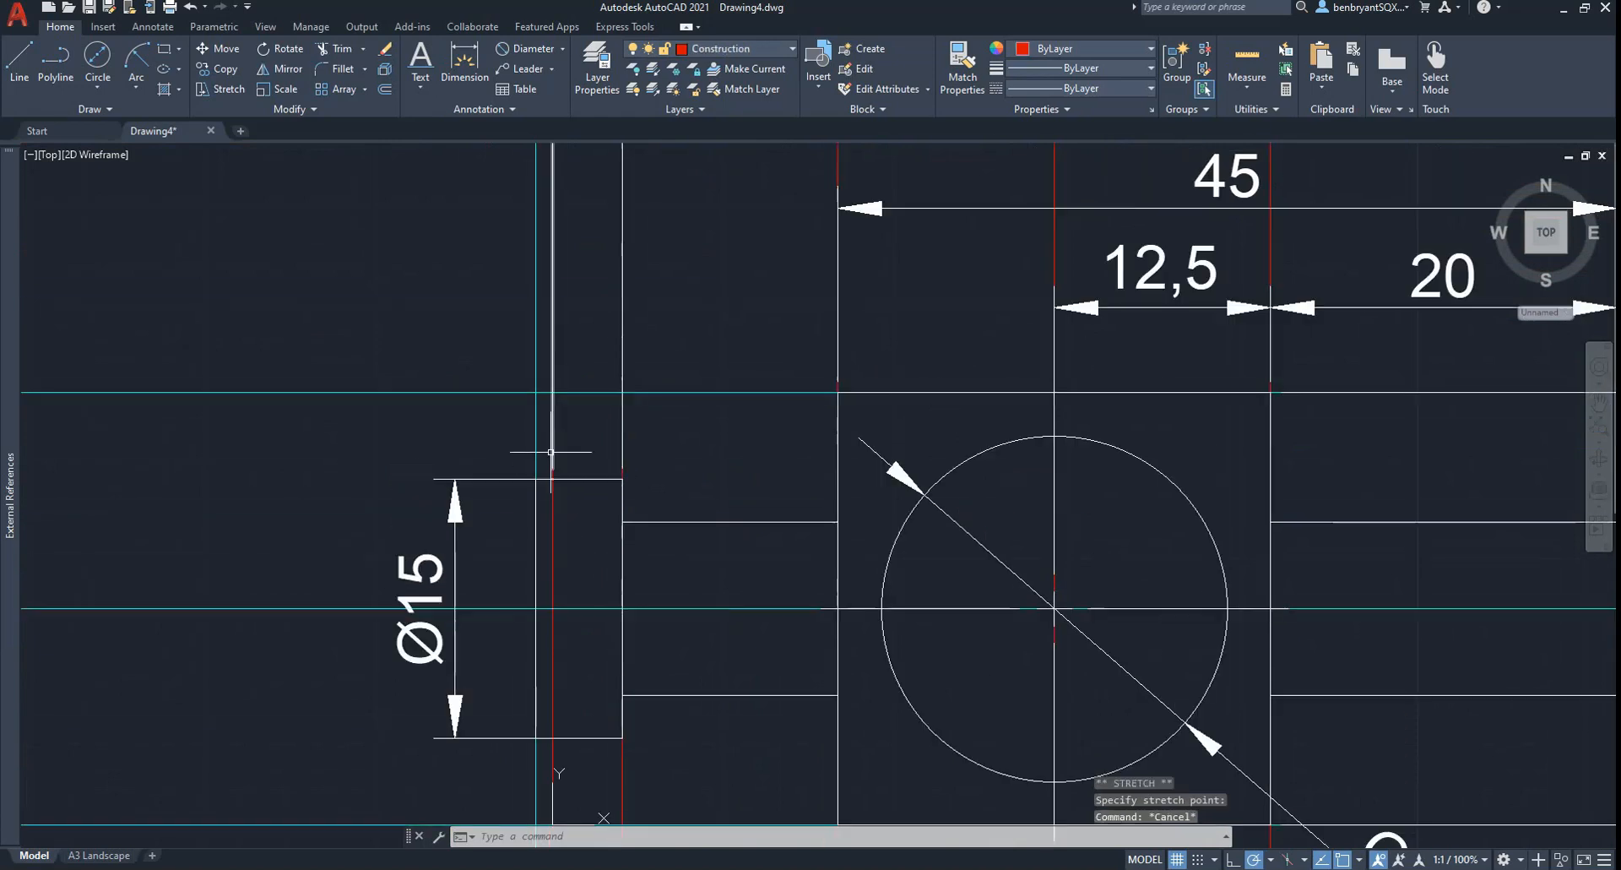
pyautogui.click(553, 479)
pyautogui.click(553, 479)
pyautogui.press('Escape')
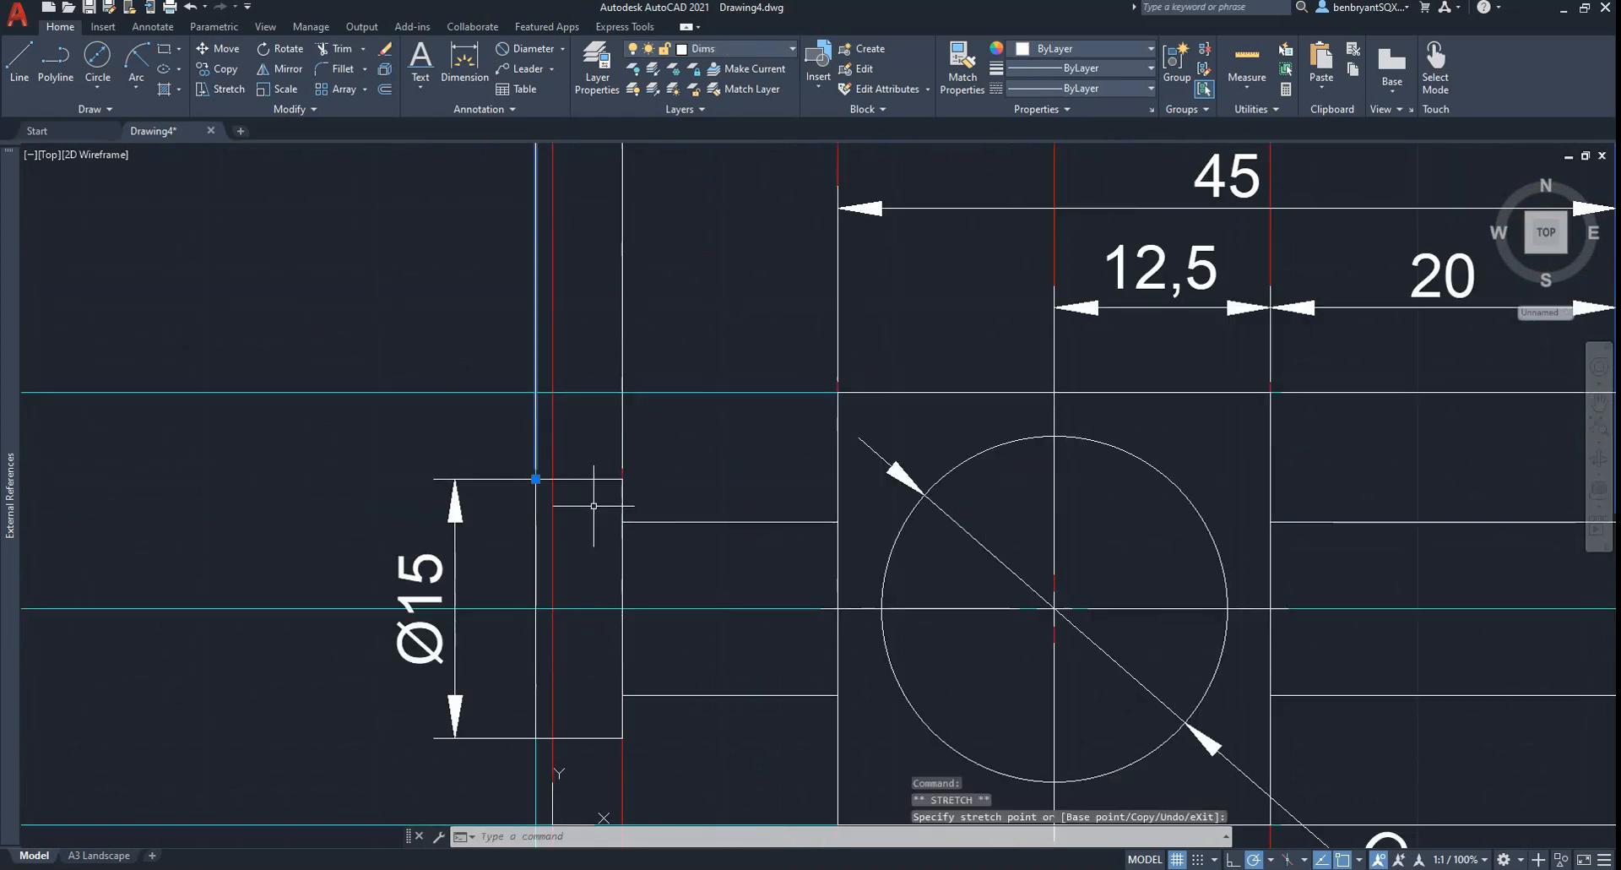
# Examine the copied part against the original, checking its head, body, shaft and dimensions
pyautogui.scroll(-4, 583, 545)
pyautogui.scroll(2, 700, 527)
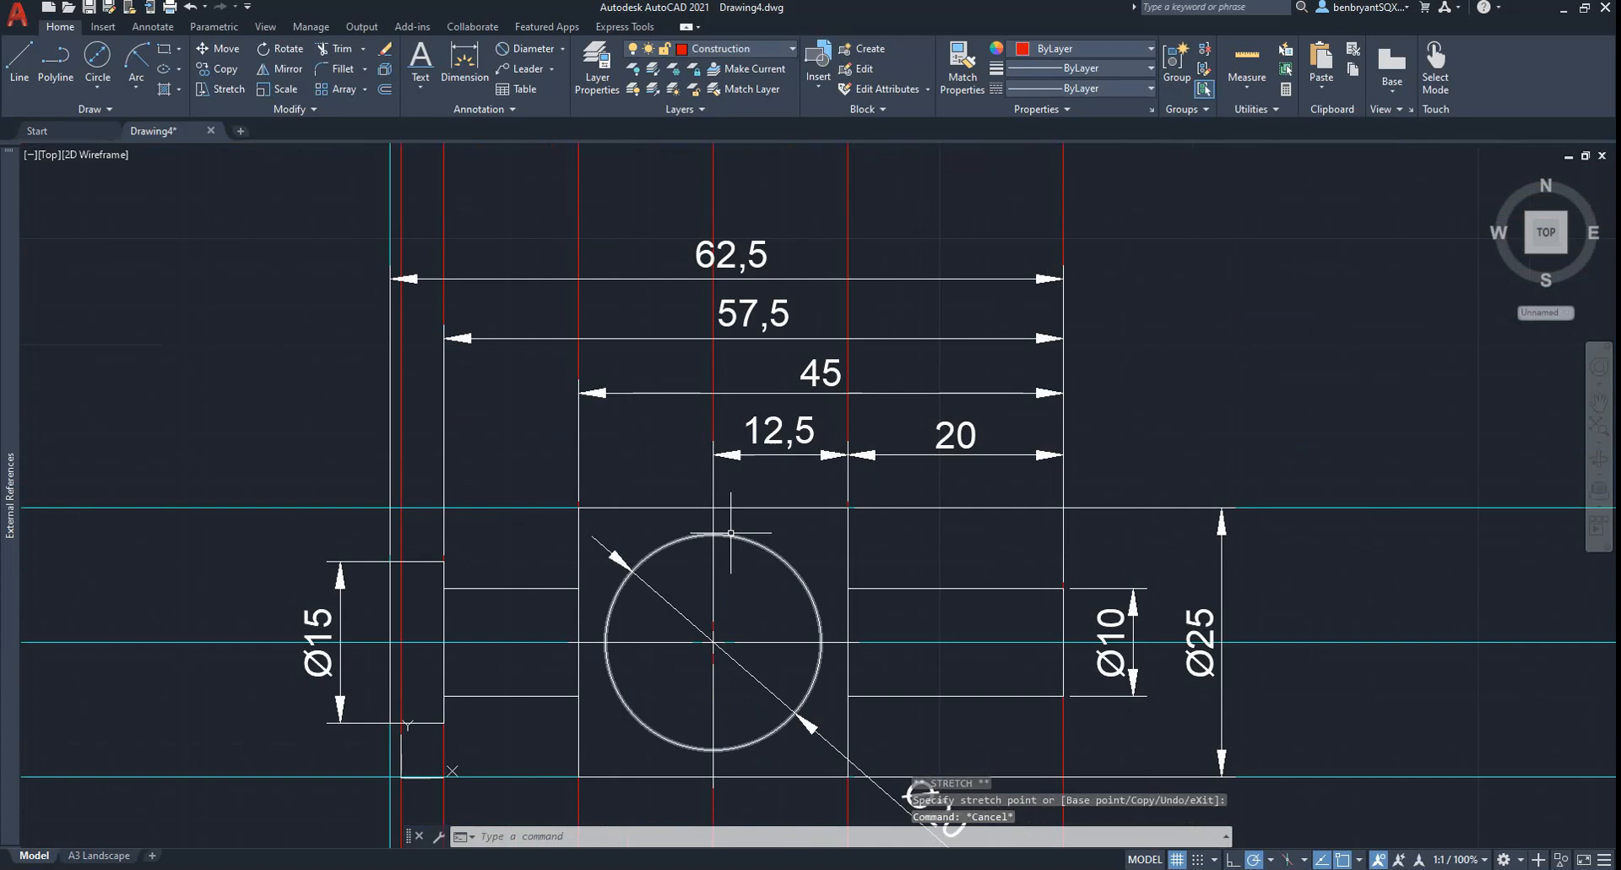
pyautogui.scroll(-3, 713, 523)
pyautogui.scroll(1, 718, 518)
pyautogui.moveTo(813, 299); pyautogui.dragTo(771, 440, button='middle')
pyautogui.scroll(-2, 815, 312)
pyautogui.scroll(1, 774, 442)
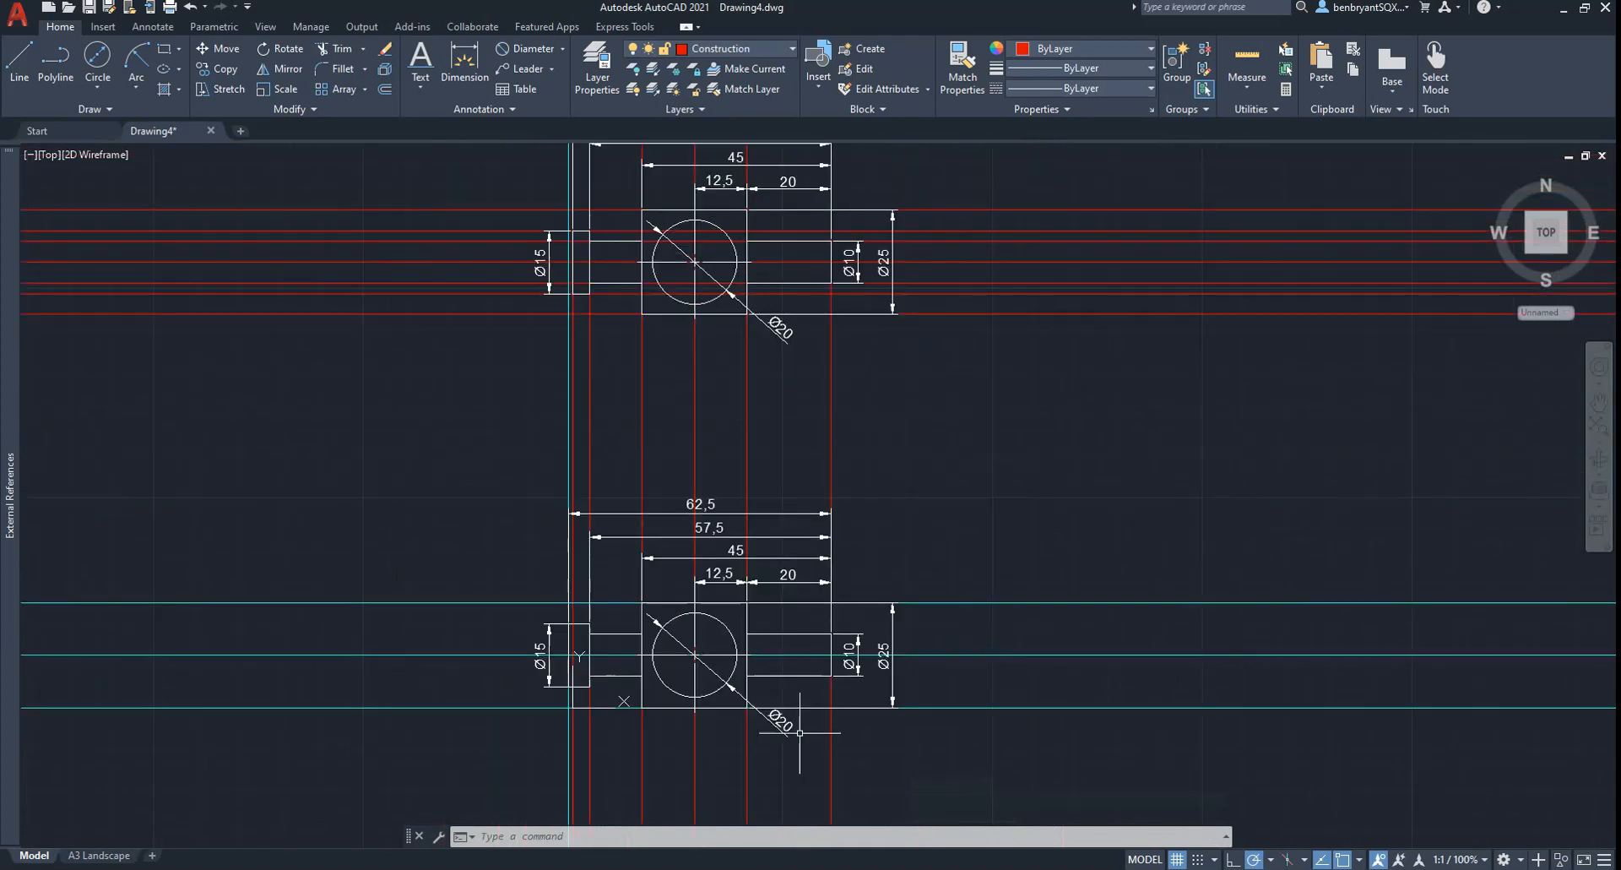
pyautogui.scroll(2, 784, 723)
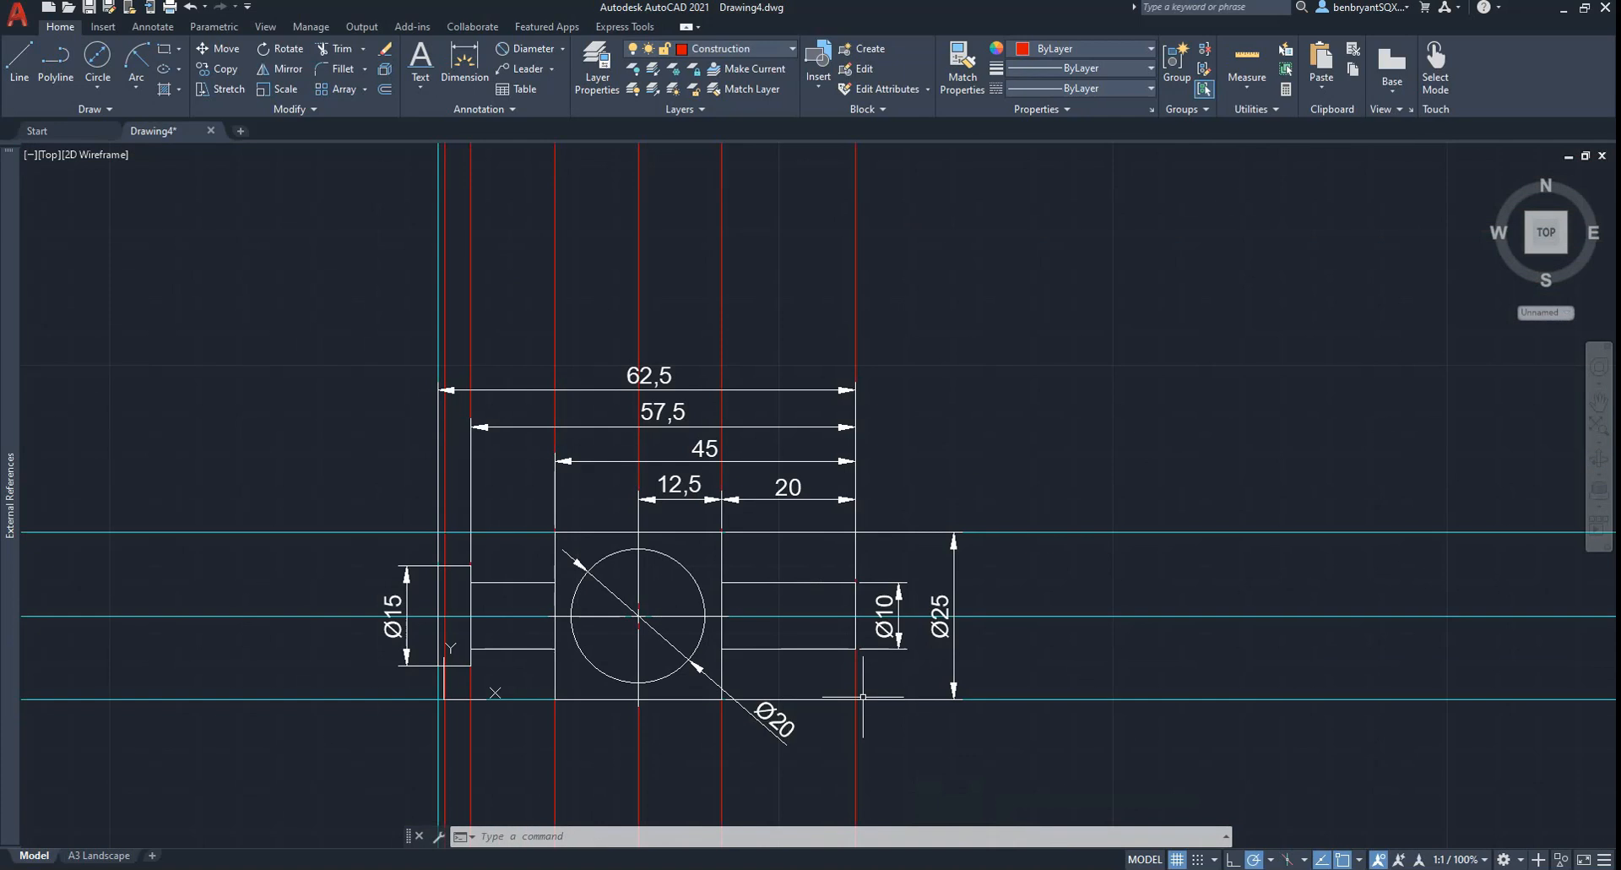
pyautogui.moveTo(771, 680); pyautogui.dragTo(861, 587, button='middle')
pyautogui.scroll(3, 601, 617)
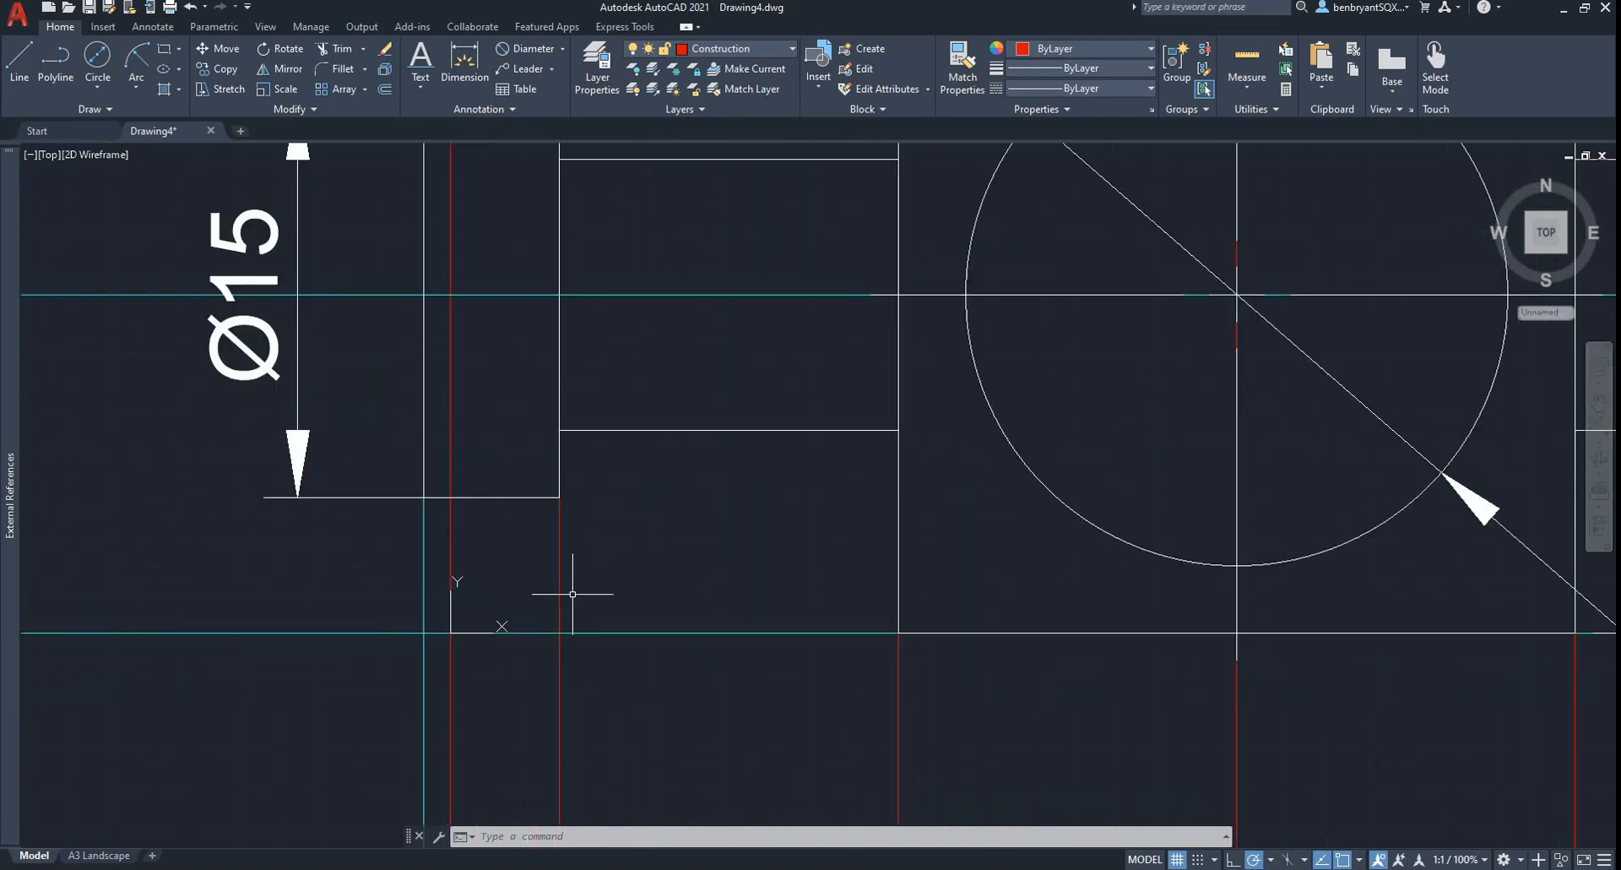
pyautogui.scroll(-2, 572, 593)
pyautogui.scroll(-3, 672, 621)
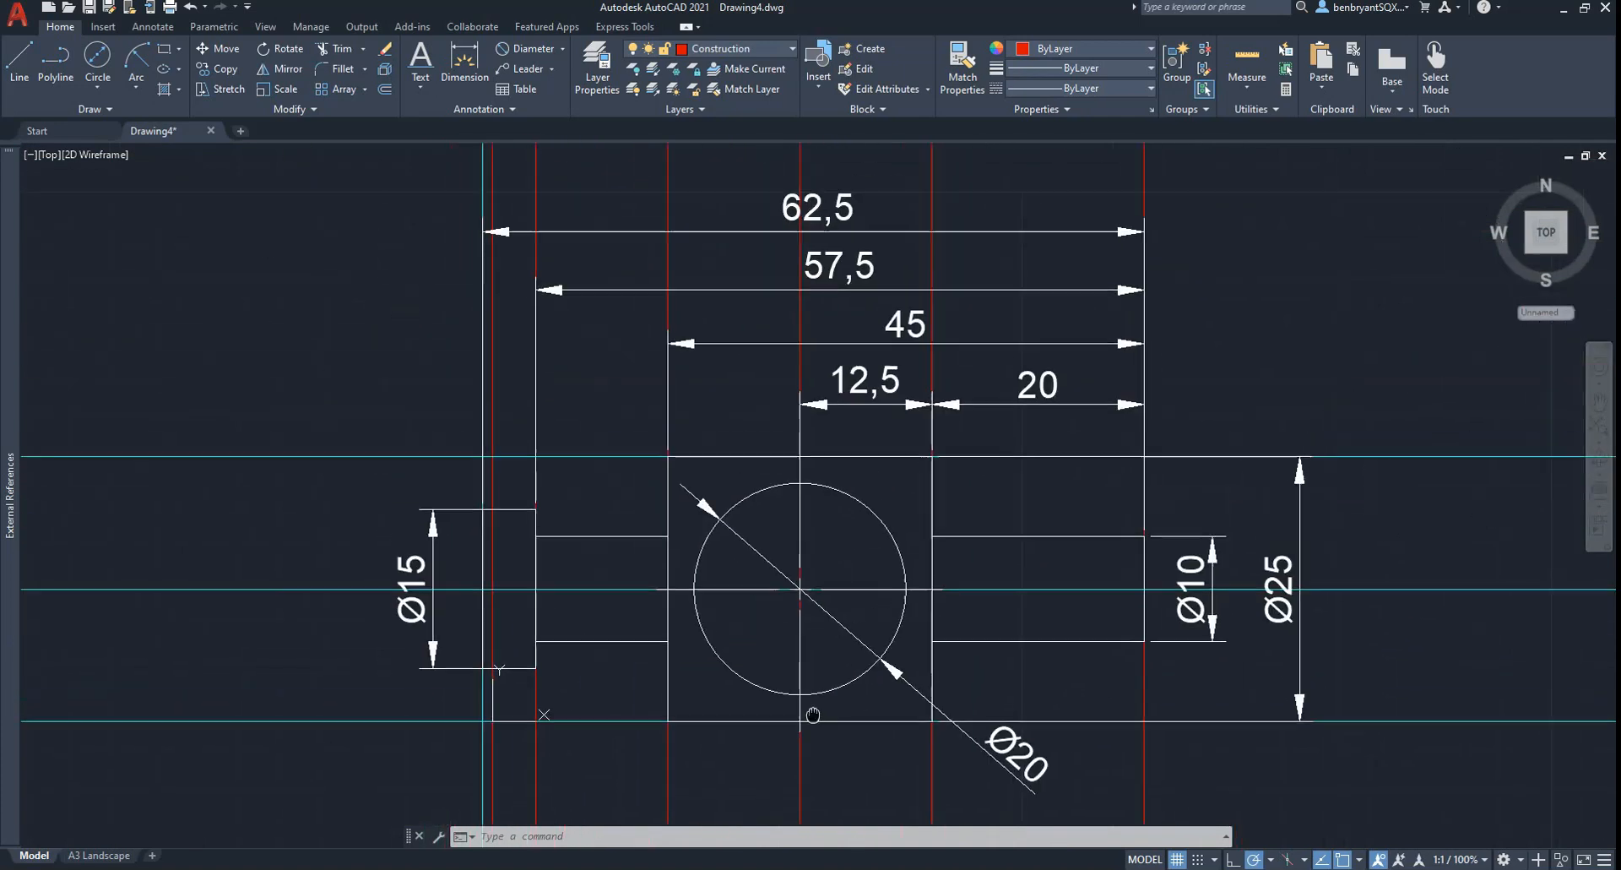
pyautogui.scroll(3, 805, 682)
pyautogui.scroll(-2, 805, 682)
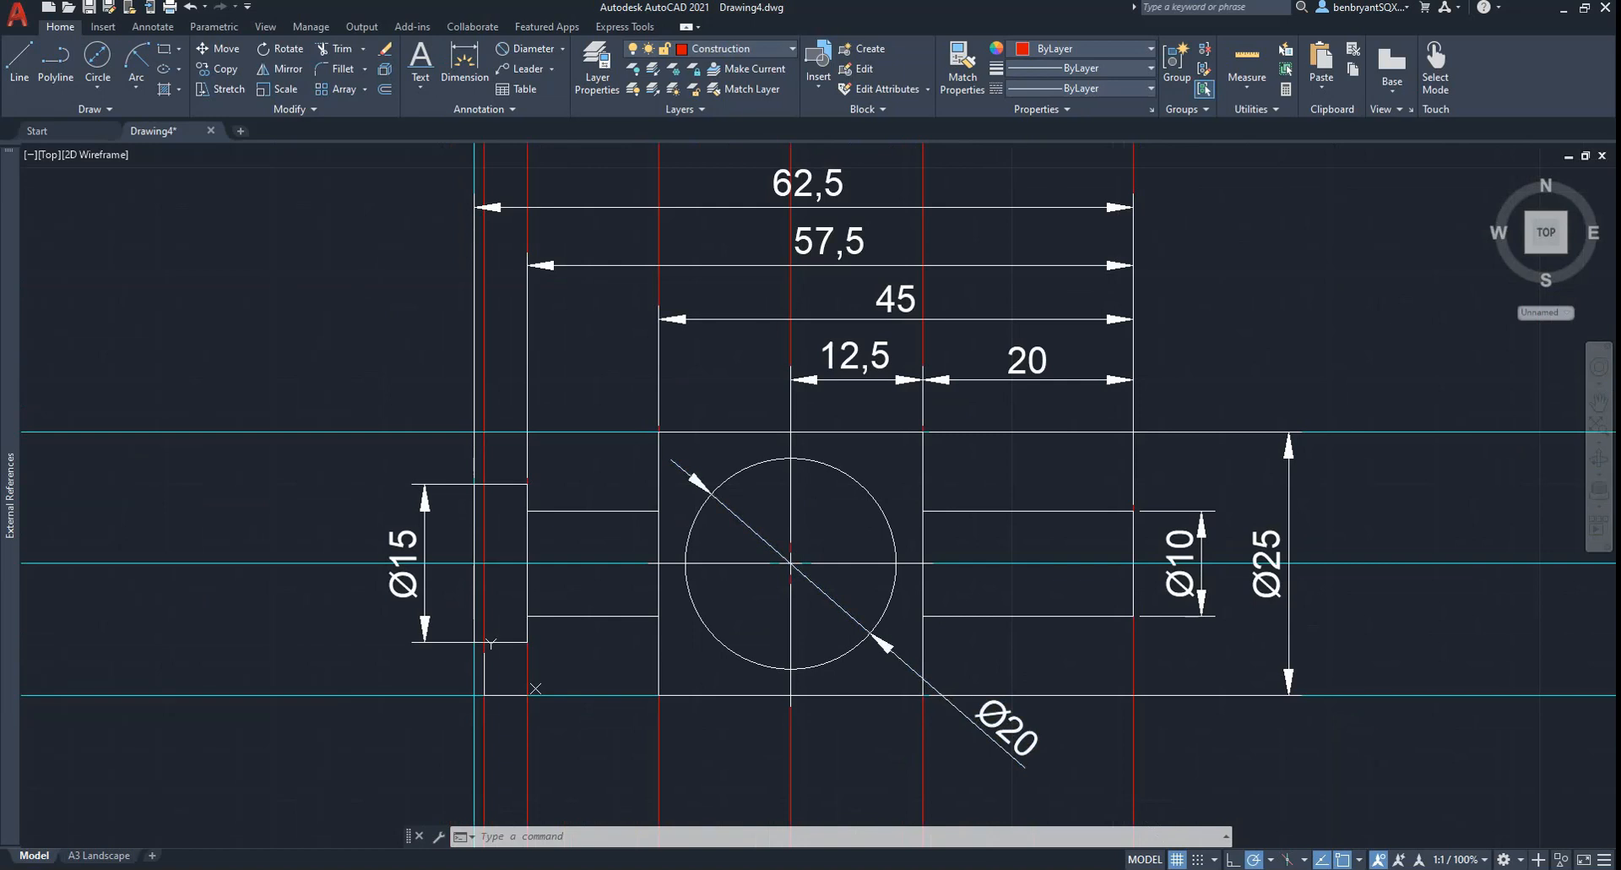
# Open the copied part's Ø20 hole dimension text for editing and copy the AIGDT font's depth symbol from the Character Map
pyautogui.click(1009, 724)
pyautogui.doubleClick(1017, 719)
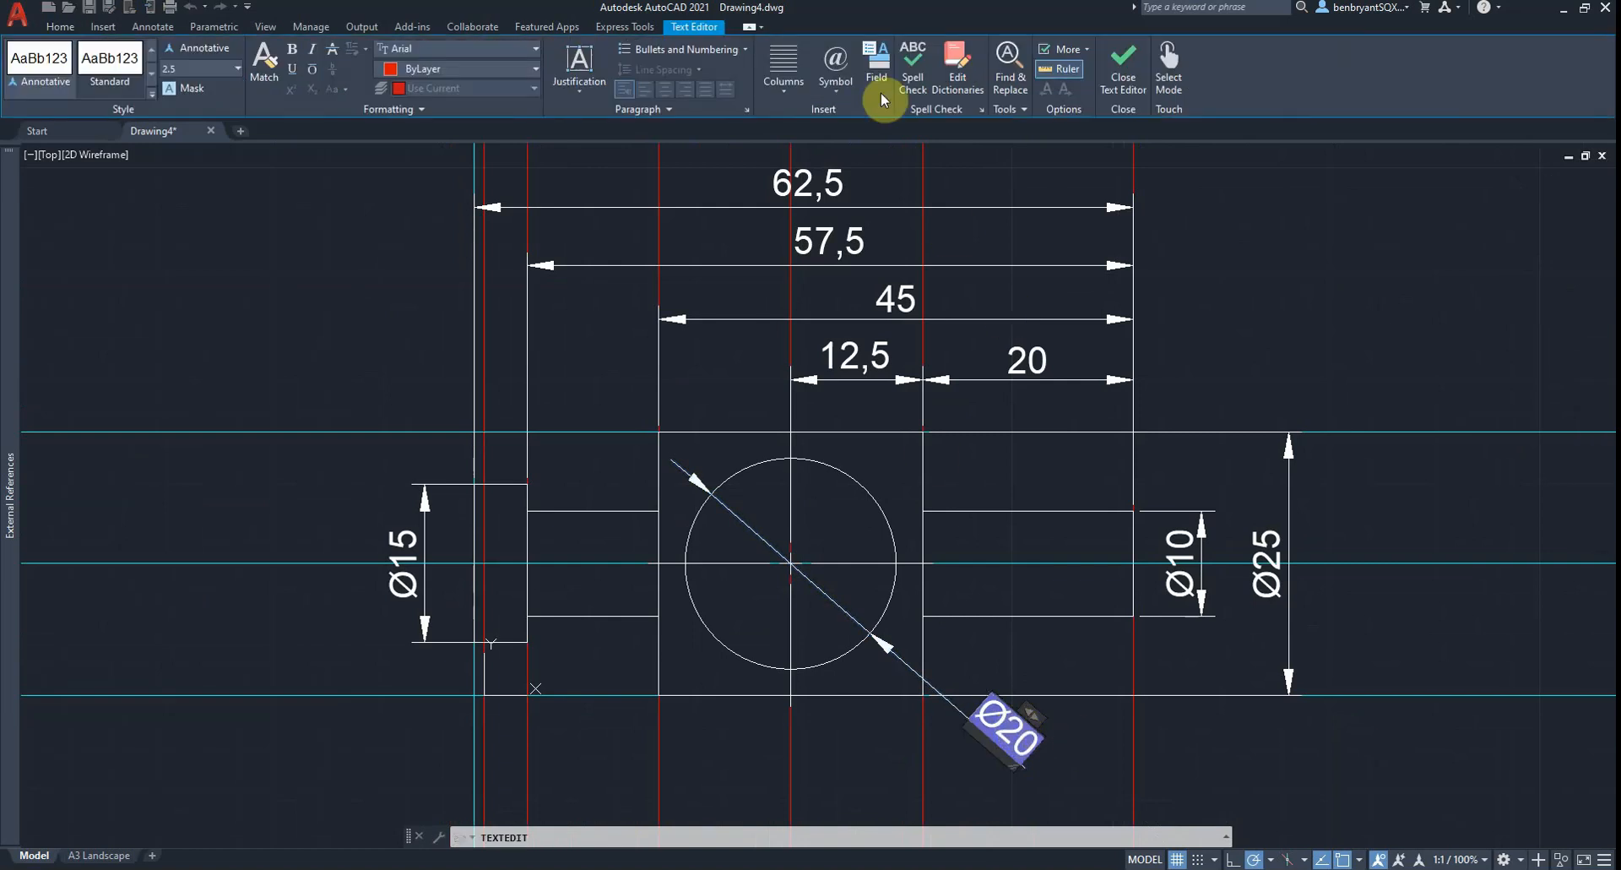
pyautogui.click(838, 63)
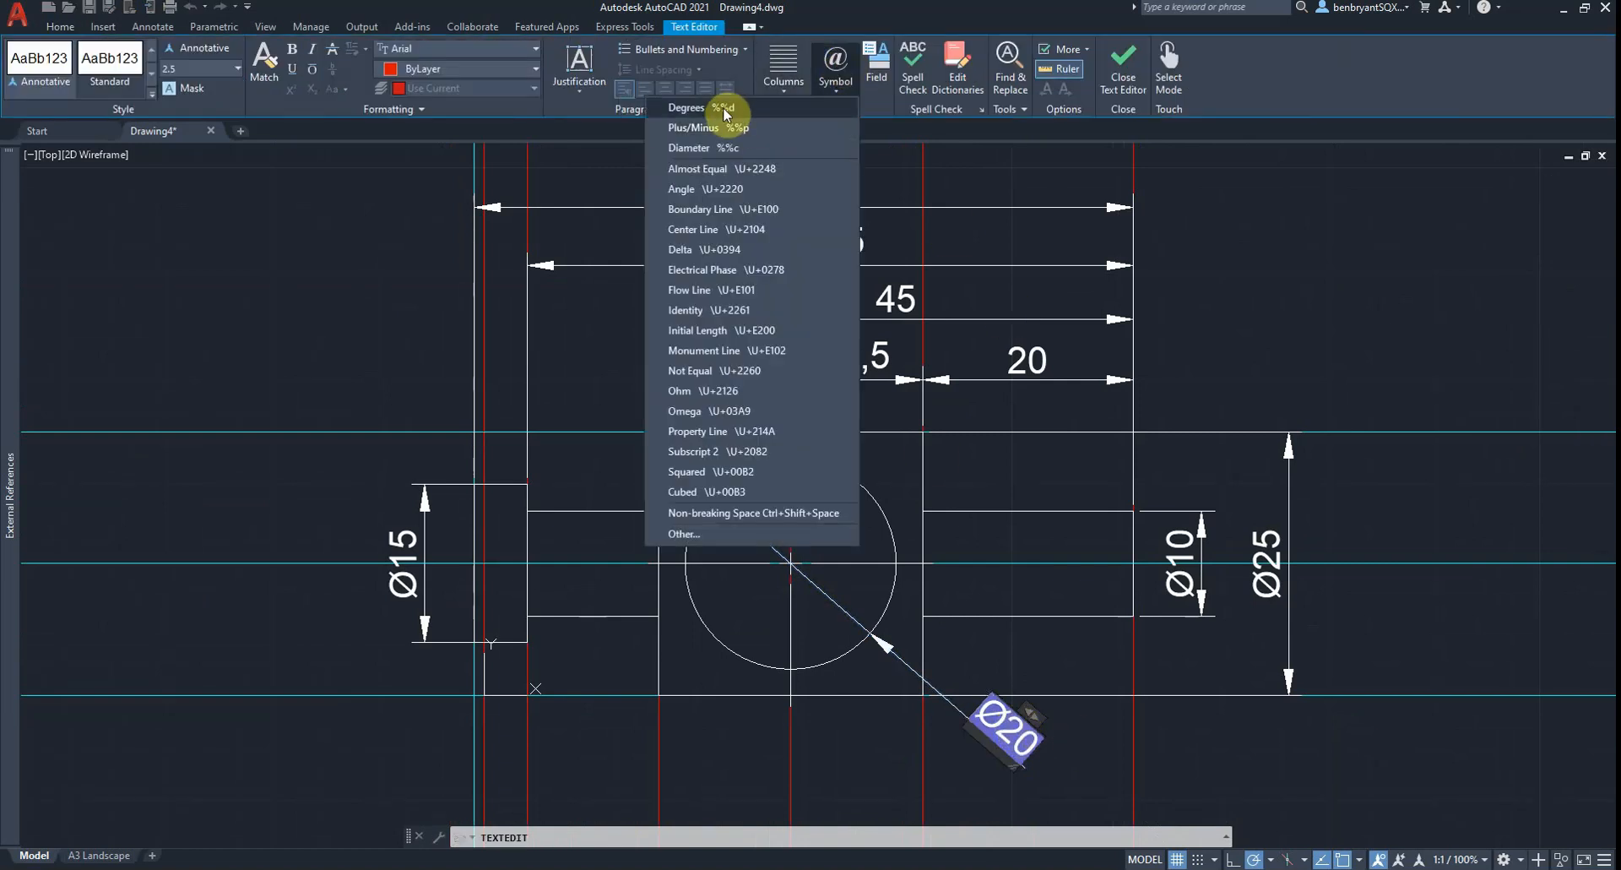
pyautogui.click(736, 532)
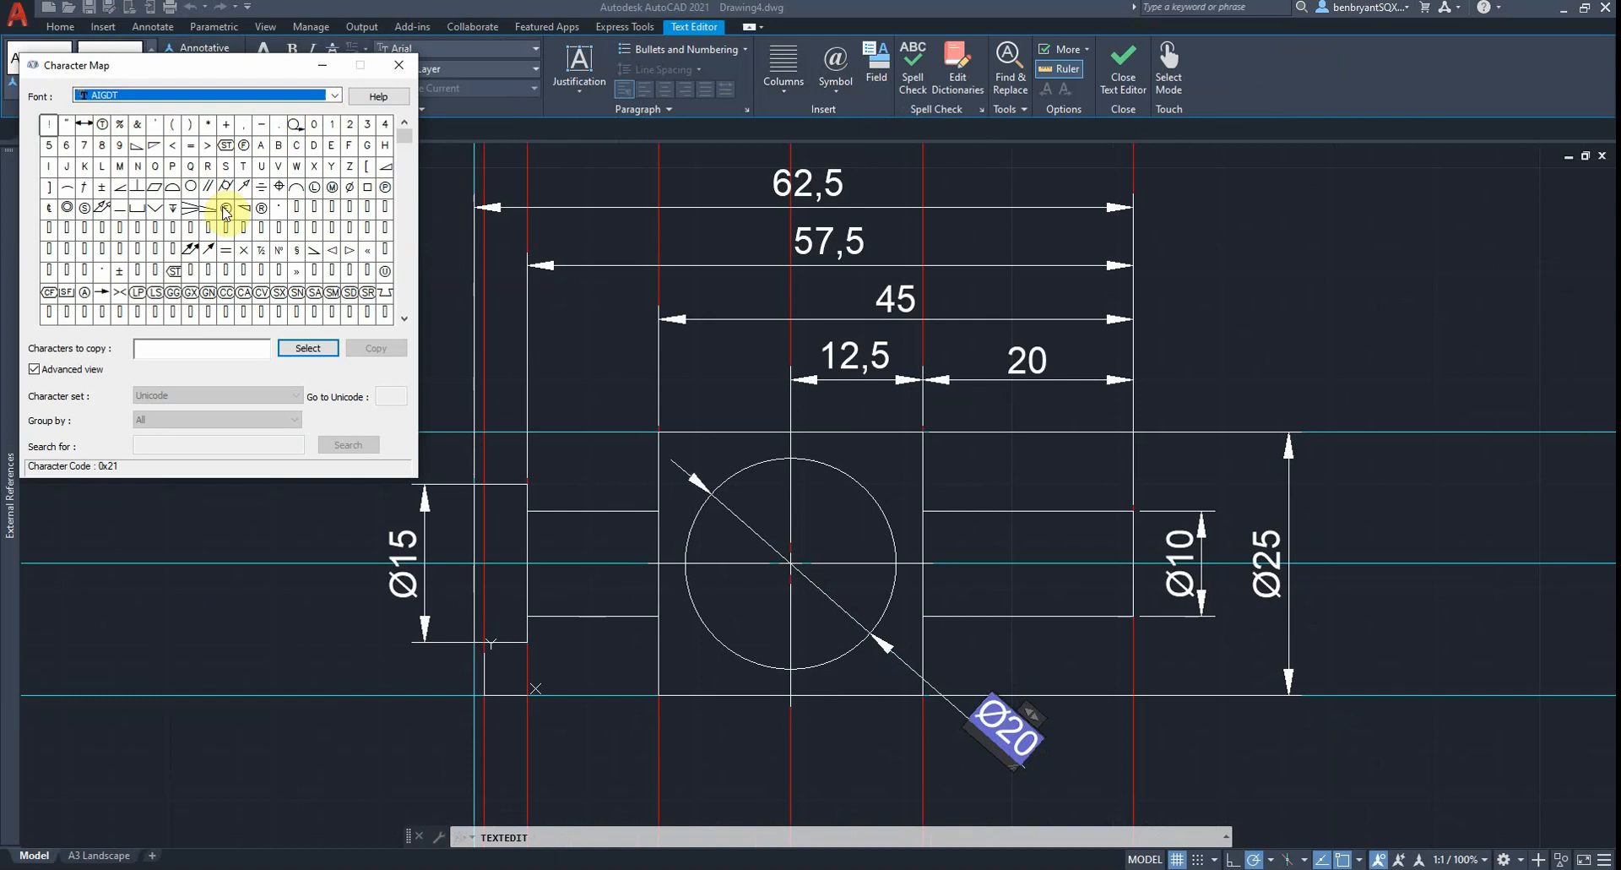
pyautogui.click(177, 216)
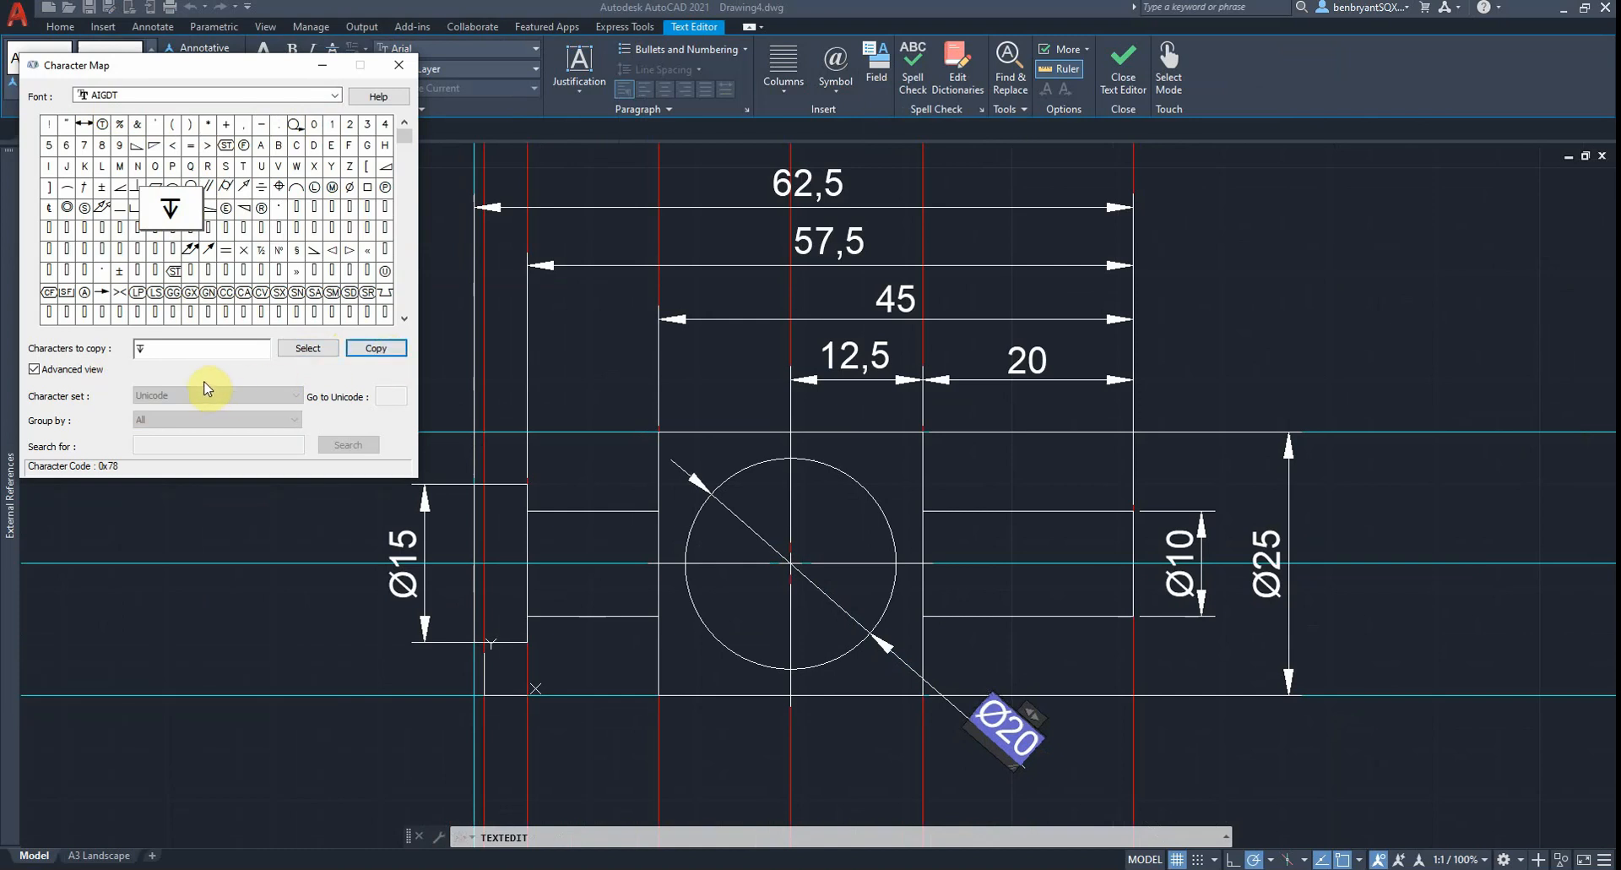
pyautogui.click(391, 67)
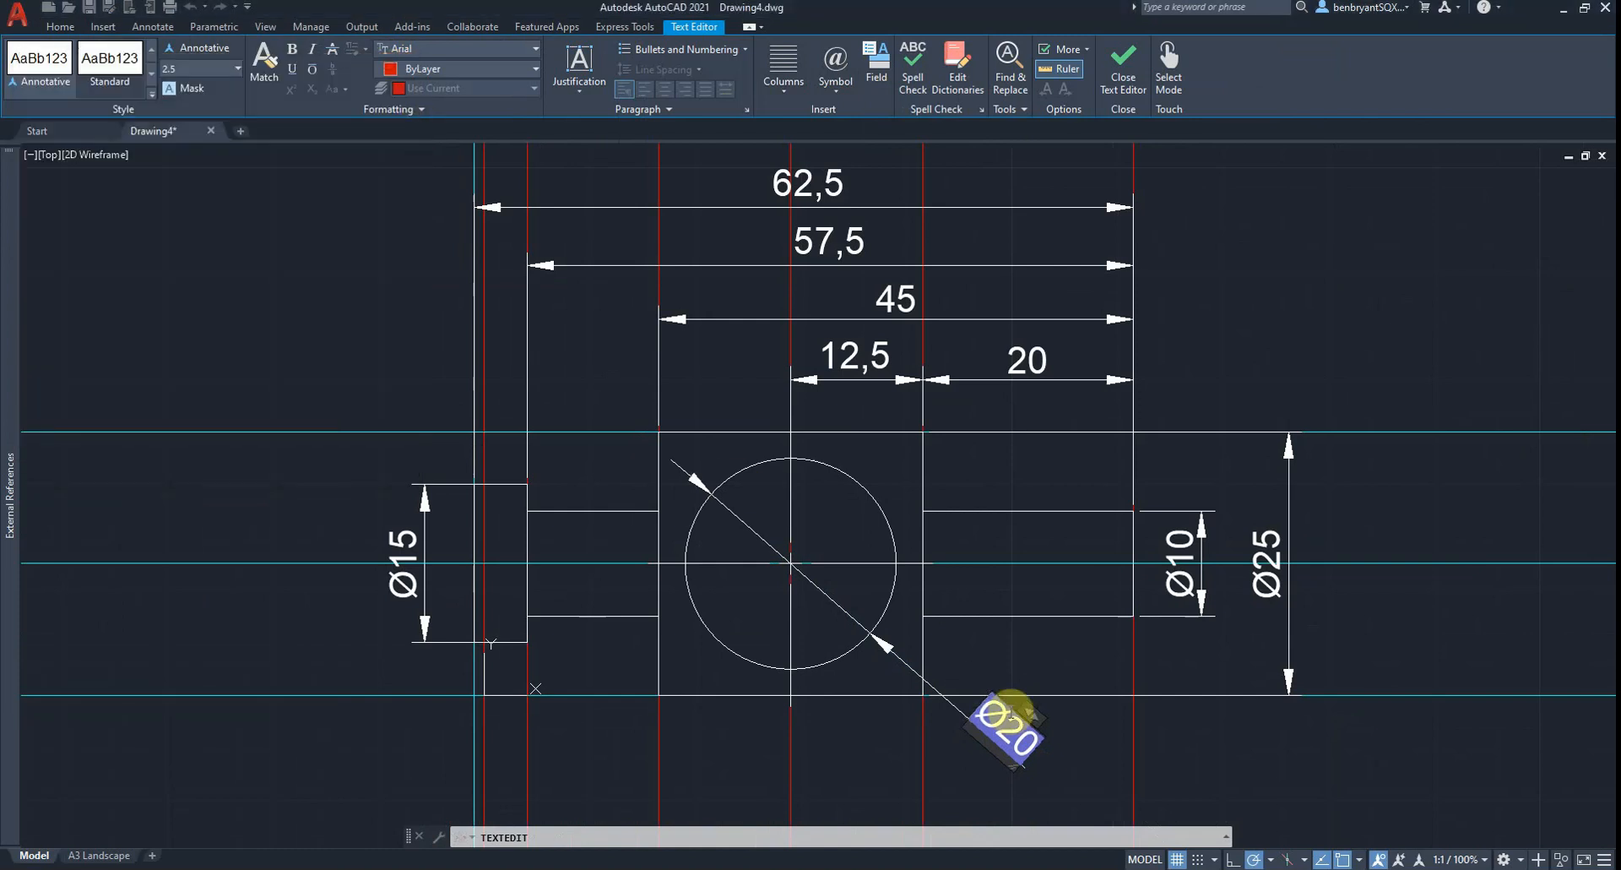
# Add a second line under Ø20 with the depth symbol and the value 15 from the Day 11 PDF
pyautogui.click(1015, 752)
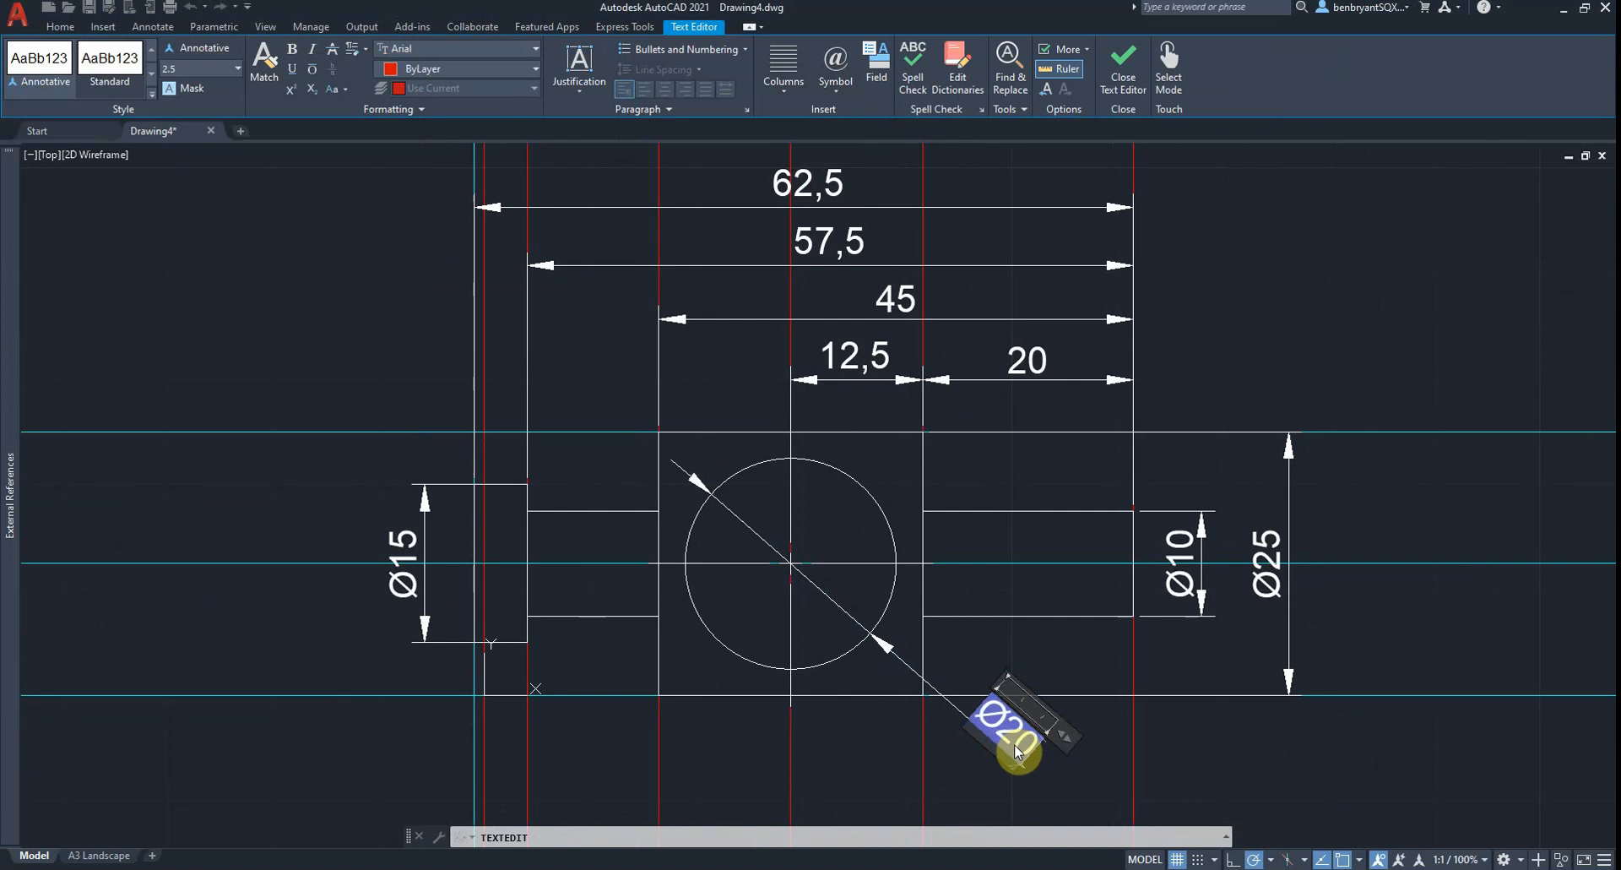
pyautogui.press('Return')
pyautogui.write('↧')
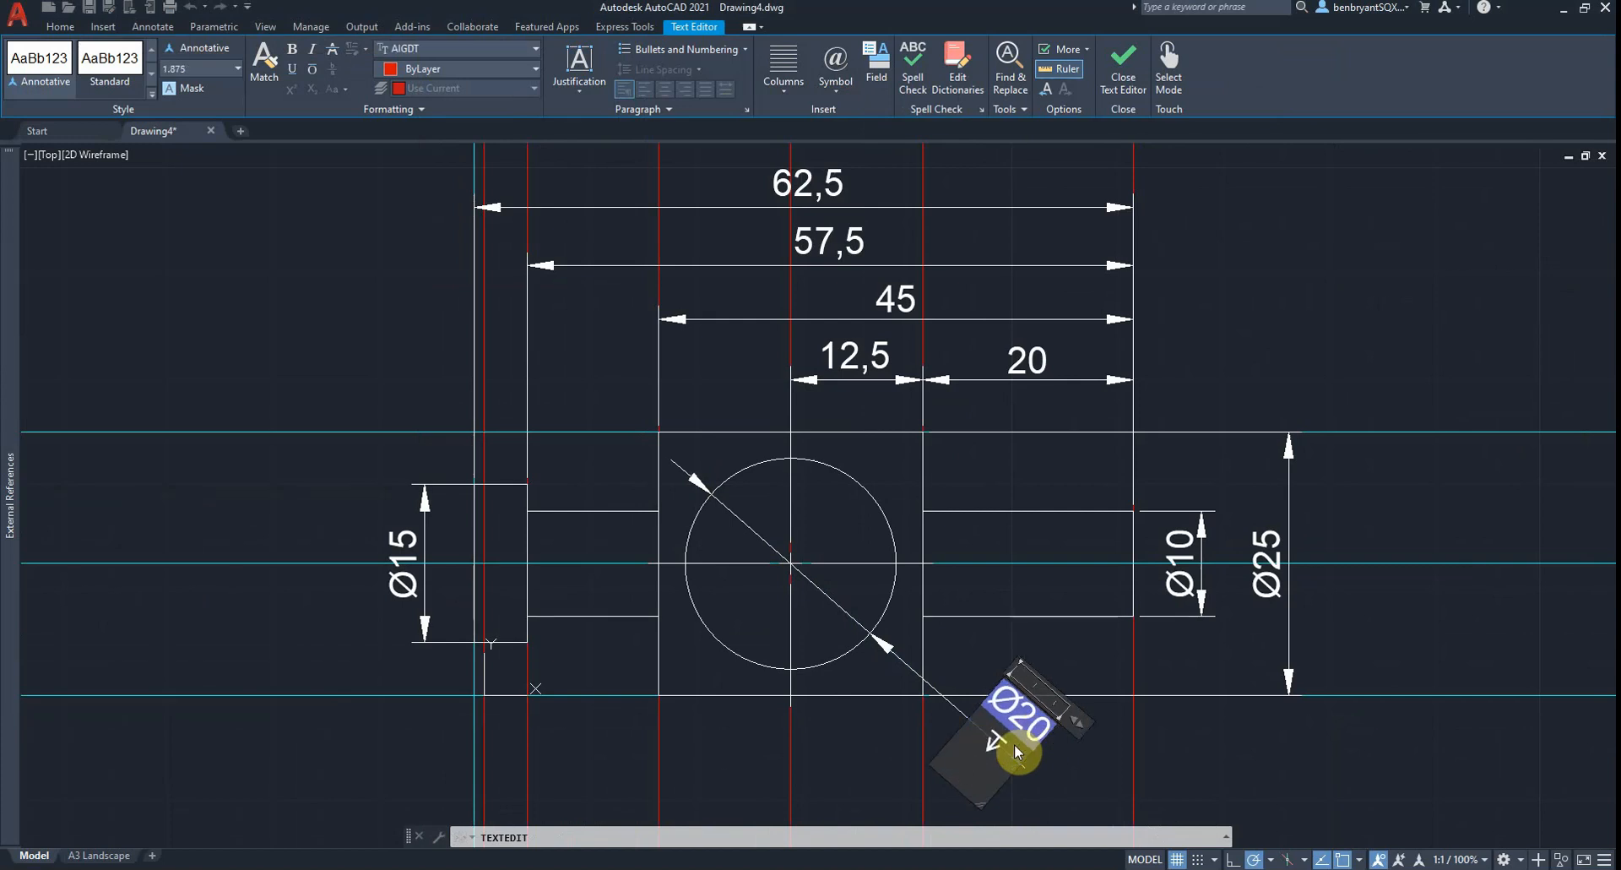
pyautogui.hotkey('alt', 'Tab')
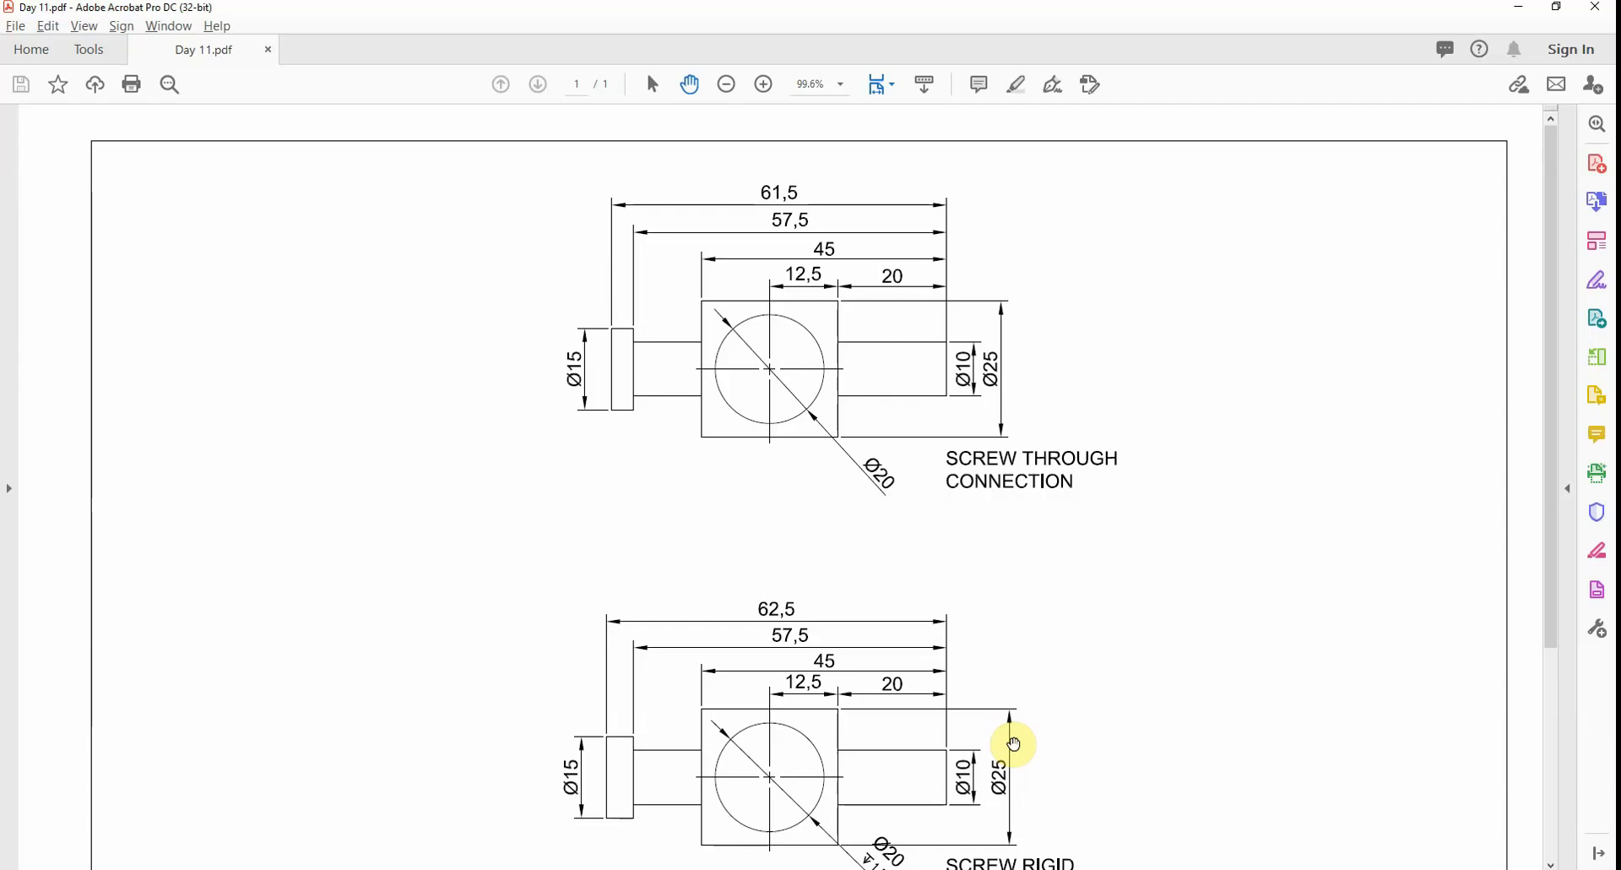
pyautogui.scroll(-1, 1230, 695)
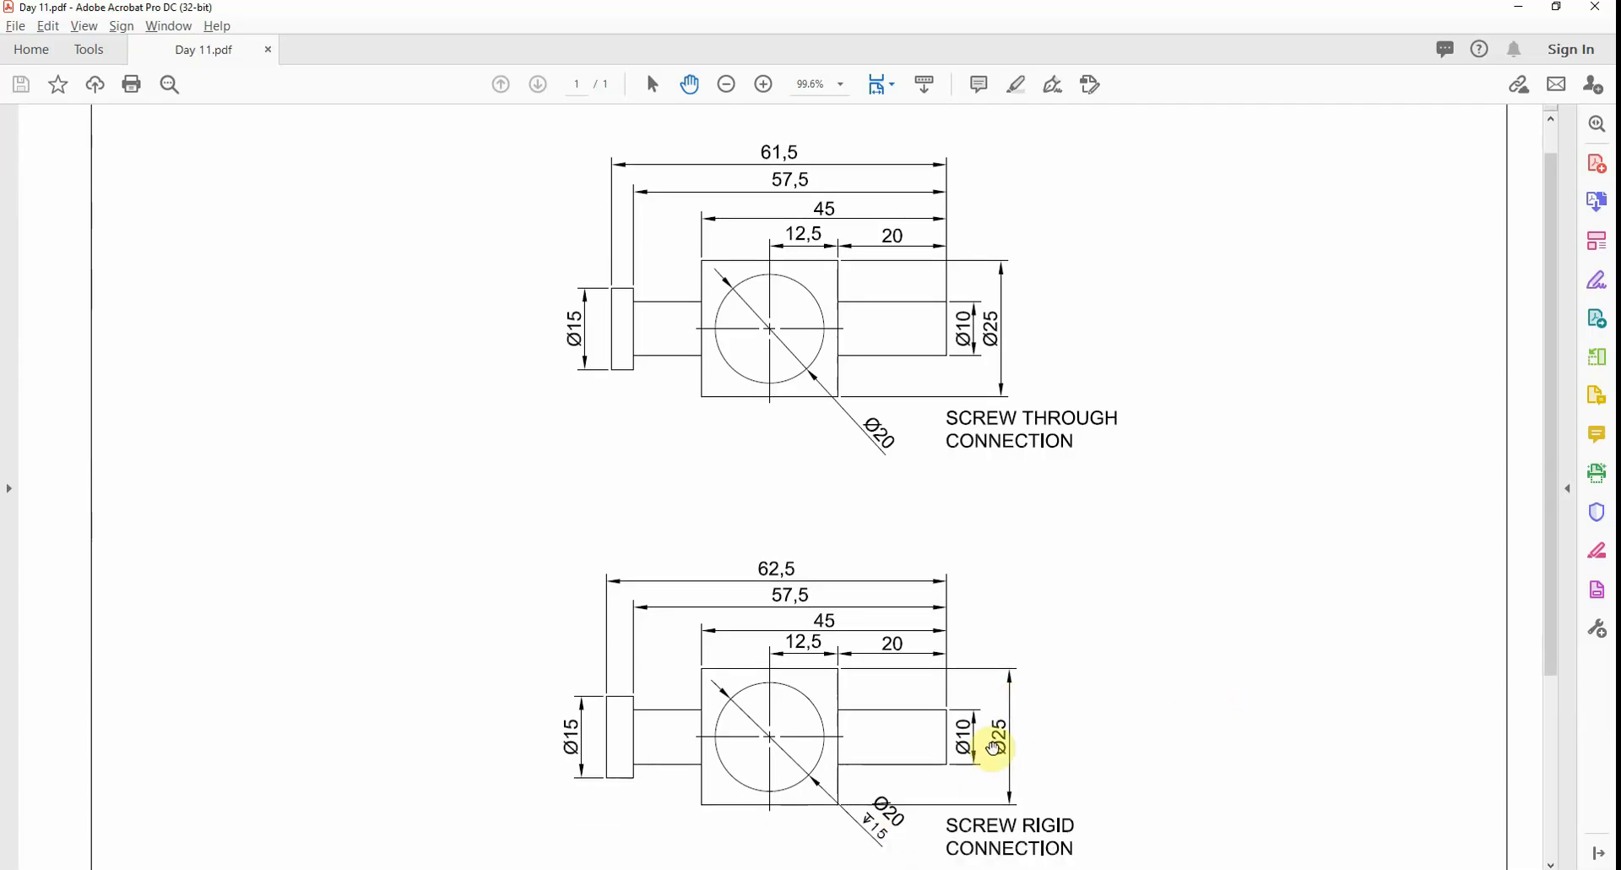
pyautogui.scroll(-1, 1094, 630)
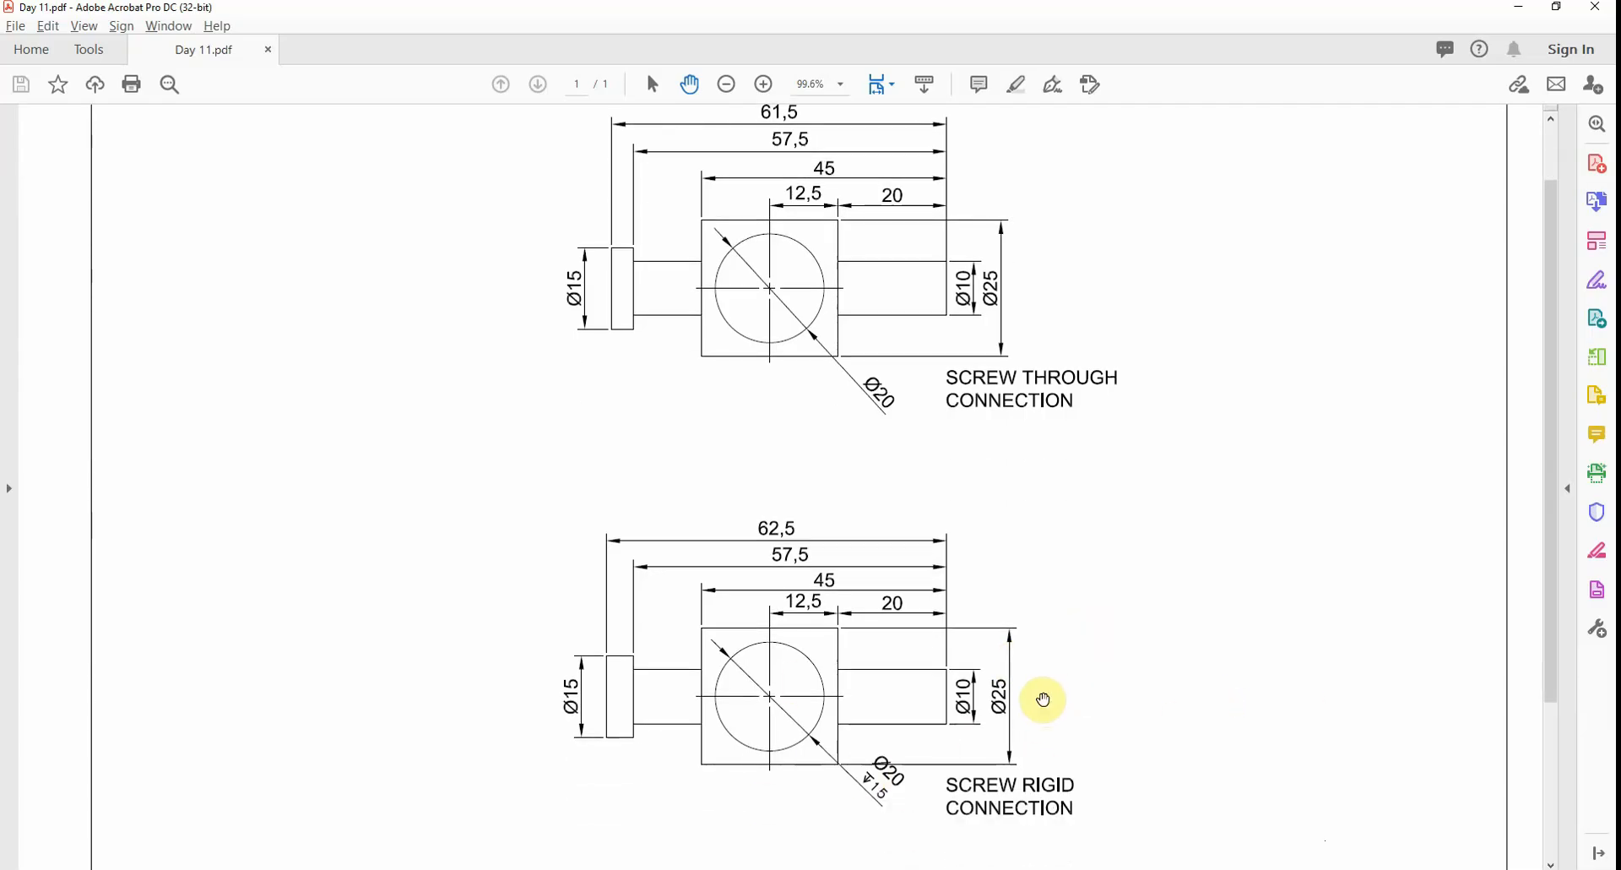
pyautogui.hotkey('alt', 'Tab')
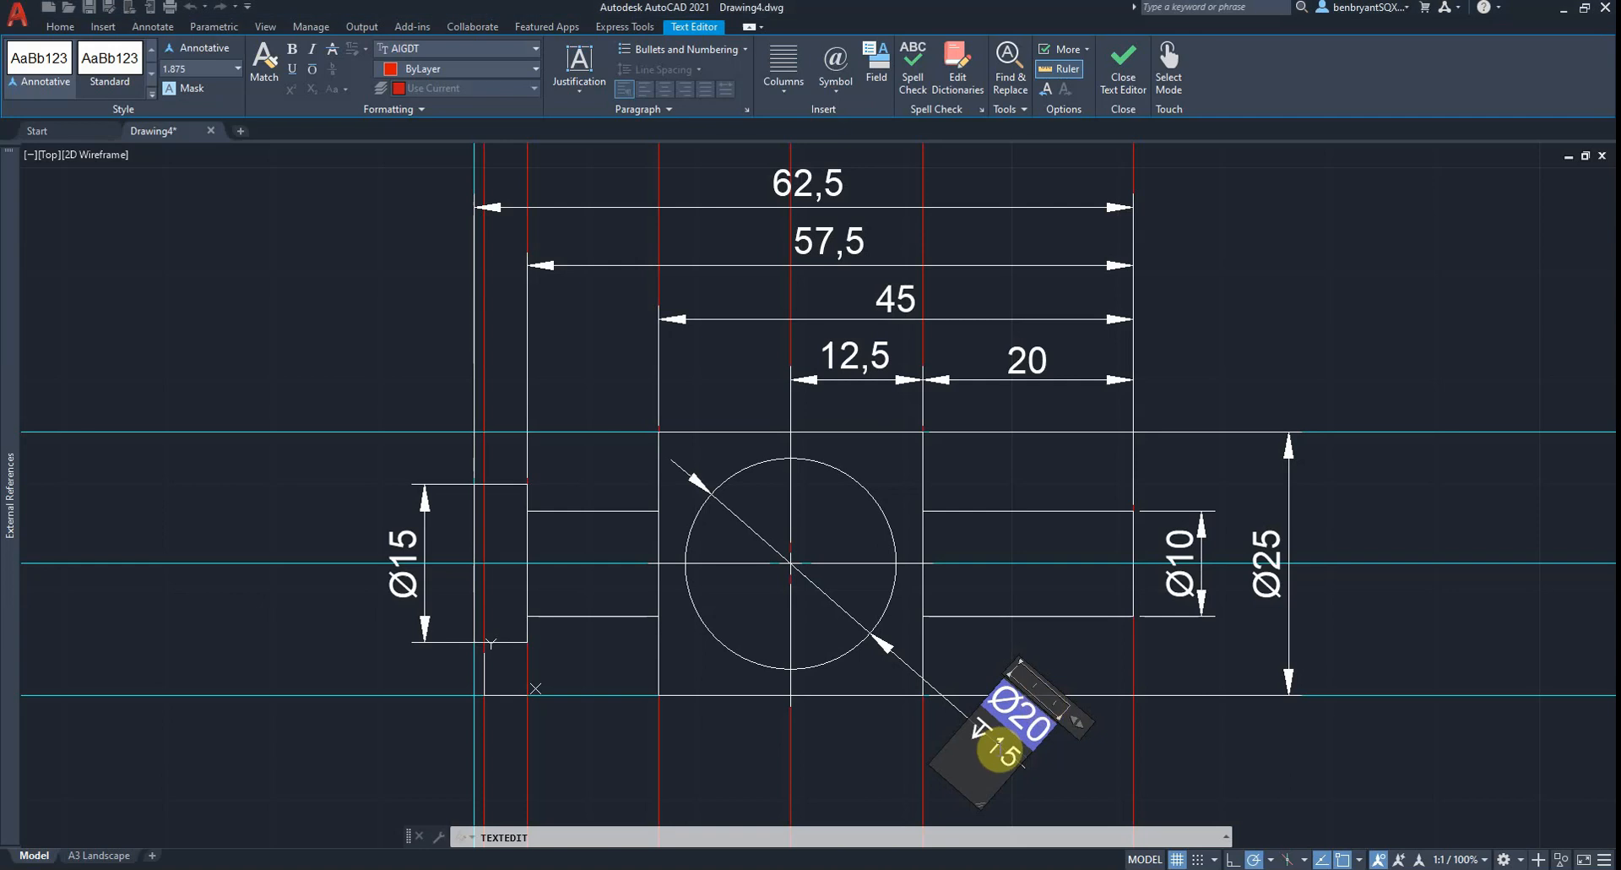
pyautogui.click(1146, 79)
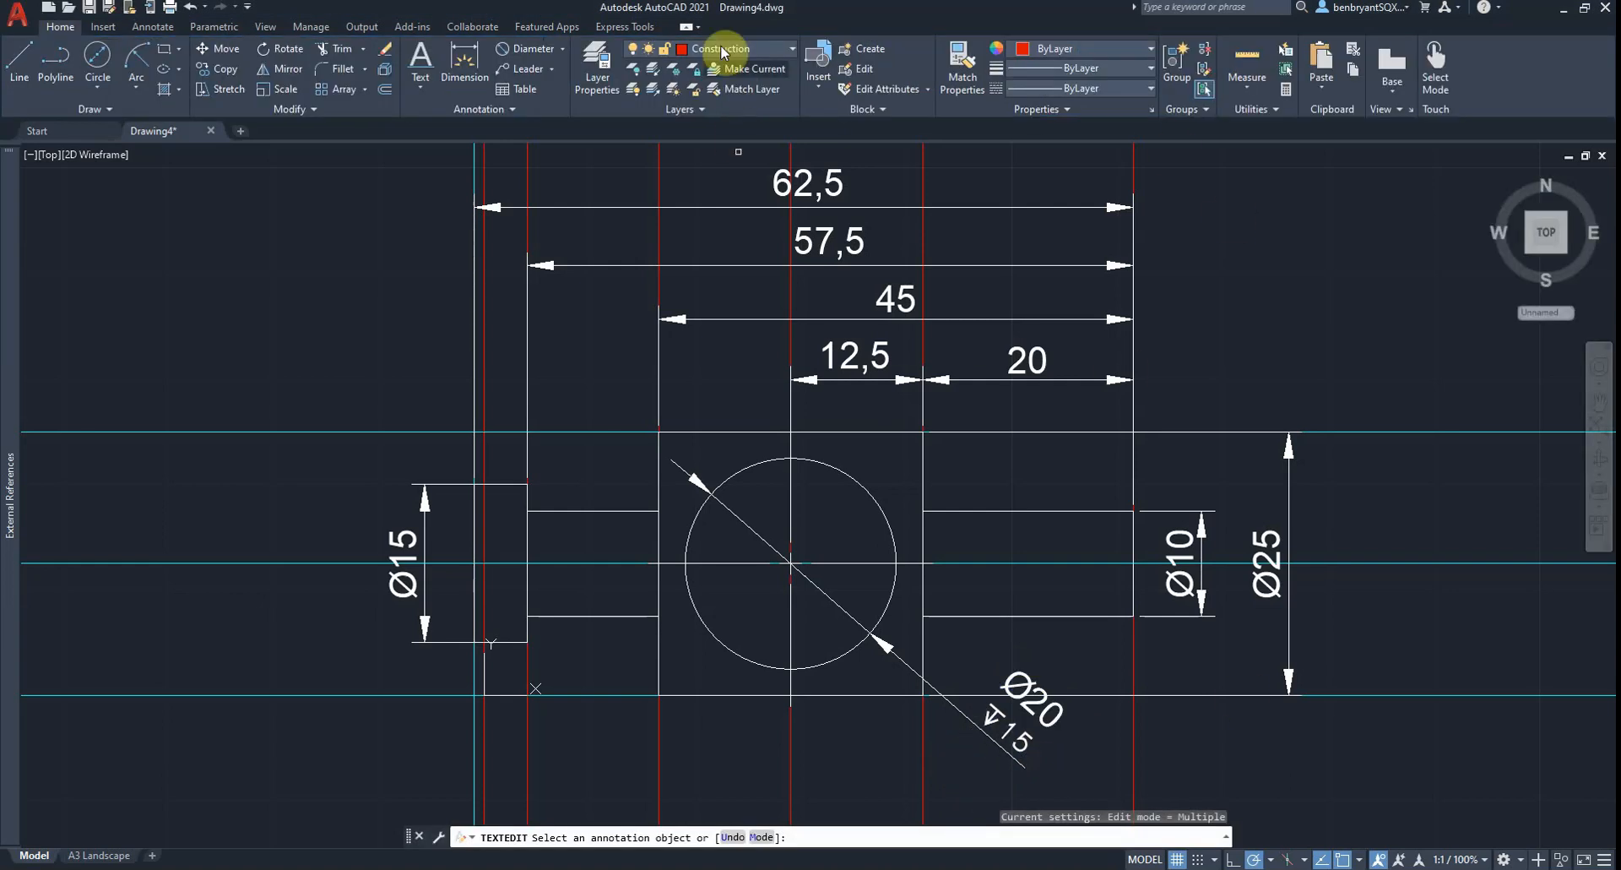
# Turn off the Construction and vision layers and make Dims the current layer
pyautogui.click(723, 49)
pyautogui.click(634, 89)
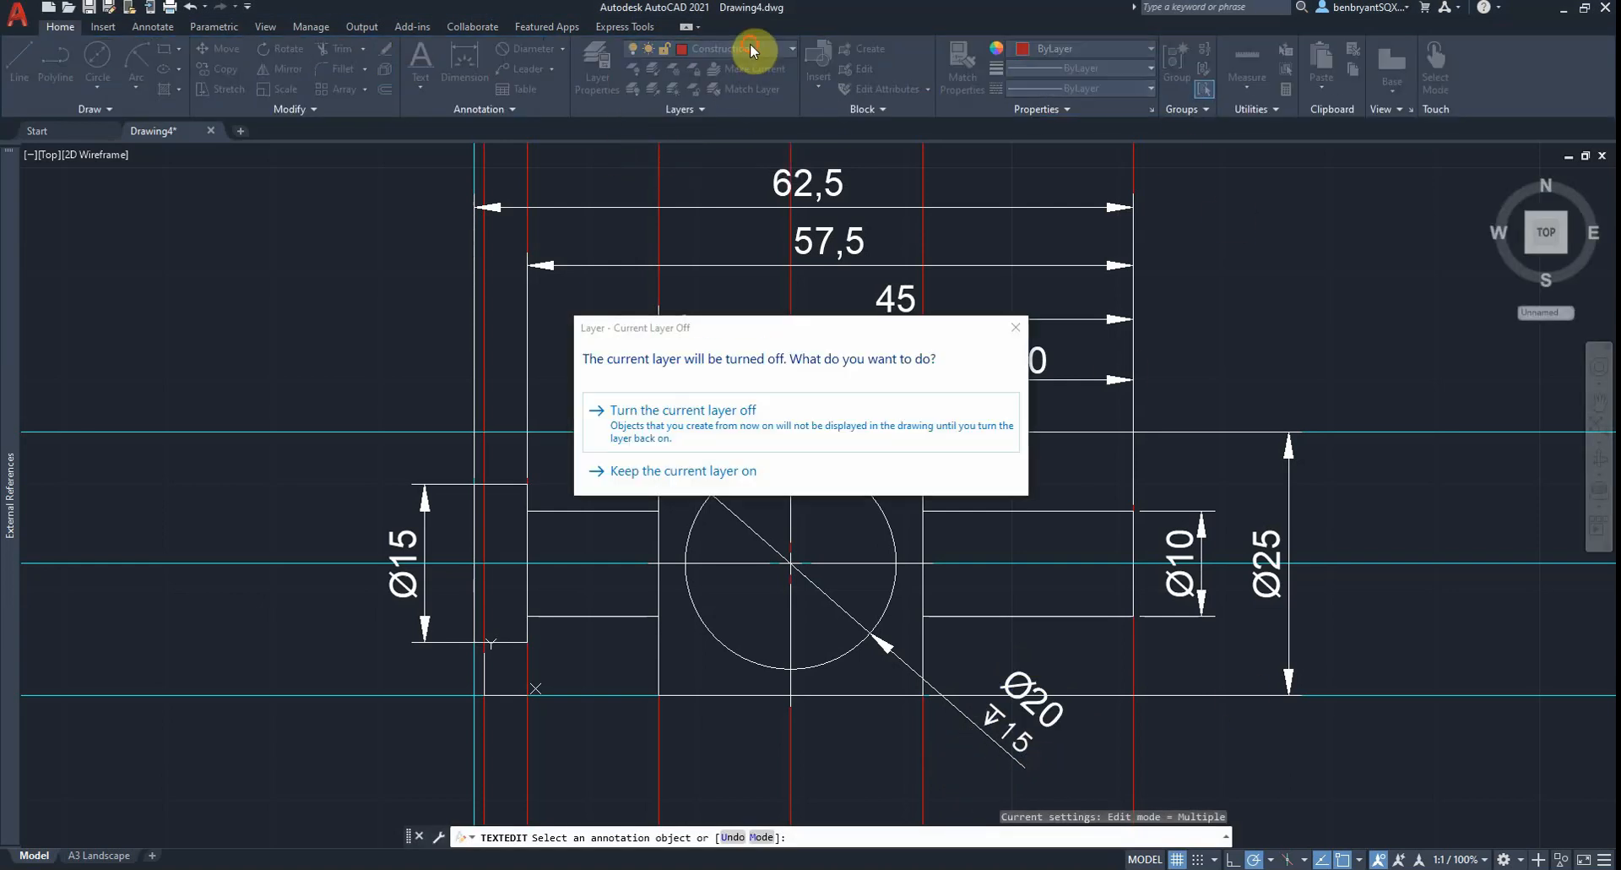
pyautogui.click(697, 426)
pyautogui.click(738, 48)
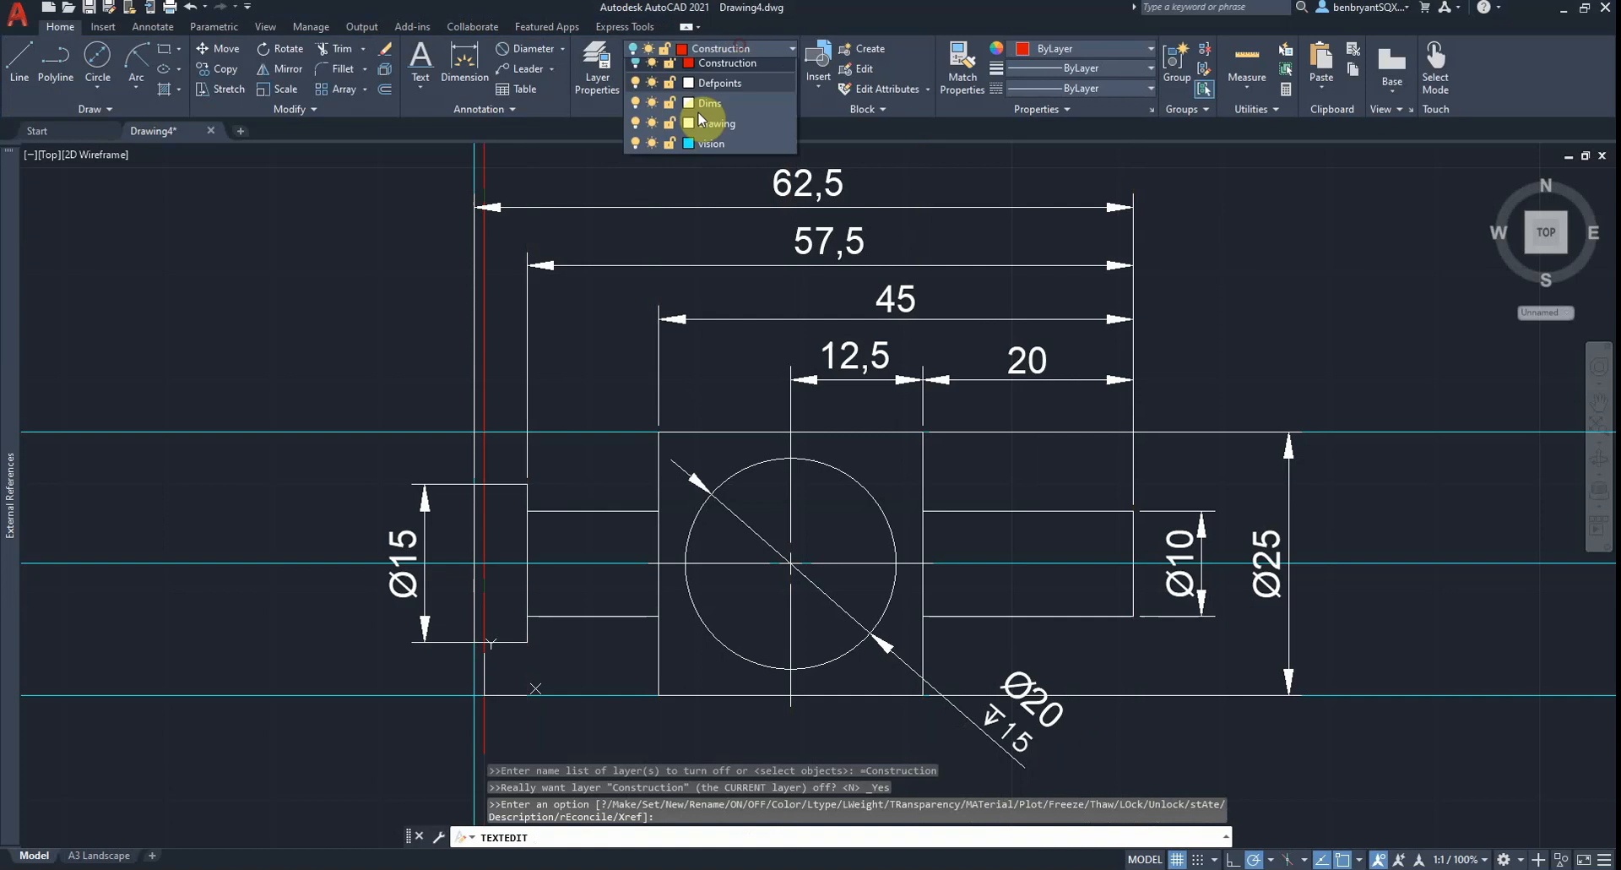
pyautogui.click(635, 169)
pyautogui.click(733, 48)
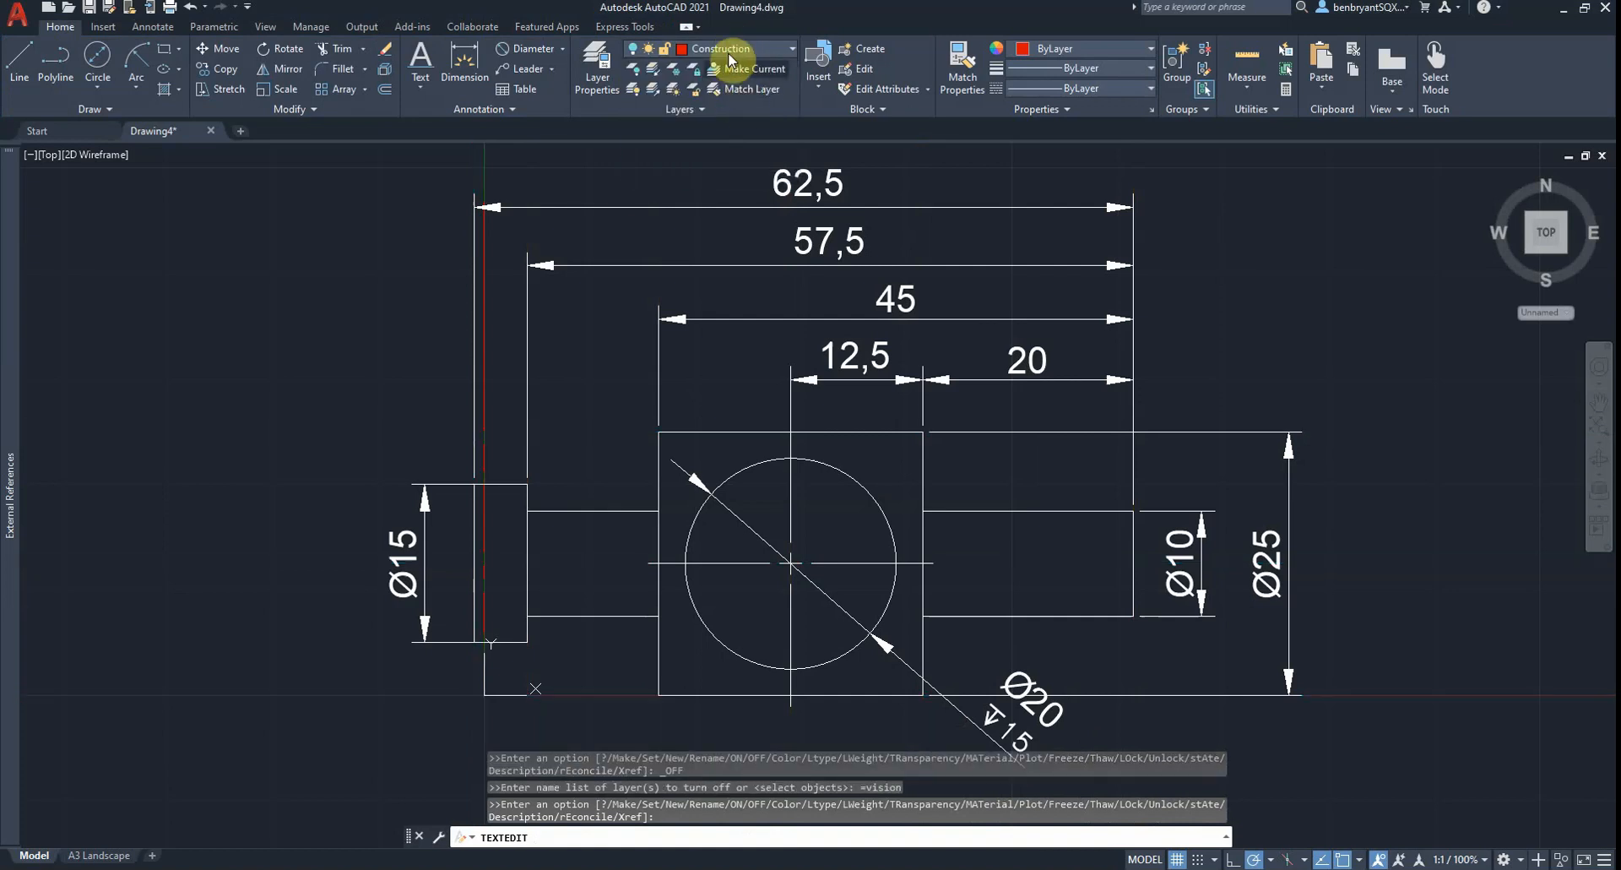
pyautogui.click(728, 51)
pyautogui.click(722, 130)
# Place single-line text reading SCREW THROUGH beneath the upper part's Ø20 callout, with height 2.5 and rotation 0
pyautogui.scroll(-5, 1032, 283)
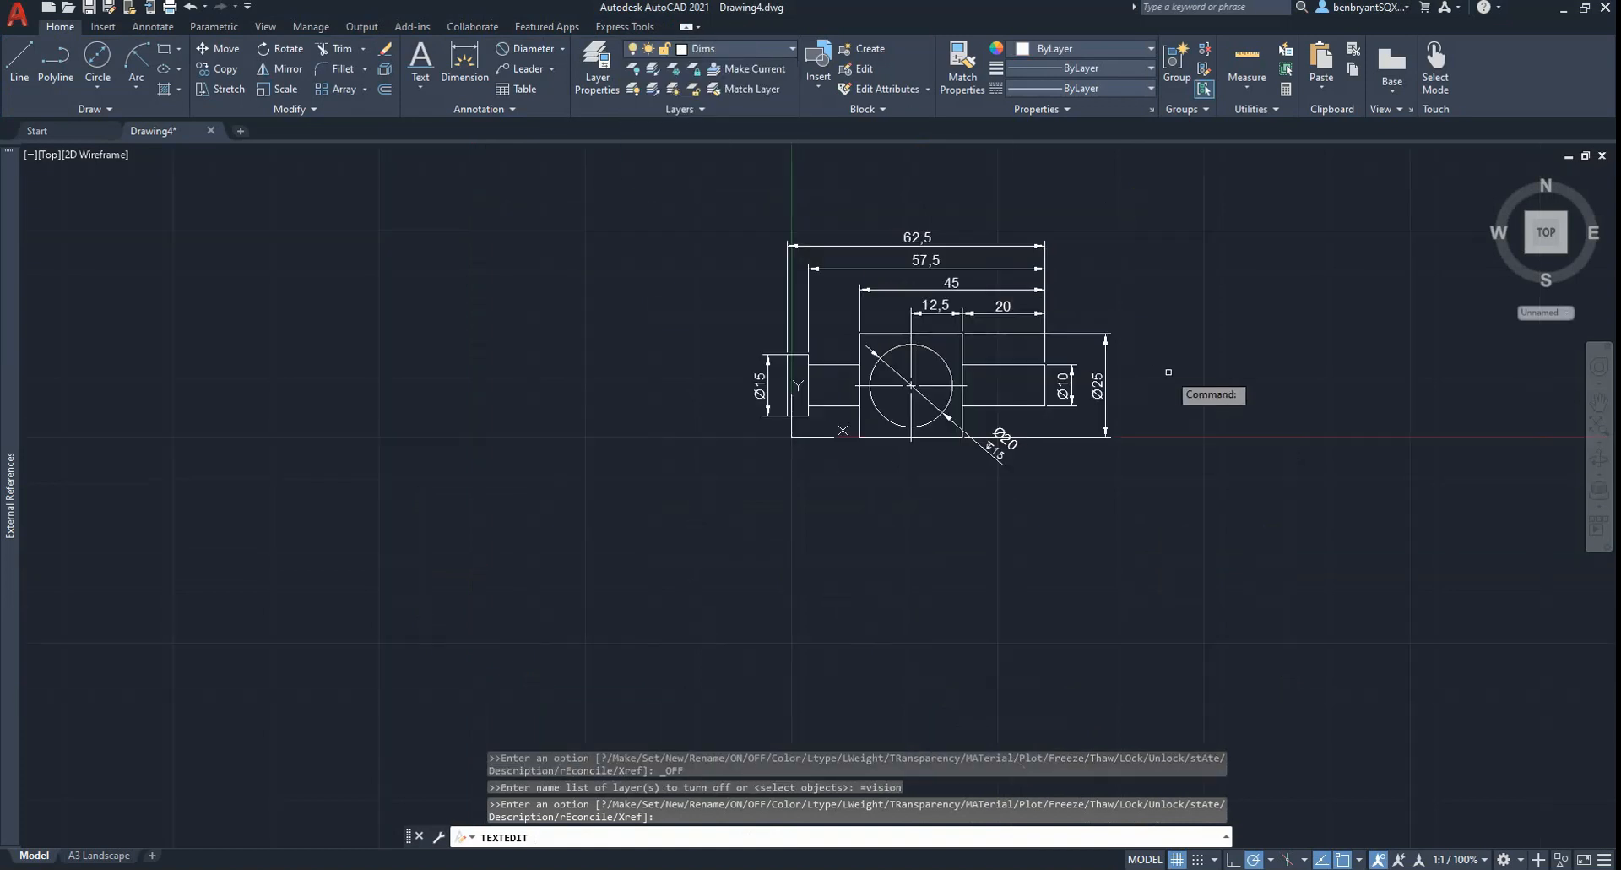
pyautogui.moveTo(1165, 362); pyautogui.dragTo(977, 554, button='middle')
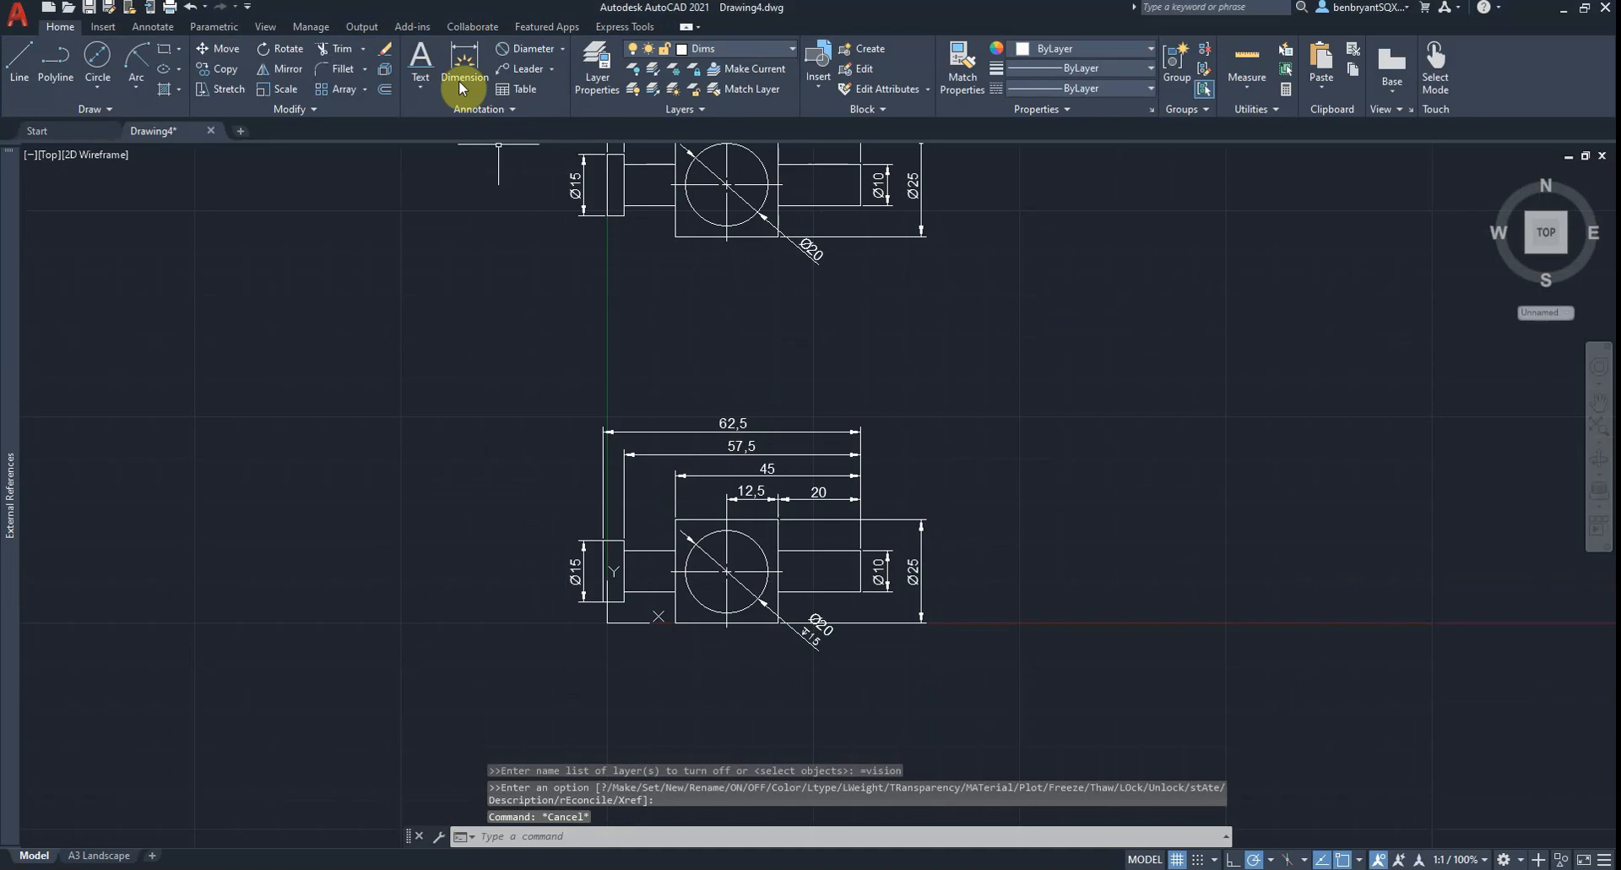
pyautogui.click(420, 58)
pyautogui.click(841, 287)
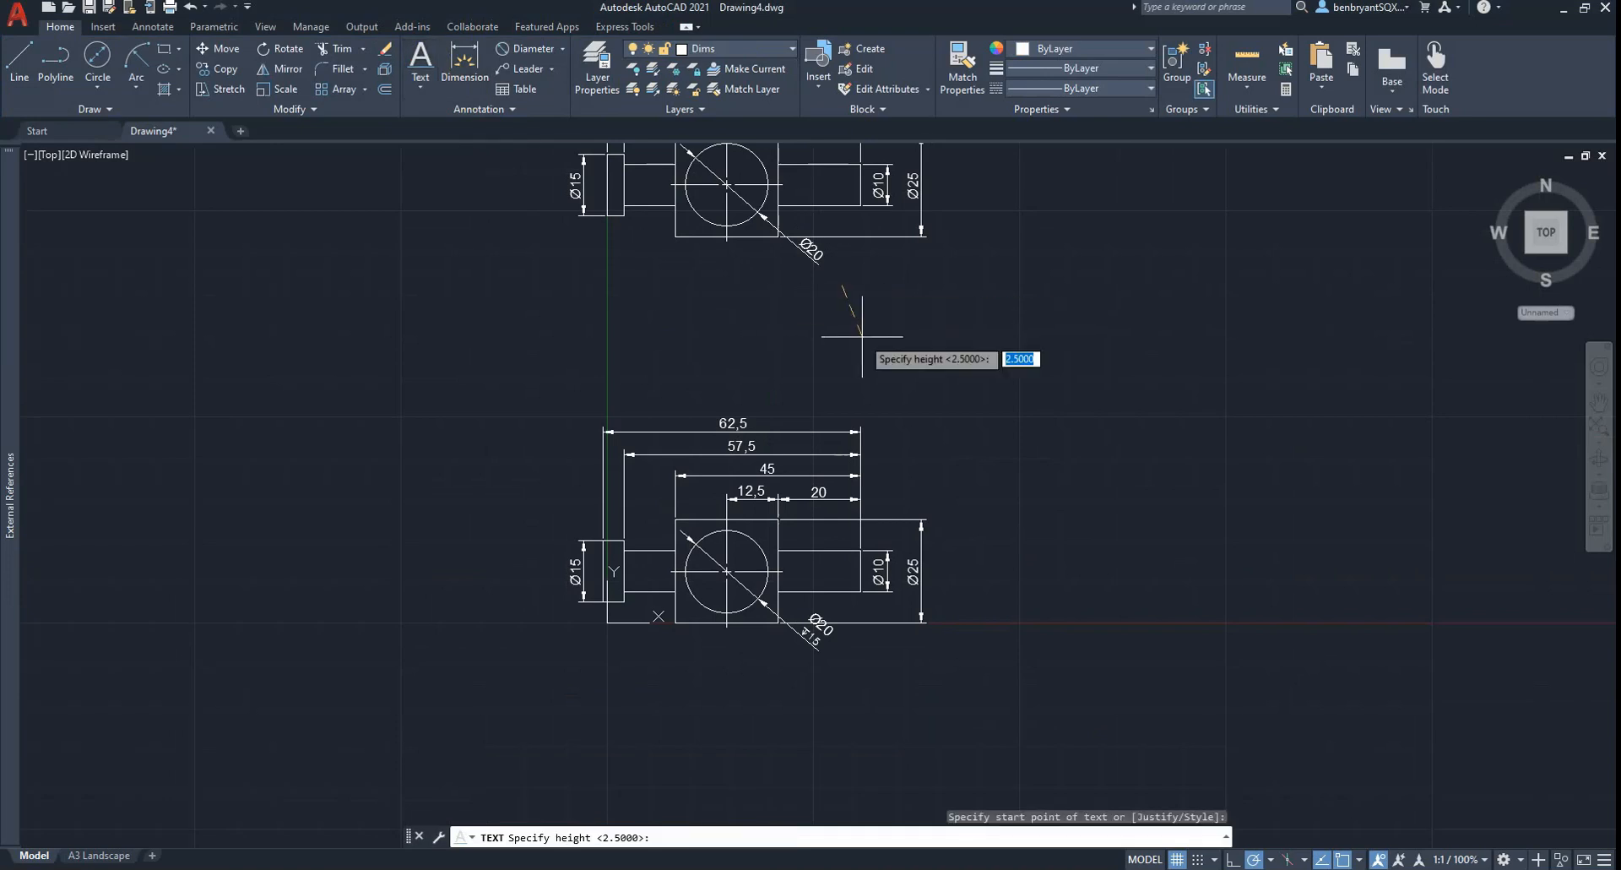
pyautogui.press('Return')
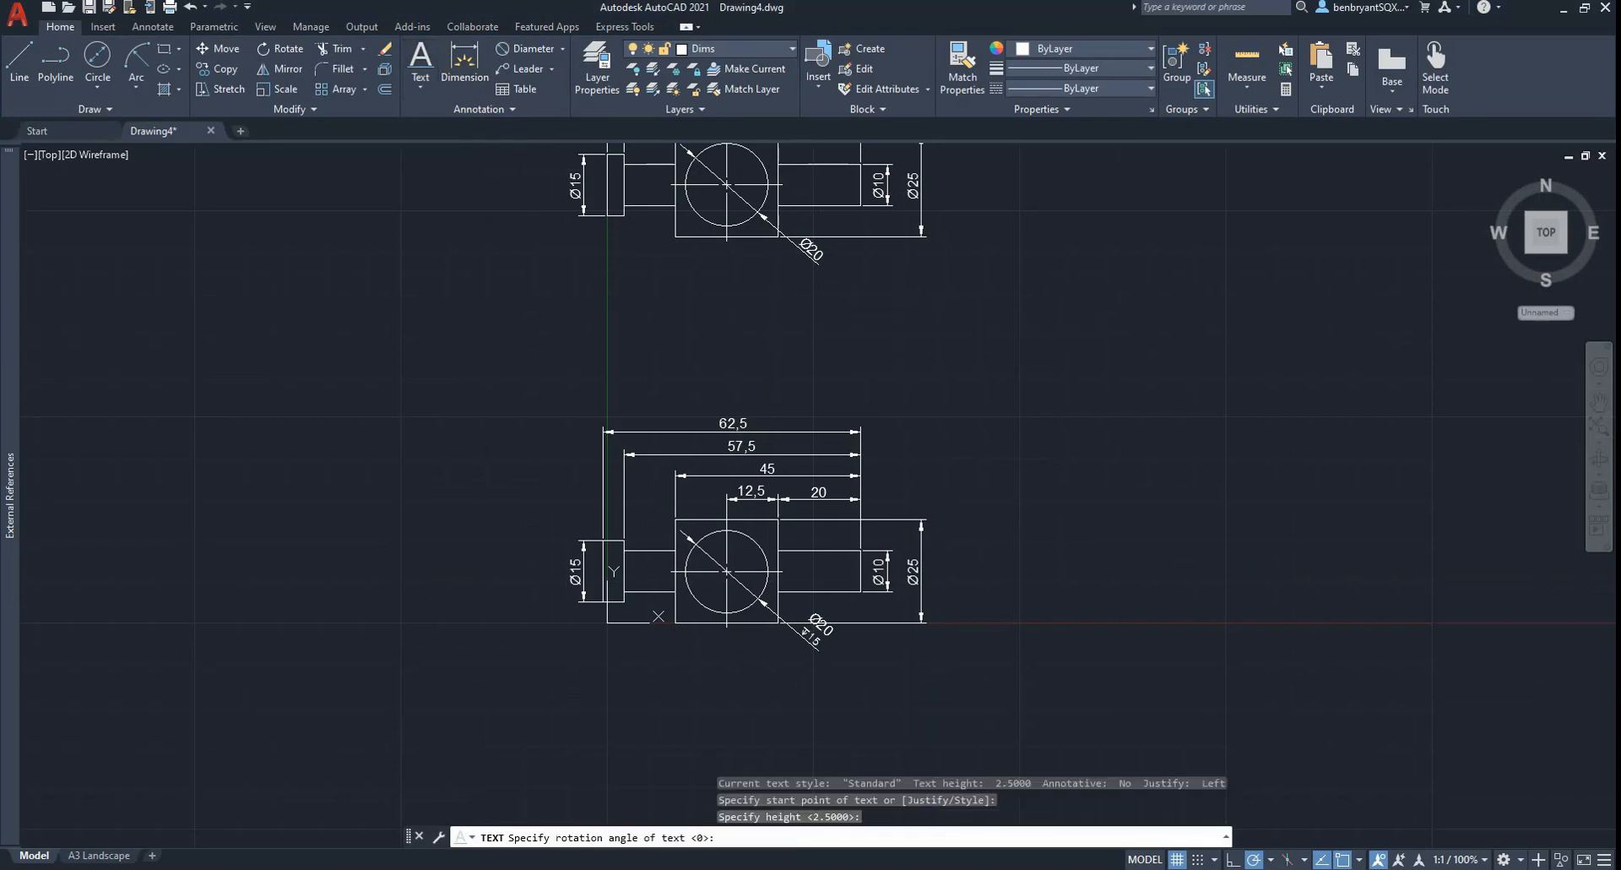
pyautogui.press('Return')
pyautogui.write('SC')
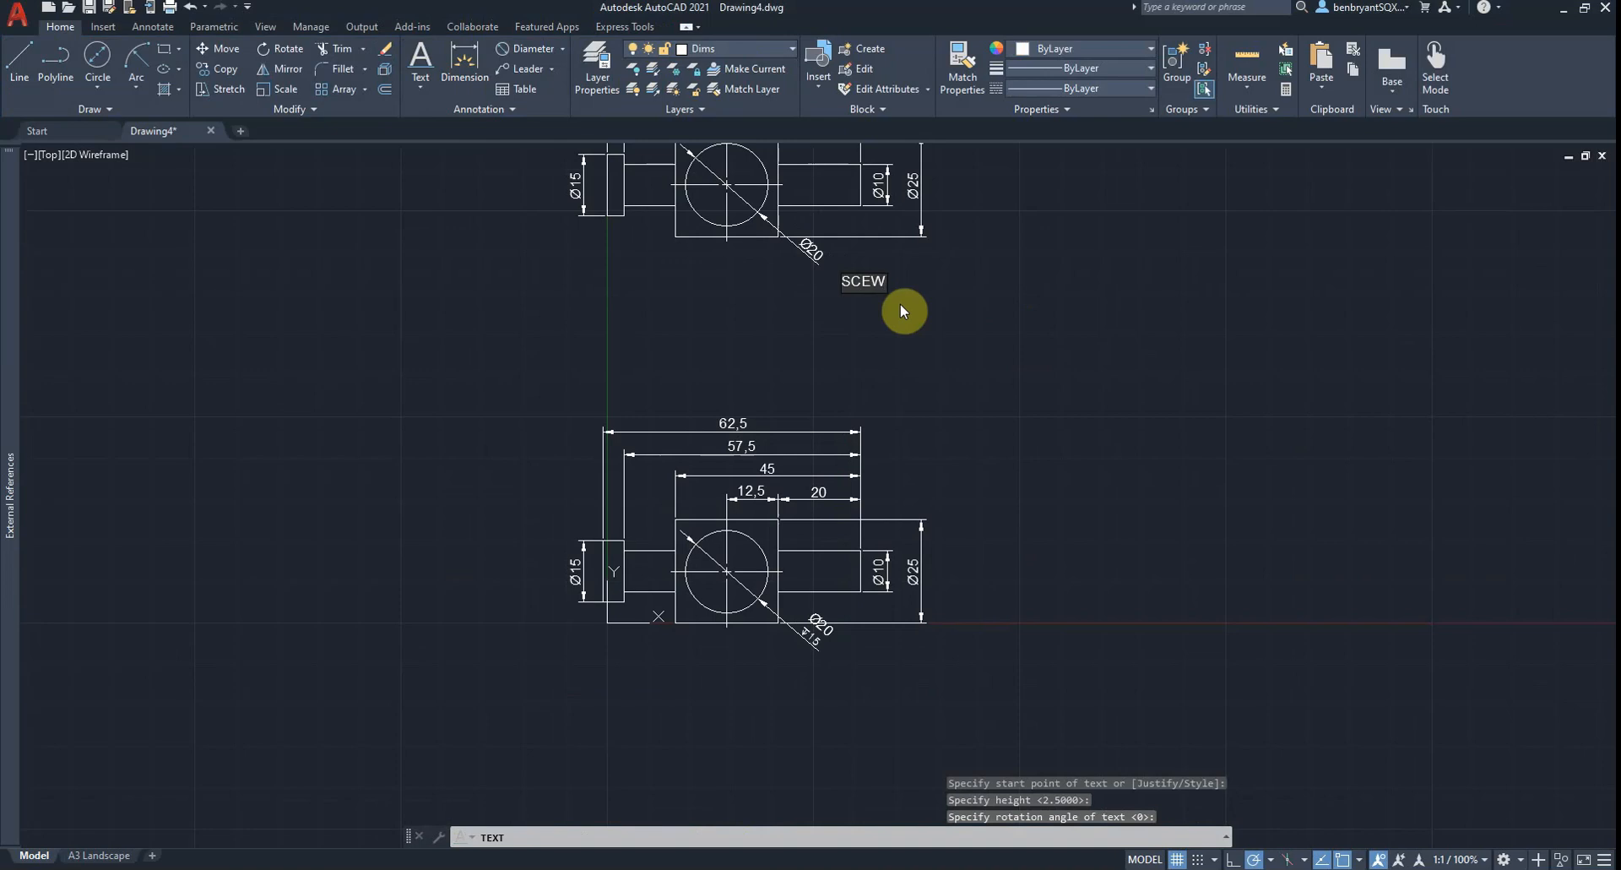
pyautogui.write('REW')
pyautogui.hotkey('alt', 'Tab')
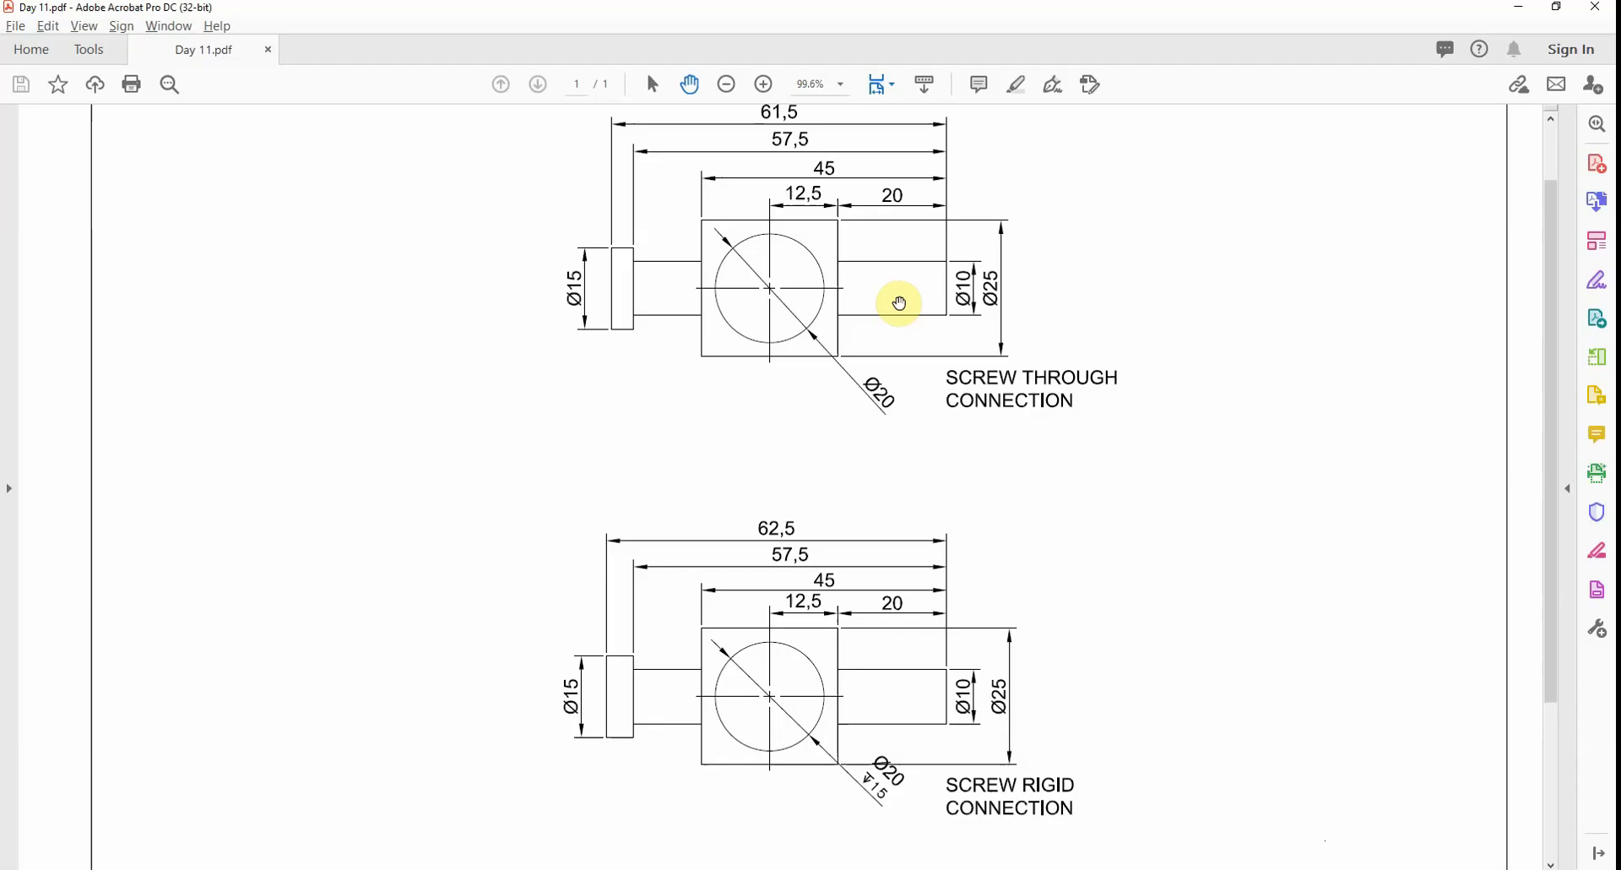
pyautogui.hotkey('alt', 'Tab')
pyautogui.write('THROUGH')
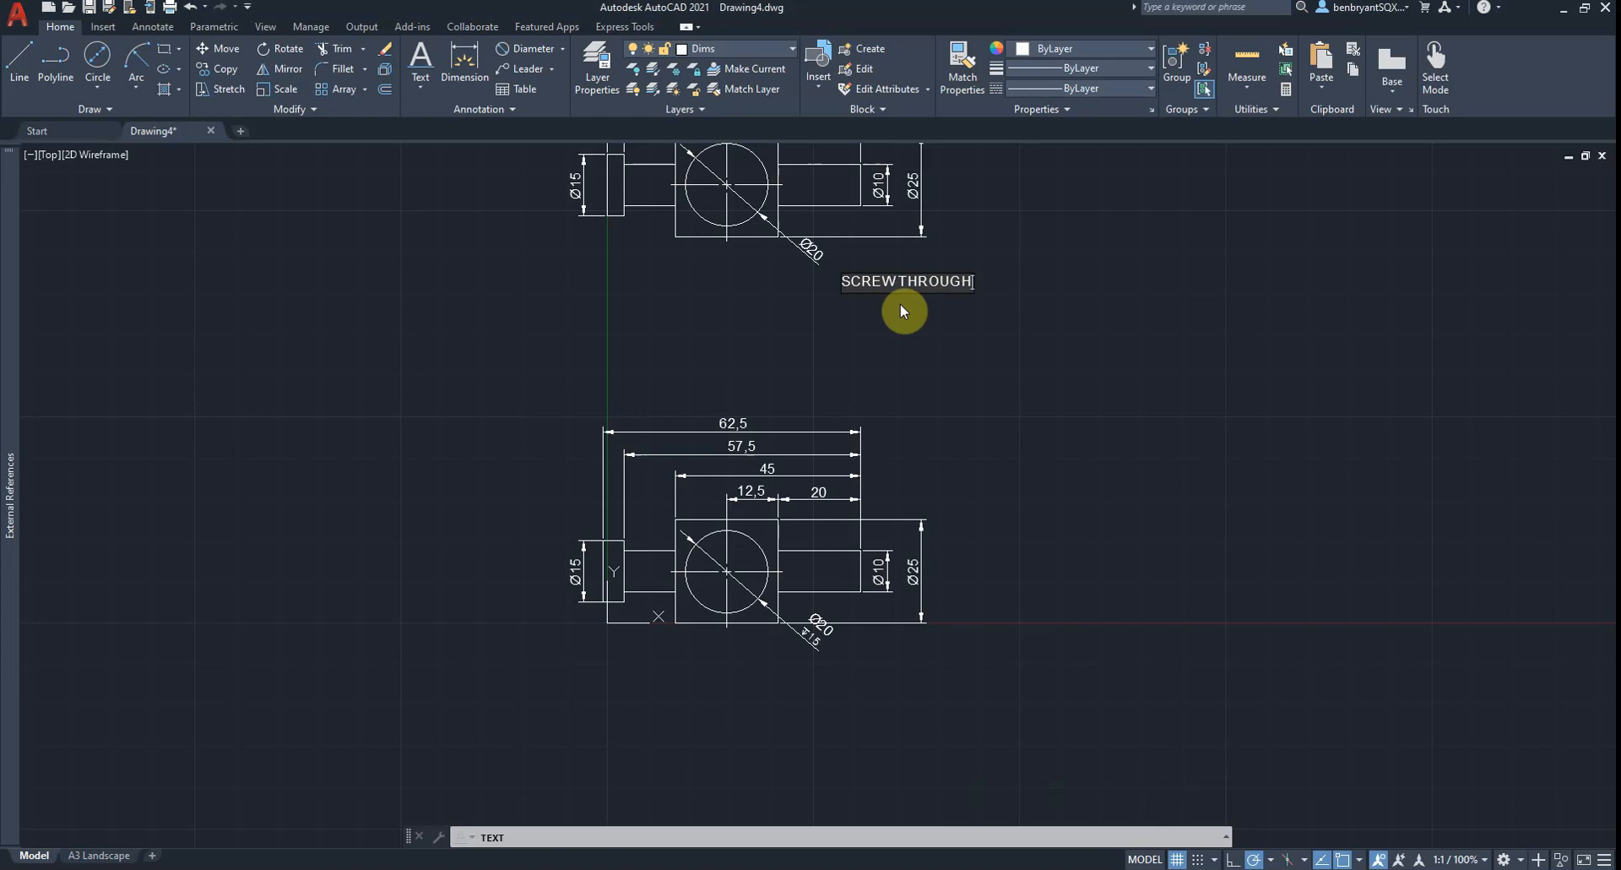
# Add CONNECTION as the second line of the upper part's label and finish the text
pyautogui.press('Return')
pyautogui.write('CONNECTION')
pyautogui.press('Return')
pyautogui.press('Return')
# Copy the SCREW THROUGH text line and paste it beneath the lower part's Ø20 depth callout, with Ortho mode on
pyautogui.click(877, 286)
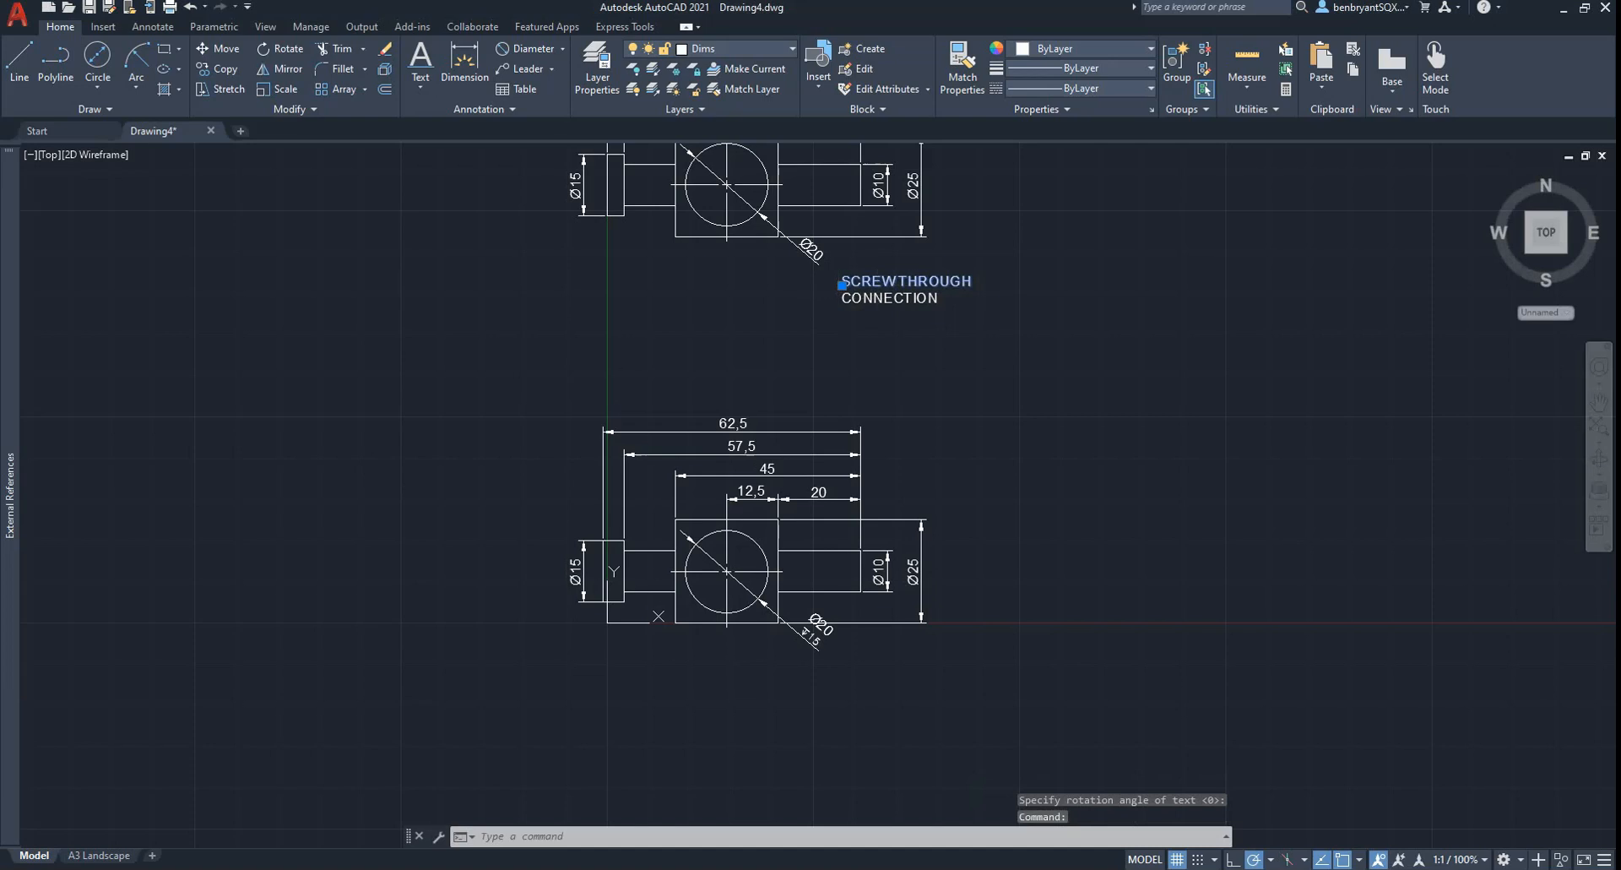
pyautogui.hotkey('ctrl', 'c')
pyautogui.hotkey('ctrl', 'v')
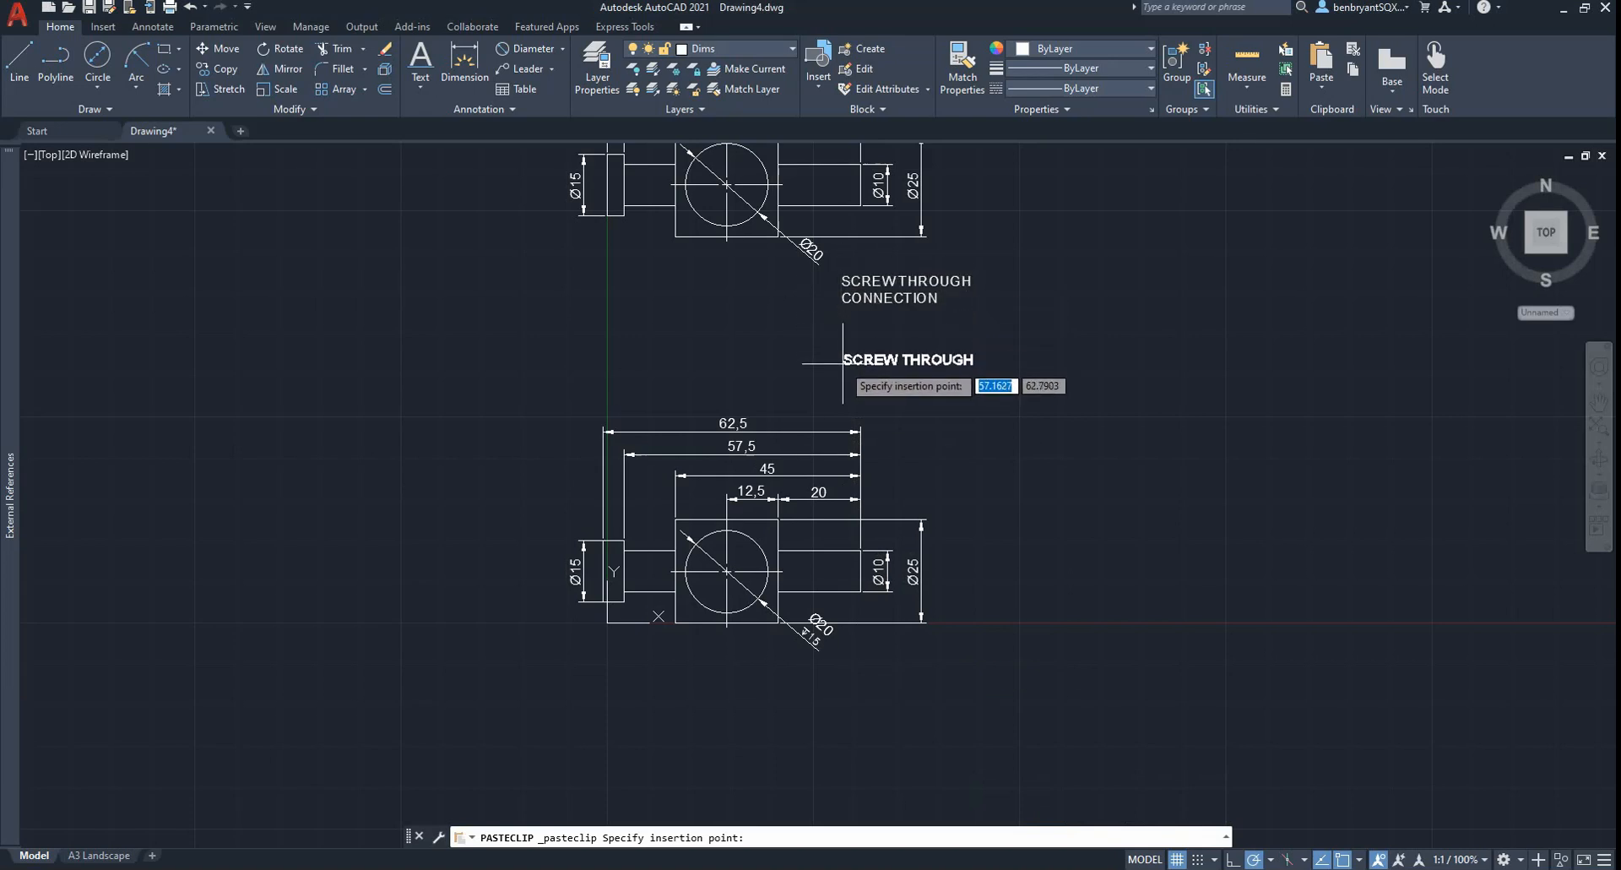
pyautogui.press('F8')
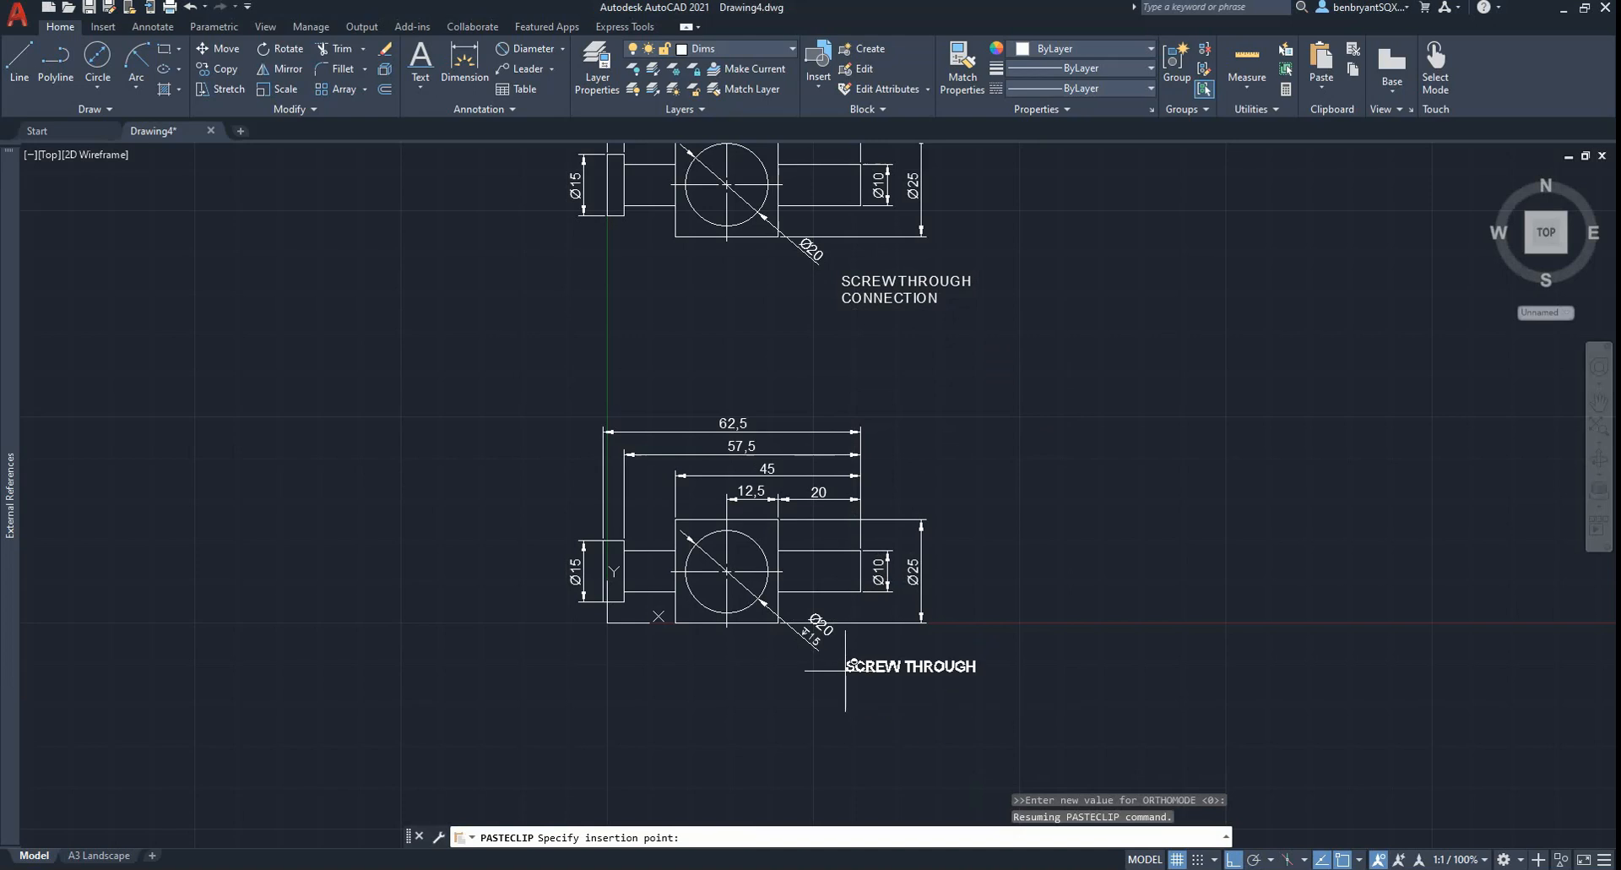
pyautogui.click(844, 671)
# Check the lower part's title in the Day 11 PDF and change the pasted label to SCREW RIGID
pyautogui.hotkey('alt', 'Tab')
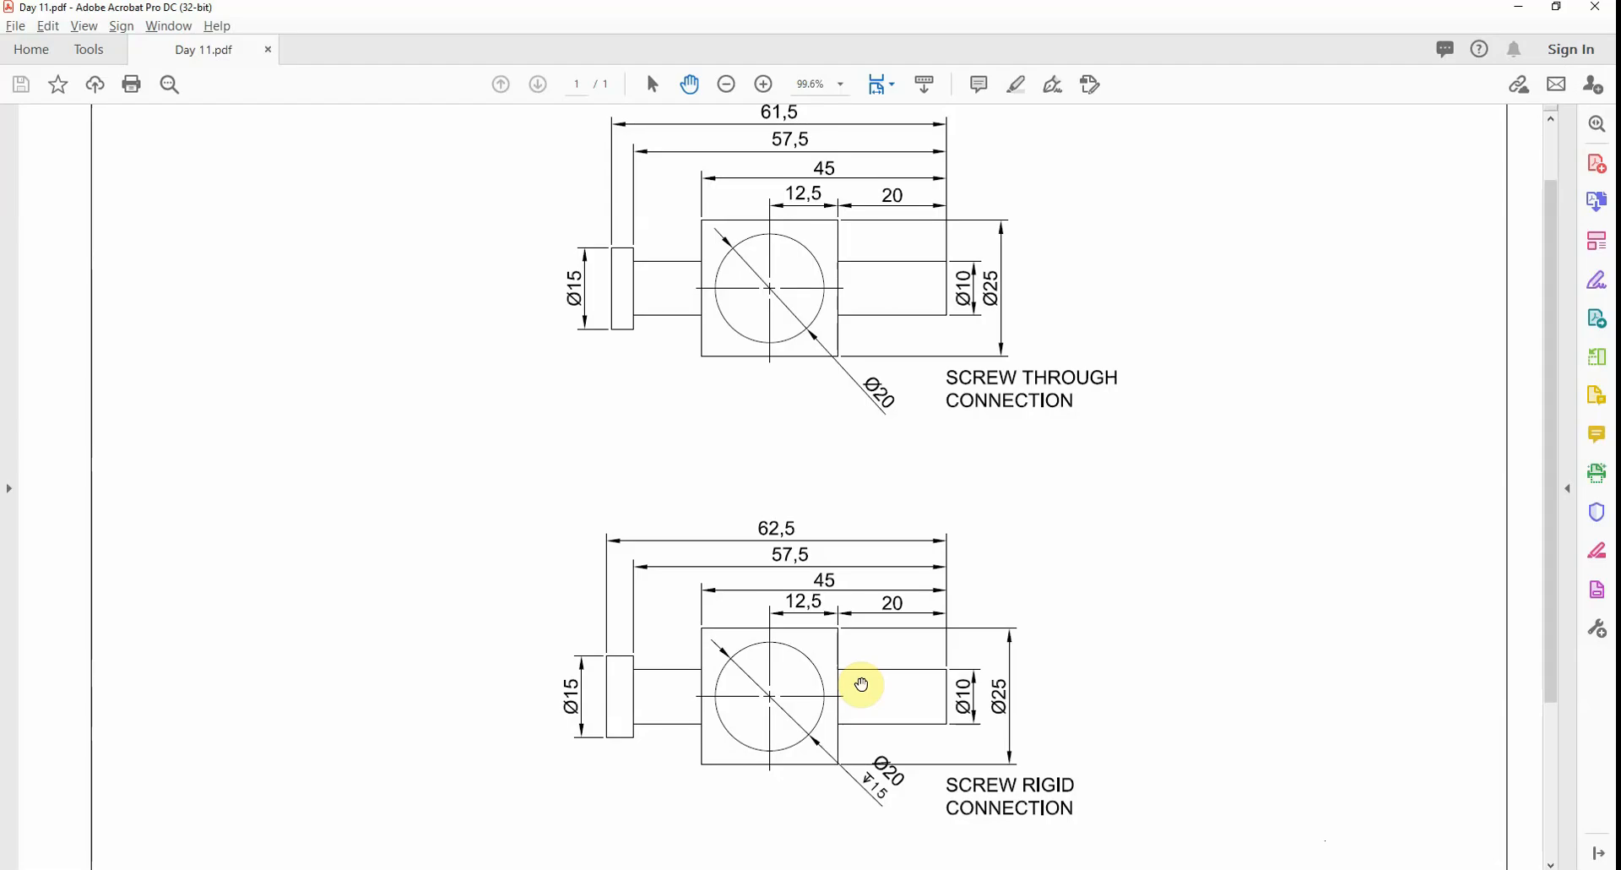
pyautogui.hotkey('alt', 'Tab')
pyautogui.doubleClick(959, 667)
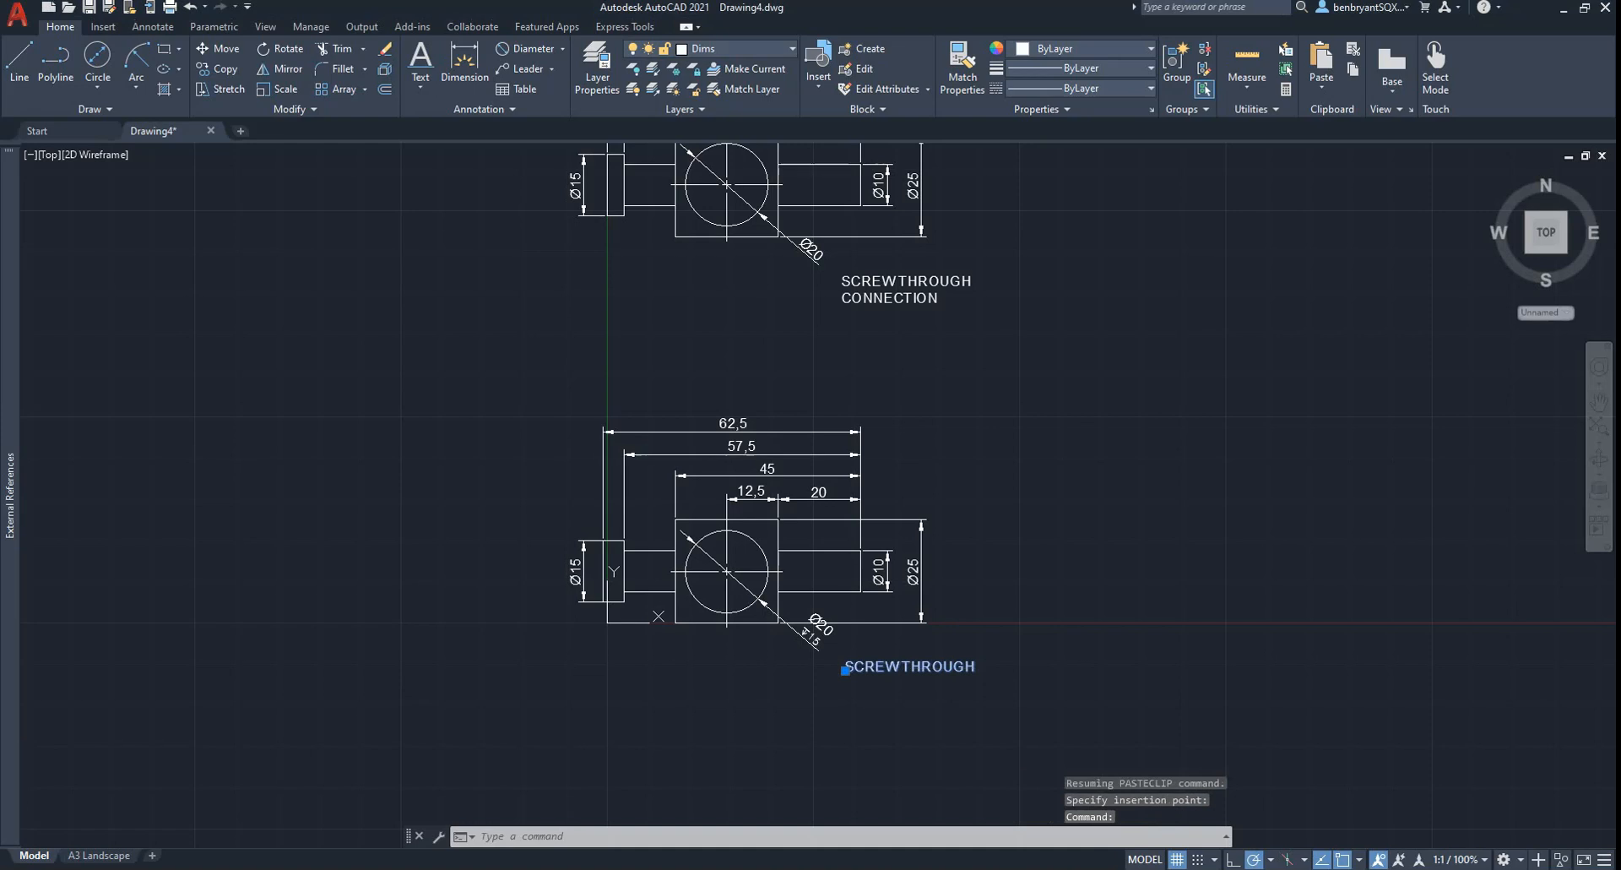
pyautogui.press('End')
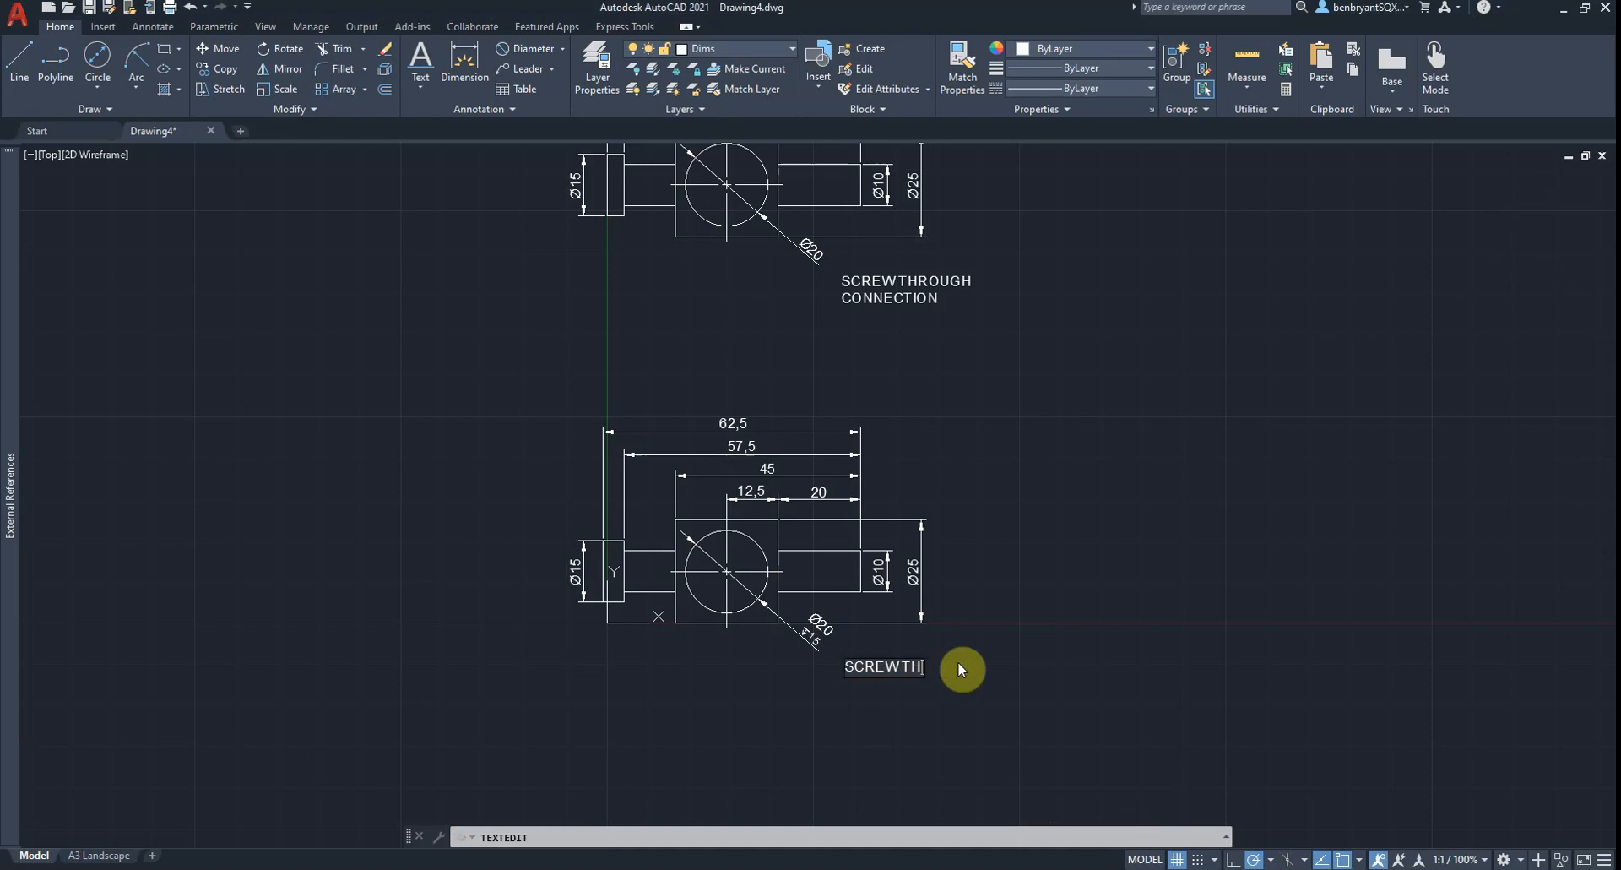
pyautogui.press('BackSpace')
pyautogui.press('BackSpace')
pyautogui.write('RIGID')
pyautogui.press('Return')
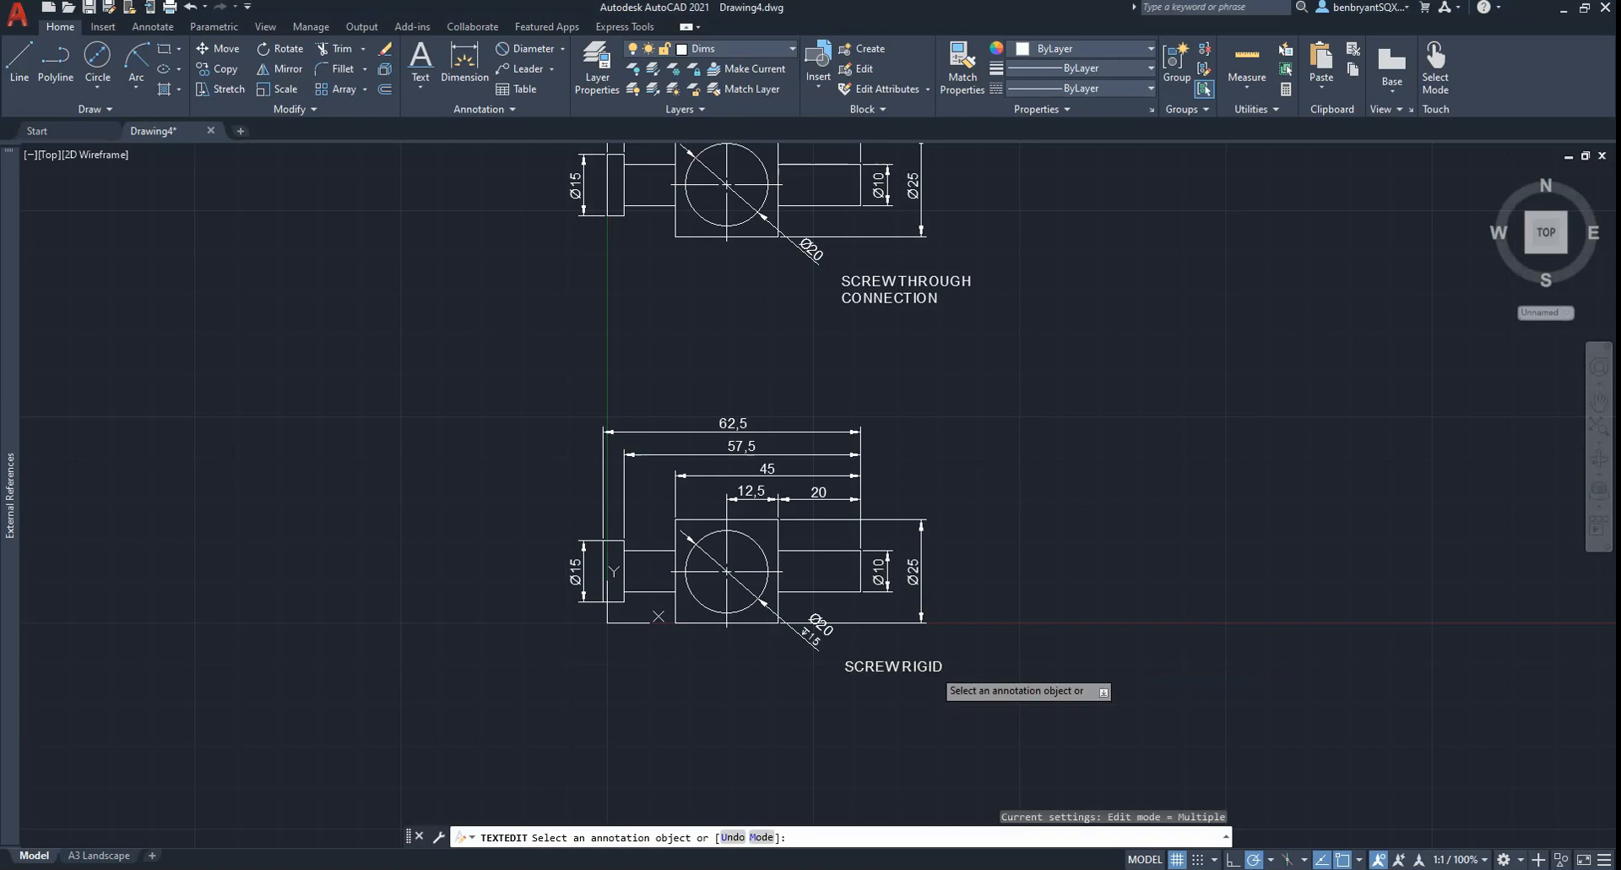
pyautogui.click(933, 666)
pyautogui.click(944, 664)
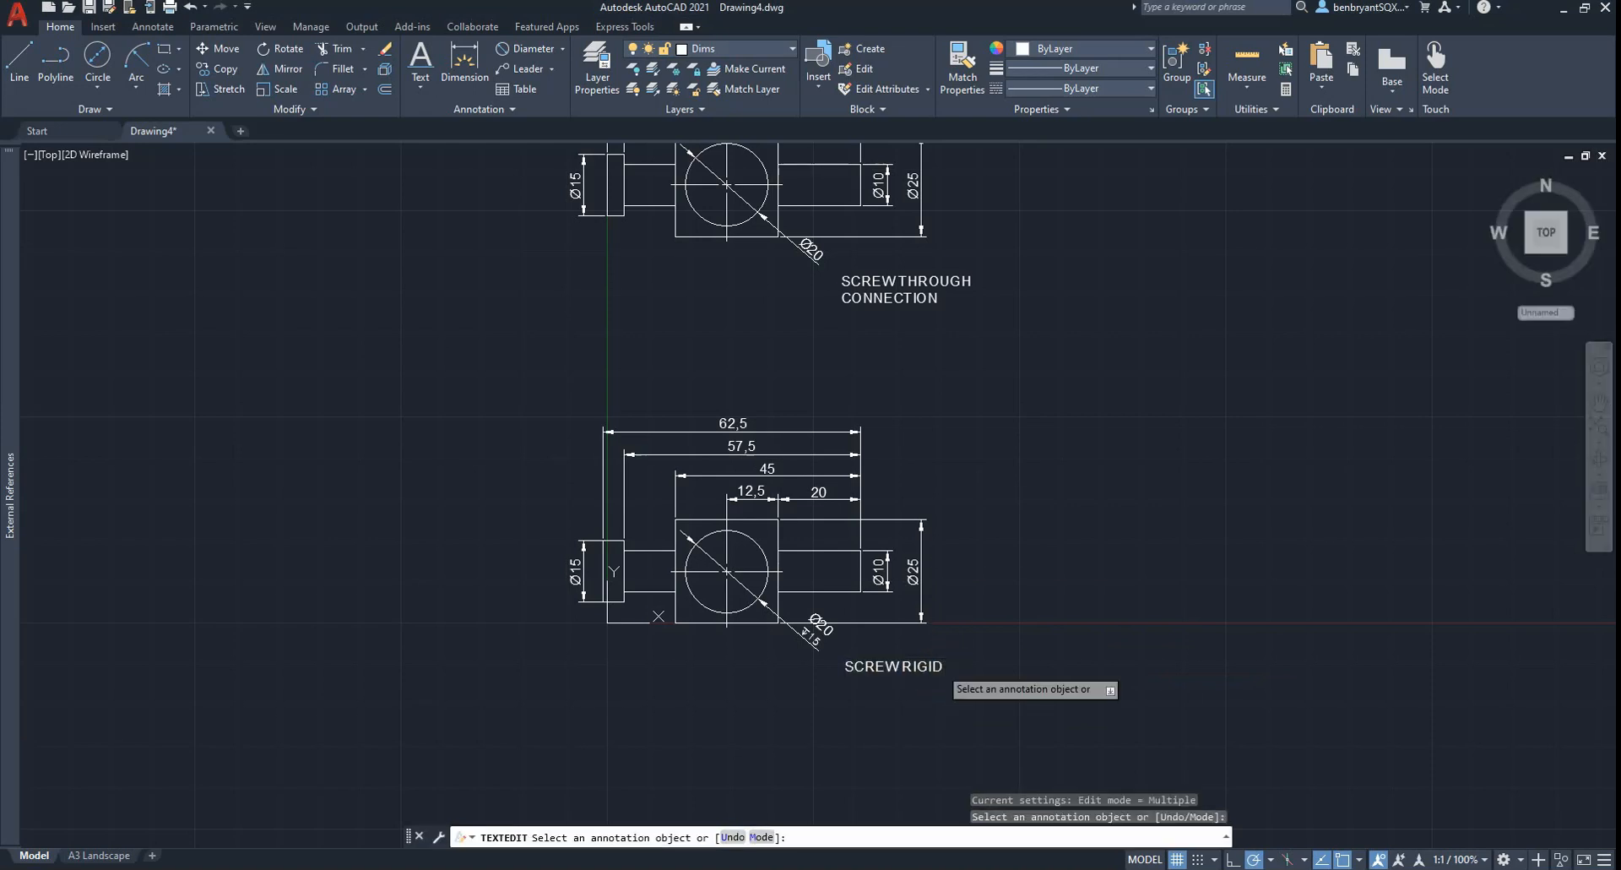
pyautogui.click(940, 667)
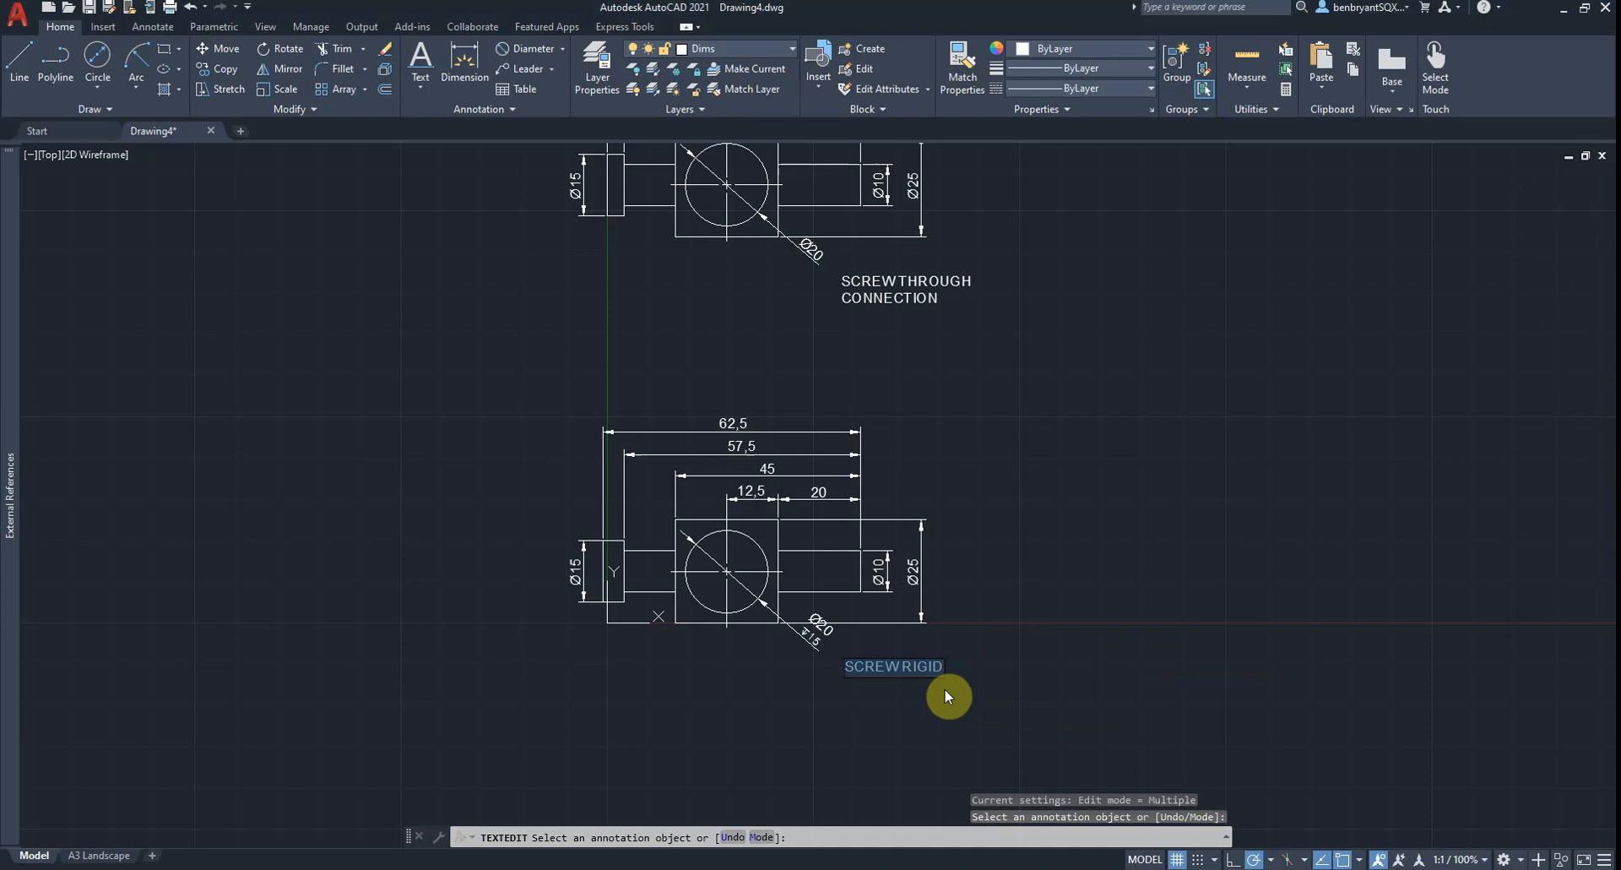
pyautogui.click(944, 687)
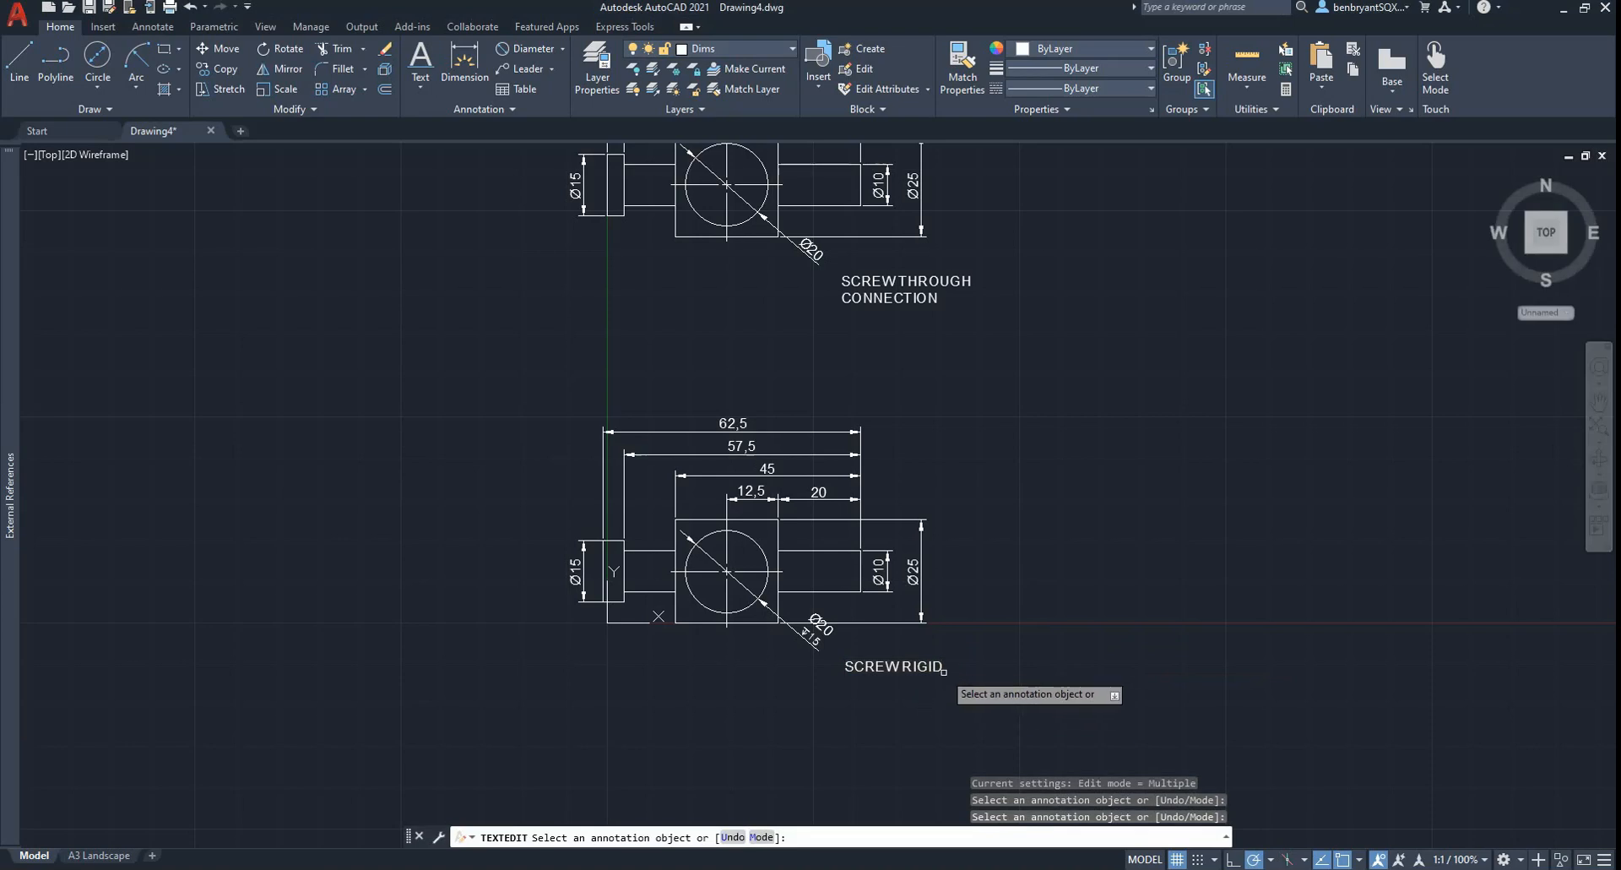
pyautogui.click(940, 667)
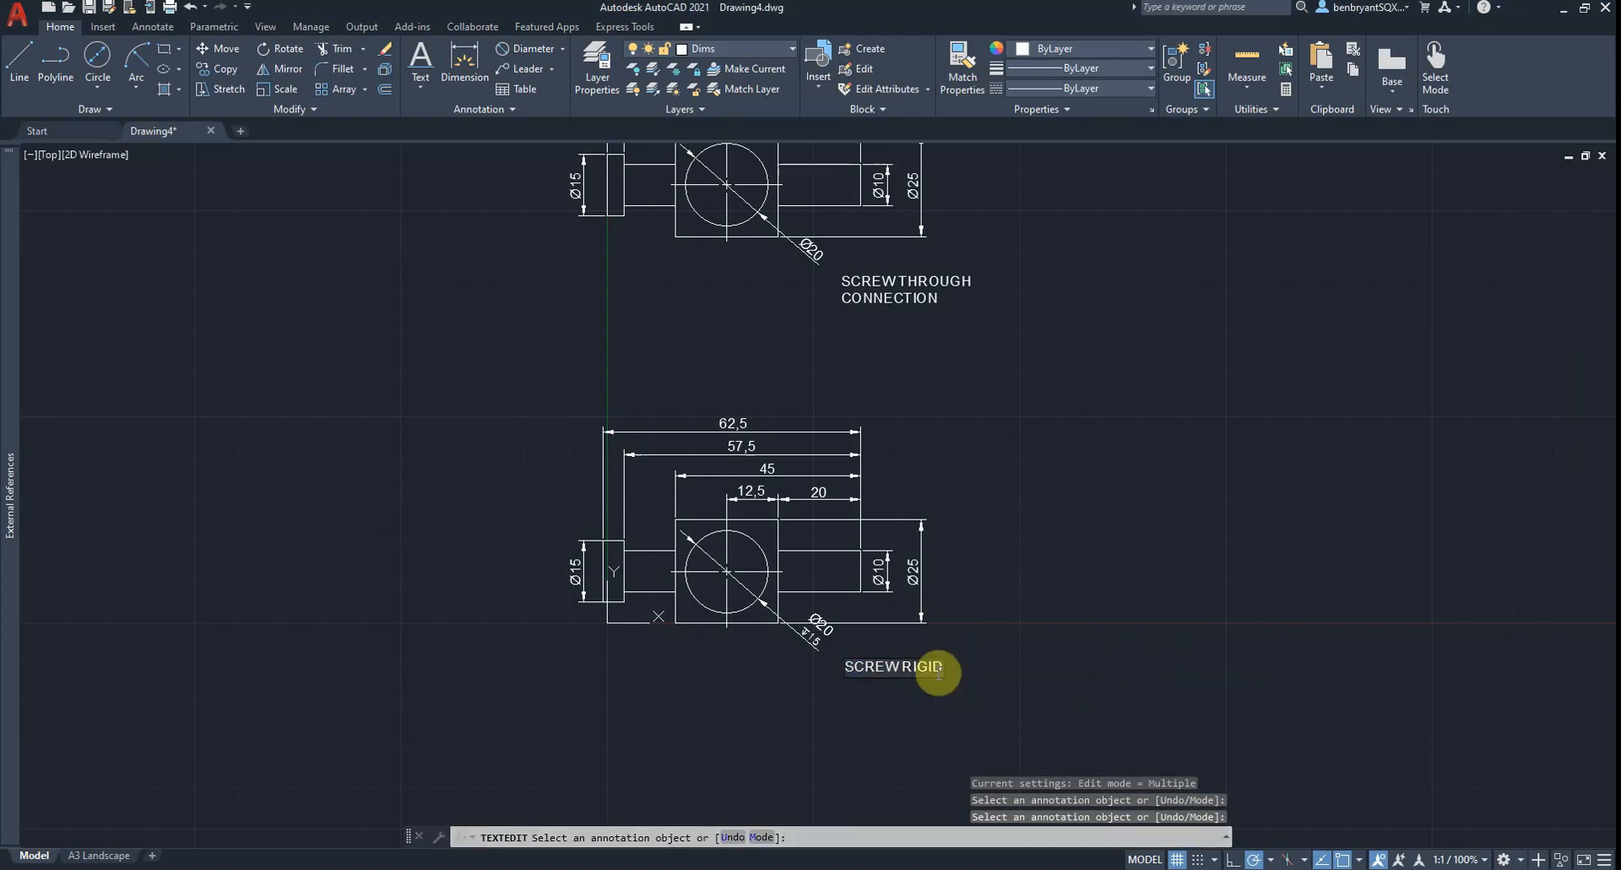
pyautogui.press('Return')
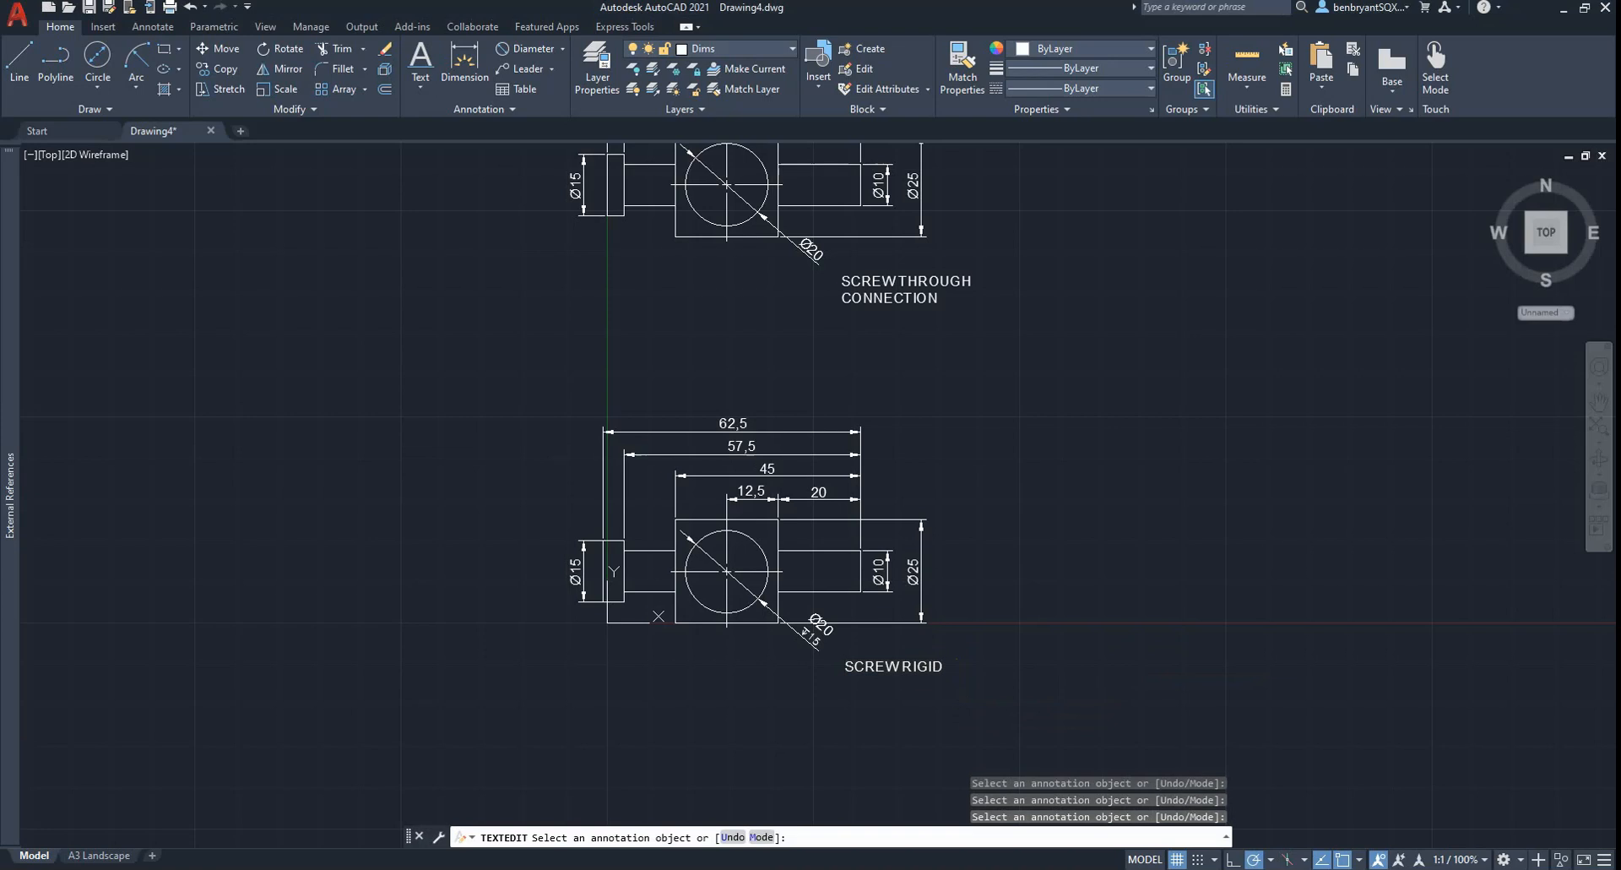
pyautogui.press('Escape')
# Copy the CONNECTION line from the upper part's label and paste it directly beneath SCREW RIGID on the lower part
pyautogui.click(848, 292)
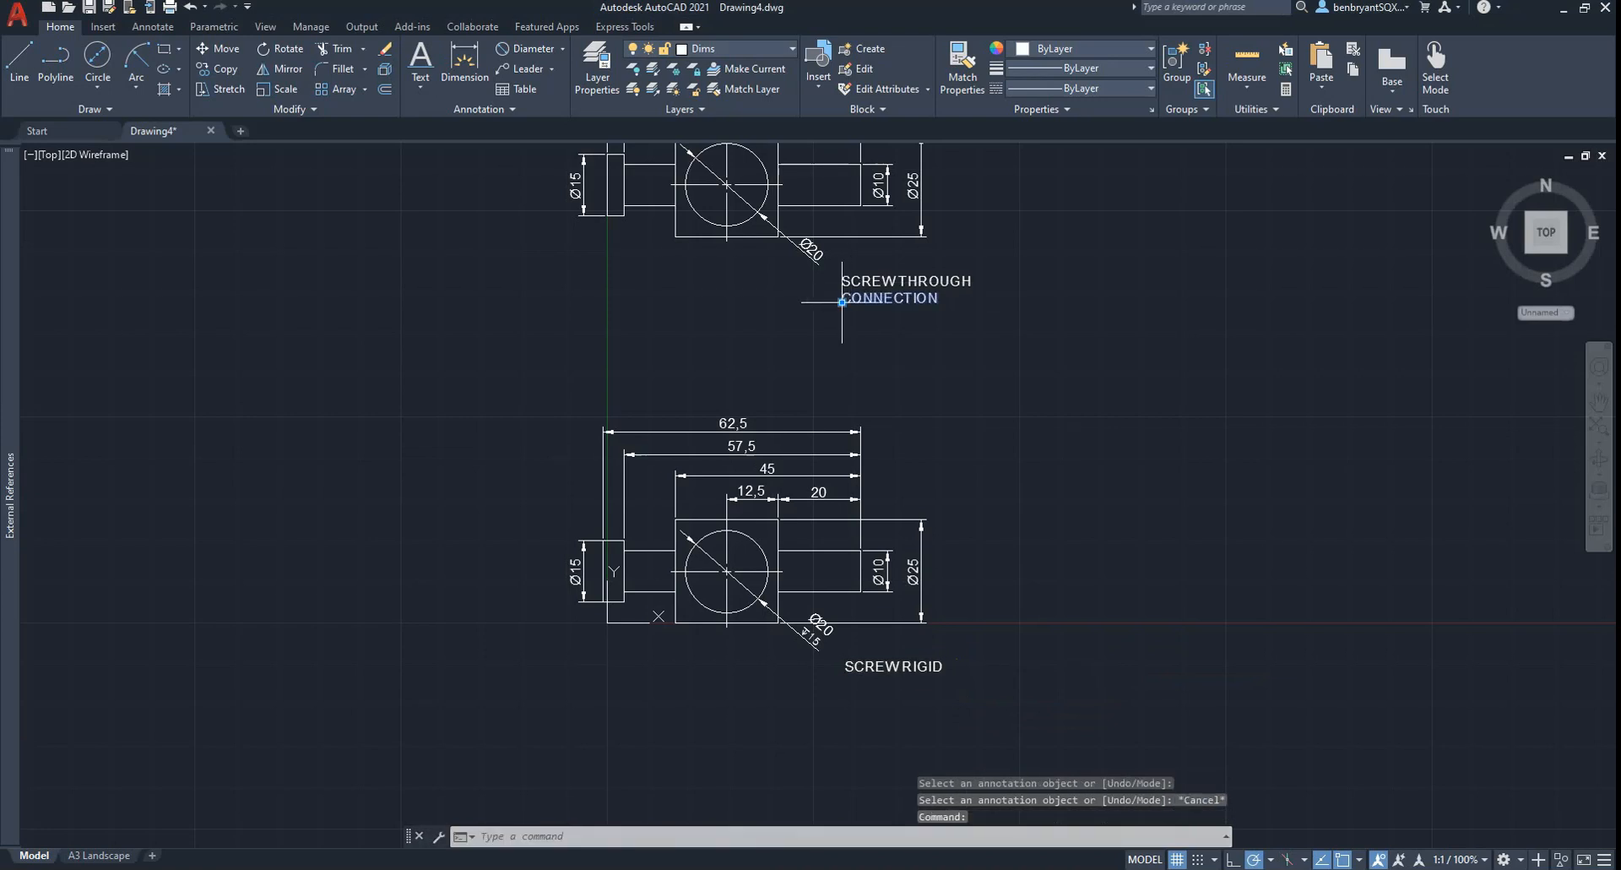
pyautogui.click(841, 302)
pyautogui.hotkey('ctrl', 'c')
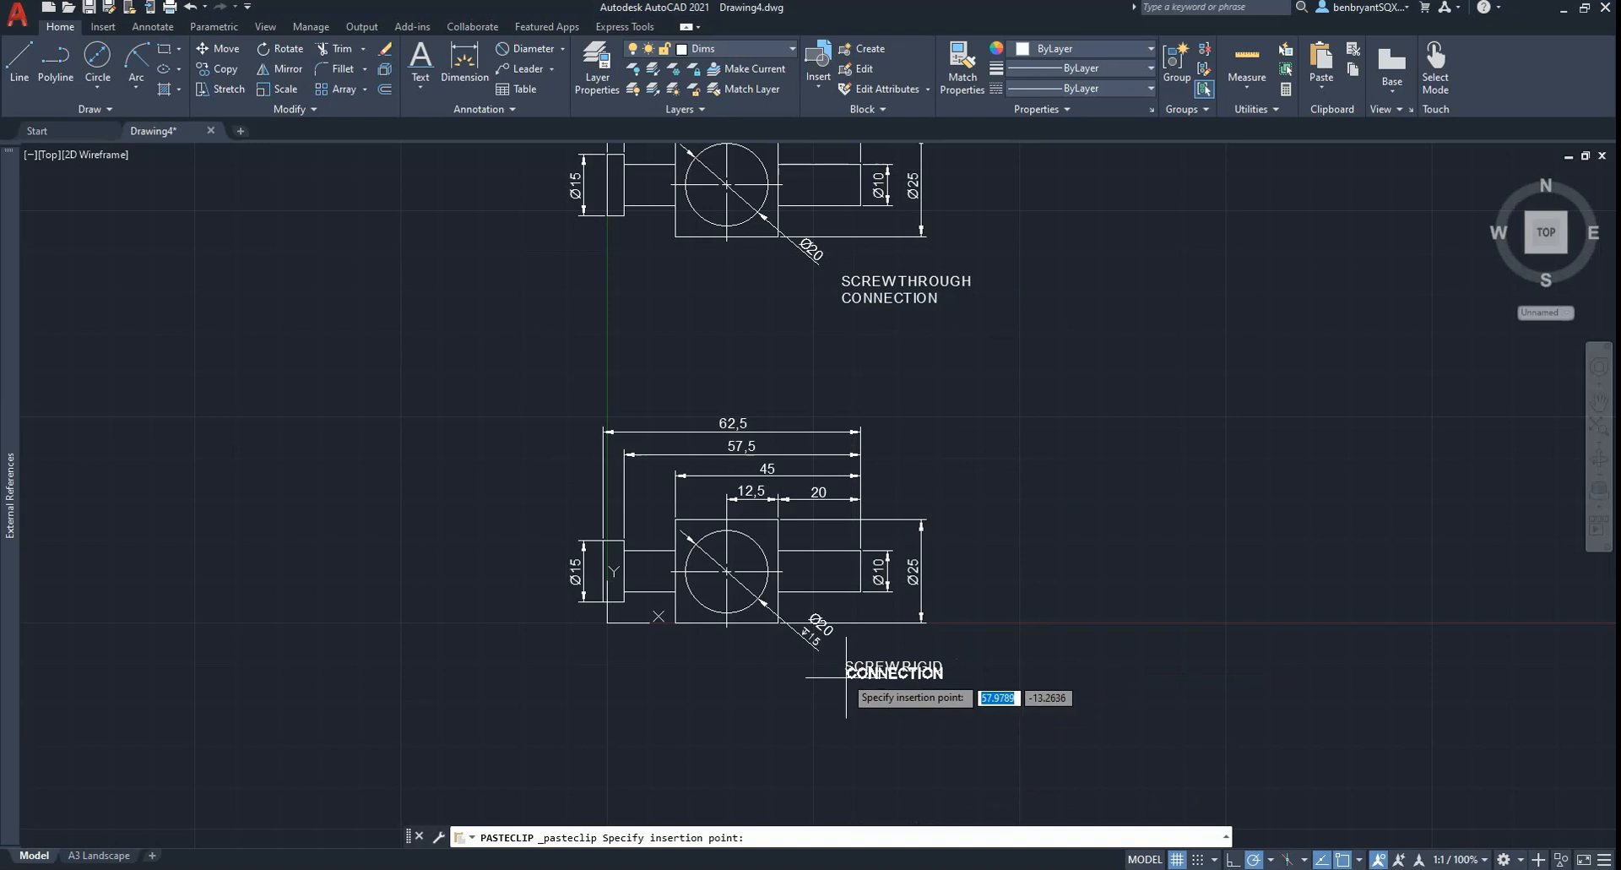
pyautogui.click(842, 300)
pyautogui.hotkey('ctrl', 'v')
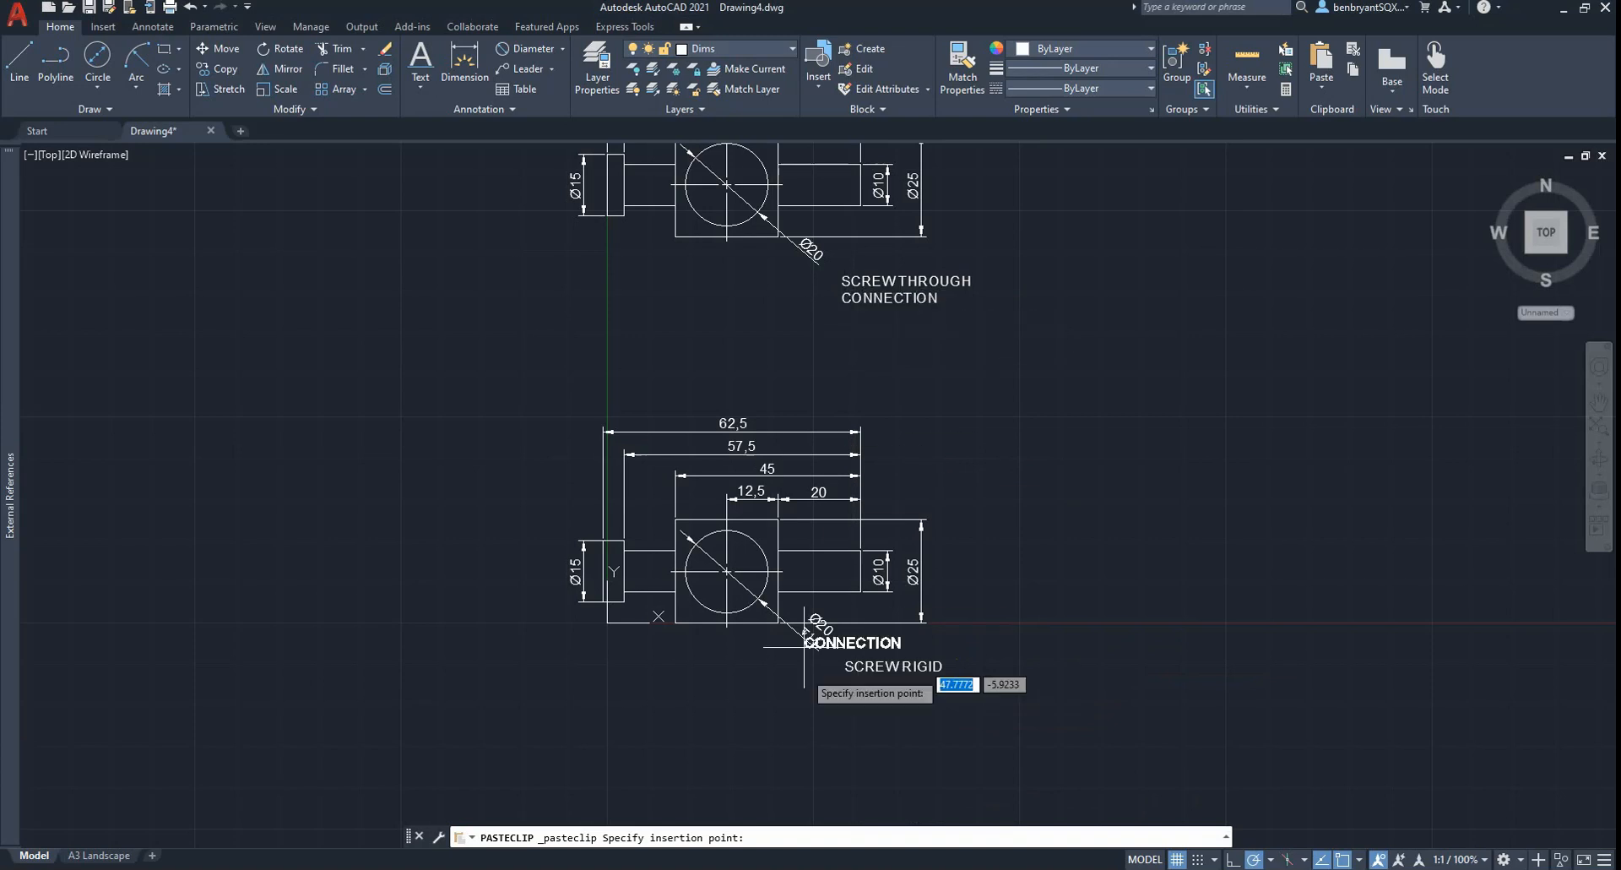
pyautogui.click(844, 684)
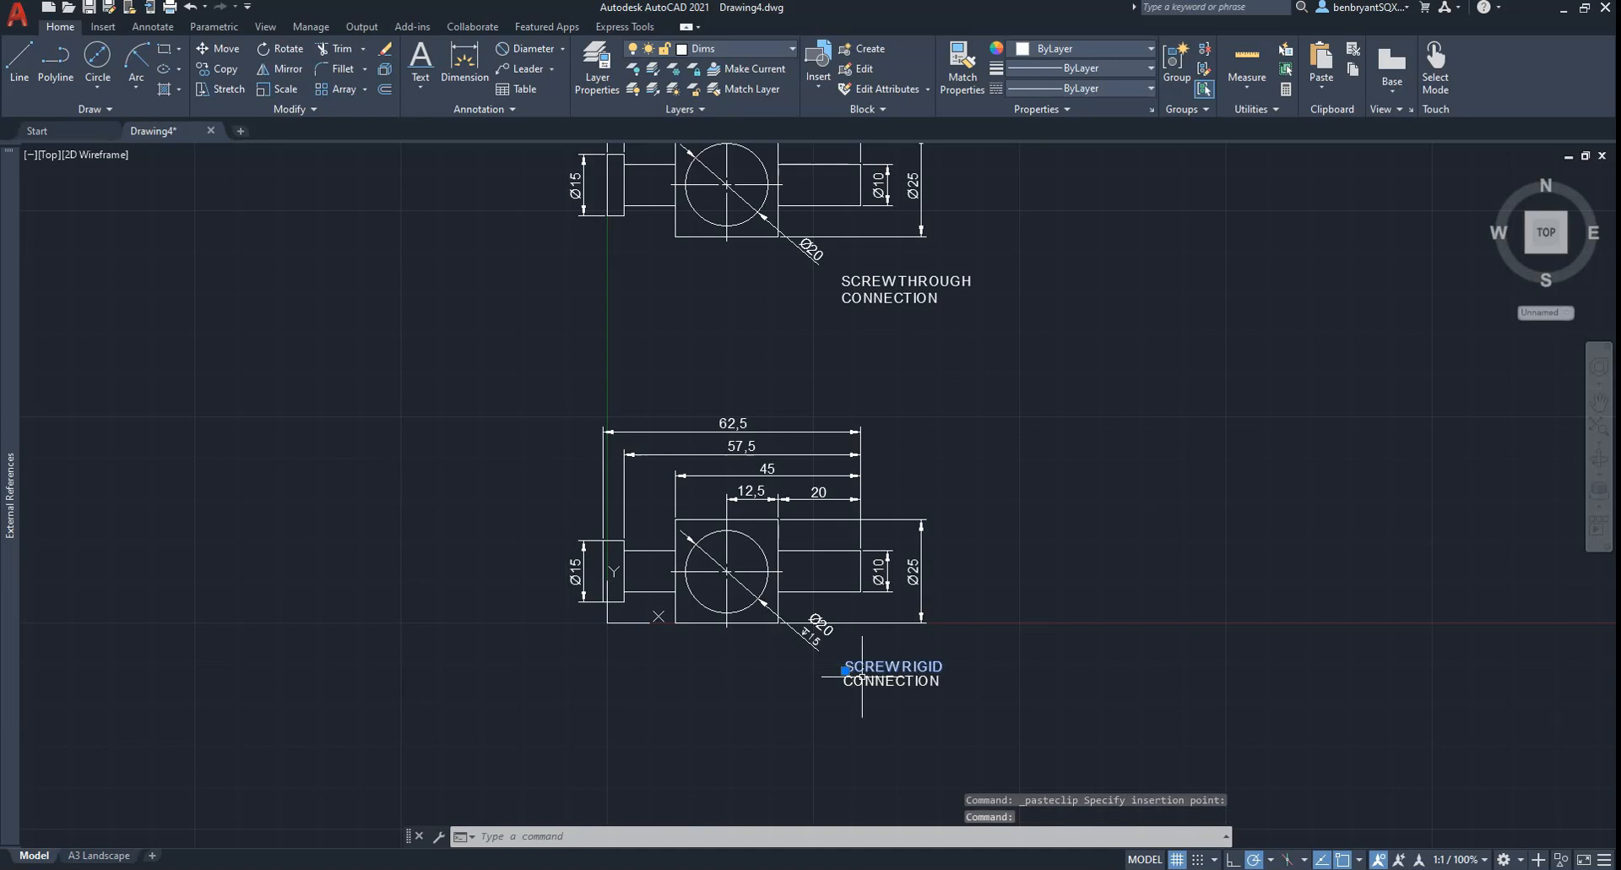
pyautogui.press('Escape')
# Switch to the Day 11 PDF and compare its dimensions and labels with both parts in the AutoCAD drawing
pyautogui.hotkey('alt', 'Tab')
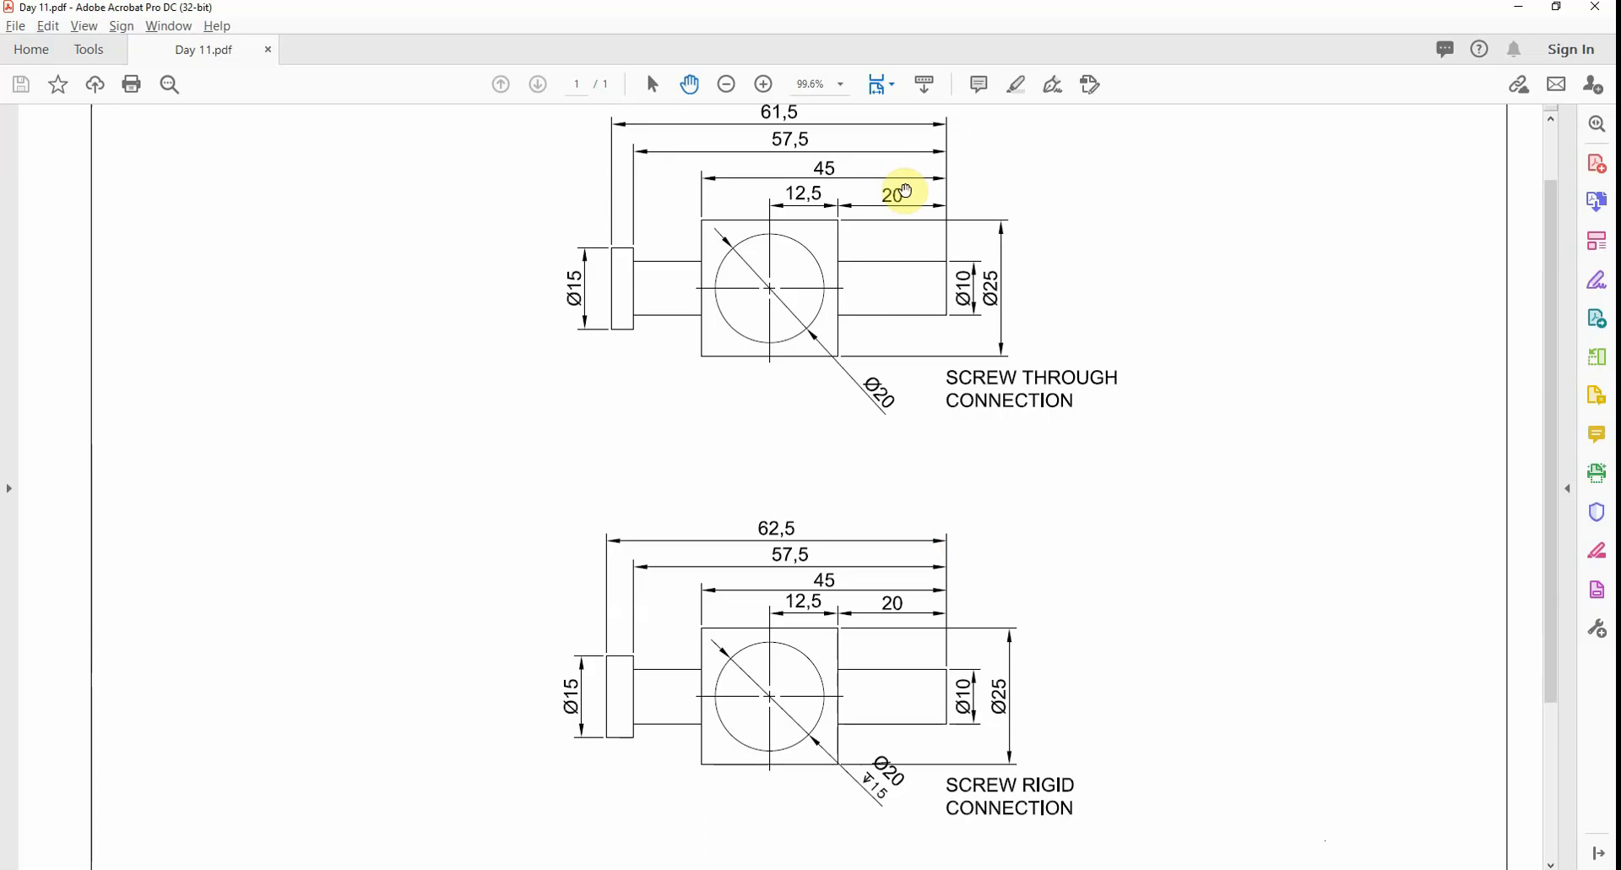
pyautogui.scroll(-3, 1075, 517)
pyautogui.hotkey('alt', 'Tab')
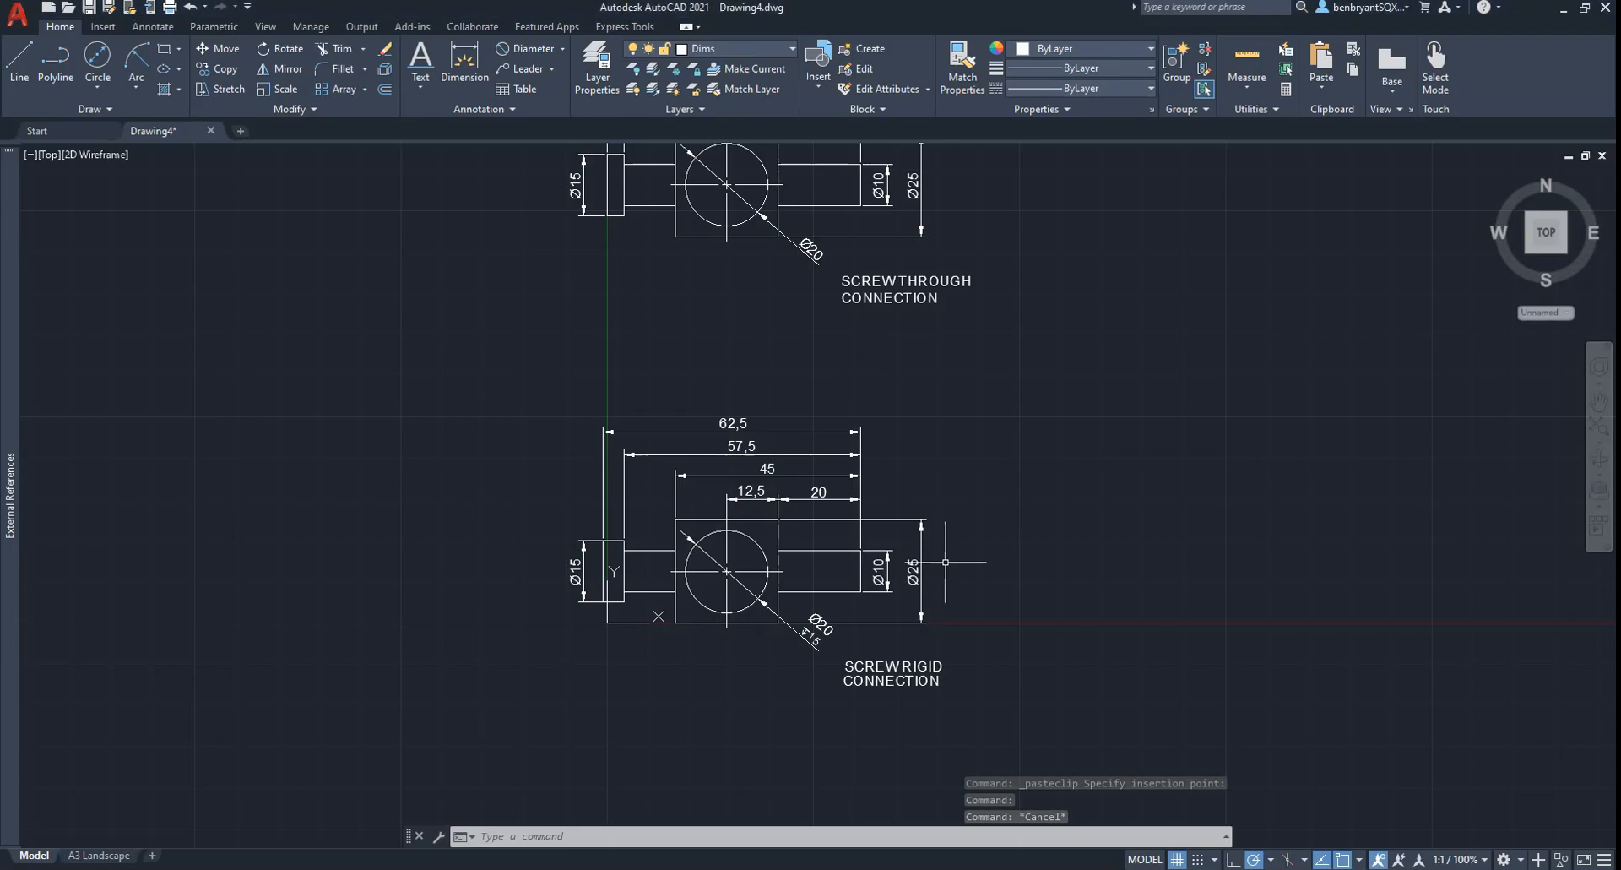
pyautogui.scroll(3, 1049, 579)
pyautogui.scroll(-3, 1049, 507)
pyautogui.scroll(2, 1032, 377)
pyautogui.moveTo(1032, 378); pyautogui.dragTo(908, 529, button='middle')
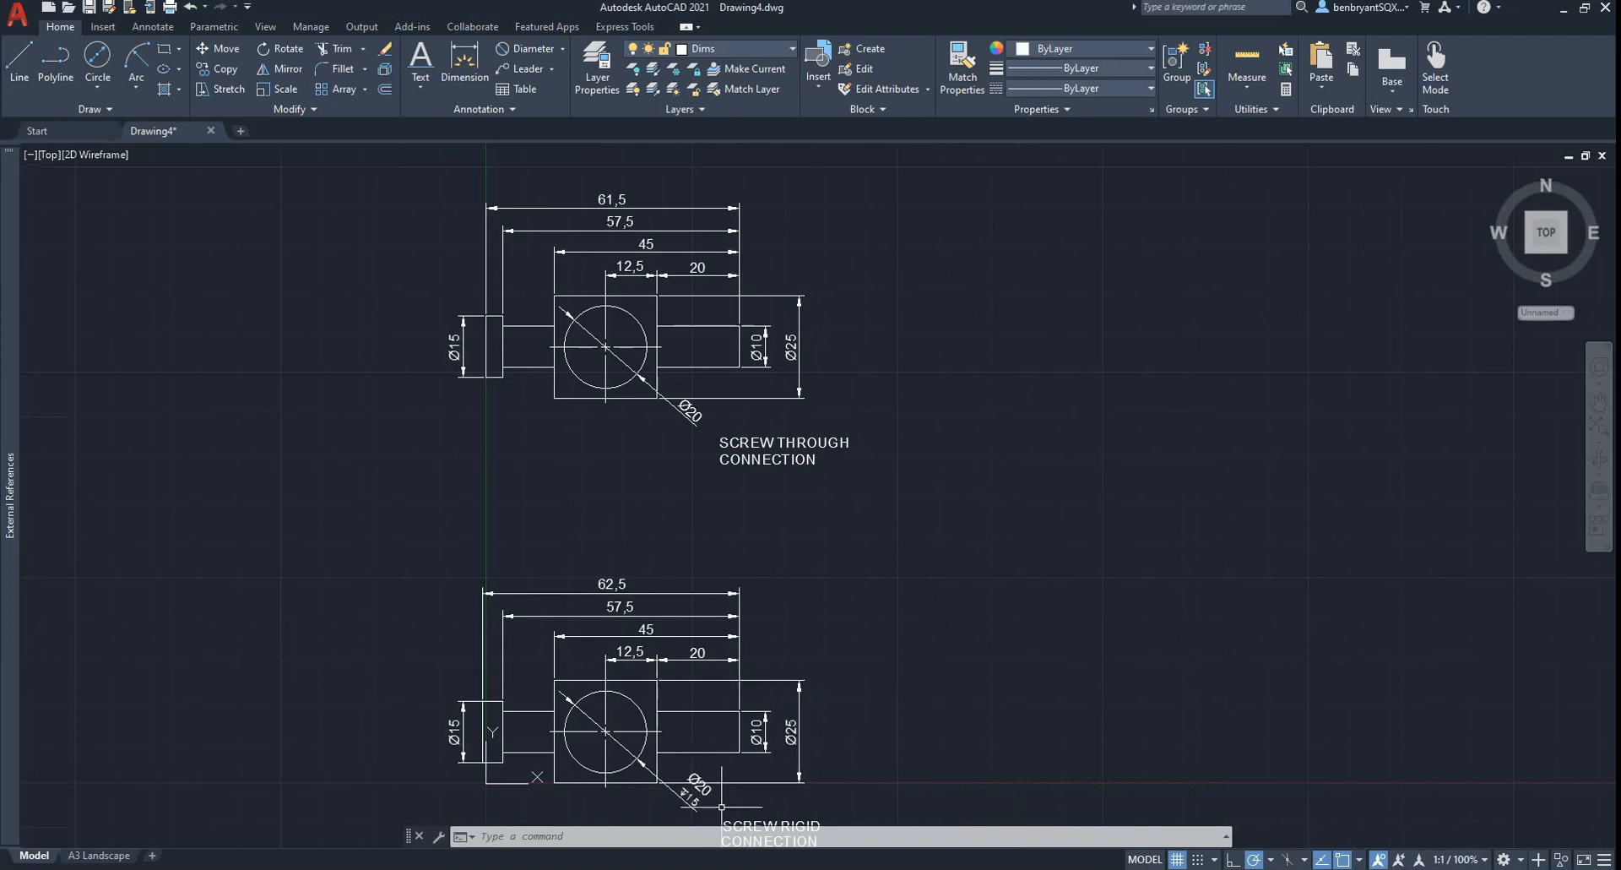
# Stretch the lower part's Ø20 depth callout slightly downward so its dimension line runs at a steeper angle, clear of the block
pyautogui.moveTo(721, 806); pyautogui.dragTo(642, 694, button='middle')
pyautogui.scroll(2, 871, 567)
pyautogui.click(751, 603)
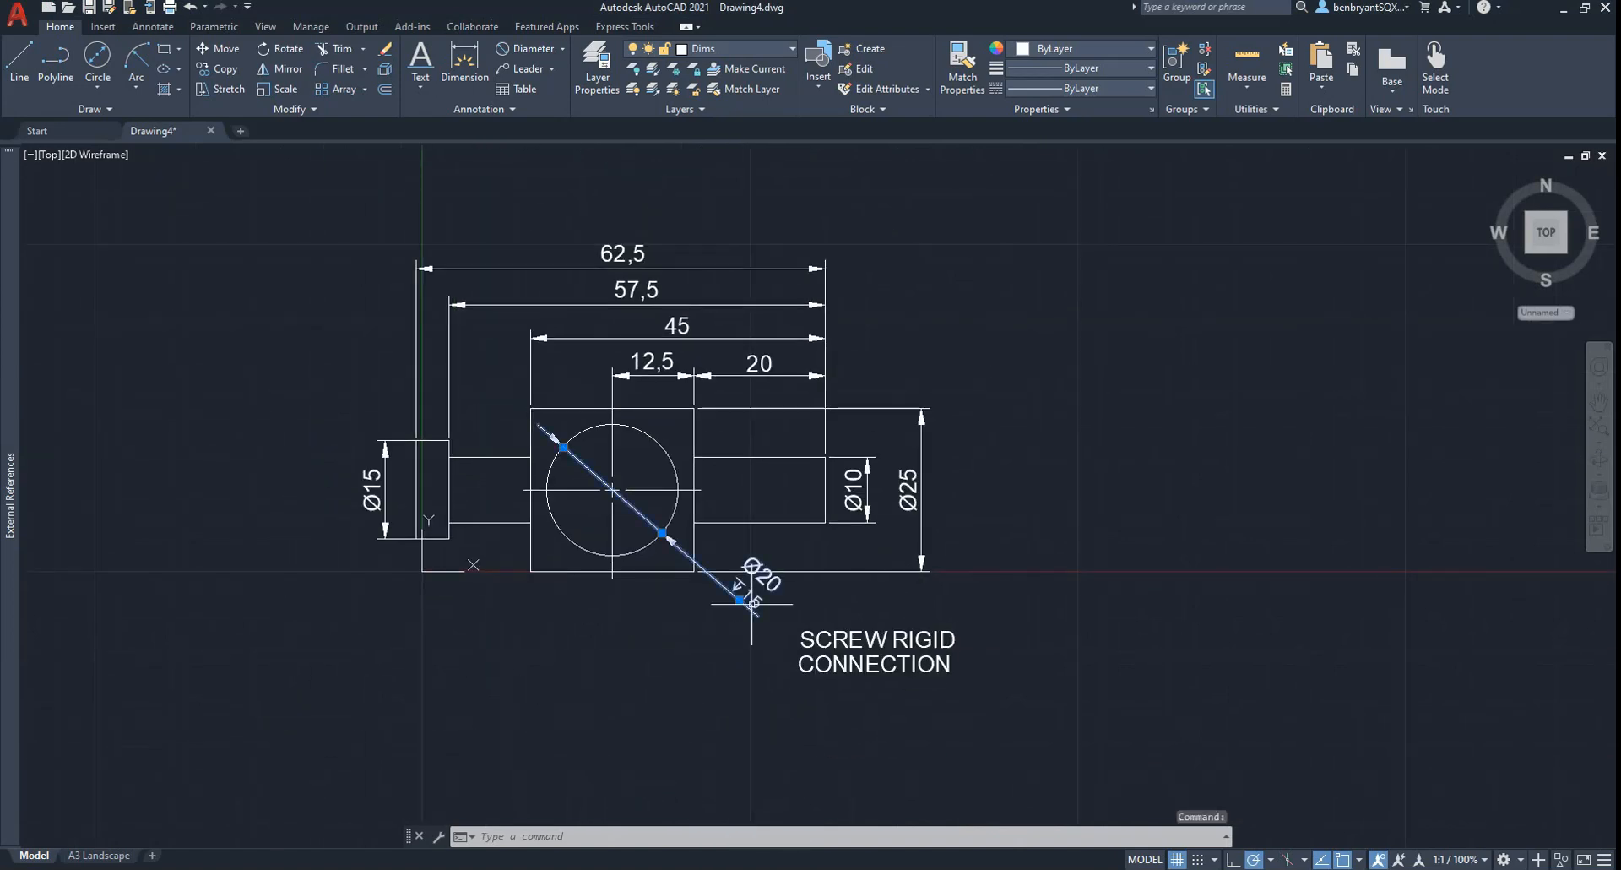
pyautogui.click(741, 601)
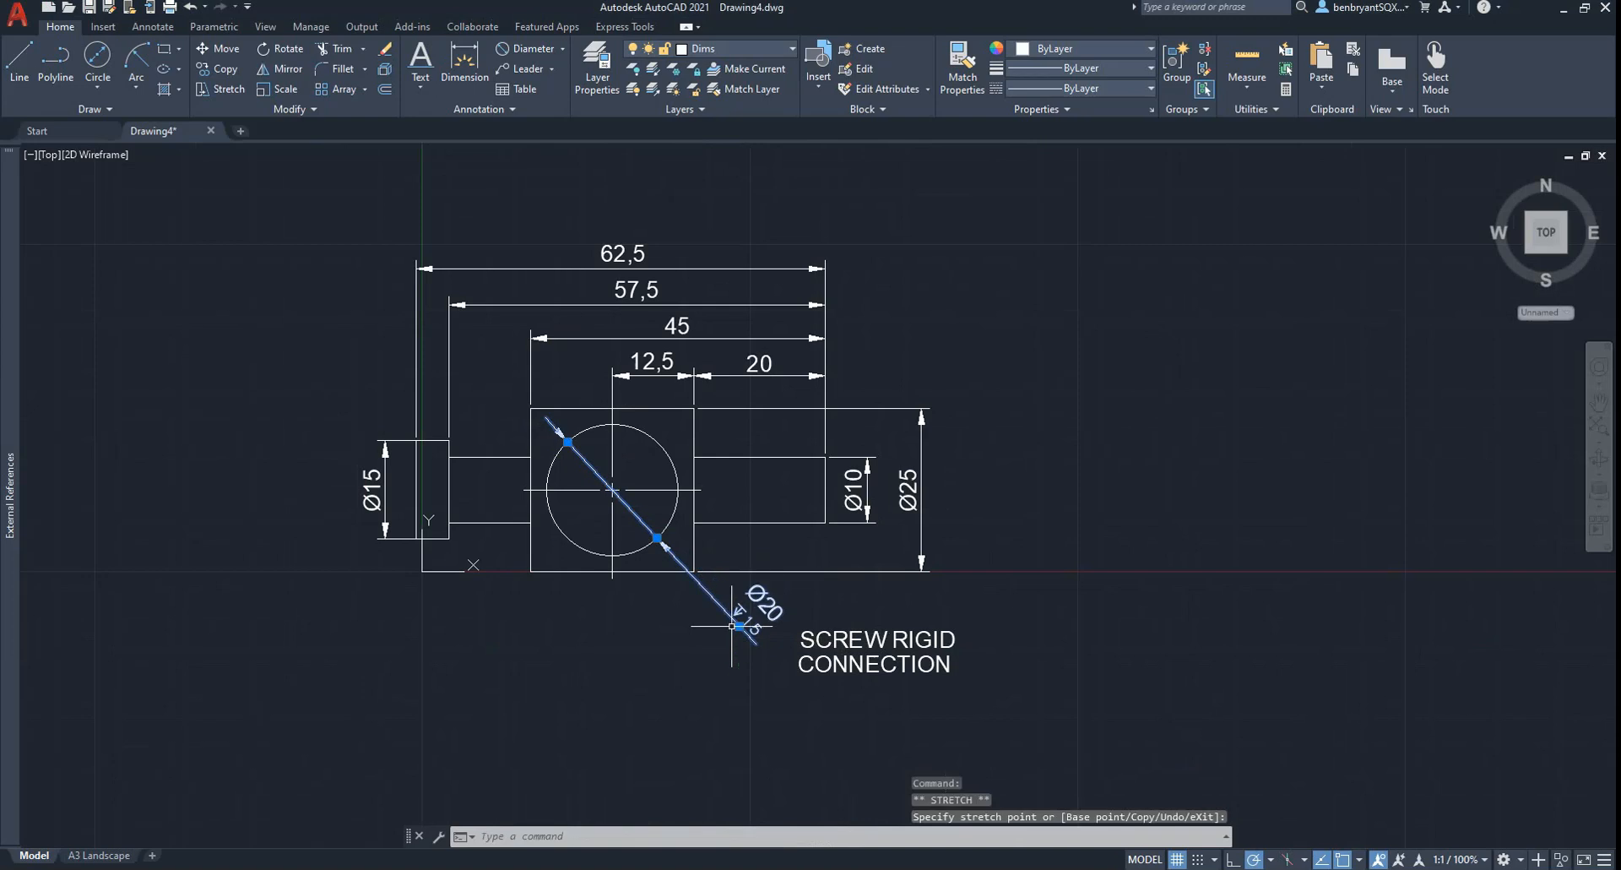
pyautogui.press('Escape')
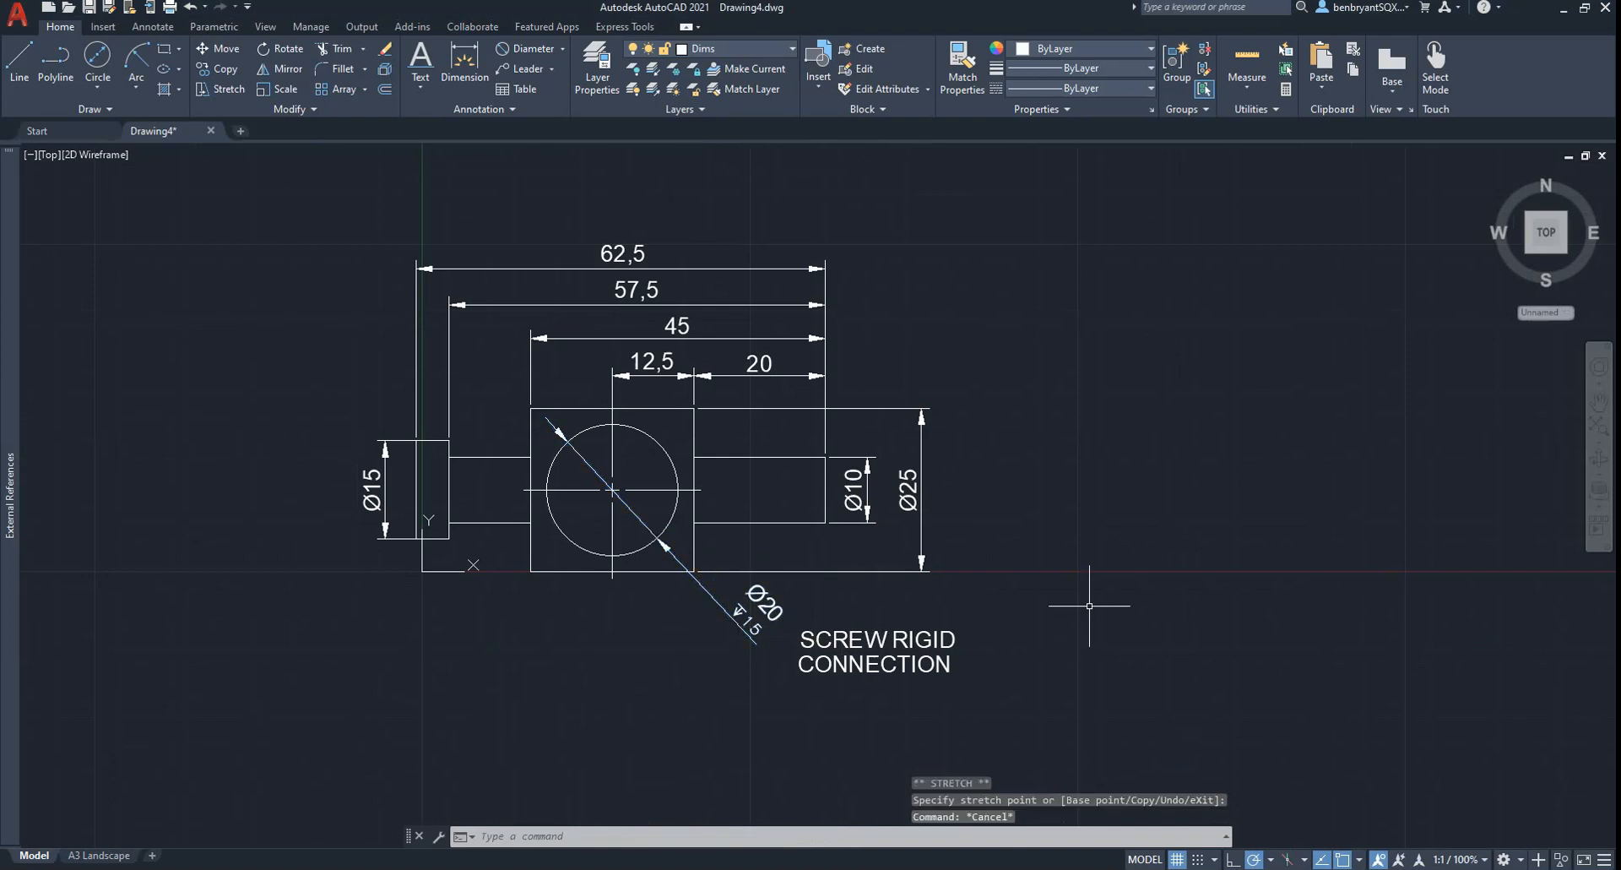
pyautogui.scroll(-2, 1128, 591)
pyautogui.moveTo(1132, 470)
pyautogui.mouseDown(button='middle')
pyautogui.moveTo(908, 609)
pyautogui.moveTo(850, 608)
pyautogui.moveTo(837, 631)
pyautogui.mouseUp(button='middle')
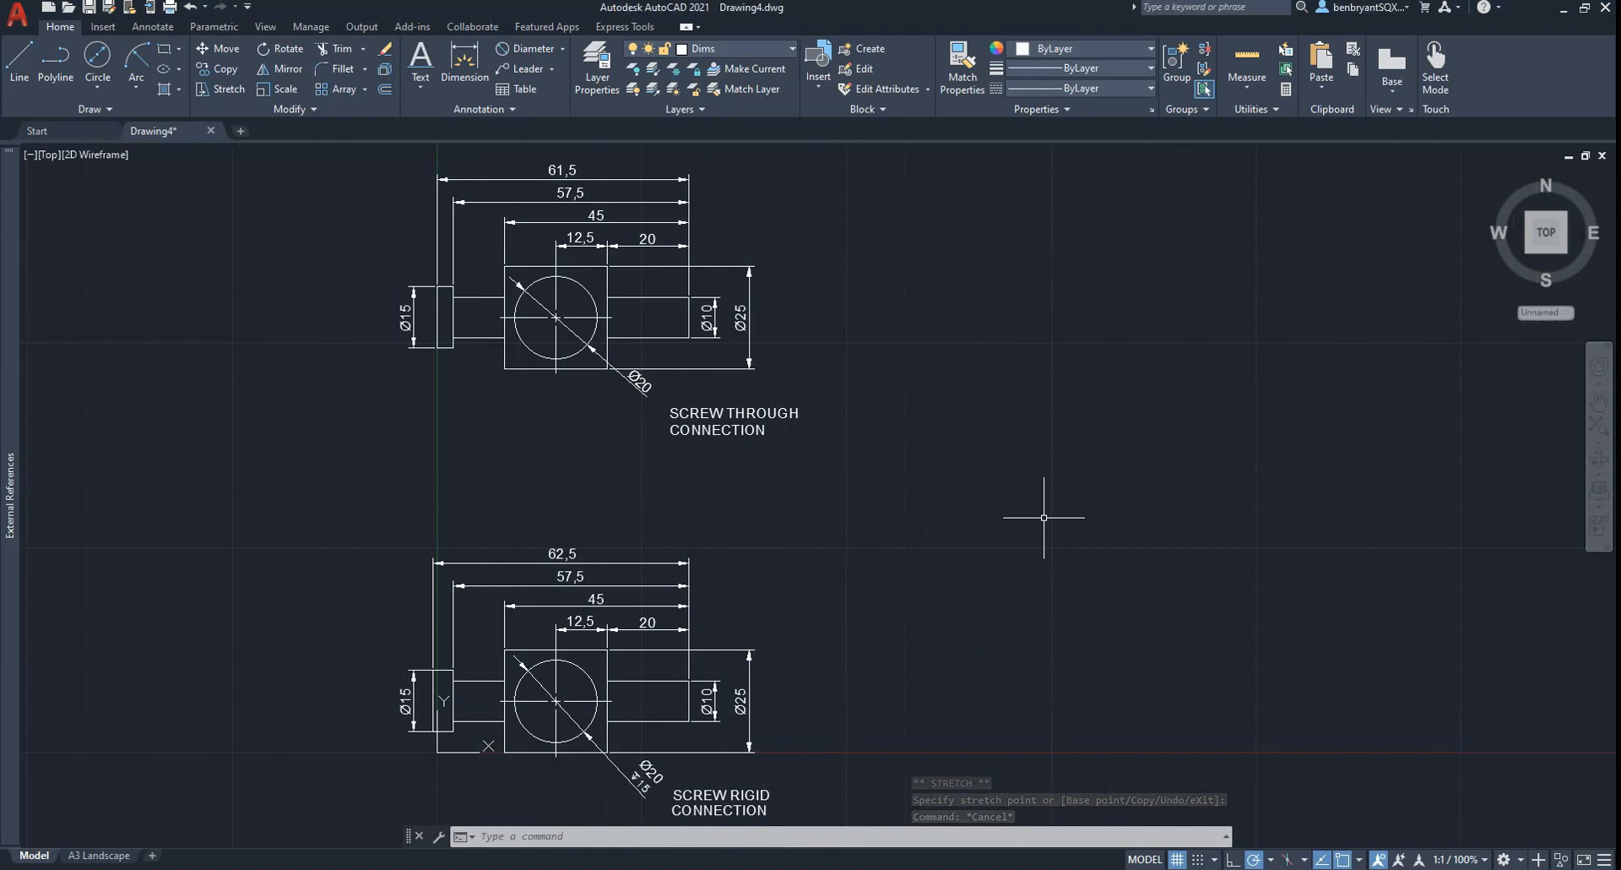